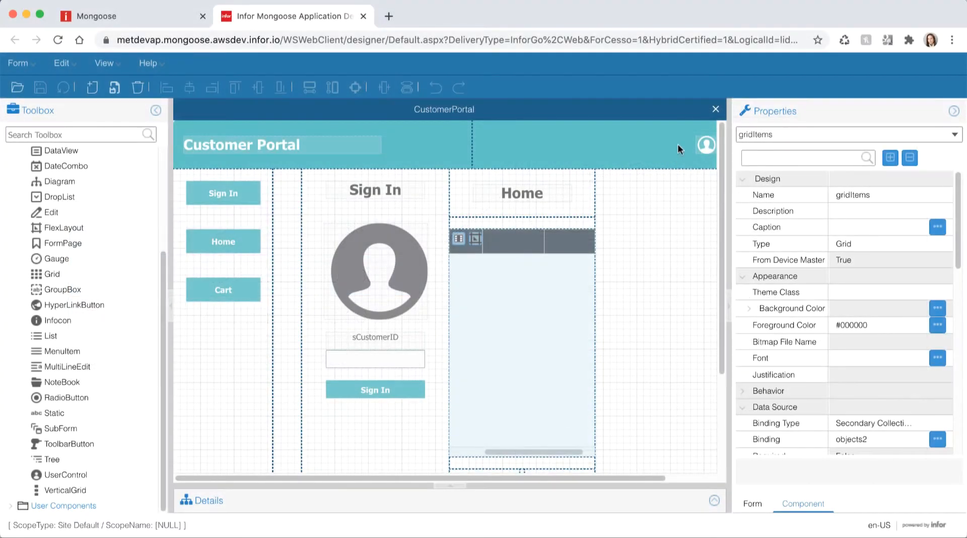
- Close the CustomerPortal form and start a new form using the Classic category and the Tile wizard
click(716, 110)
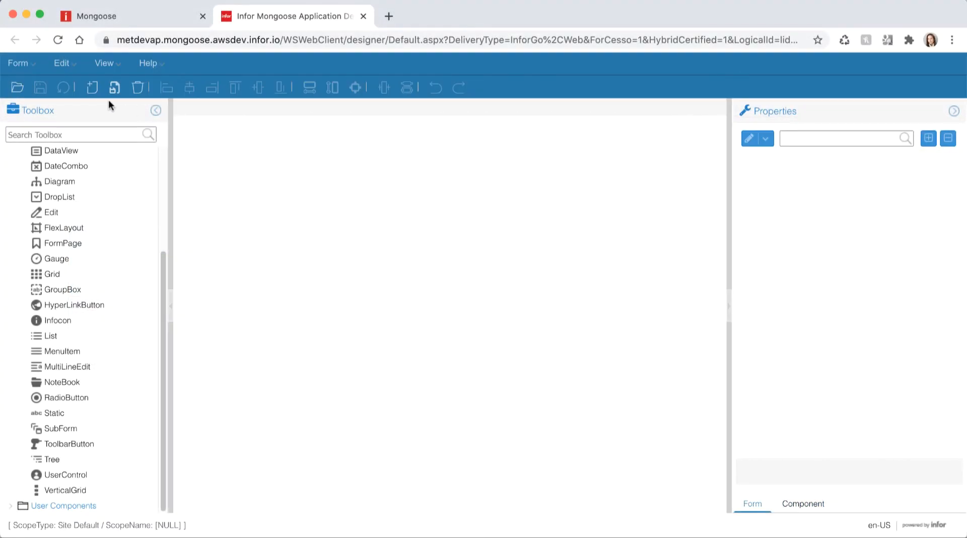
click(93, 89)
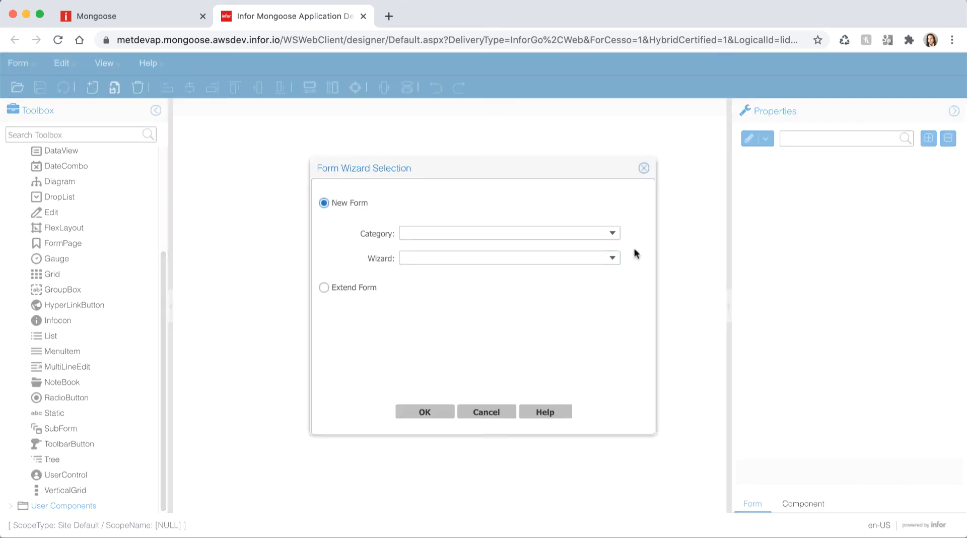
click(613, 233)
click(578, 256)
click(612, 258)
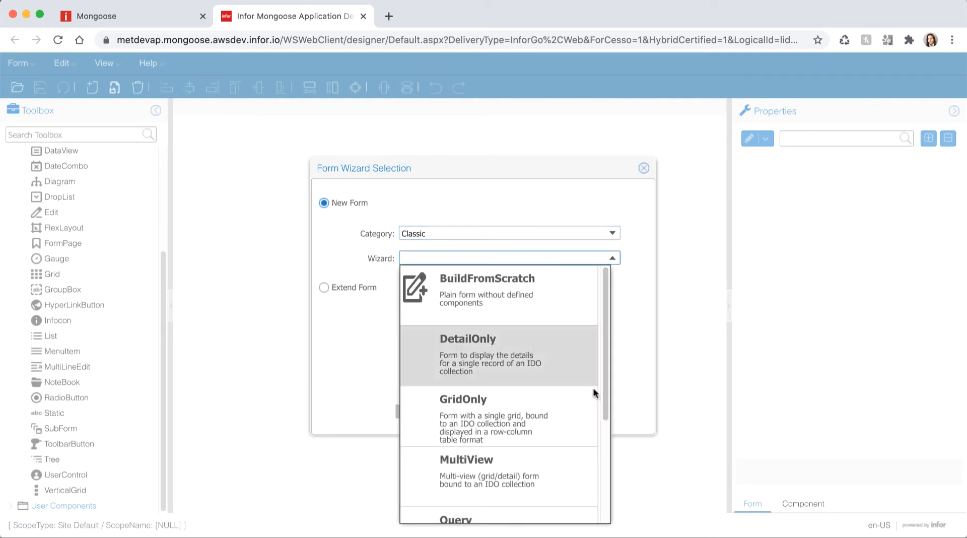
scroll(538, 464, down, 3)
click(513, 479)
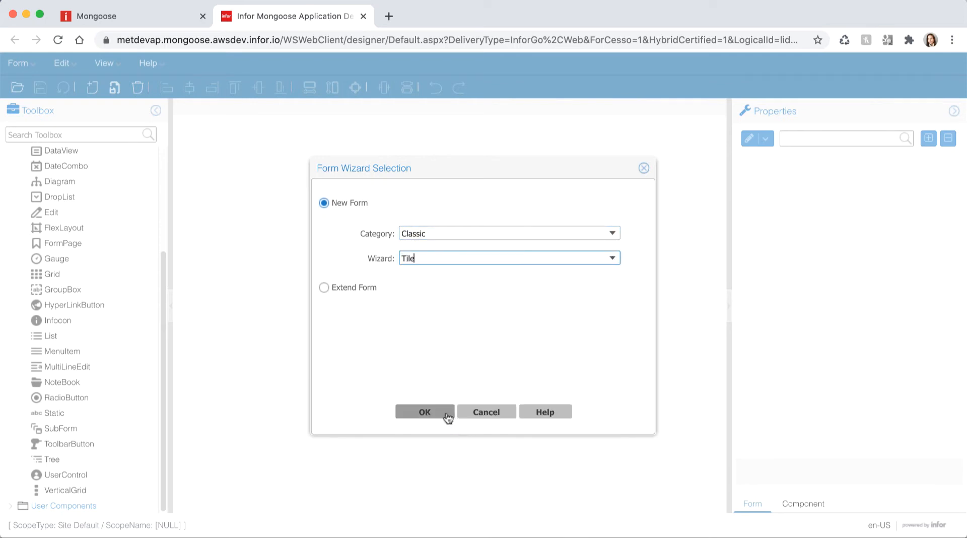
click(424, 412)
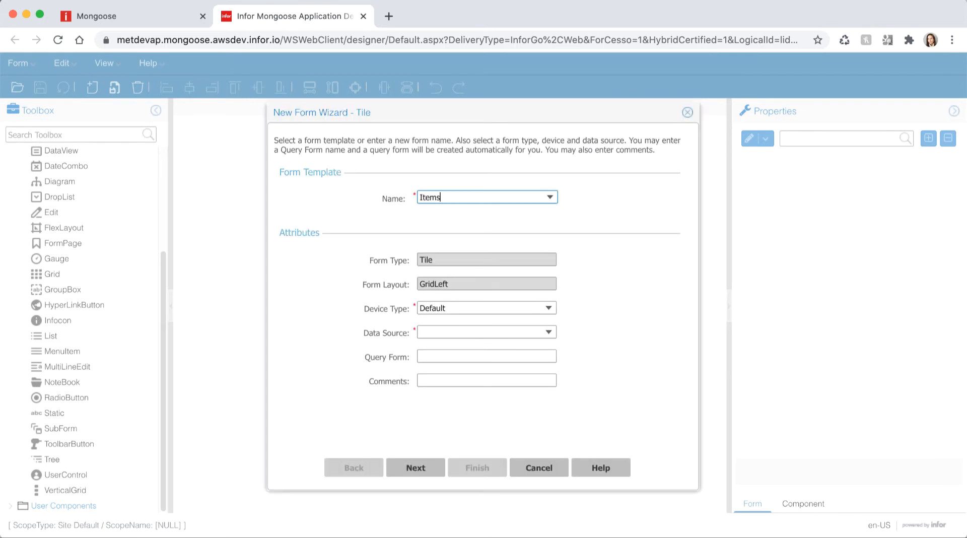
- Name the new form CPRItemsTile and use CPRItems as its data source
text(Items)
key(Tab)
click(437, 334)
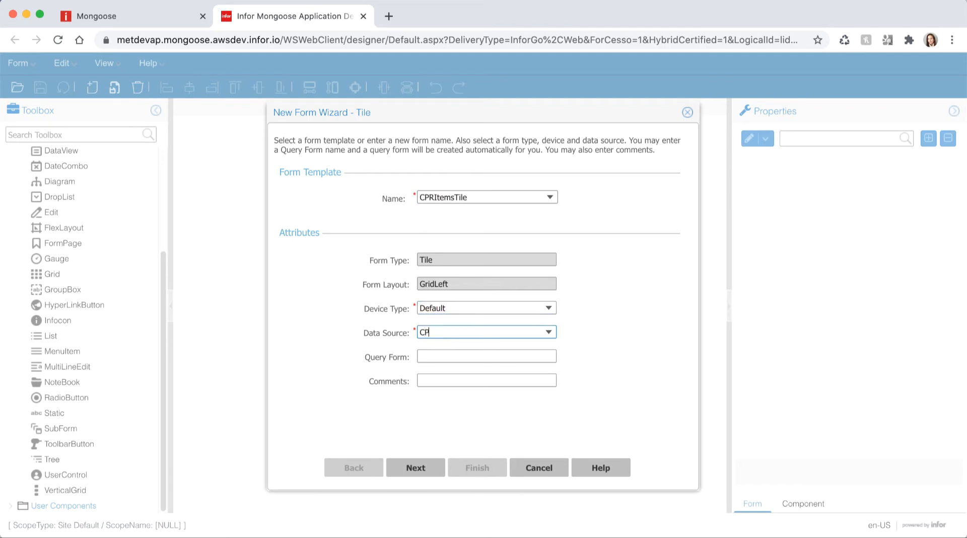
key(Tab)
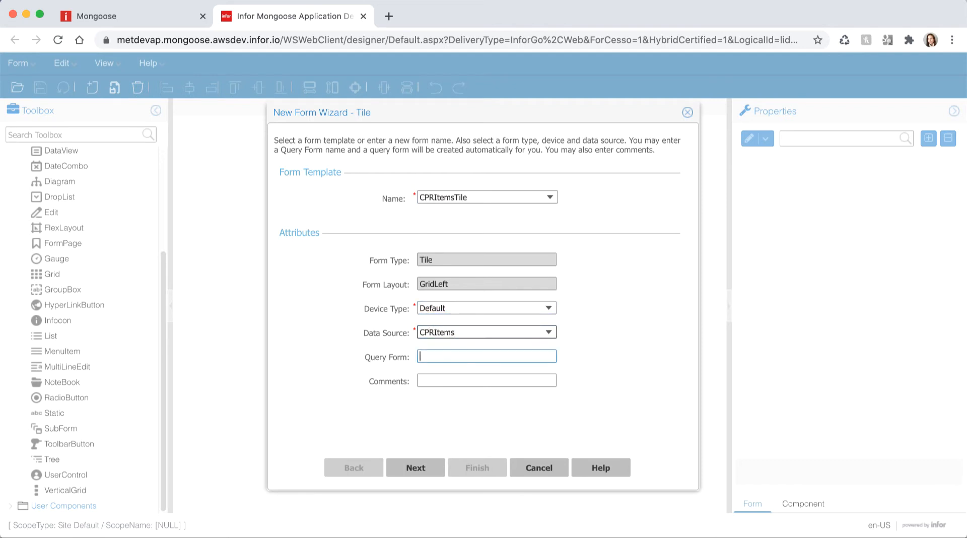
click(422, 471)
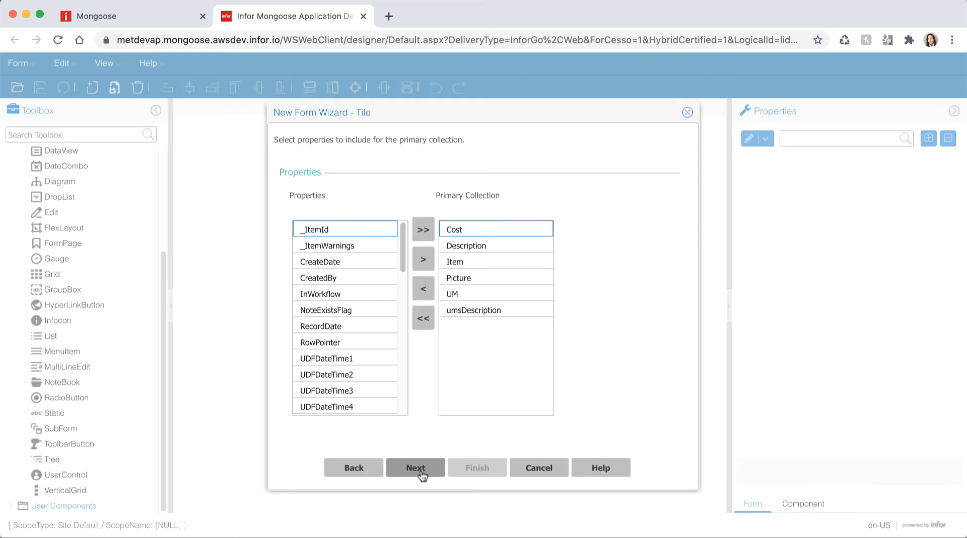
- Include only the Picture property in the primary collection and finish the form wizard
click(422, 325)
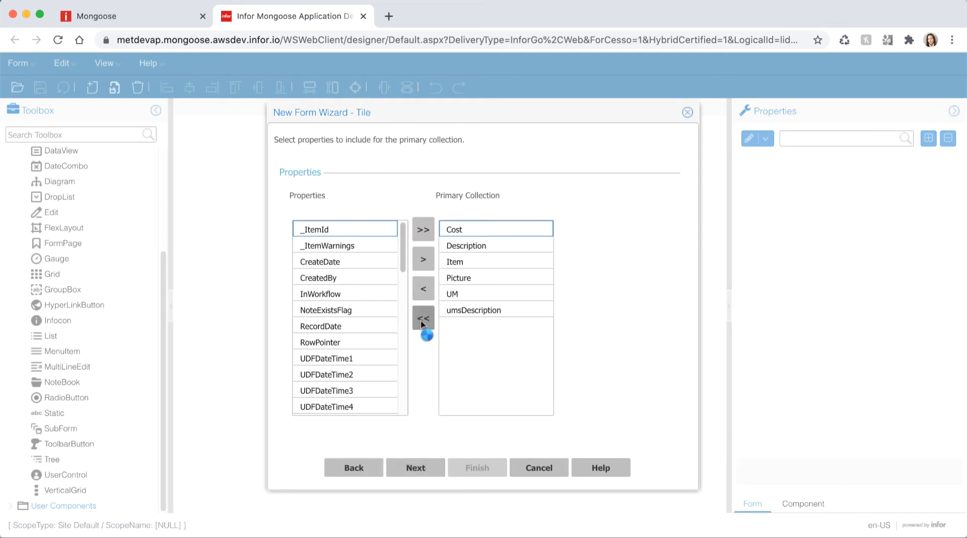
click(425, 260)
click(423, 464)
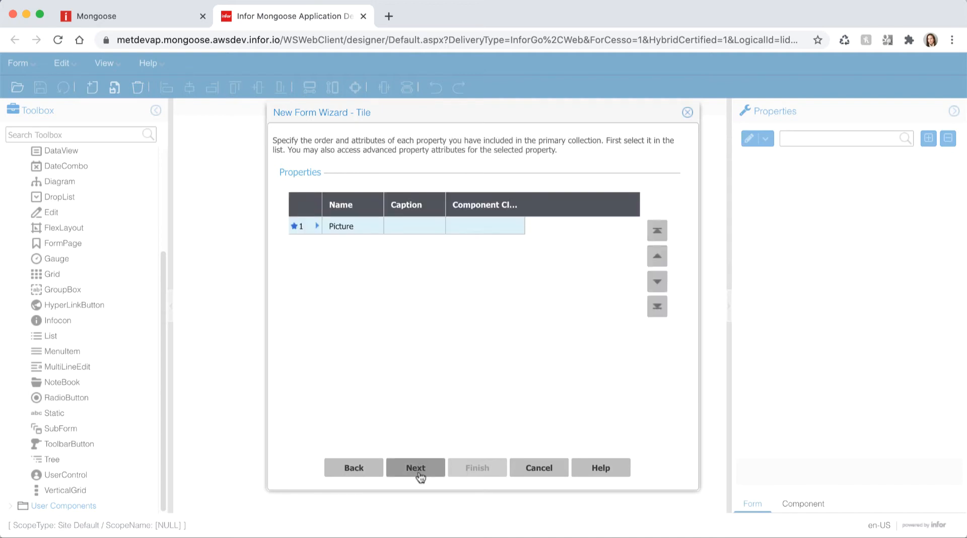
click(421, 475)
click(459, 472)
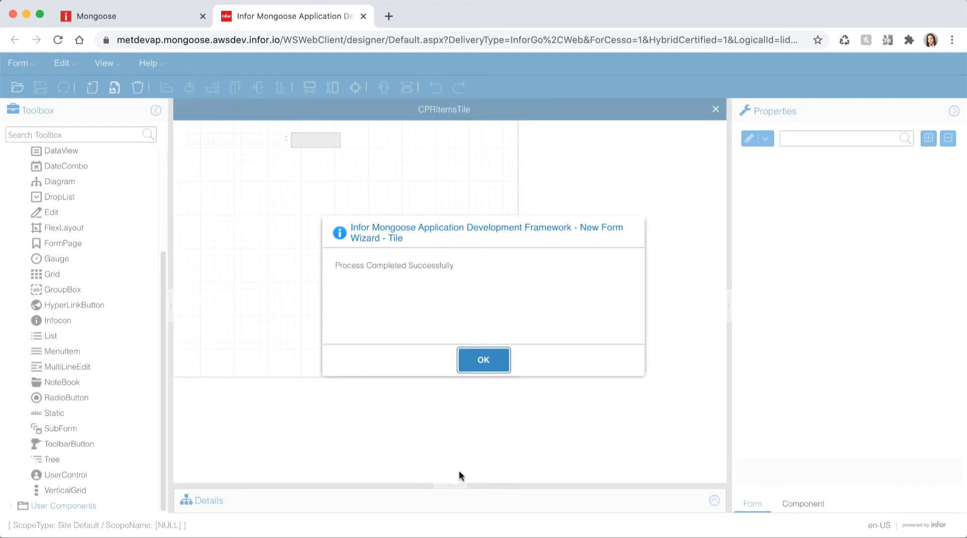
click(482, 364)
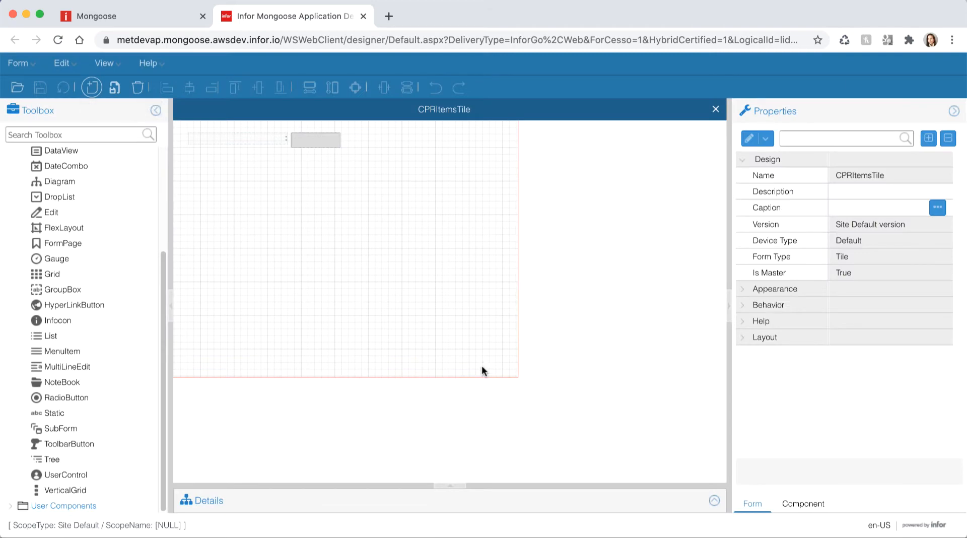
- Set the CPRItemsTile form's layout size to a width of 40 and a height of 4
click(741, 337)
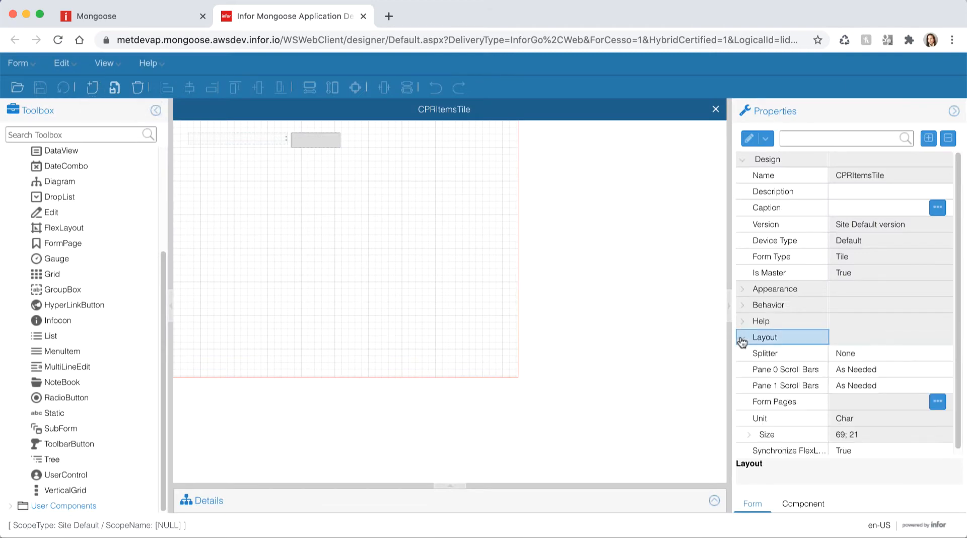
click(753, 433)
click(849, 414)
text(4)
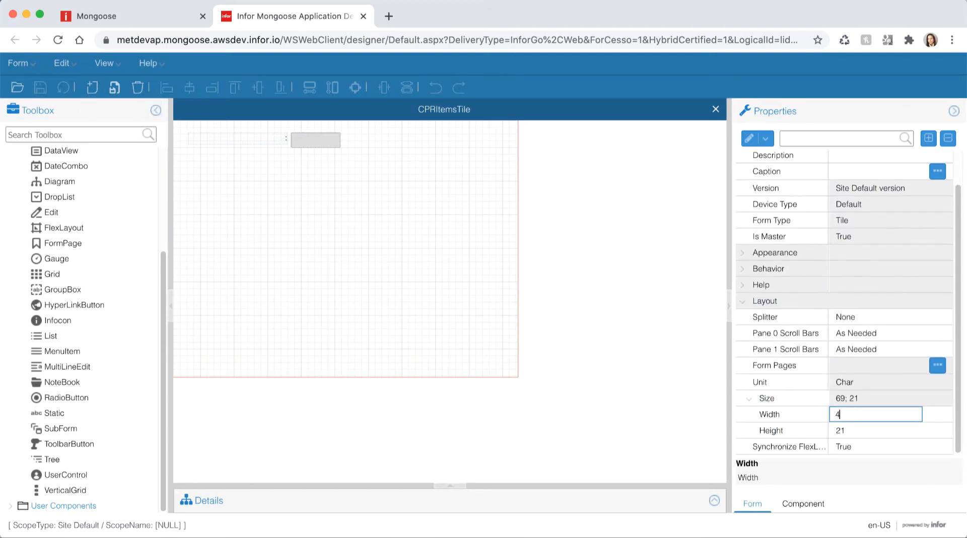
text(0)
key(Return)
click(849, 430)
text(4)
key(Return)
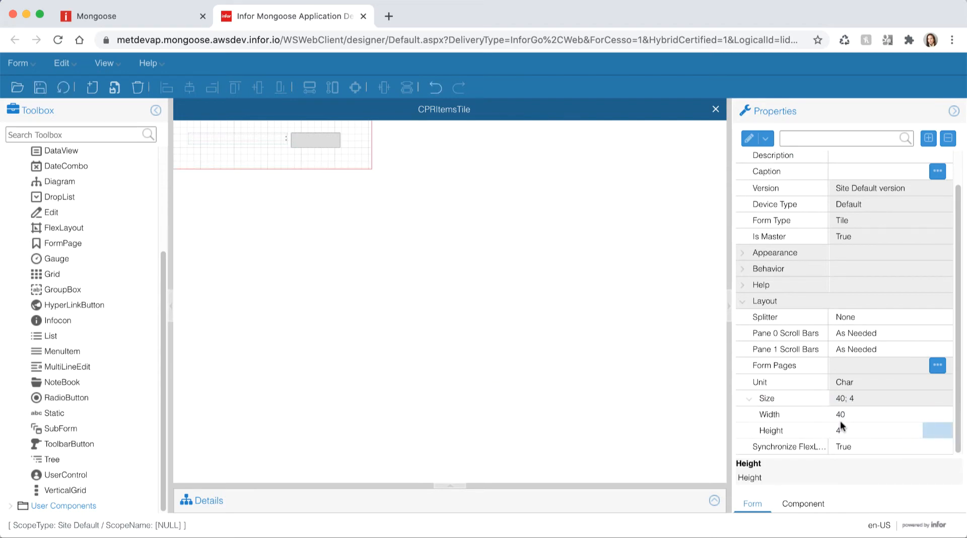
- Delete the PictureStatic label component from the tile form
click(261, 140)
key(Delete)
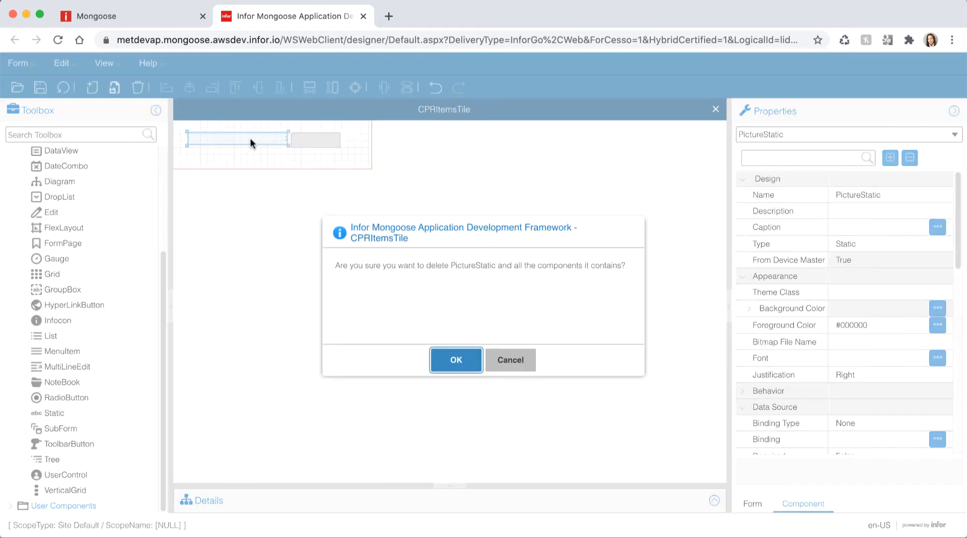
click(441, 361)
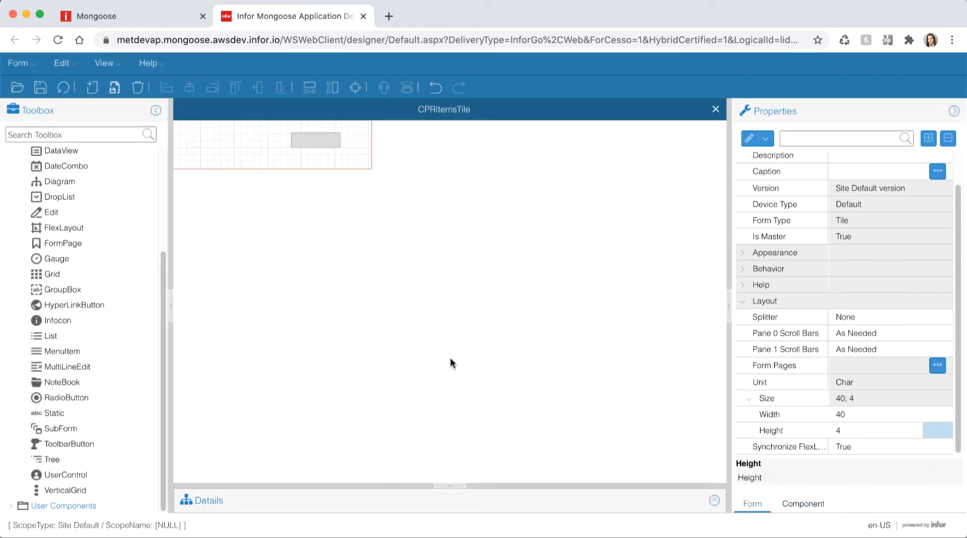
- Change the PictureEdit component's type to Static and rename it staticPicture
click(312, 144)
click(854, 245)
scroll(873, 314, down, 5)
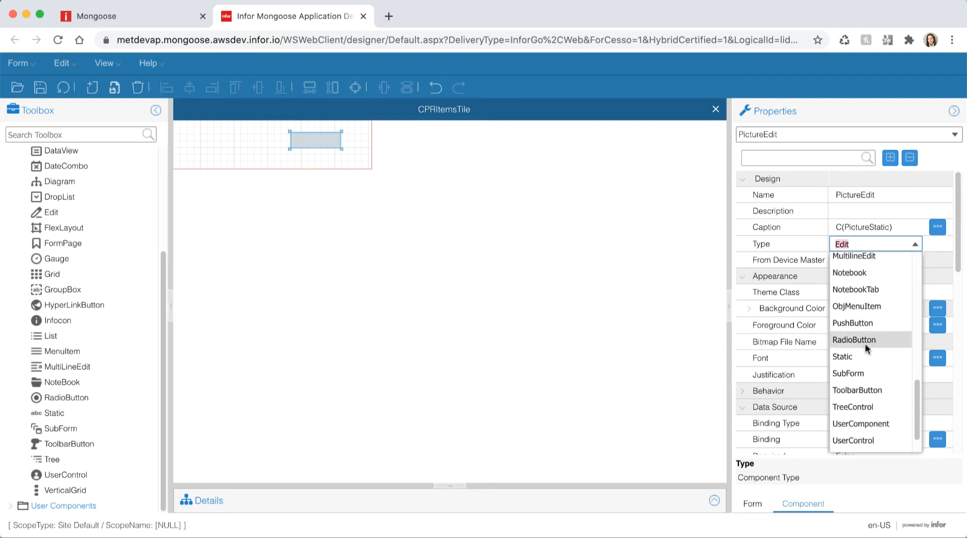
click(857, 357)
click(317, 138)
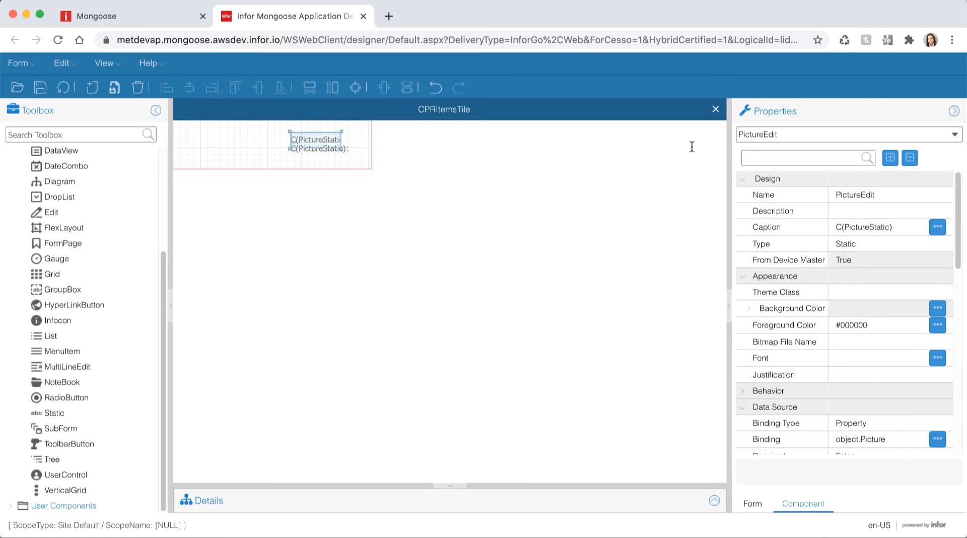
click(876, 194)
text(static)
key(Return)
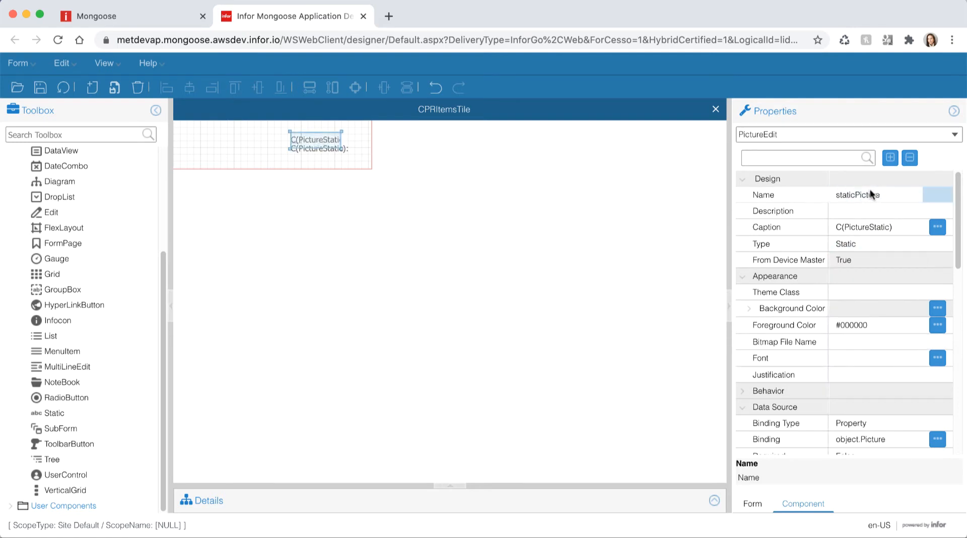
- Set the picture component's Image and Text formatting option to ImageOnly
drag(958, 255, 957, 337)
click(779, 354)
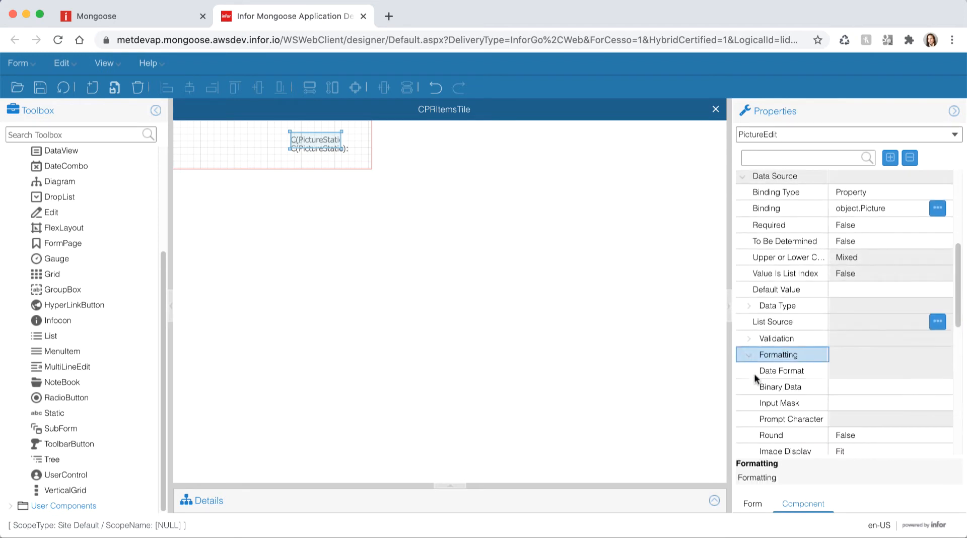
scroll(761, 392, down, 3)
click(873, 395)
click(914, 391)
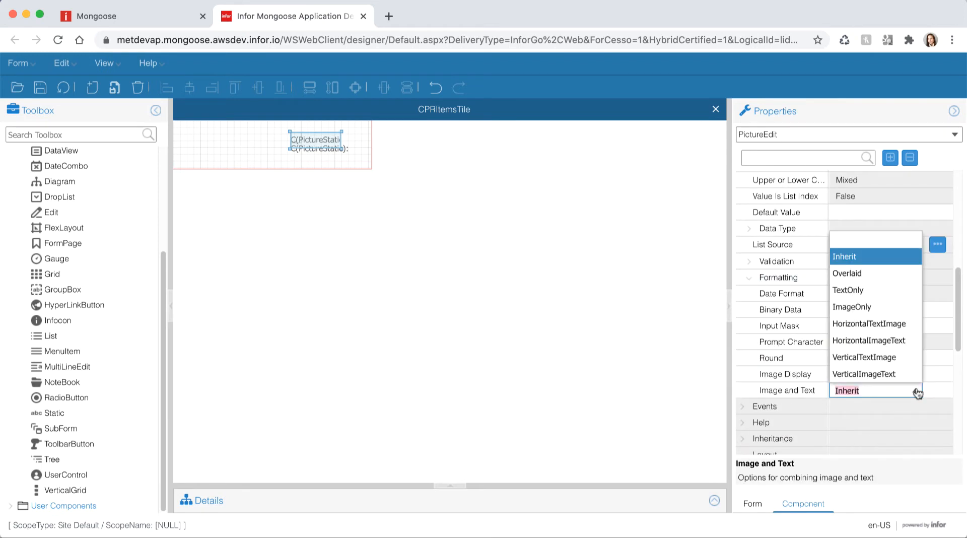
click(889, 308)
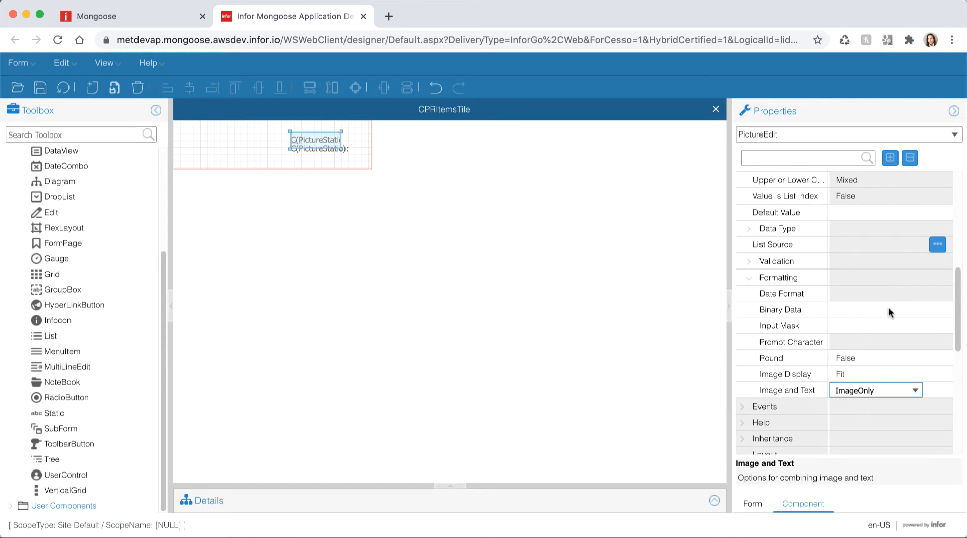
- Set No Colon to True for the picture component, then move and resize it to fill the tile's left end
drag(959, 302, 959, 384)
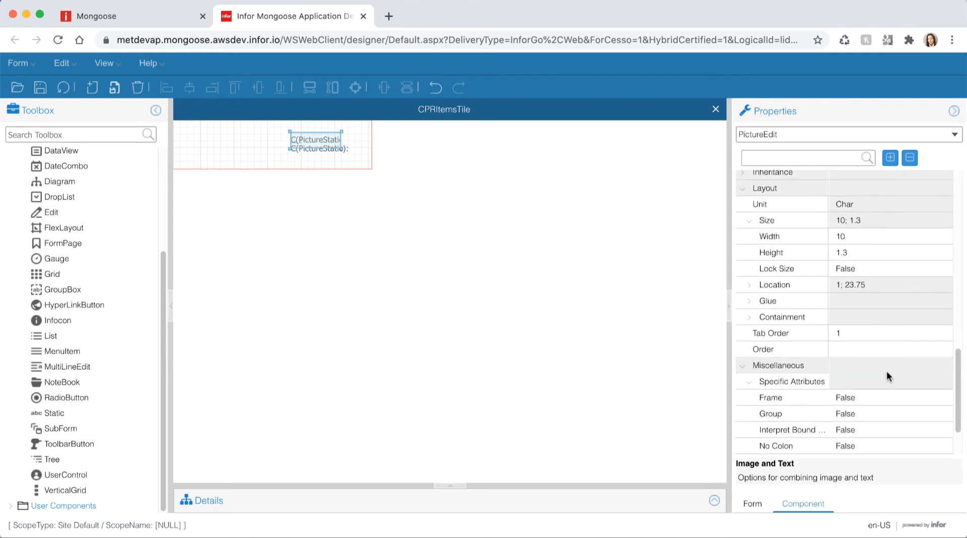
click(898, 446)
click(914, 445)
click(877, 463)
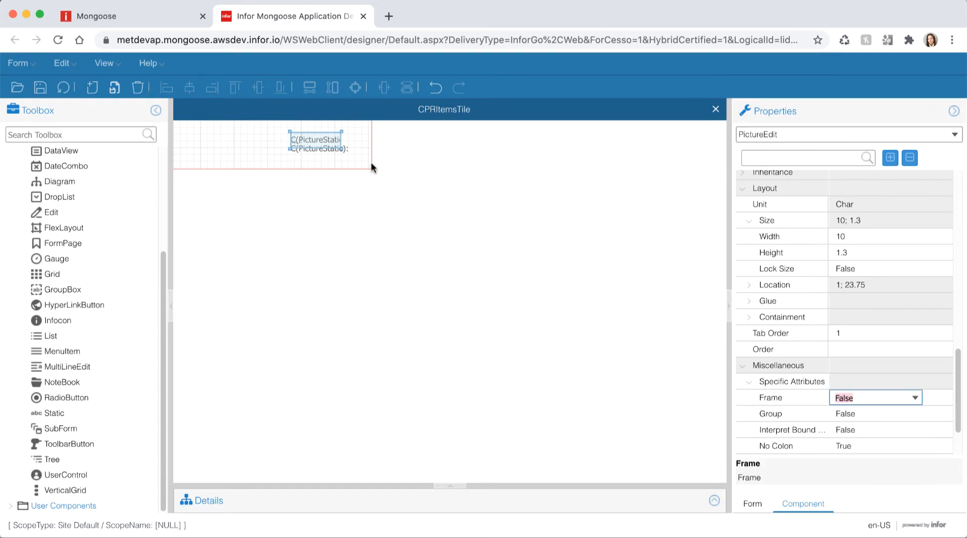
drag(341, 150, 207, 153)
click(235, 152)
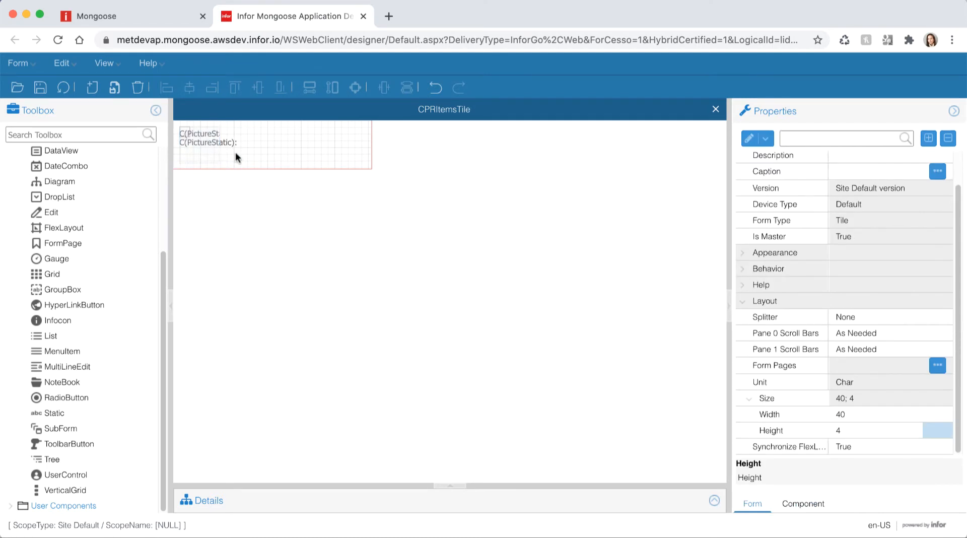
- Draw a Static component about 27.4 wide and 1.6 high beside the picture and name it staticItem
click(55, 412)
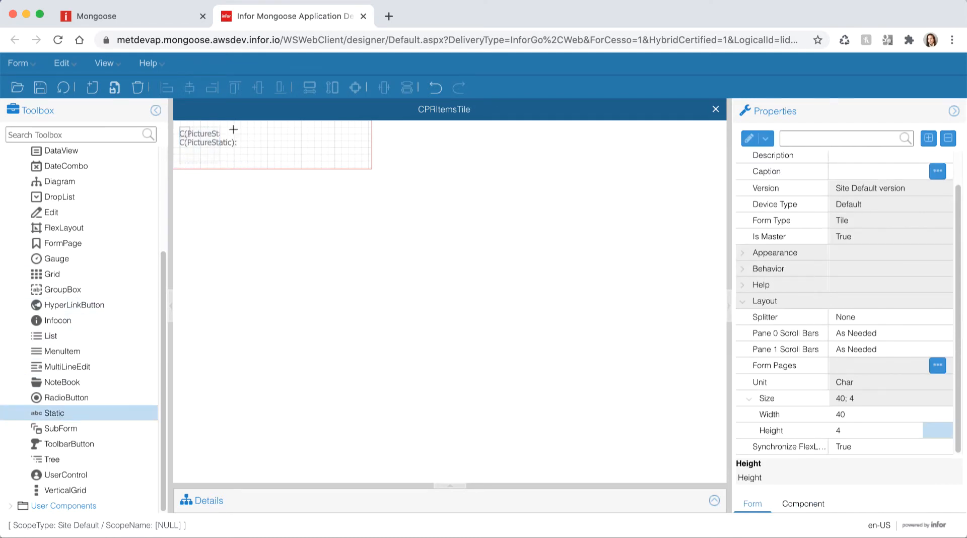
drag(234, 130, 368, 149)
click(866, 195)
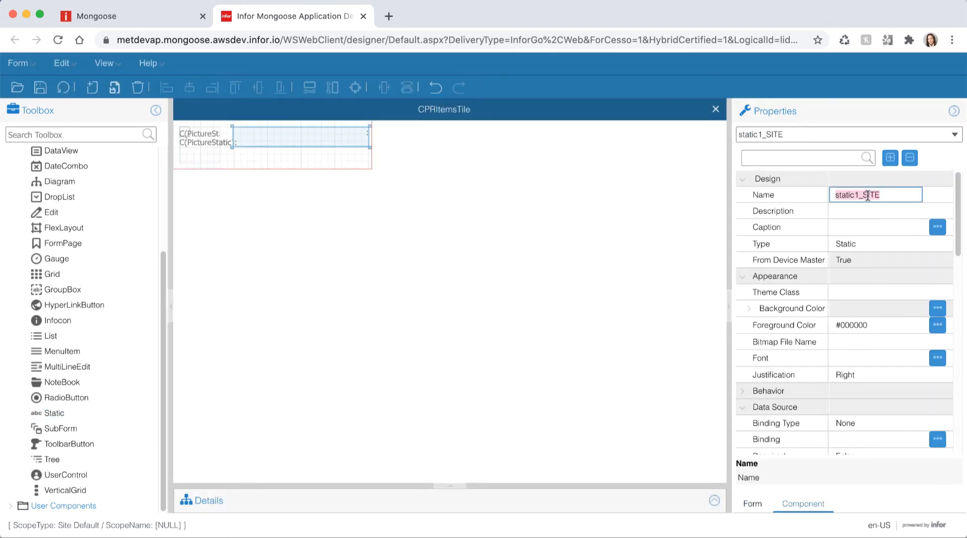
key(Right)
key(BackSpace)
key(BackSpace)
- Set staticItem's theme class to Header and its justification to Left
click(869, 292)
click(872, 310)
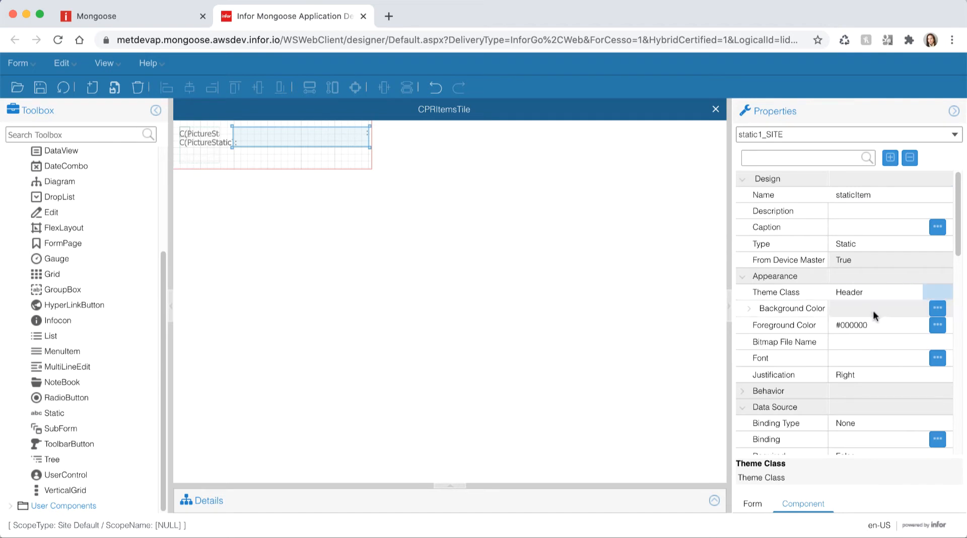
click(879, 375)
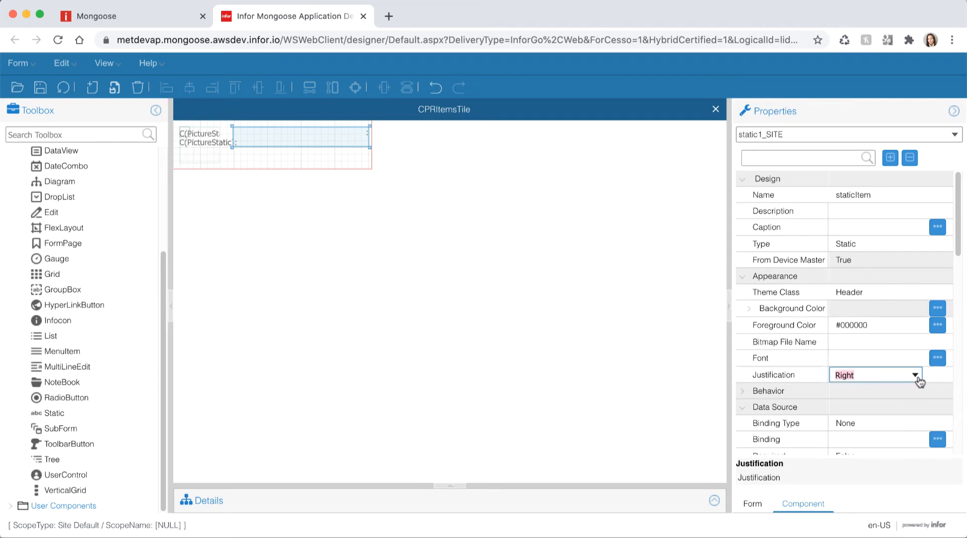
click(916, 376)
- Set staticItem's binding type to Property and bind it to object.Item
click(857, 424)
click(915, 423)
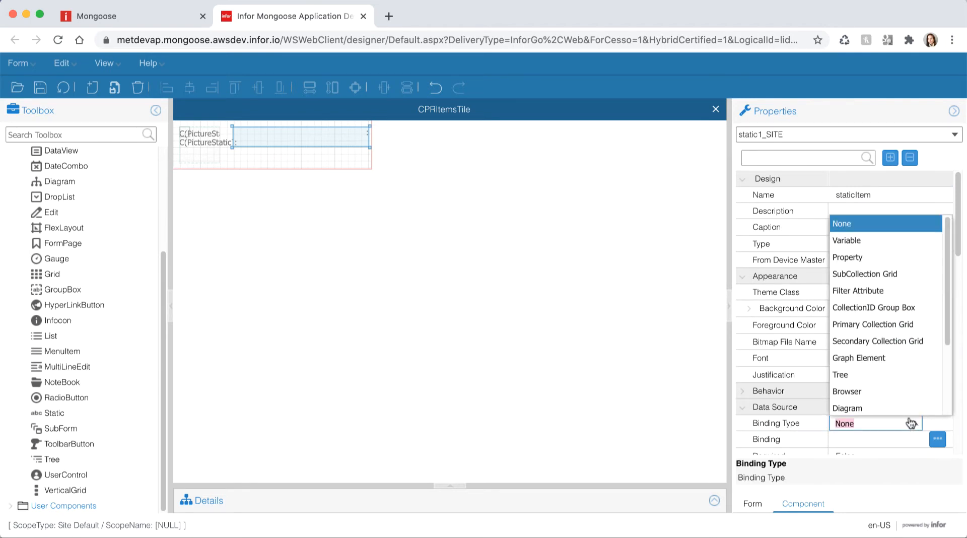
scroll(903, 407, down, 1)
scroll(902, 407, up, 1)
click(877, 255)
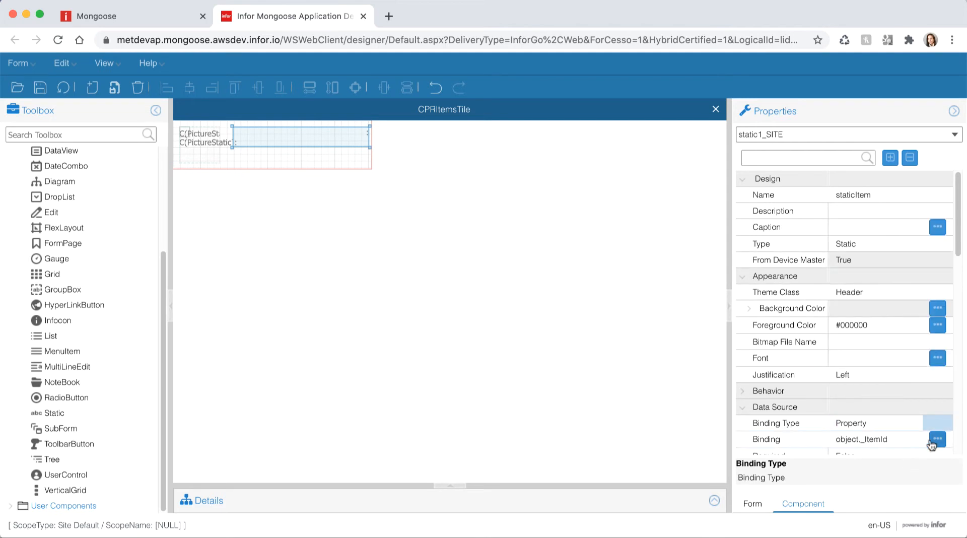
click(921, 440)
click(917, 440)
click(887, 305)
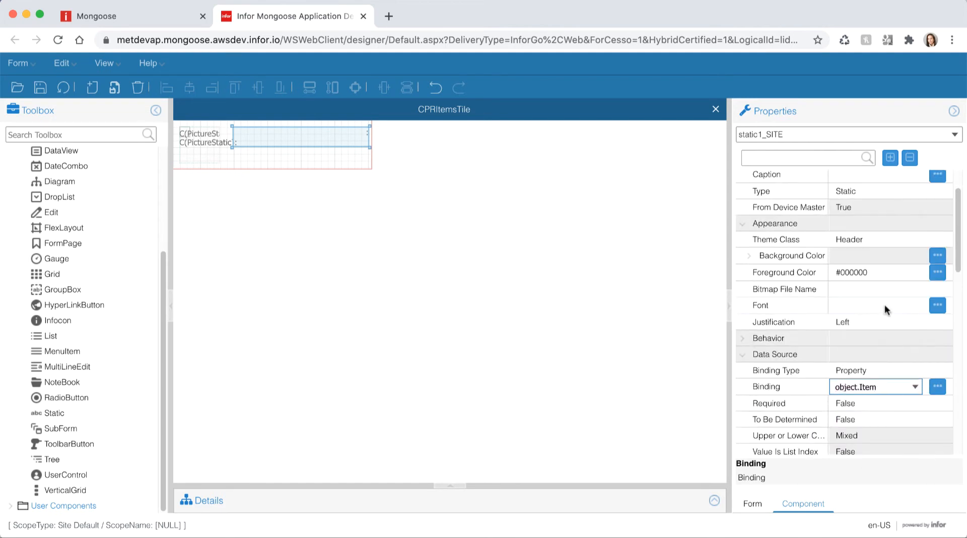
- Set staticItem's width to 27 and its height to 1.5
drag(959, 253, 960, 375)
click(842, 361)
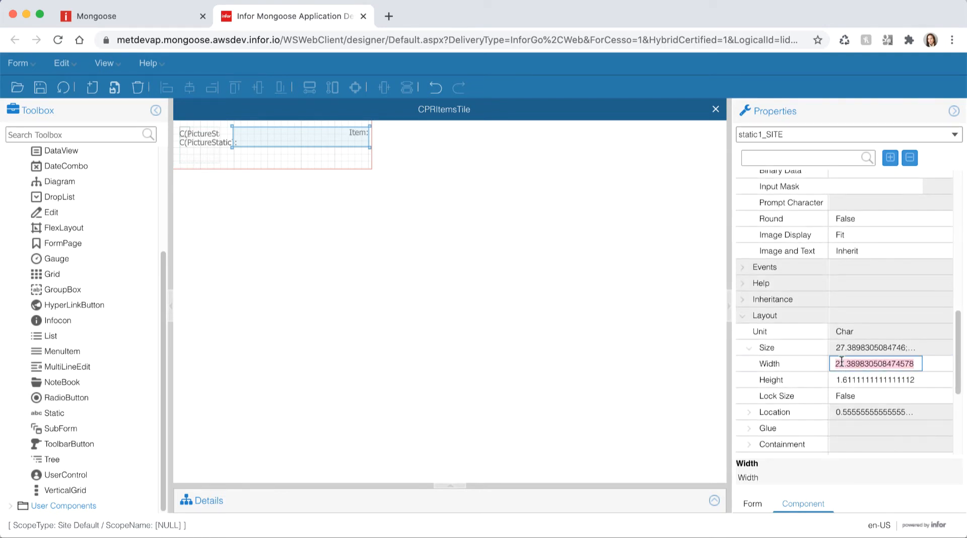
text(27)
key(Return)
click(842, 380)
text(1.)
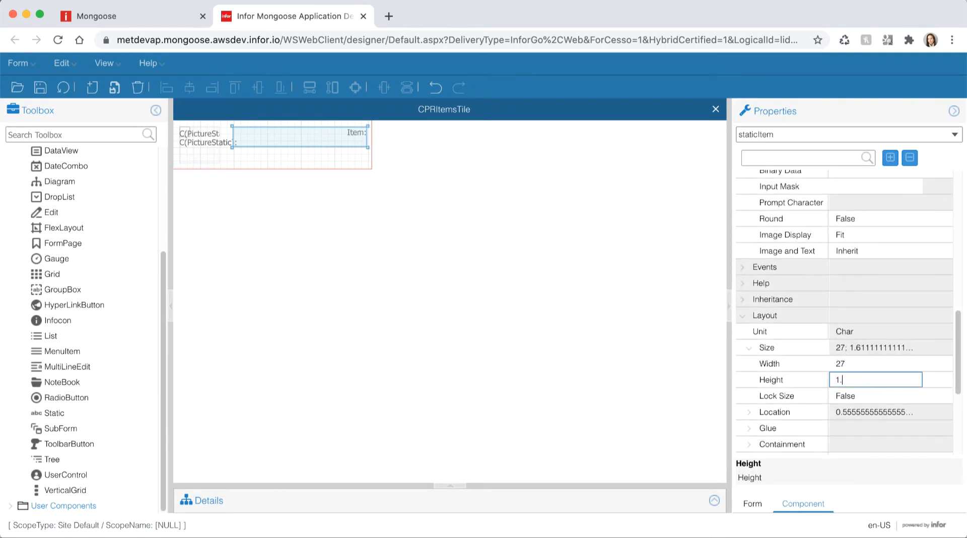
text(5)
key(Return)
- Draw a Static component about 19.4 wide and 1.2 high below staticItem and name it staticItemDesc
scroll(862, 375, up, 10)
click(55, 413)
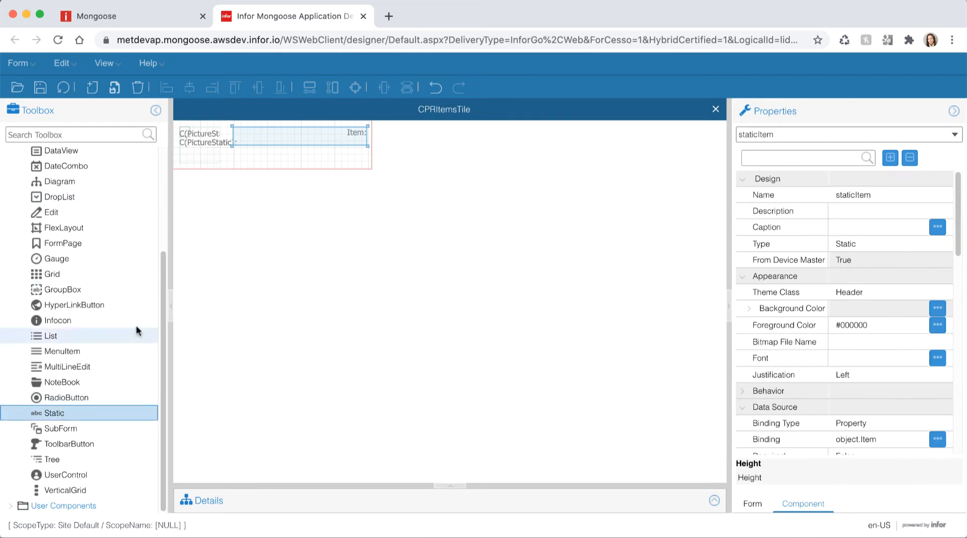
drag(232, 150, 330, 167)
click(888, 194)
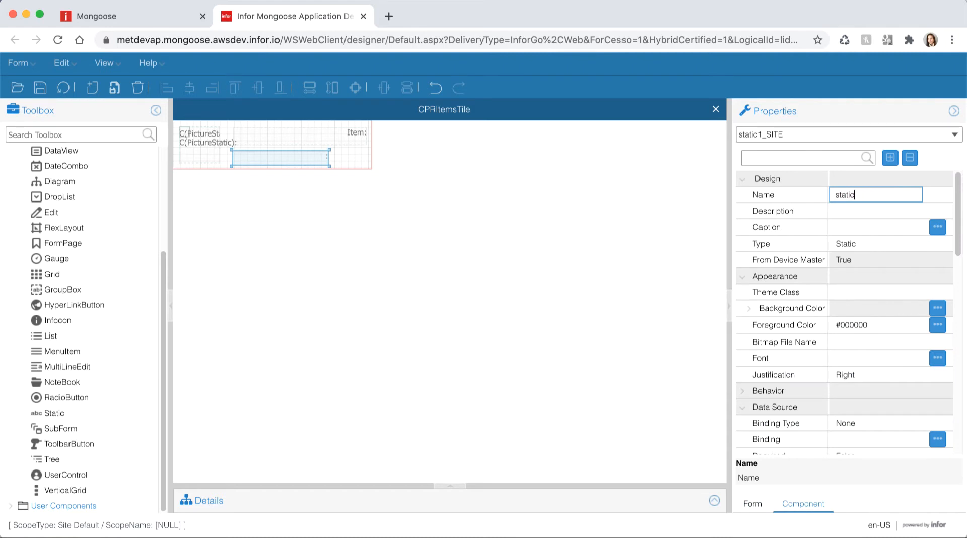
text(staticItemDesc)
key(Return)
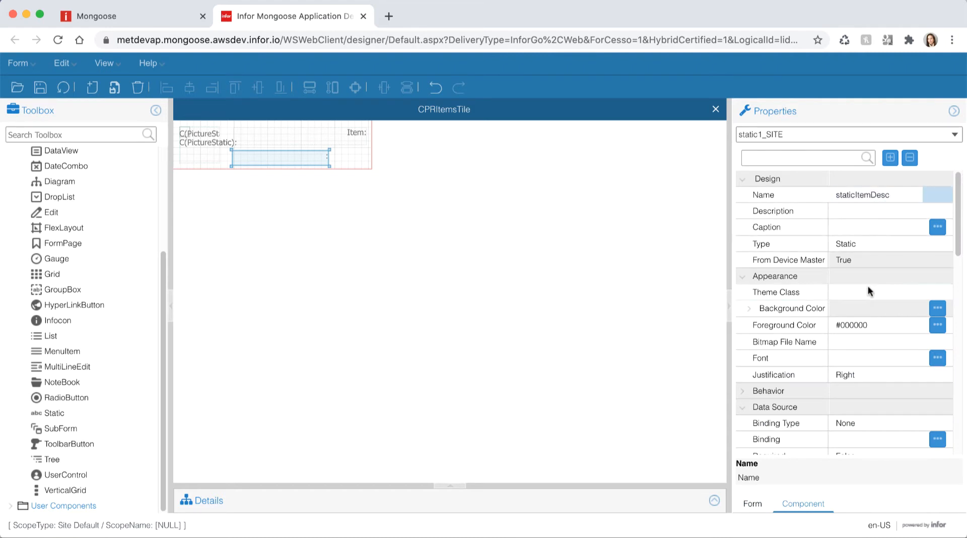
- Set staticItemDesc's justification to Left and bind it as a Property to object.Description
click(902, 375)
click(918, 374)
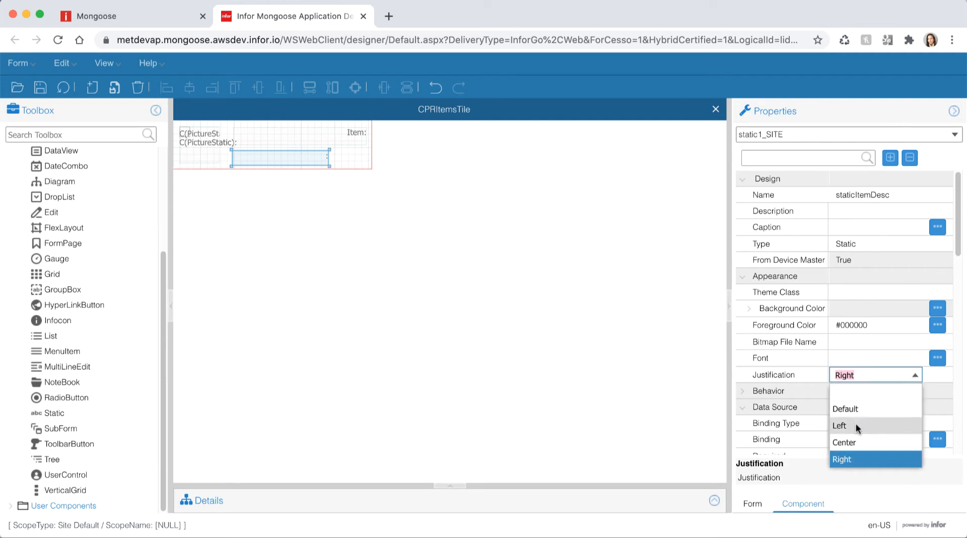
click(857, 423)
scroll(870, 398, down, 3)
click(914, 350)
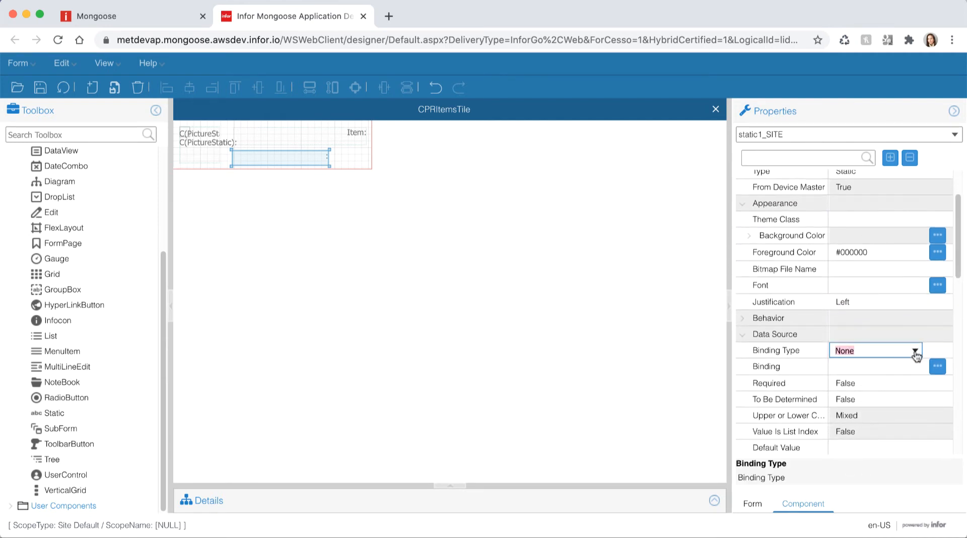
click(915, 350)
click(861, 185)
click(913, 366)
click(915, 366)
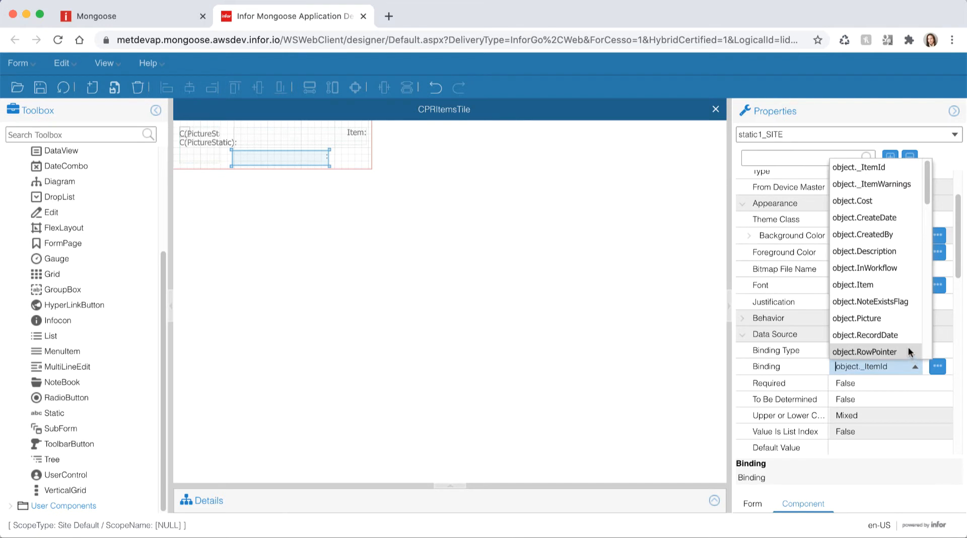
click(890, 251)
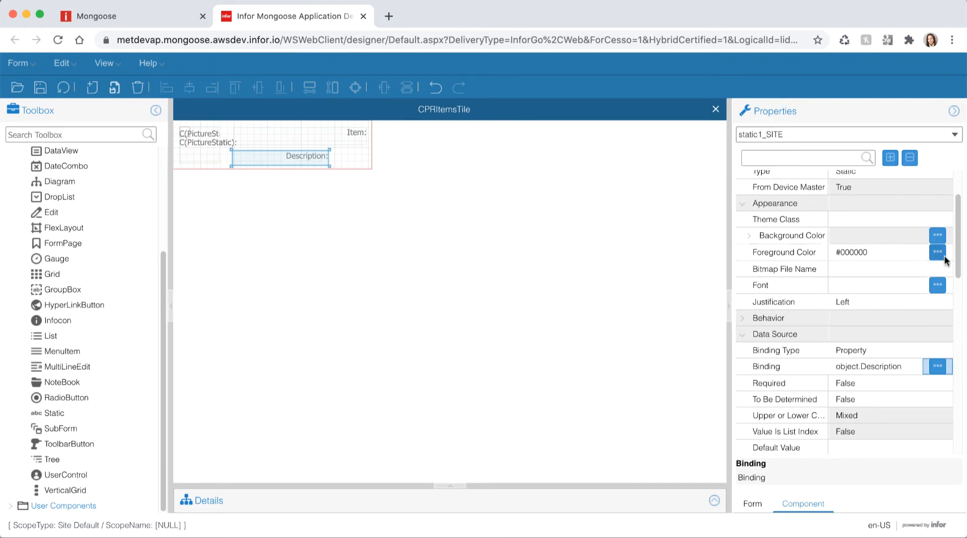
- Set staticItemDesc's width to 20 and its height to 1.5
drag(959, 253, 959, 386)
click(917, 307)
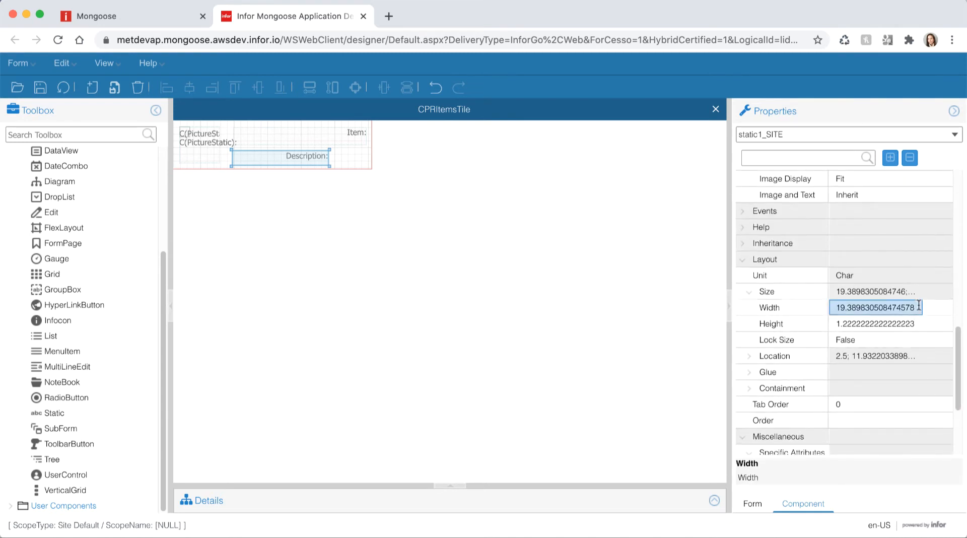
text(20)
key(Return)
click(891, 324)
text(1.5)
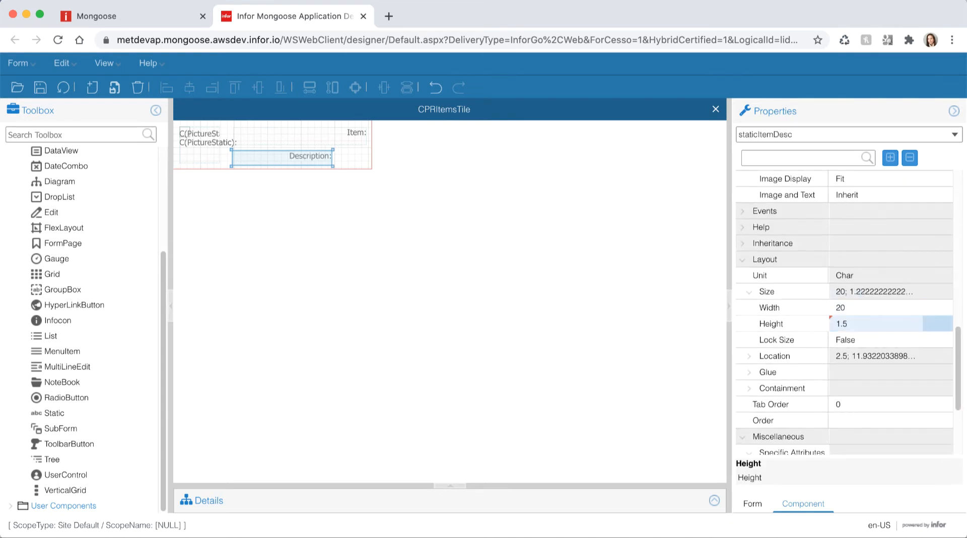
key(Return)
- Set No Colon to True for staticItemDesc
scroll(881, 348, down, 3)
click(855, 382)
click(916, 382)
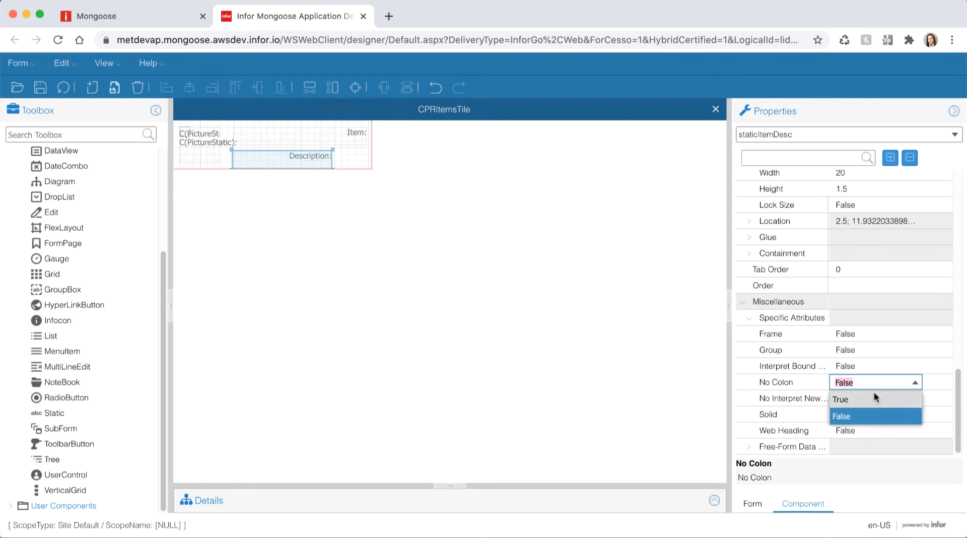
click(875, 395)
- Draw a Static component about 5.8 wide and 1.5 high beside the description and name it staticCost
mouse_move(55, 413)
mouse_down()
mouse_move(319, 179)
mouse_move(376, 174)
mouse_move(369, 168)
mouse_up()
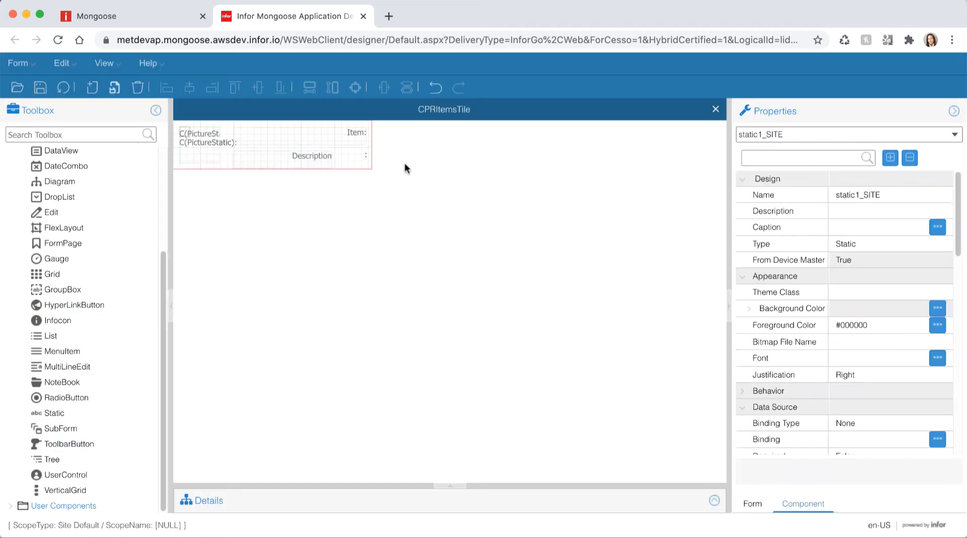
click(781, 197)
key(BackSpace)
key(BackSpace)
key(BackSpace)
key(BackSpace)
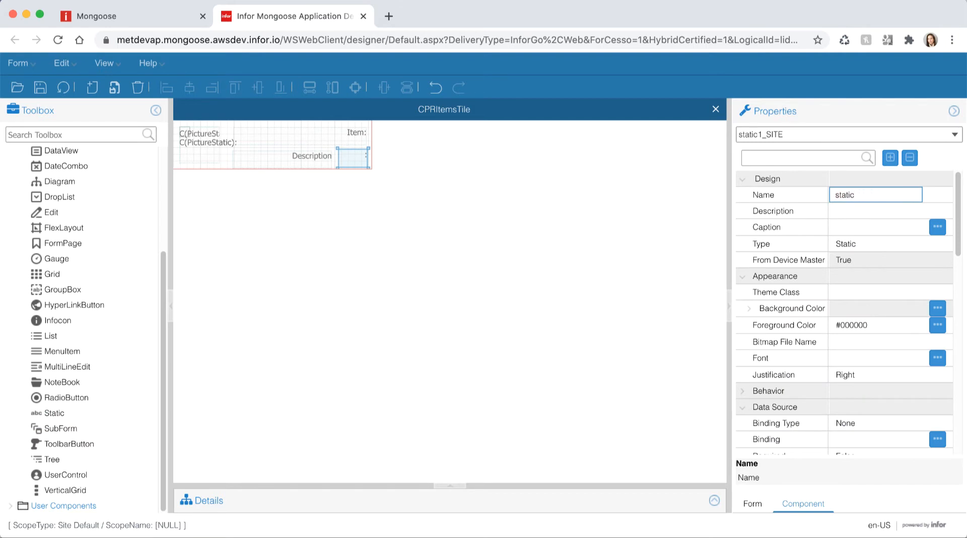
text(Cost)
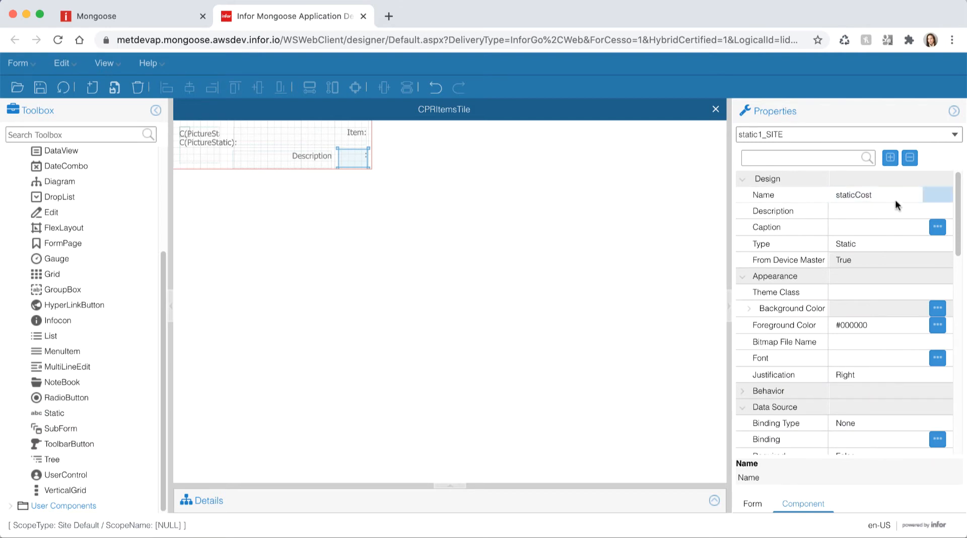
- Set staticCost's binding type to Property and bind it to object.Cost
click(861, 291)
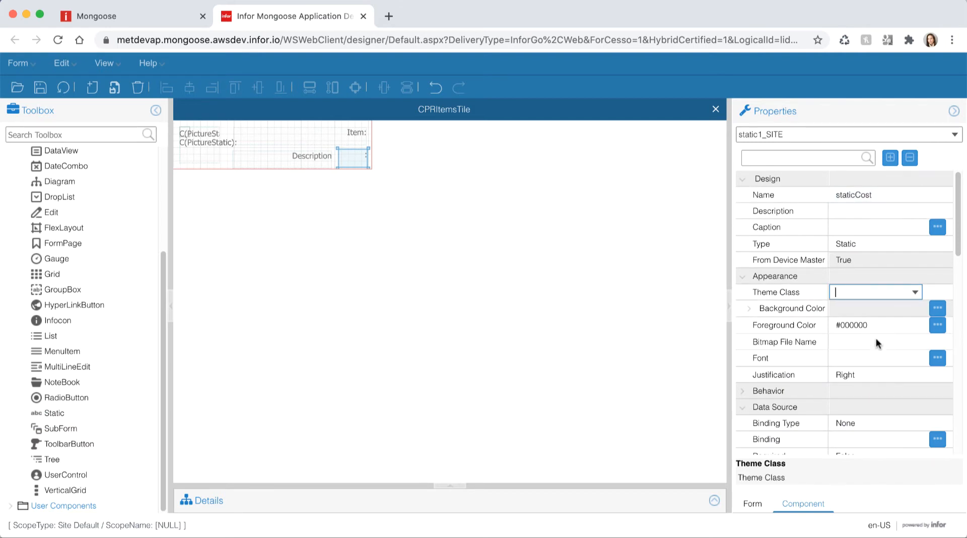
click(871, 423)
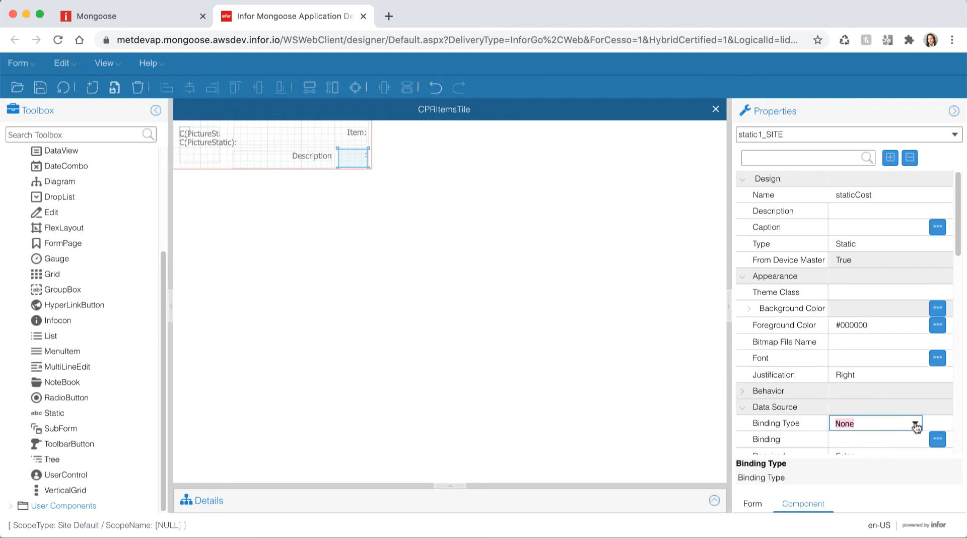
click(915, 423)
click(856, 257)
click(887, 439)
click(916, 439)
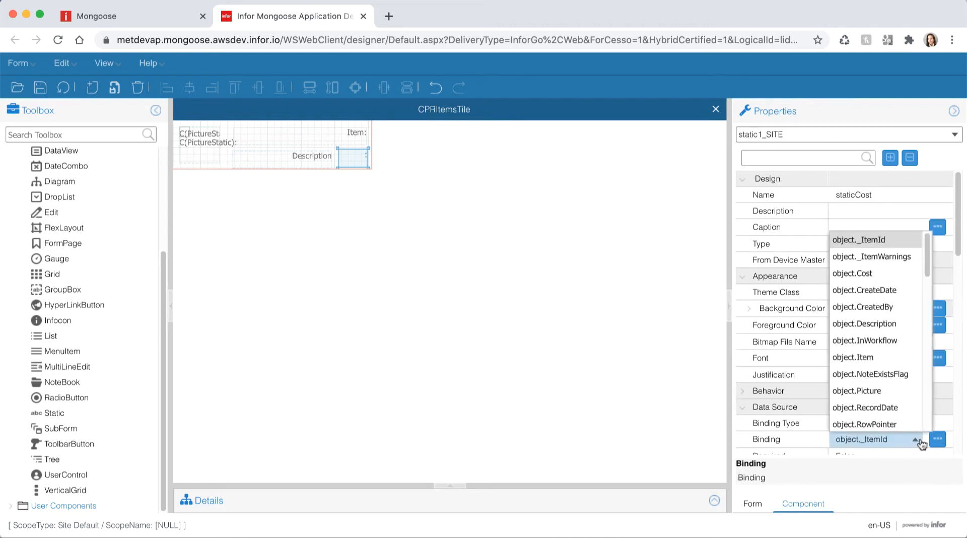
click(876, 276)
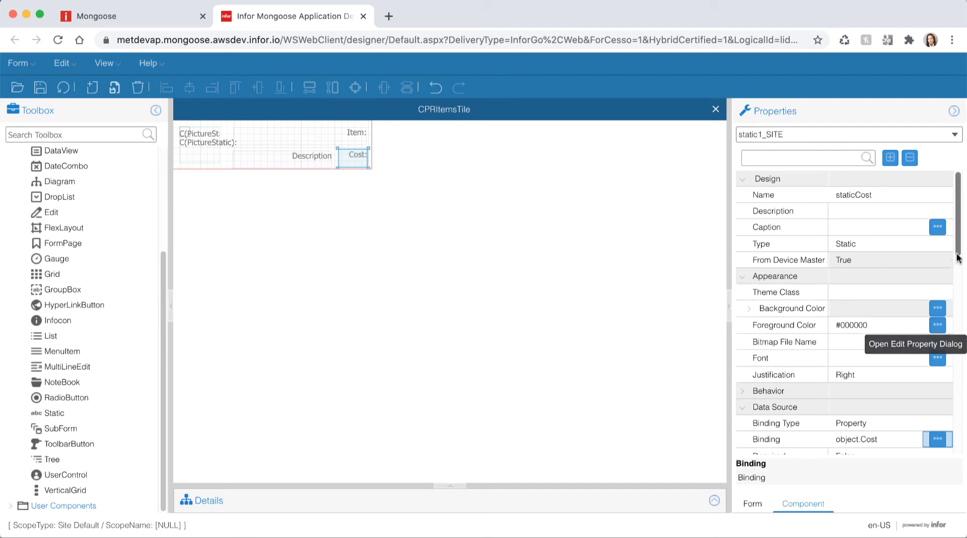
- Set staticCost's width to 8, keeping its height at 1.5
scroll(956, 302, down, 5)
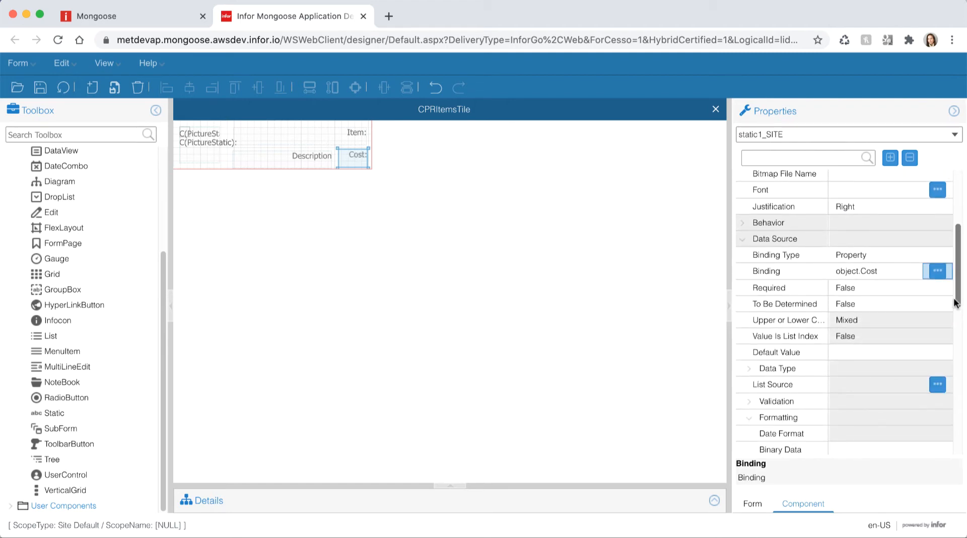
drag(957, 303, 953, 474)
scroll(862, 279, up, 1)
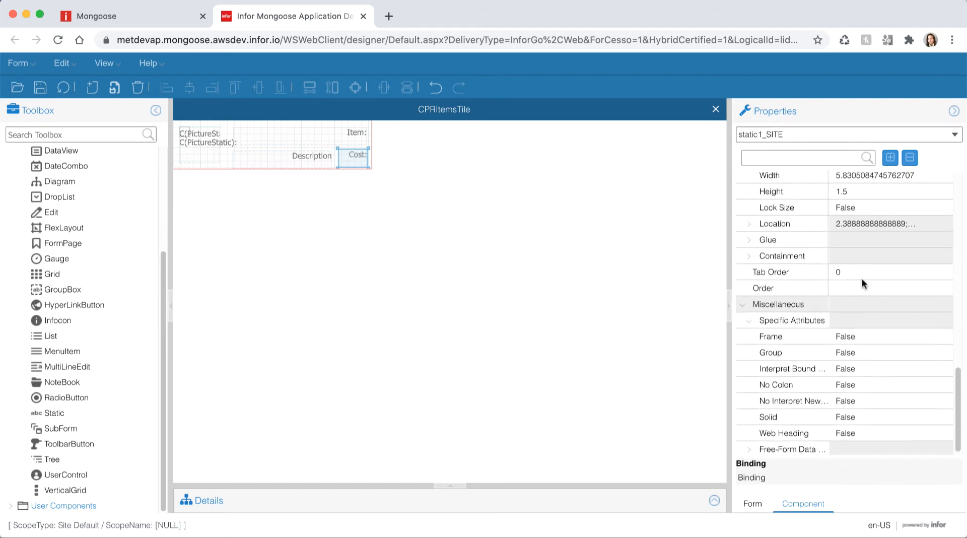
click(865, 222)
text(8)
key(Return)
click(864, 238)
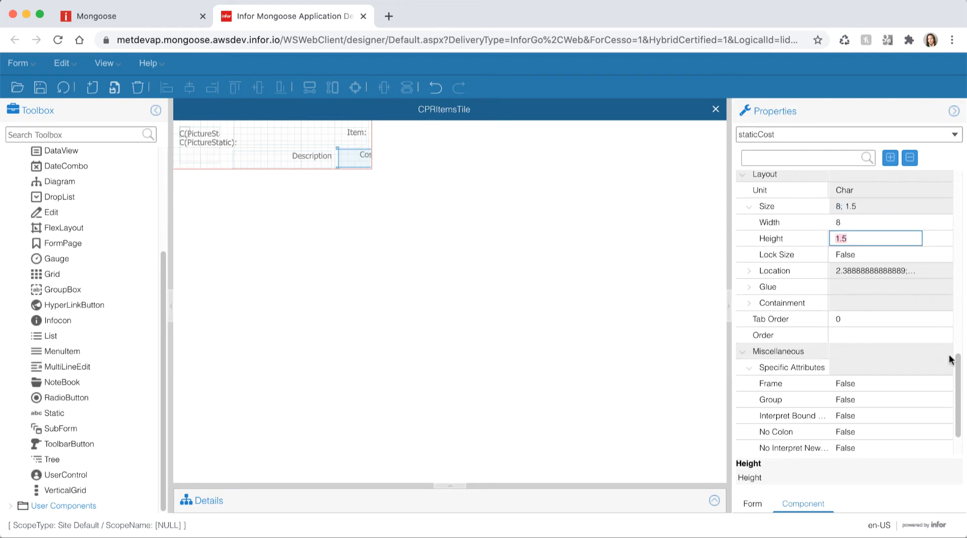
- Set No Colon to True for staticCost and shift the cost and description components to fit within the tile
click(887, 434)
click(857, 450)
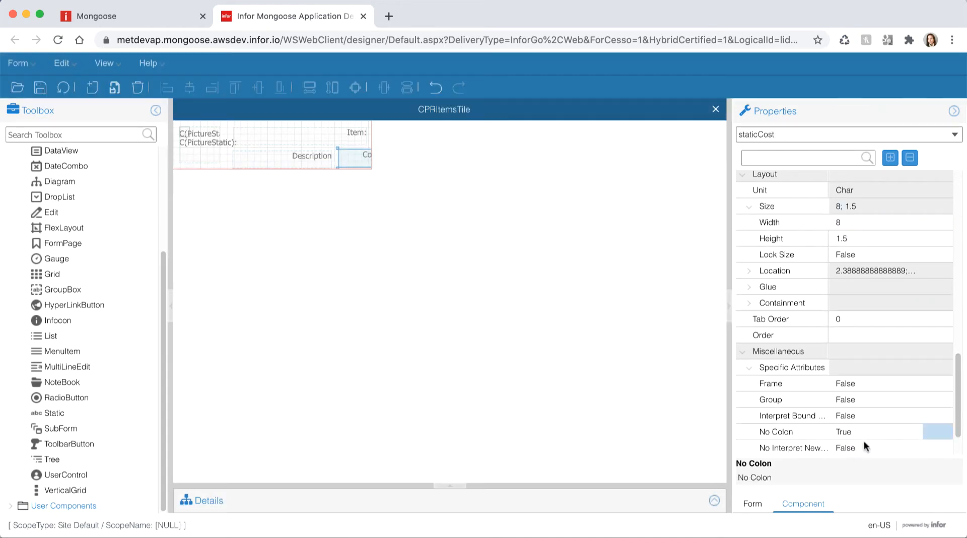
click(314, 157)
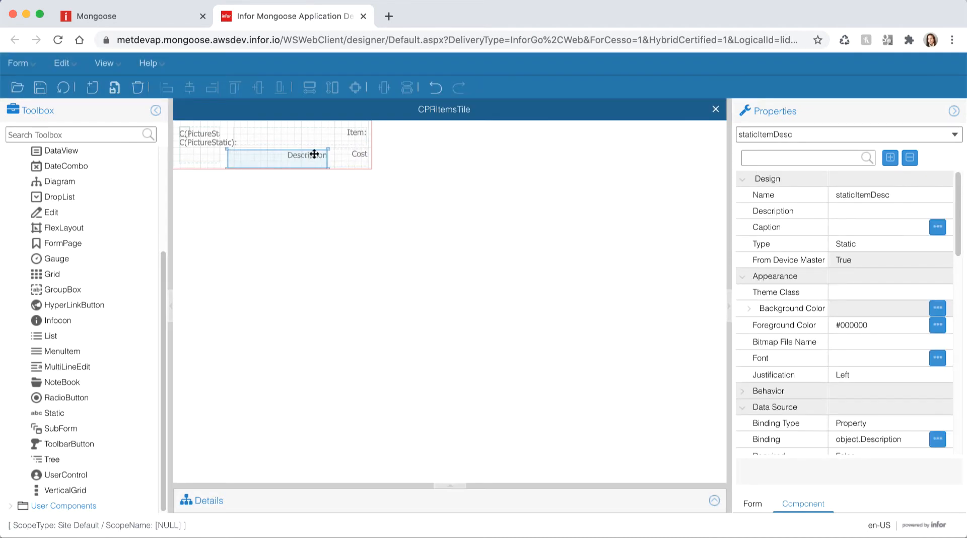
- Save and close the CPRItemsTile form, and unload all global form objects
click(40, 88)
click(715, 109)
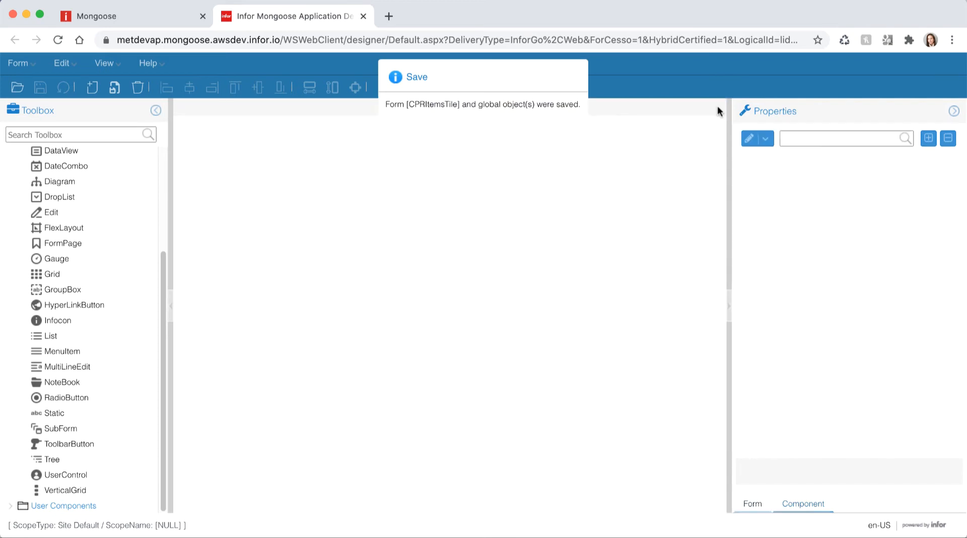
click(20, 64)
mouse_move(87, 92)
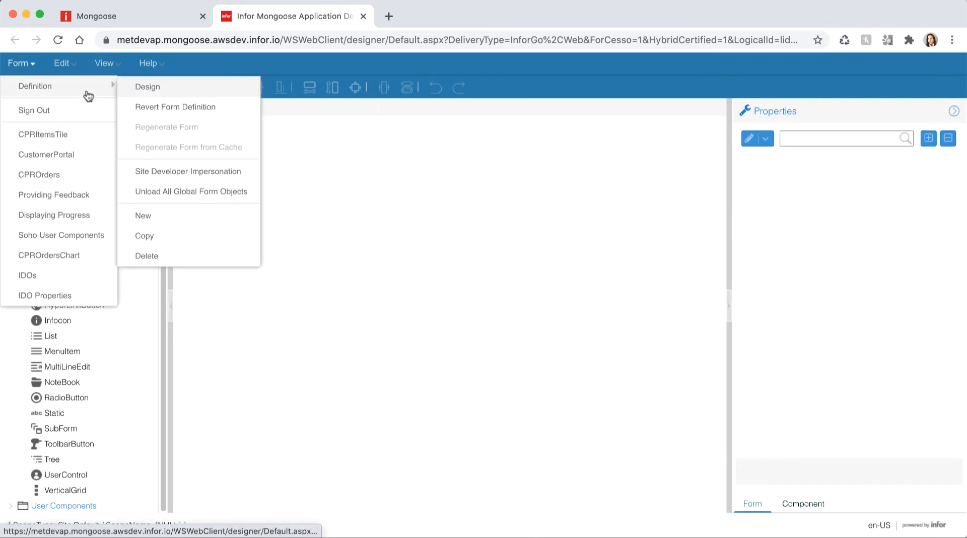
click(152, 193)
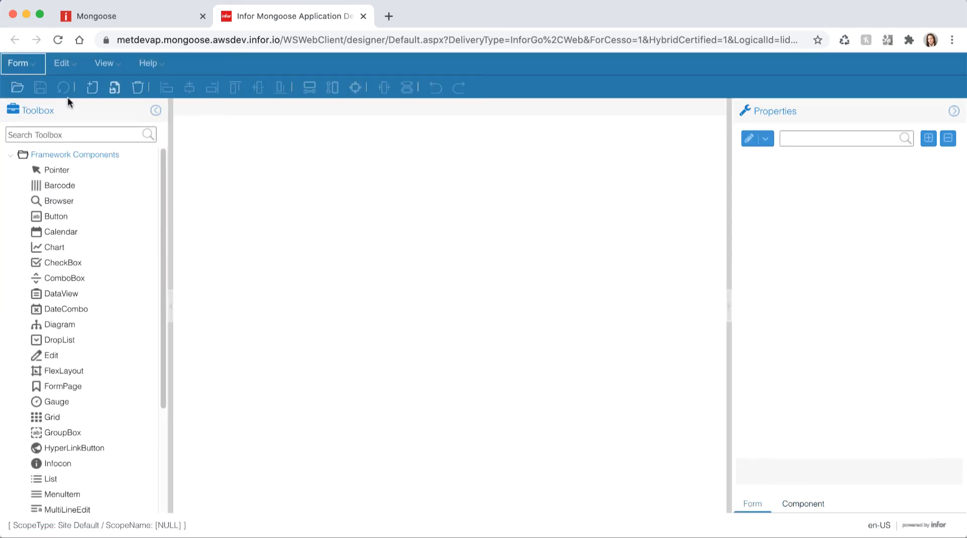
- Open the CustomerPortal form for design
click(28, 64)
click(45, 156)
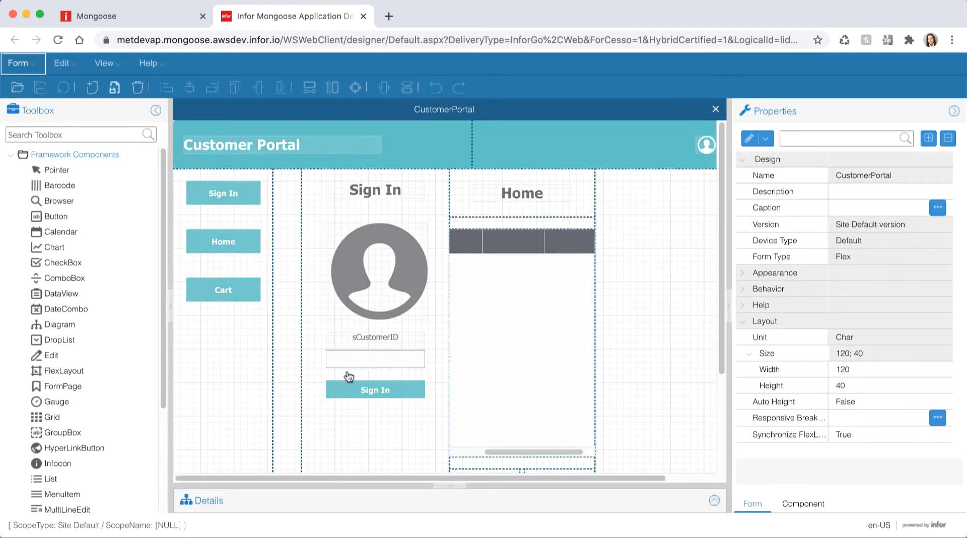
drag(473, 478, 489, 478)
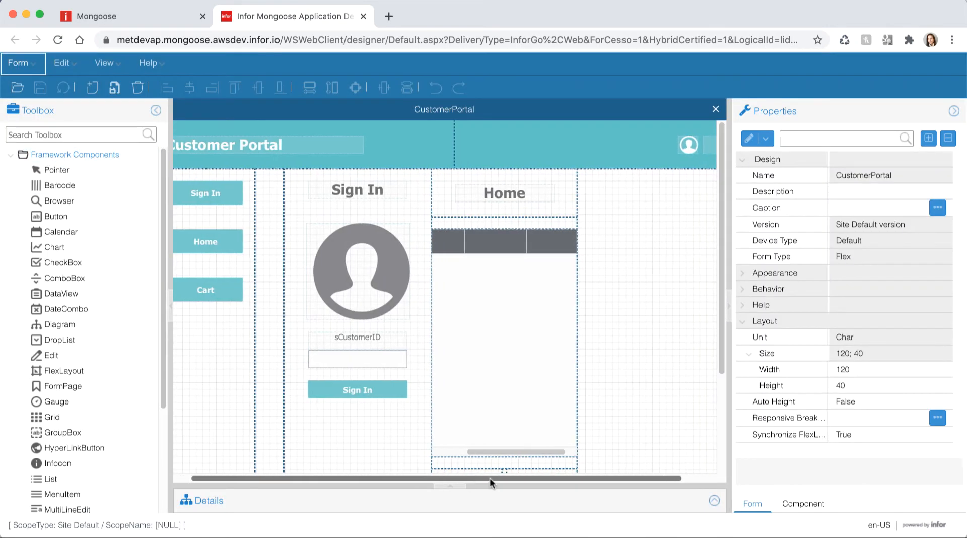
- Set Tile Form to CPRItemsTile and Tile When to Always for the items grid in the Home section
click(522, 325)
drag(959, 211, 961, 414)
click(877, 414)
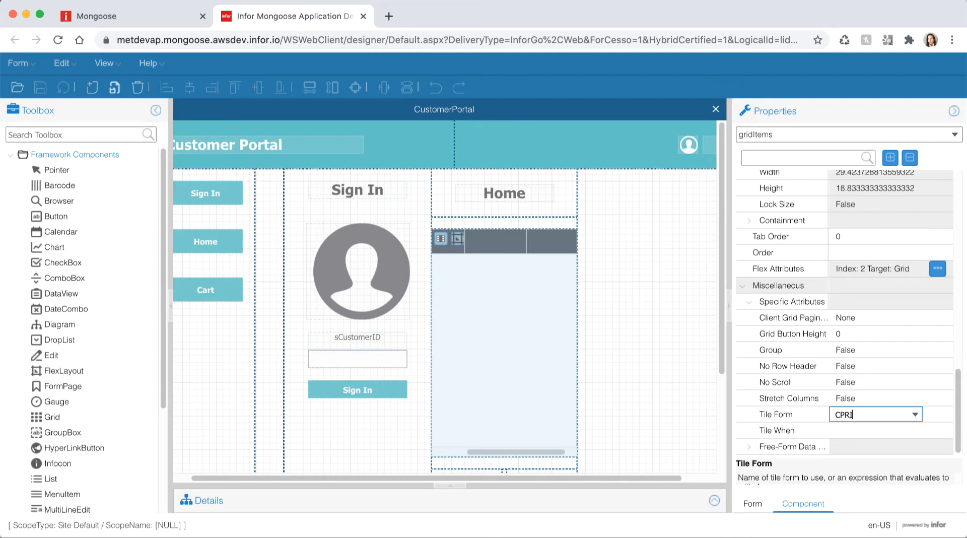
click(915, 414)
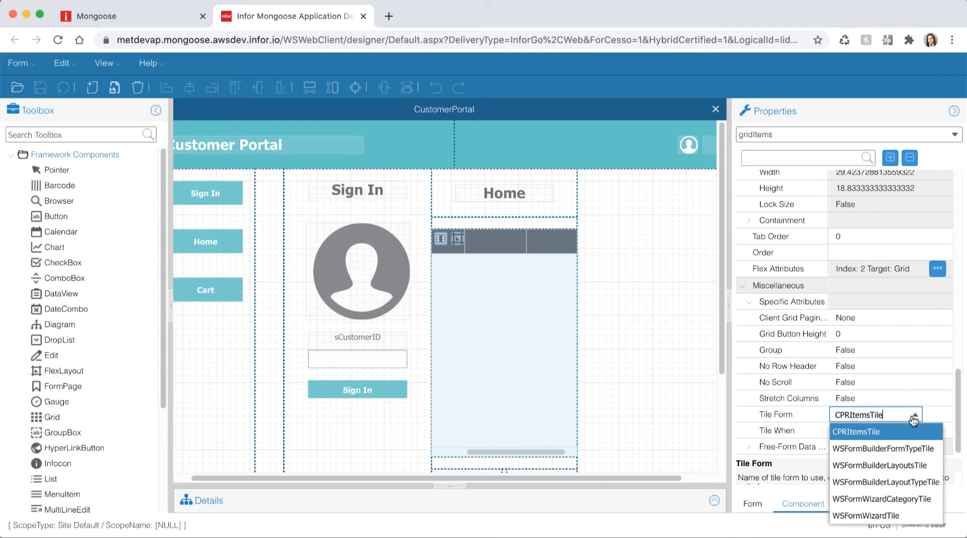
click(897, 431)
click(891, 432)
click(914, 433)
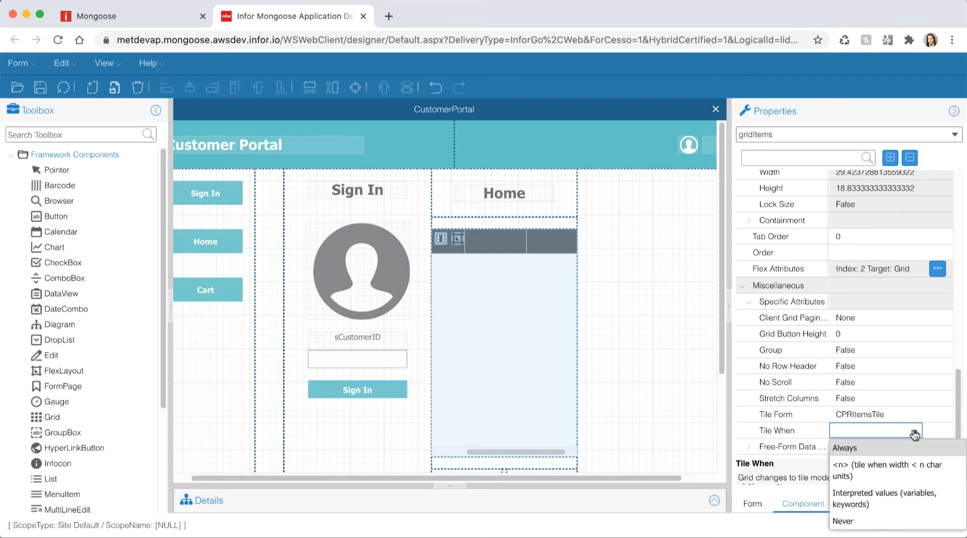
click(876, 447)
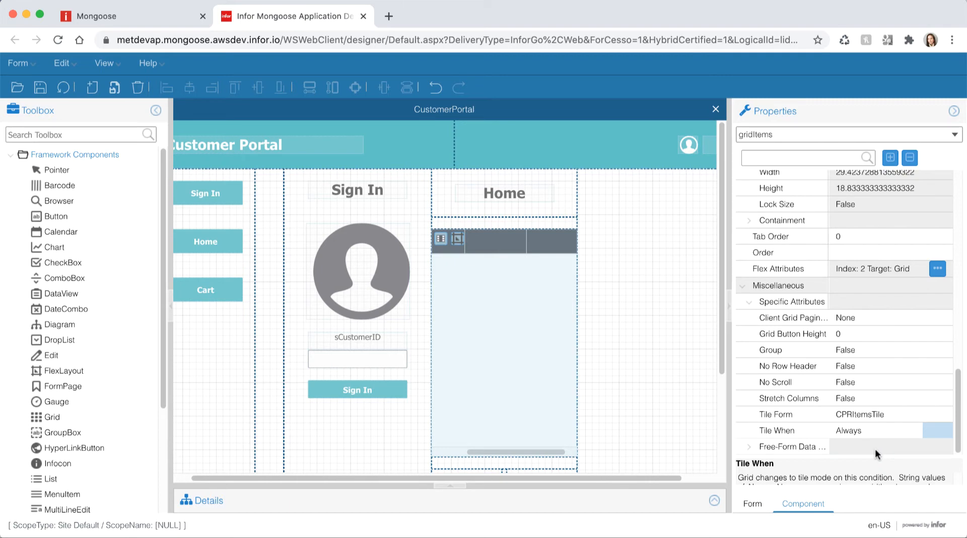
- Add an event handler for the SignInBtn event to the CustomerPortal form
click(714, 500)
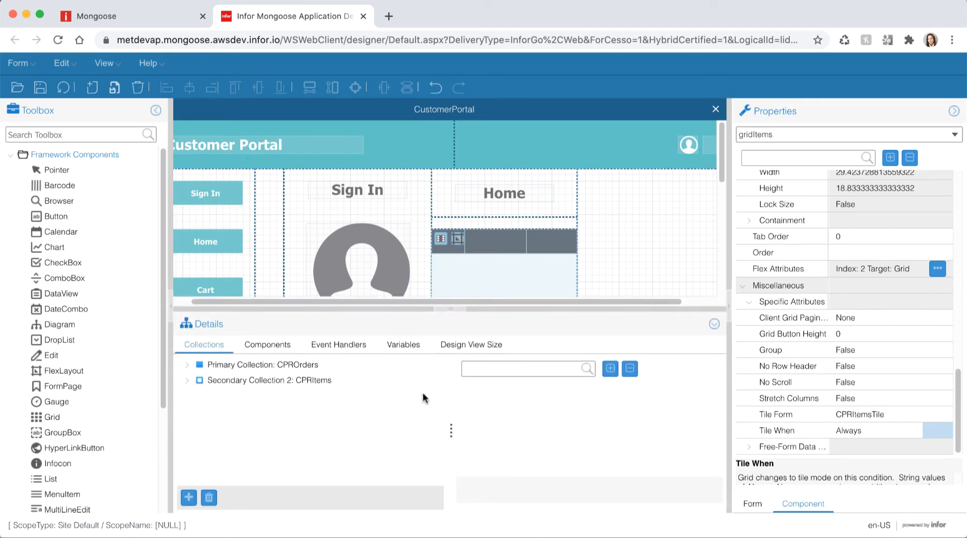
click(338, 346)
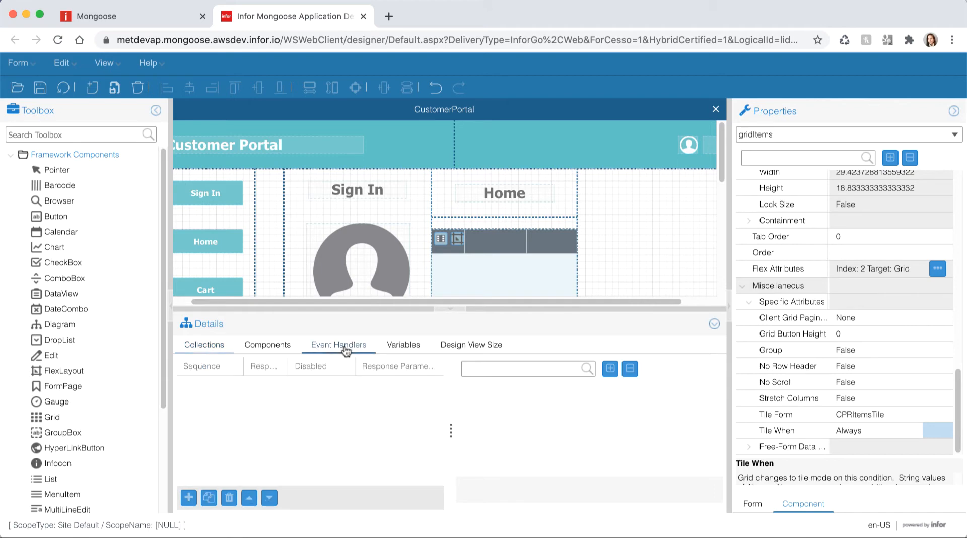
click(188, 498)
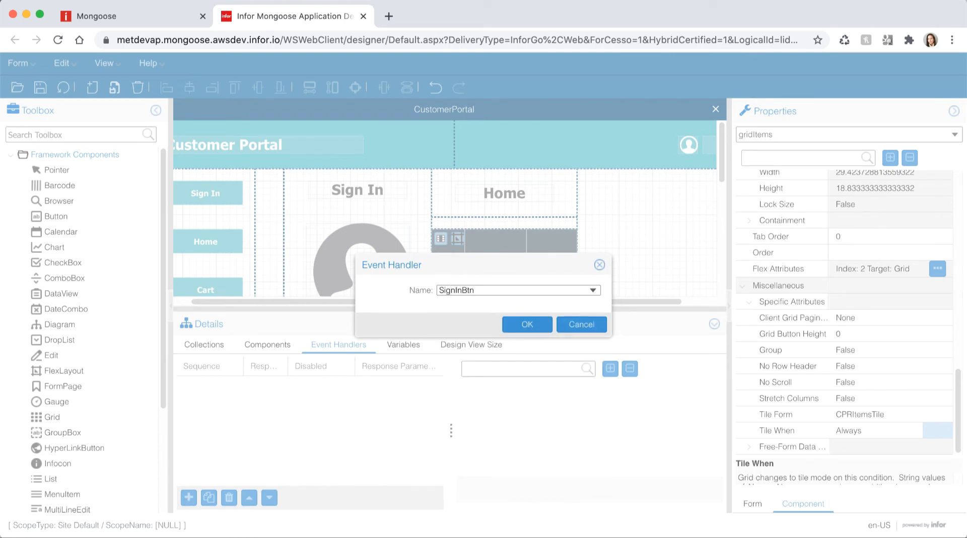
click(522, 325)
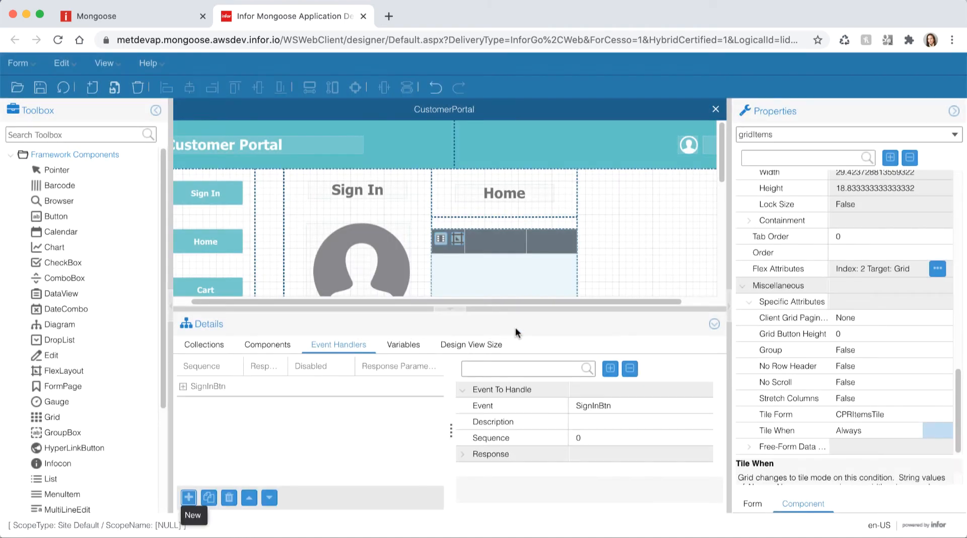
- Set the SignInBtn handler's response type to Collection Refresh and its collection parameter to secondary collection 2
double_click(500, 452)
click(604, 432)
click(678, 432)
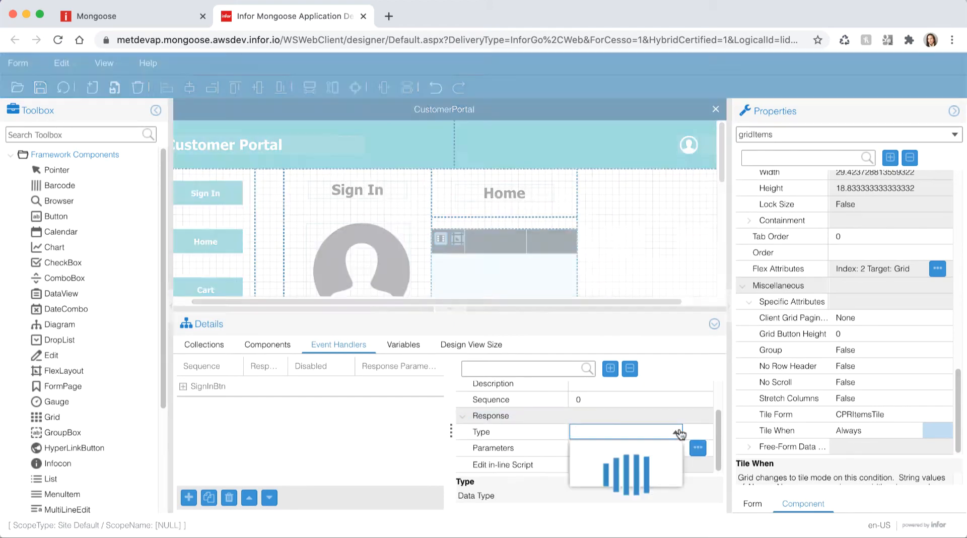
click(665, 394)
click(648, 447)
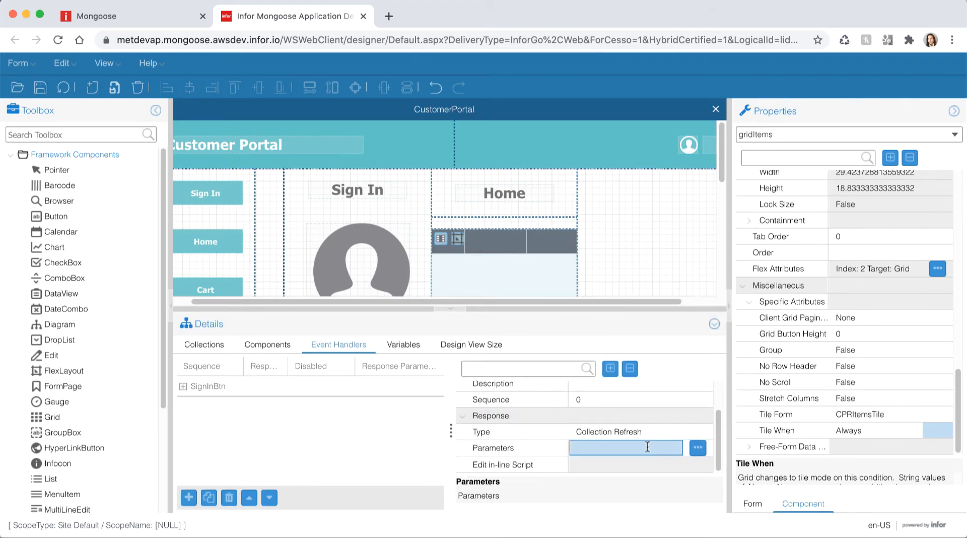
click(697, 448)
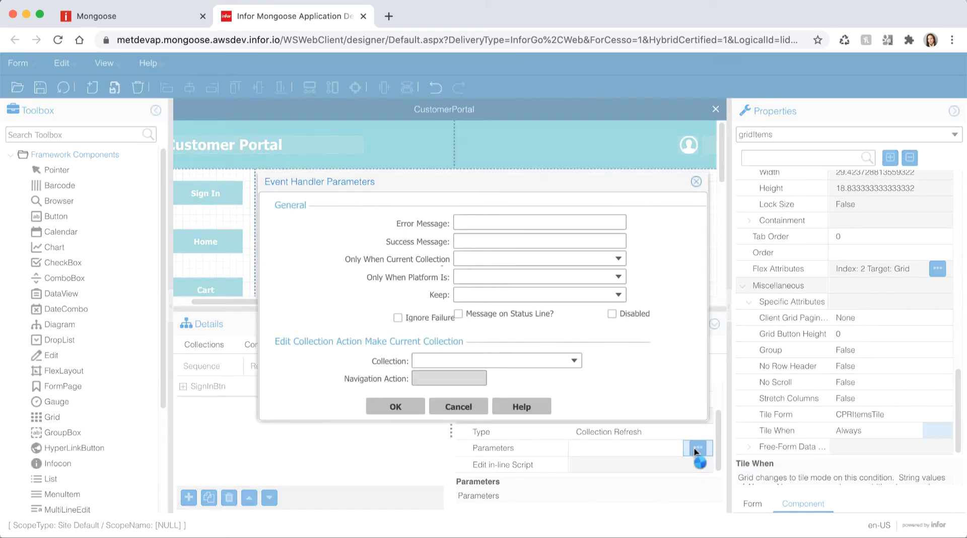
click(573, 361)
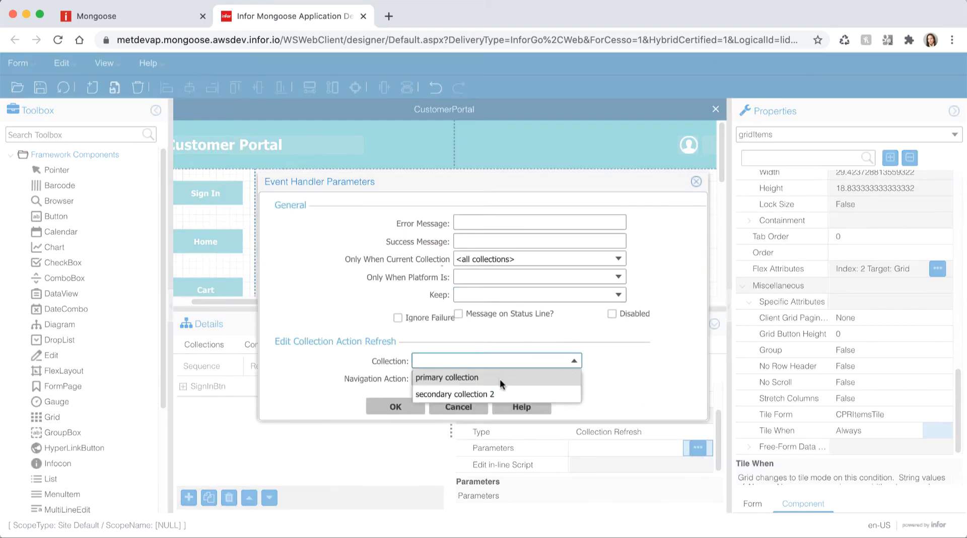
click(496, 394)
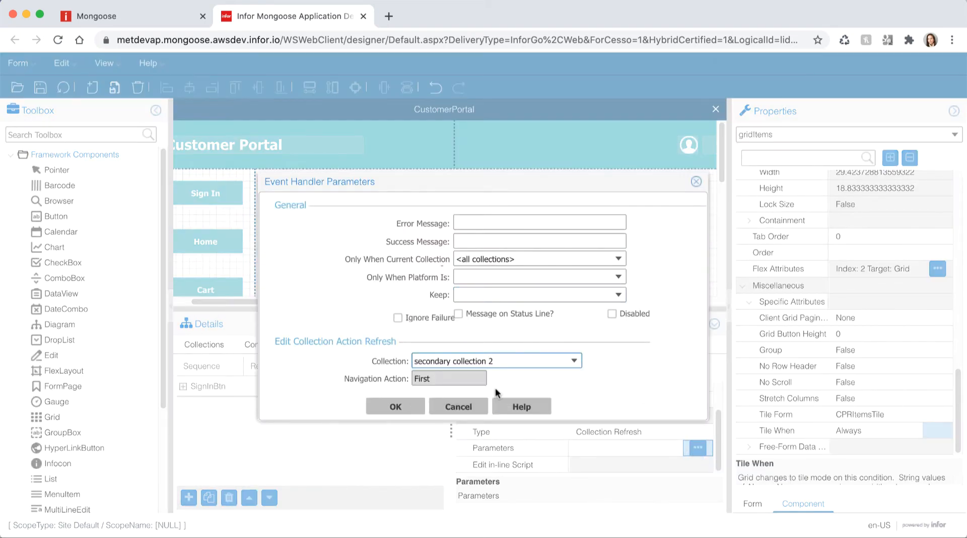
click(409, 407)
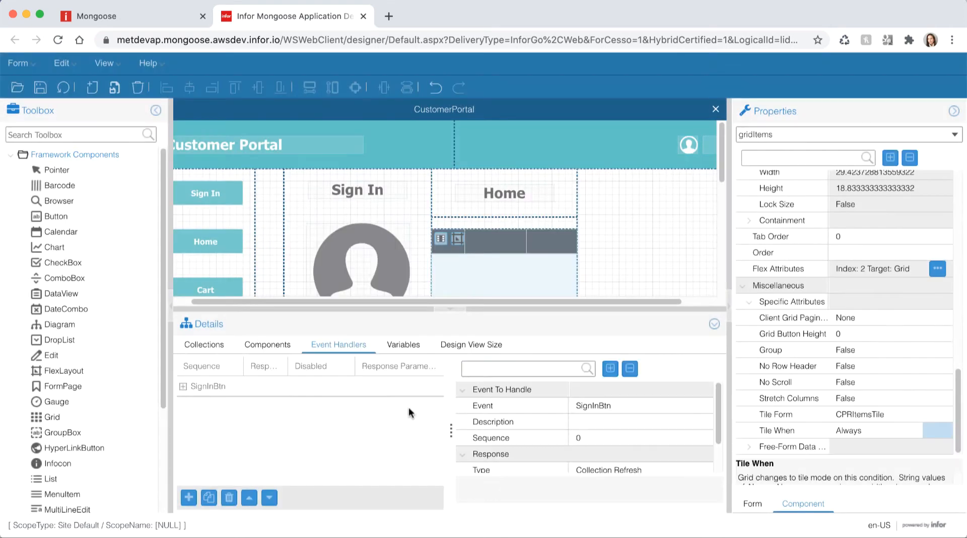
- Set the Primary event of the Sign In button below the customer ID field to SignInBtn and save the form
click(205, 193)
scroll(388, 288, down, 2)
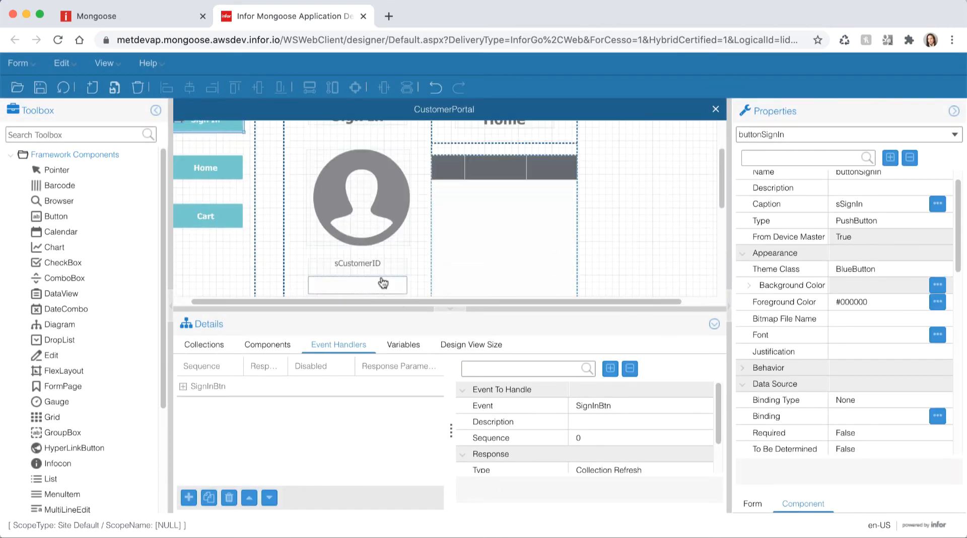
scroll(367, 288, down, 3)
click(342, 207)
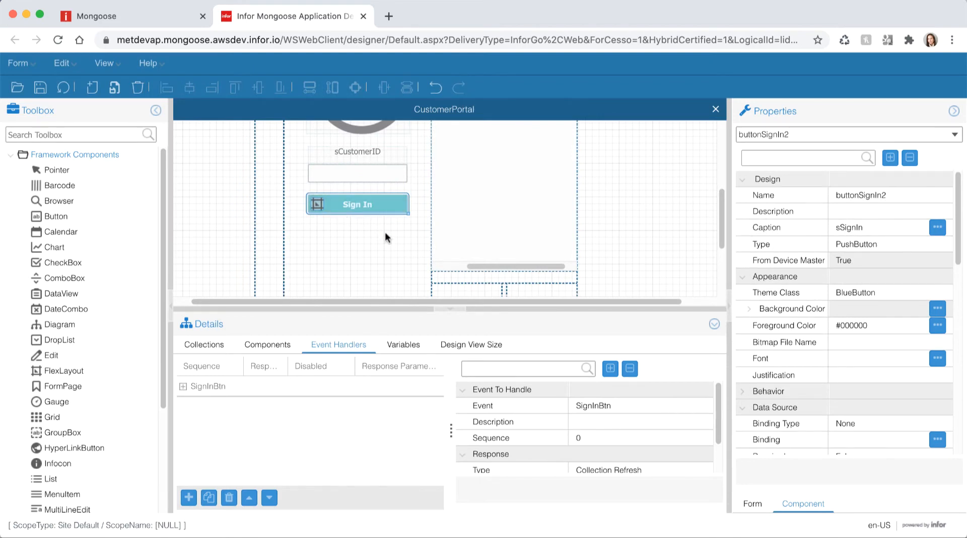
click(743, 409)
scroll(755, 414, down, 2)
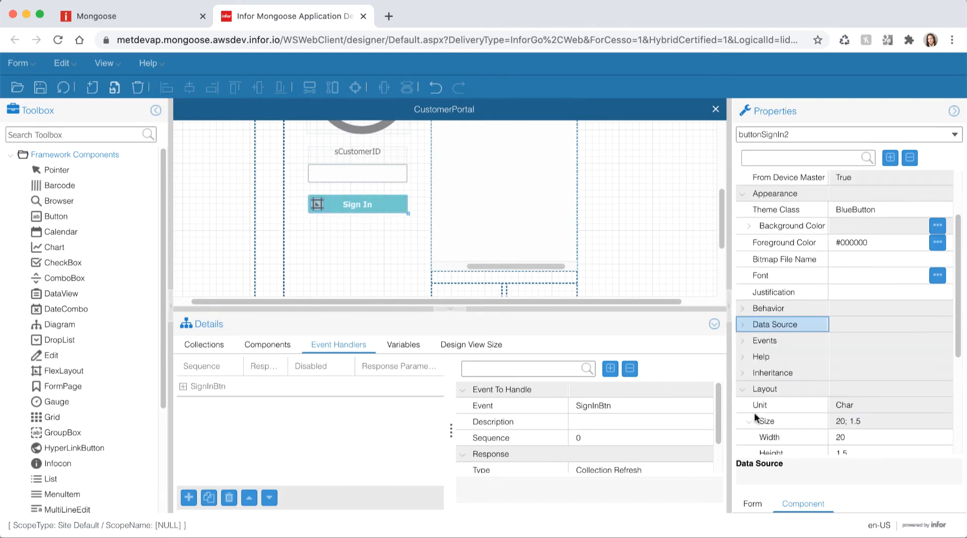
click(743, 342)
click(850, 353)
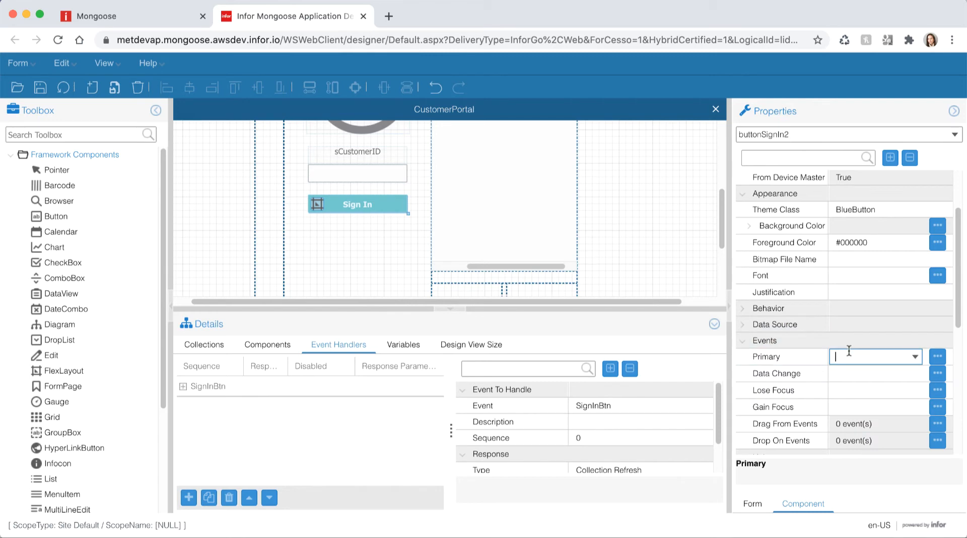
text(SignInBtn)
click(915, 357)
click(833, 158)
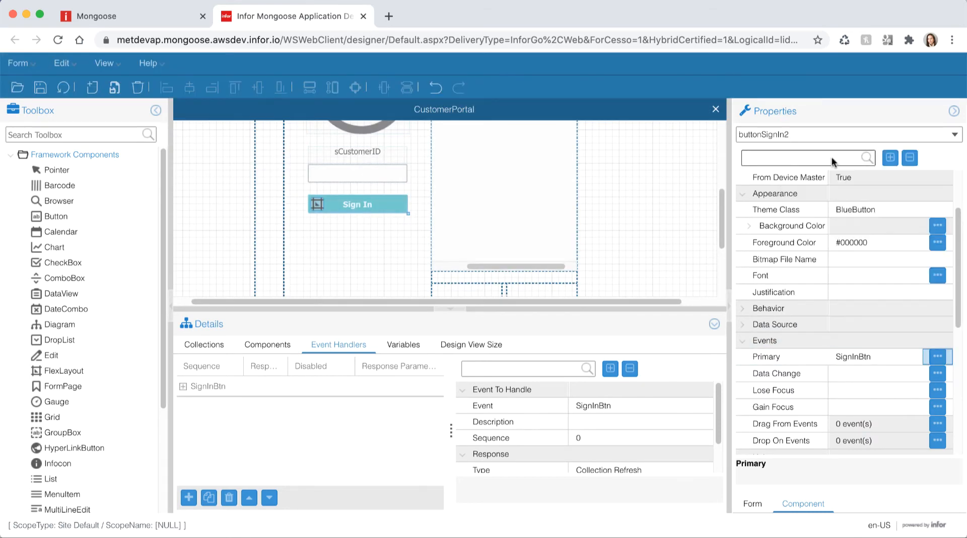
click(43, 91)
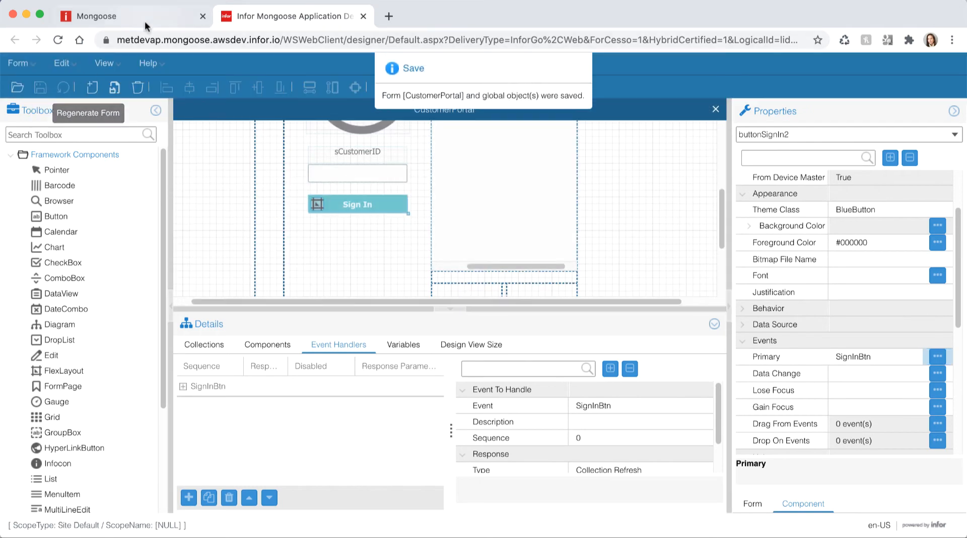
- Switch to Mongoose, open the CustomerPortal form, and sign in with a customer ID to test the items grid
click(146, 18)
click(96, 89)
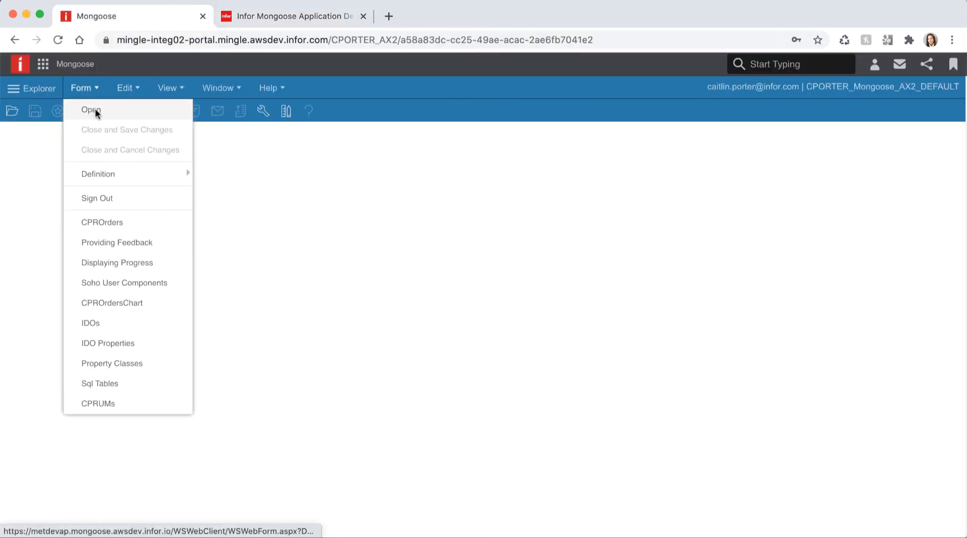
click(95, 109)
text(cpr)
key(Down)
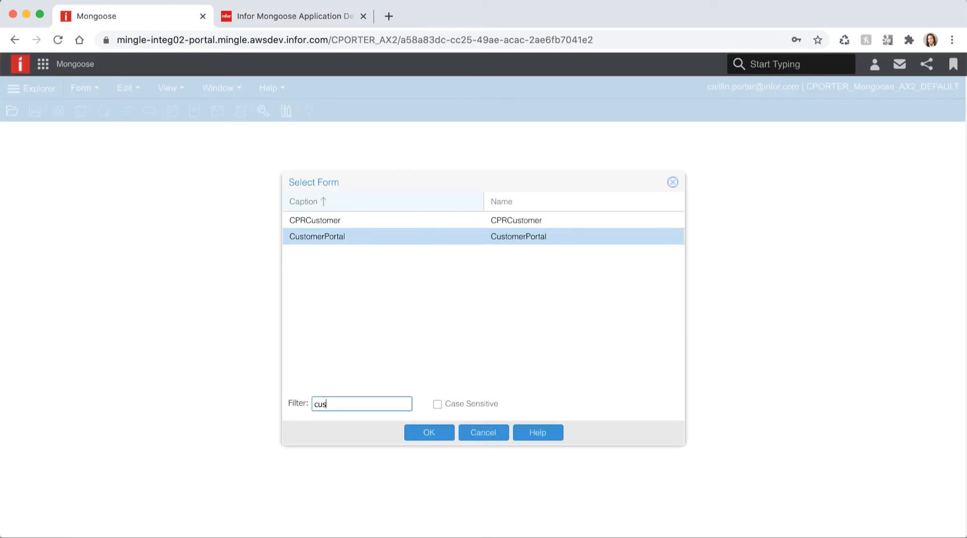
key(Return)
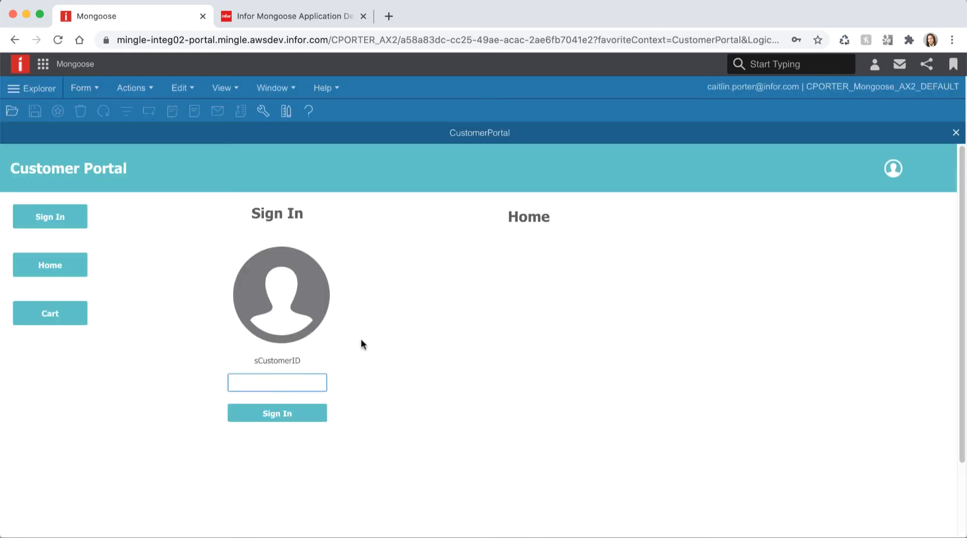
text(1)
click(307, 413)
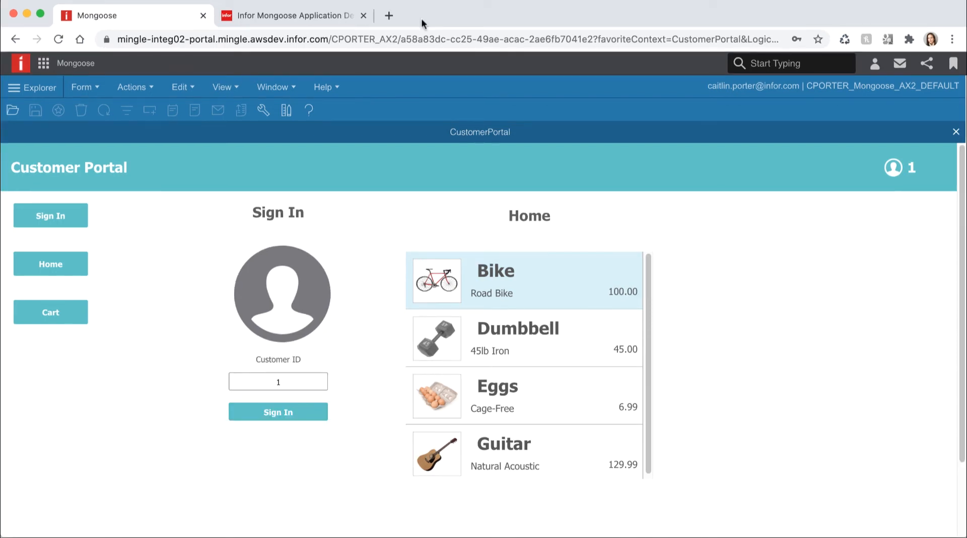
- Return to the Mongoose Application Designer and add a Static component to the left cell below the items grid
click(283, 16)
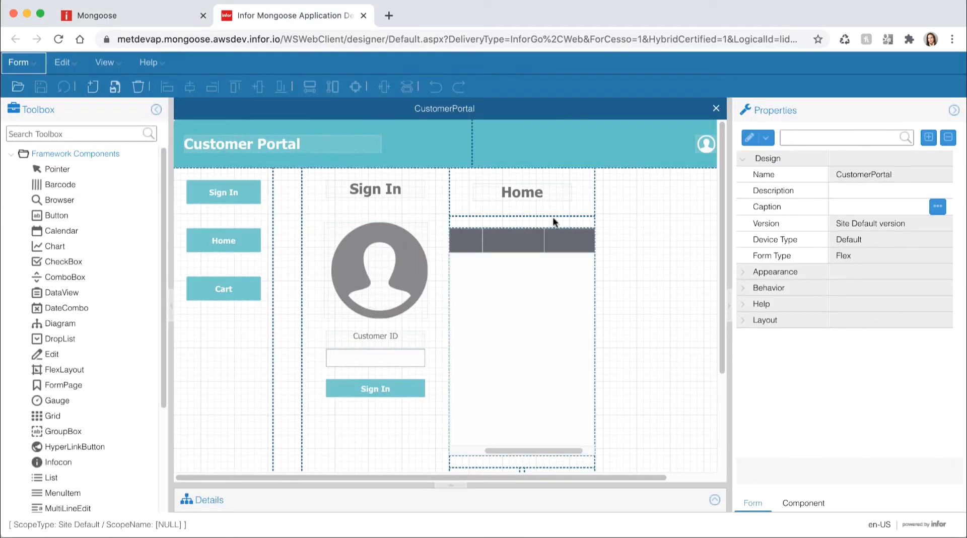
drag(724, 192, 723, 290)
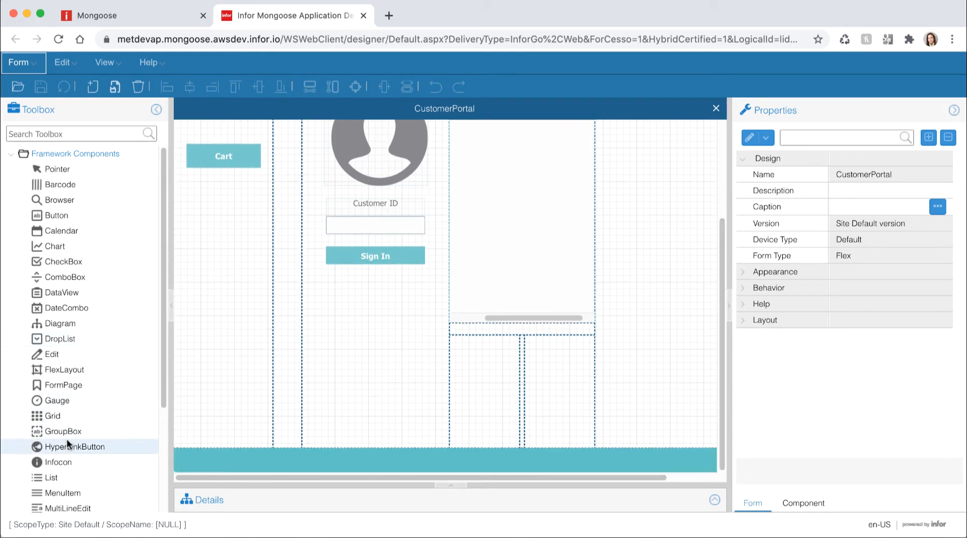
scroll(66, 437, down, 1)
scroll(66, 432, down, 5)
click(65, 409)
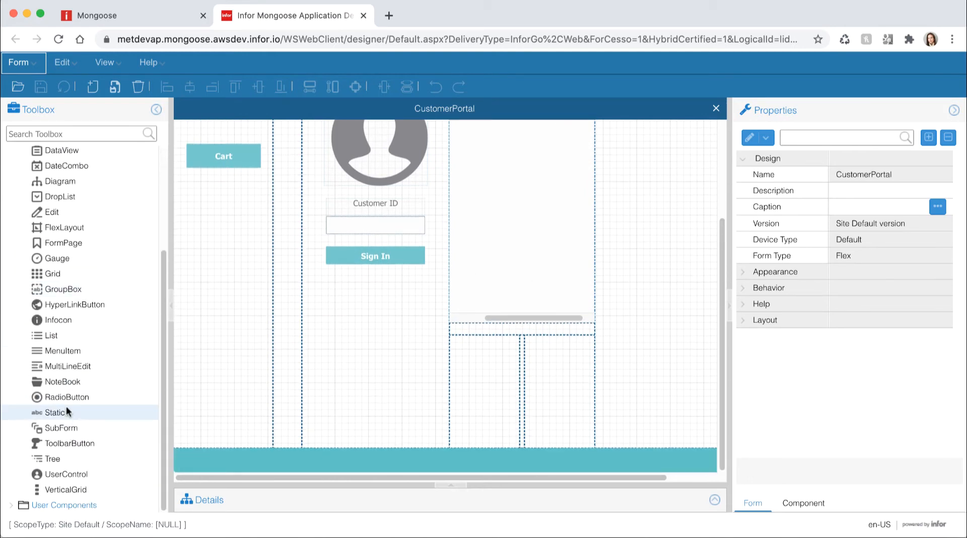
click(485, 356)
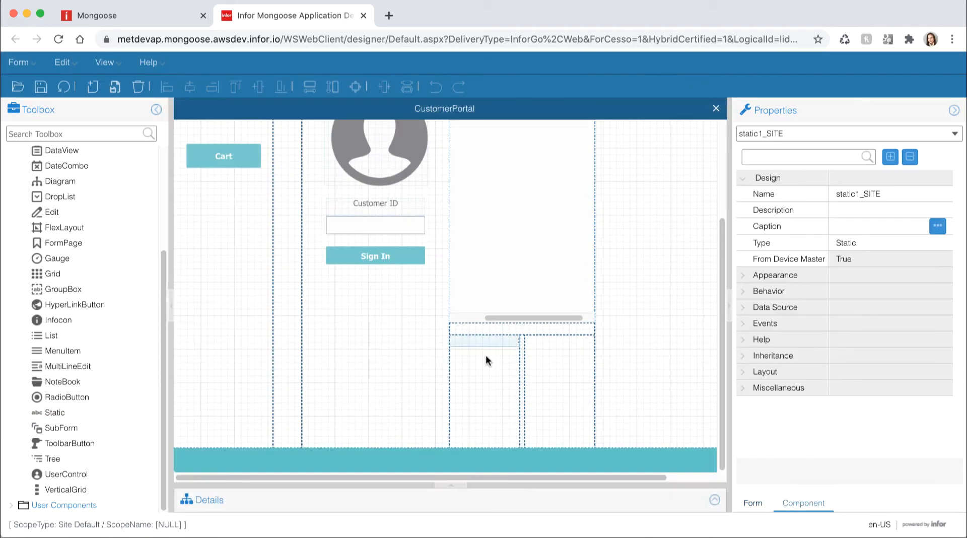
- Add an Edit component beside the new Static component and a Button in the right cell below the items grid
scroll(146, 310, up, 5)
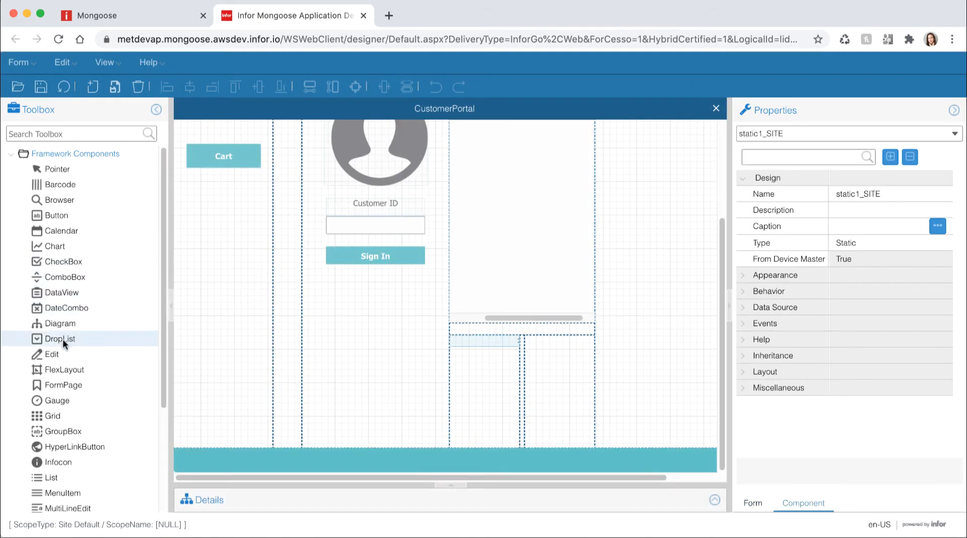
click(60, 355)
click(495, 356)
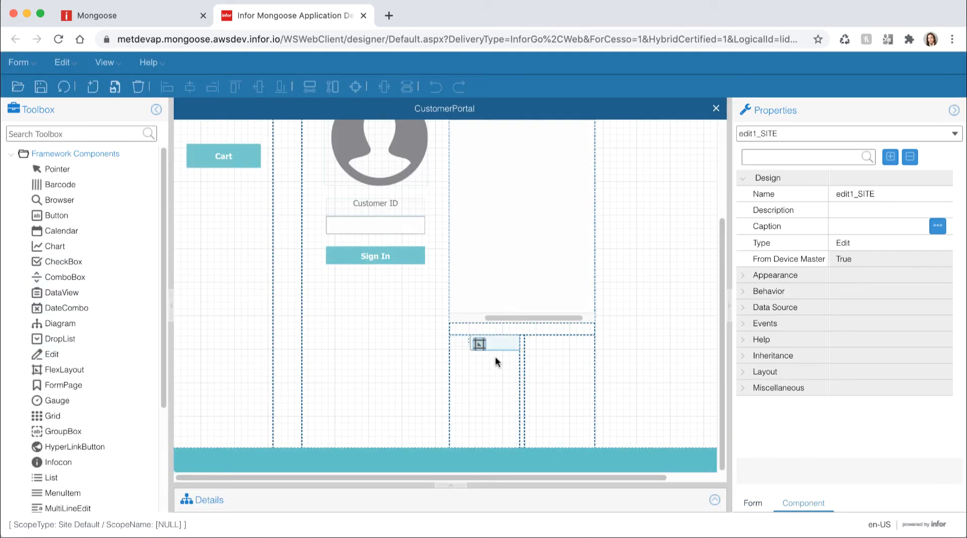
click(70, 213)
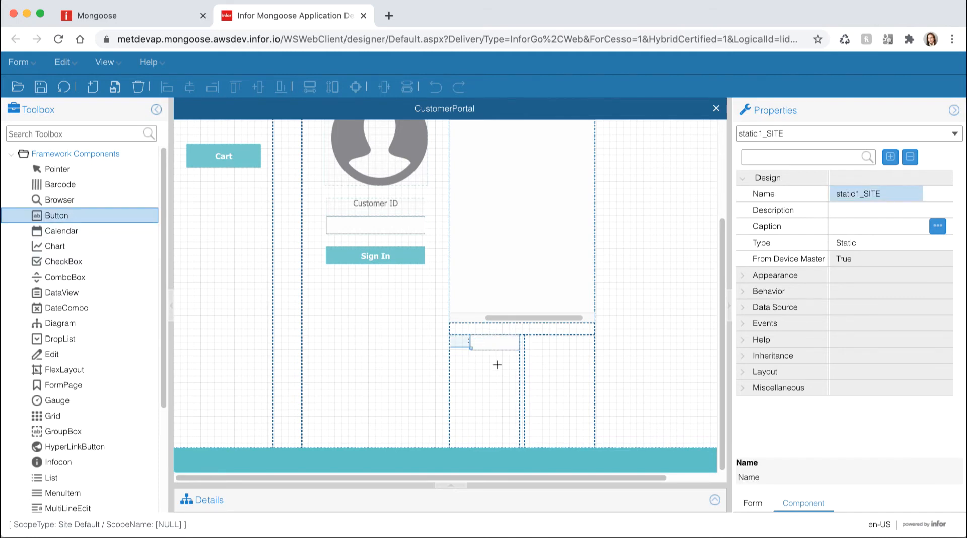
click(552, 345)
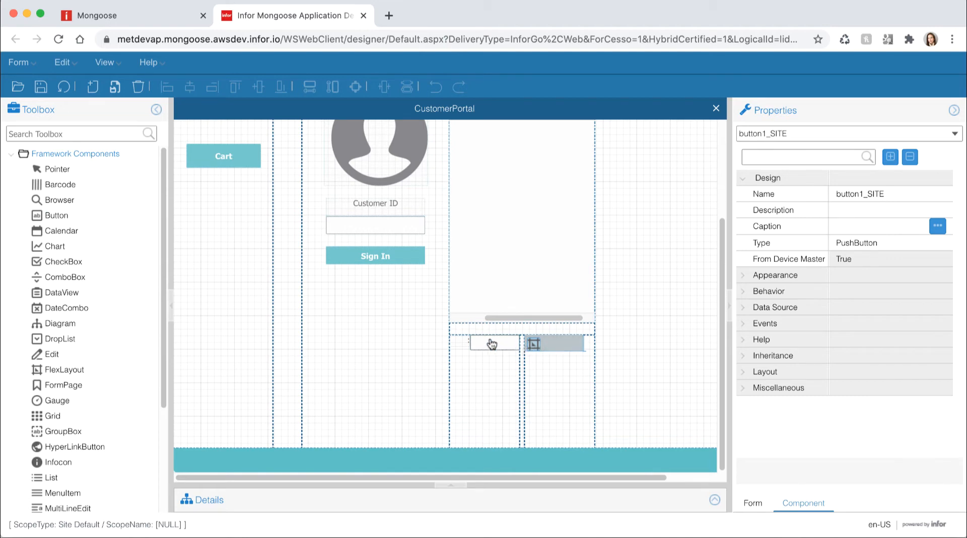
- Name the new Static component staticCount and set its caption to sCount
click(461, 342)
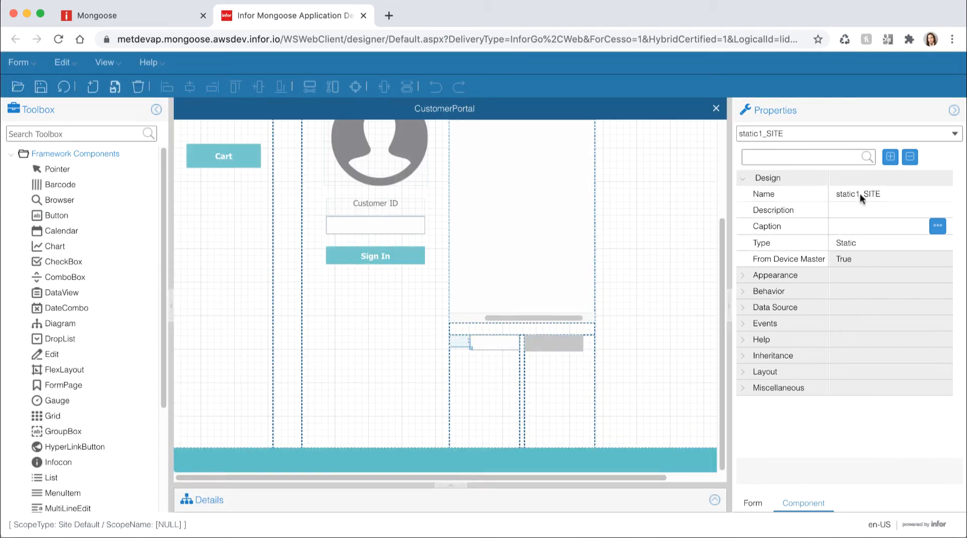
click(881, 193)
key(Right)
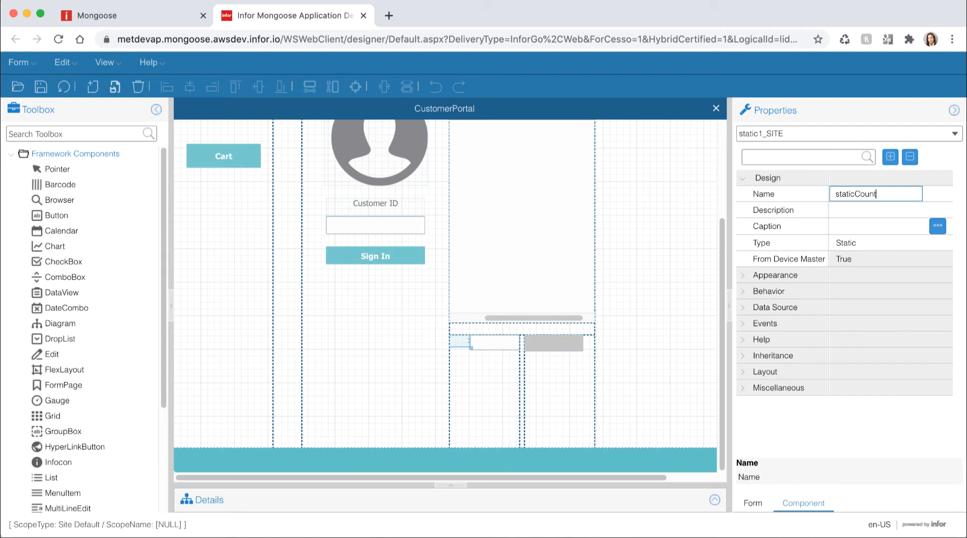
key(Return)
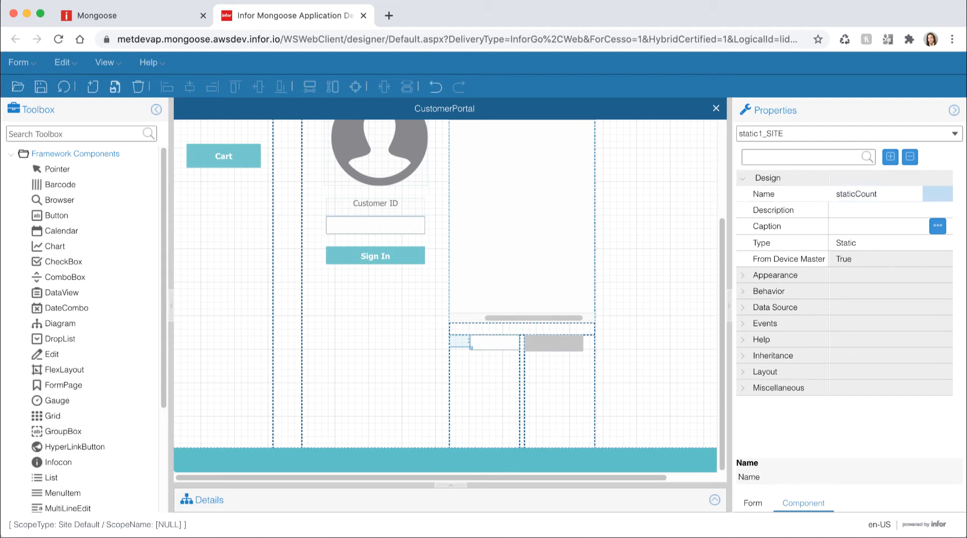
click(869, 226)
text(sCount)
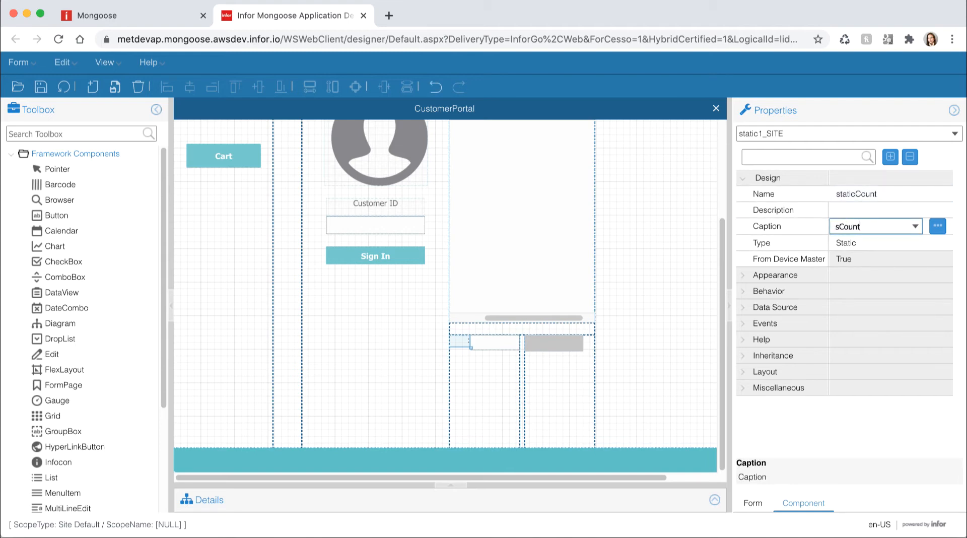
key(Return)
- Rename the Edit component beside the count label as editCount
click(505, 342)
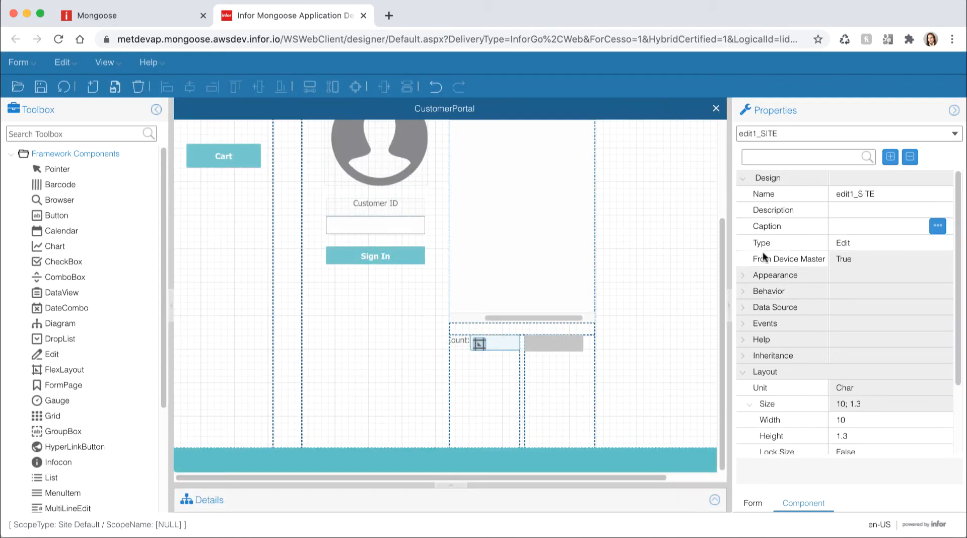
click(877, 193)
key(BackSpace)
key(BackSpace)
key(BackSpace)
key(BackSpace)
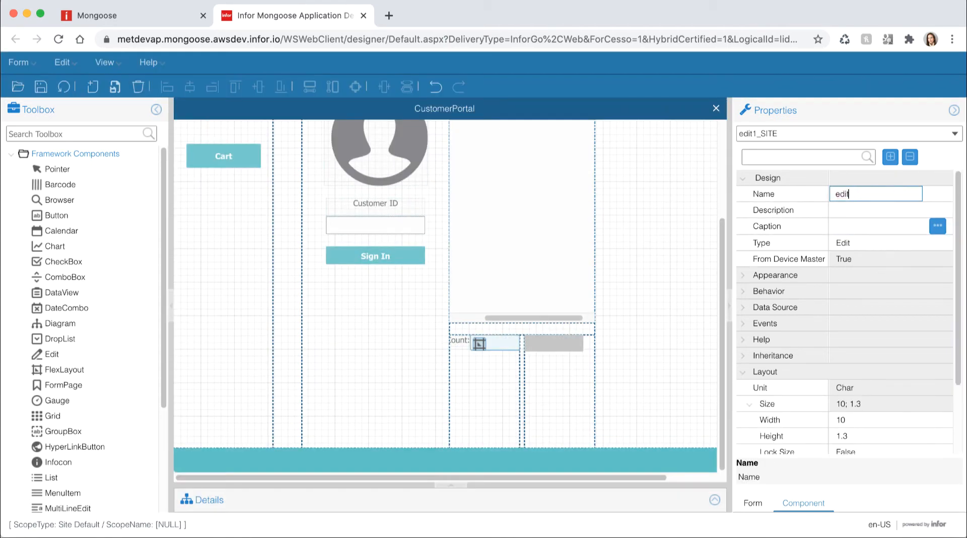
text(Count)
key(Return)
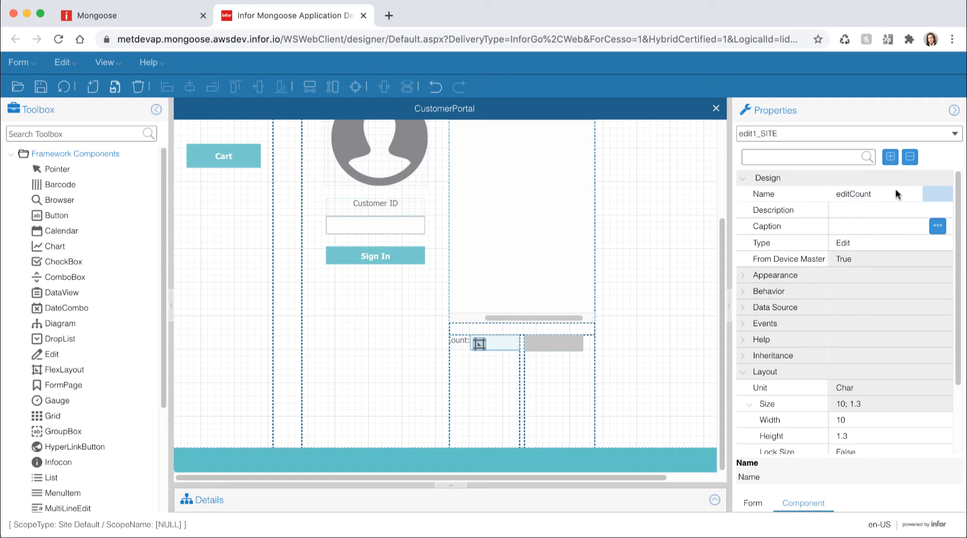
- Set the justification of the editCount field to Left
click(751, 275)
click(899, 374)
click(915, 373)
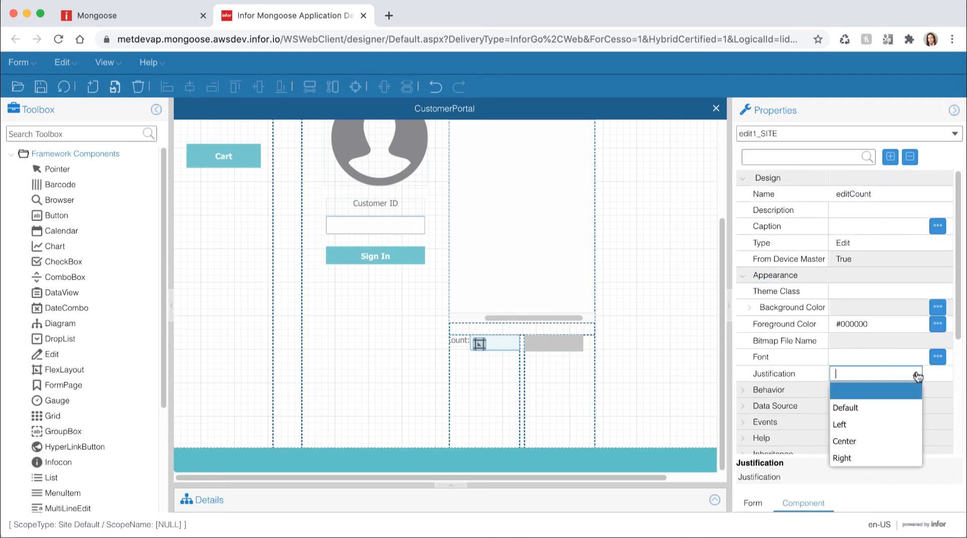
click(865, 423)
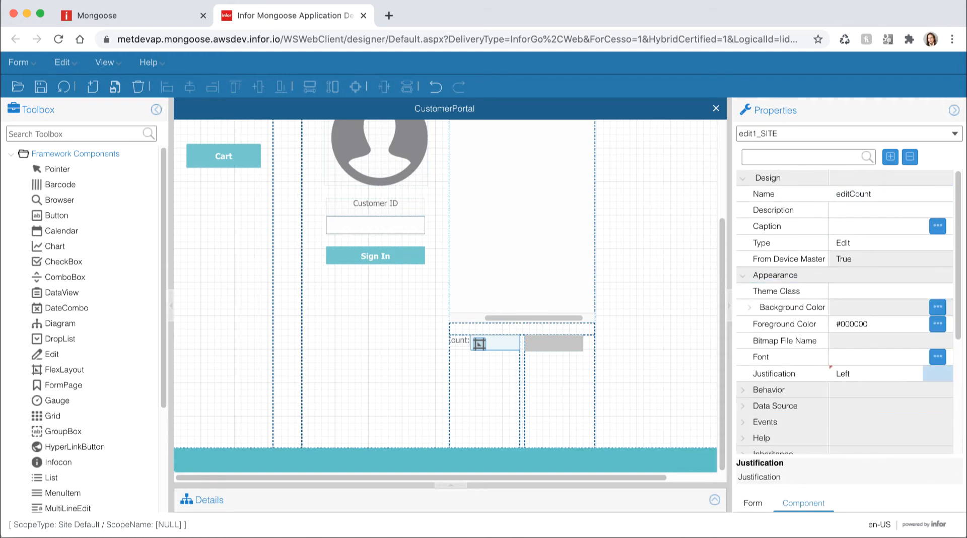
- Set the count field's binding type to Variable and bind it to the variable Count
click(744, 407)
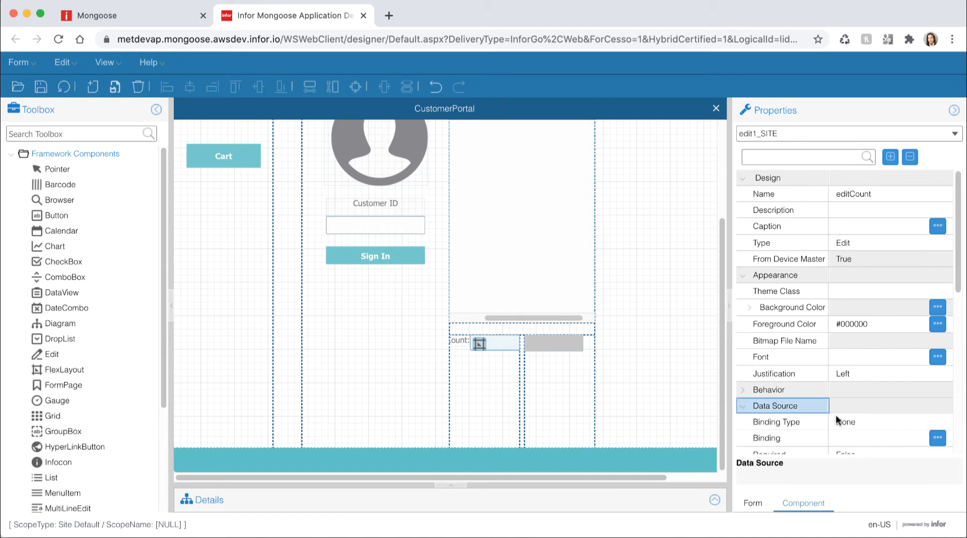
click(846, 422)
click(916, 423)
click(863, 241)
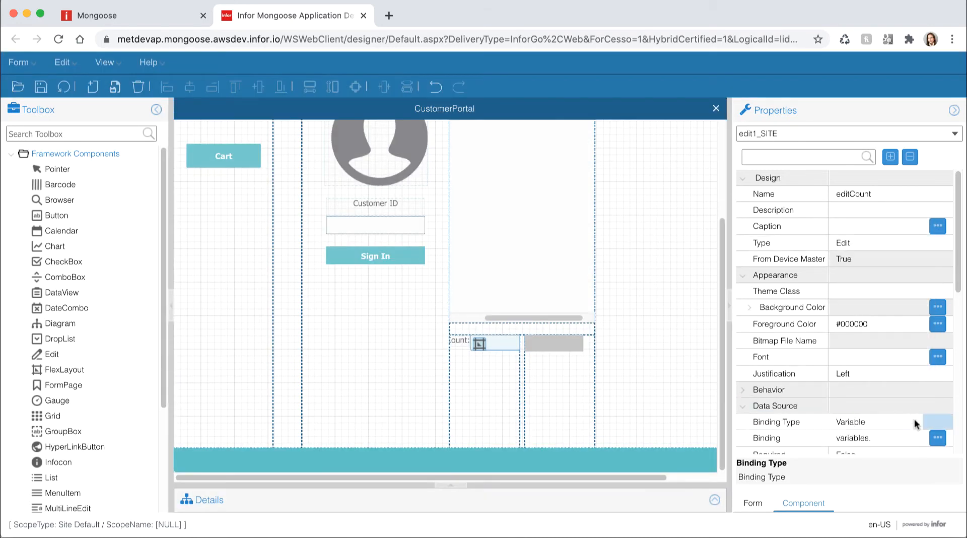
click(938, 438)
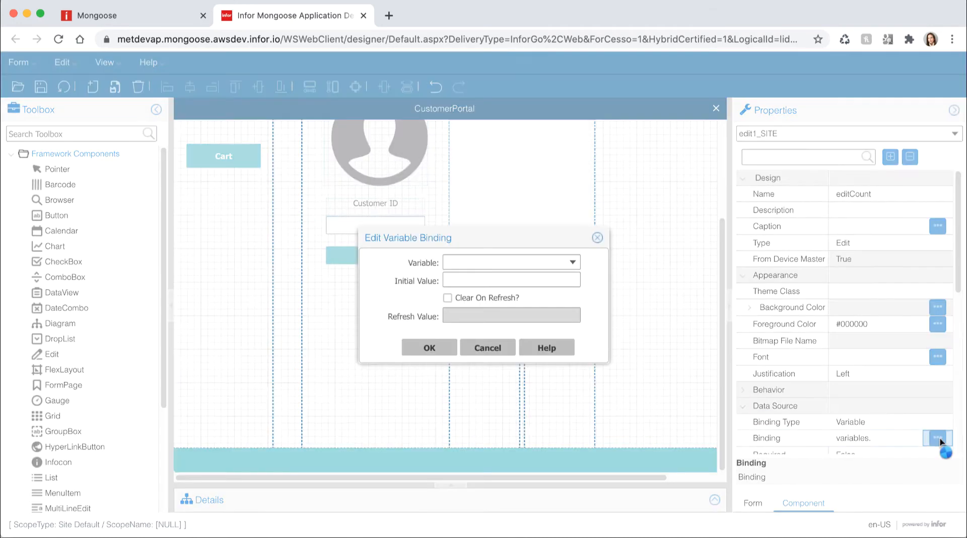
click(496, 260)
text(c)
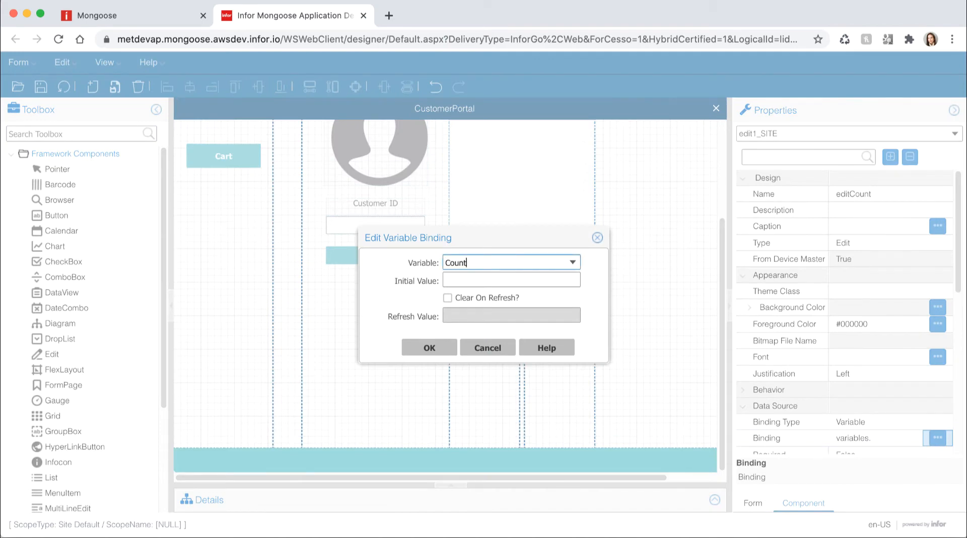
click(442, 349)
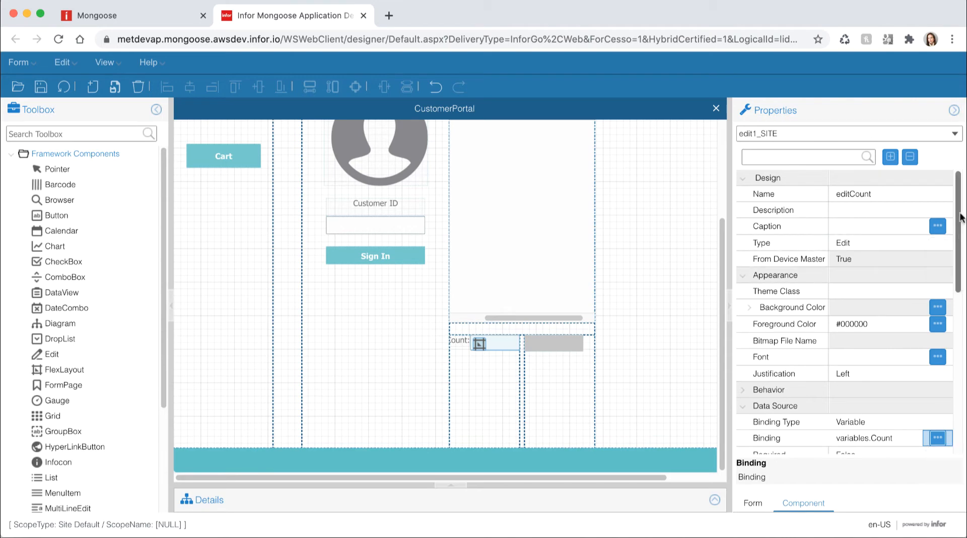
- Resize the count field to a width of 7 and a height of 1.5
scroll(900, 338, down, 5)
click(900, 337)
text(7)
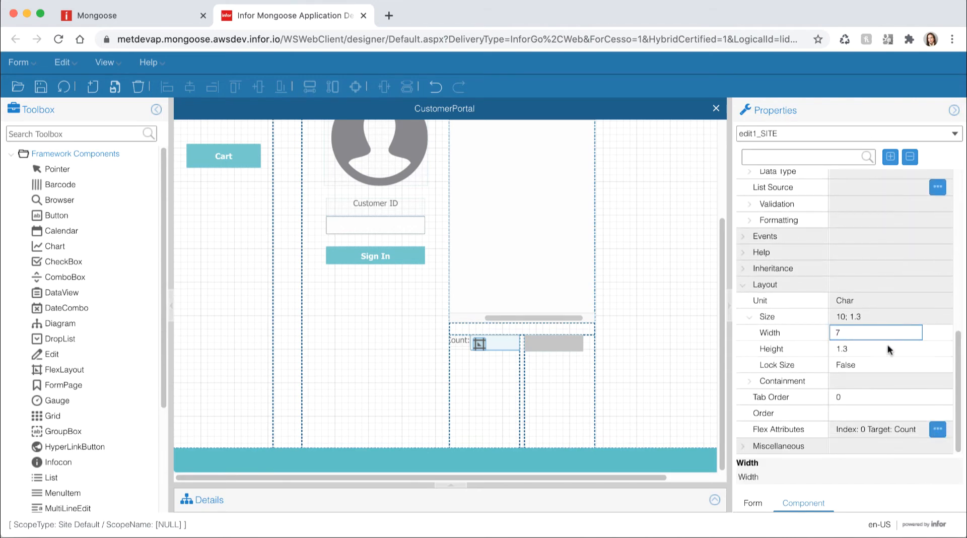
click(887, 348)
text(1.5)
key(Return)
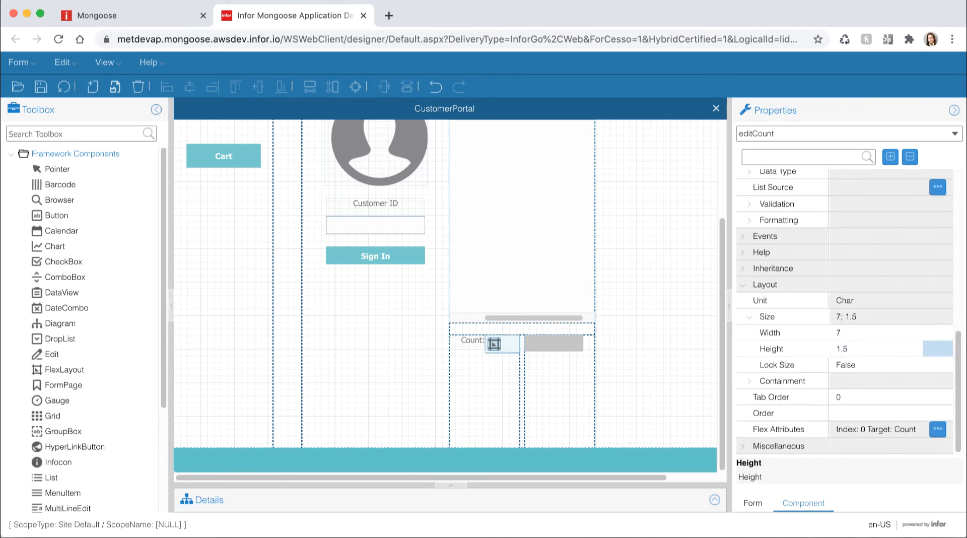
- Rename the new button beside the count field as buttonAddToCart
click(564, 341)
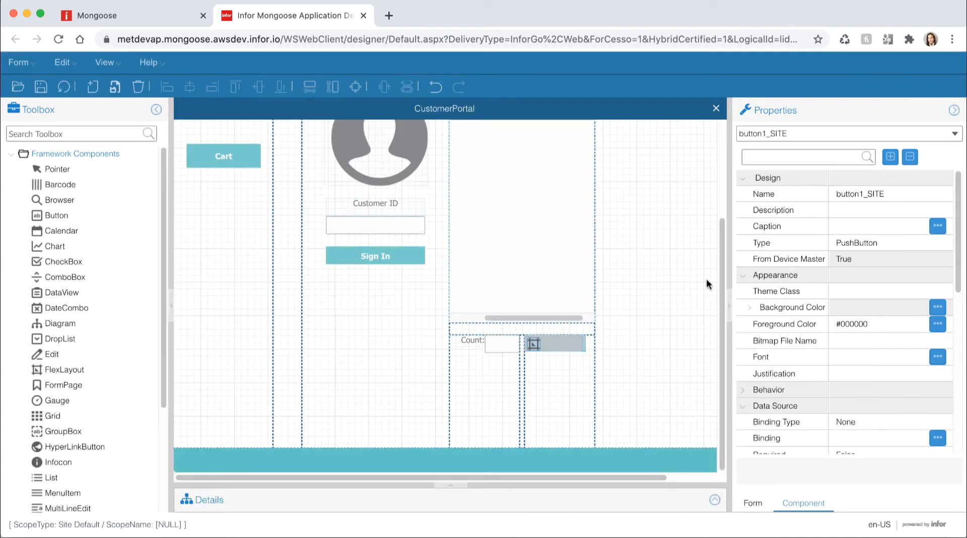
click(878, 194)
key(Right)
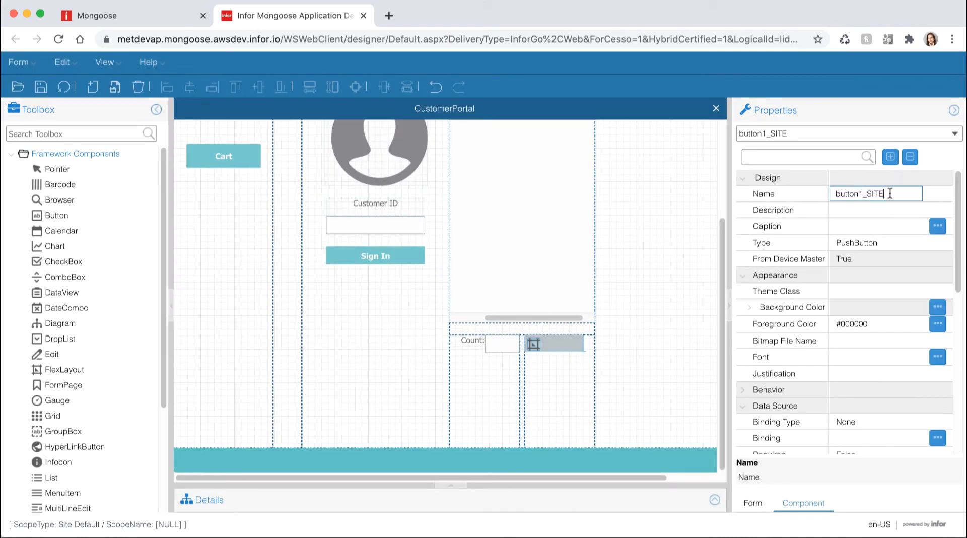
key(BackSpace)
key(BackSpace)
key(BackSpace)
key(BackSpace)
key(BackSpace)
- Set the button's caption to sAddToCart and create that missing string with the value Add To Cart
click(874, 225)
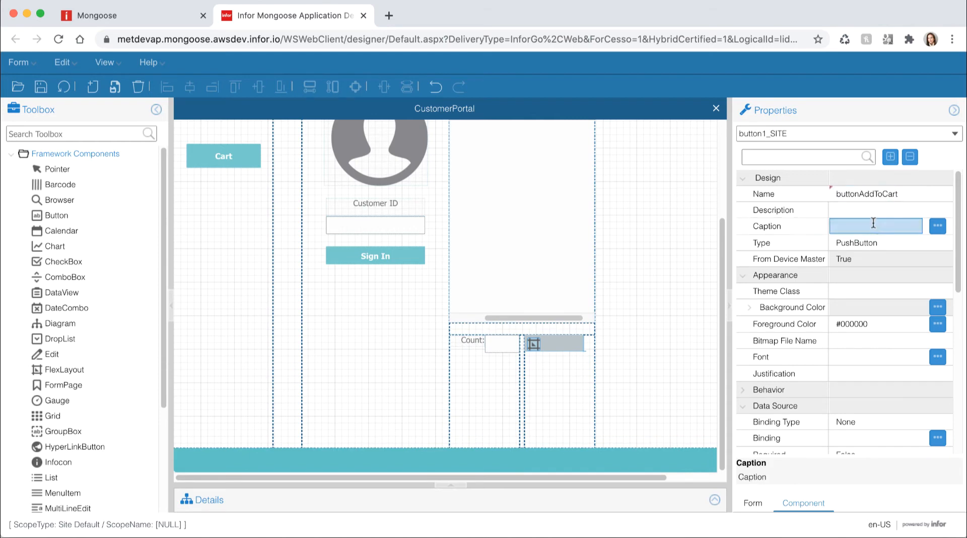
text(sAddToCart)
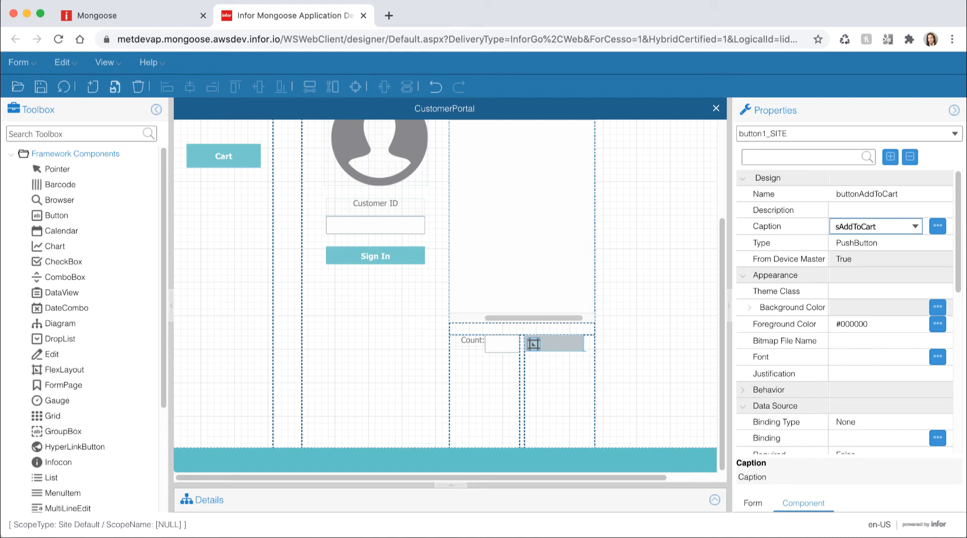
click(937, 225)
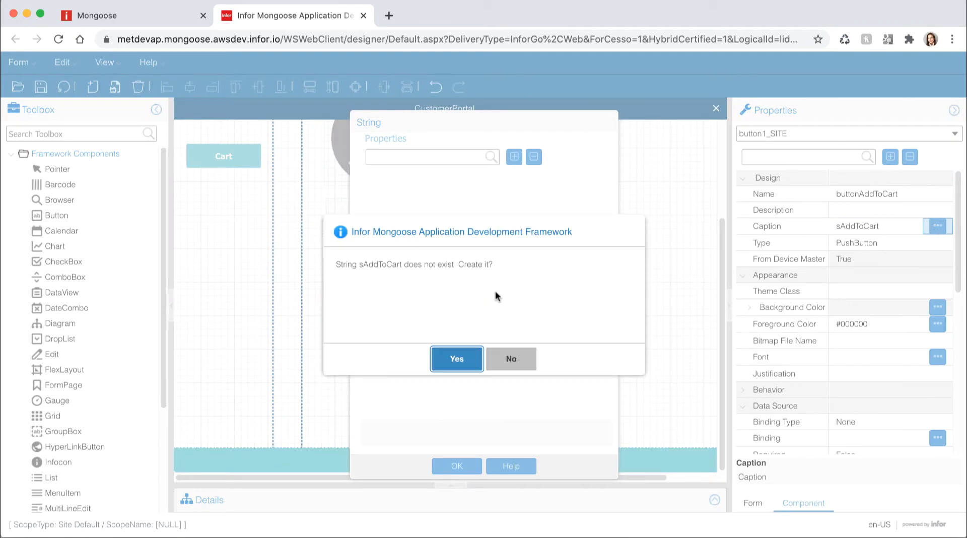
click(457, 355)
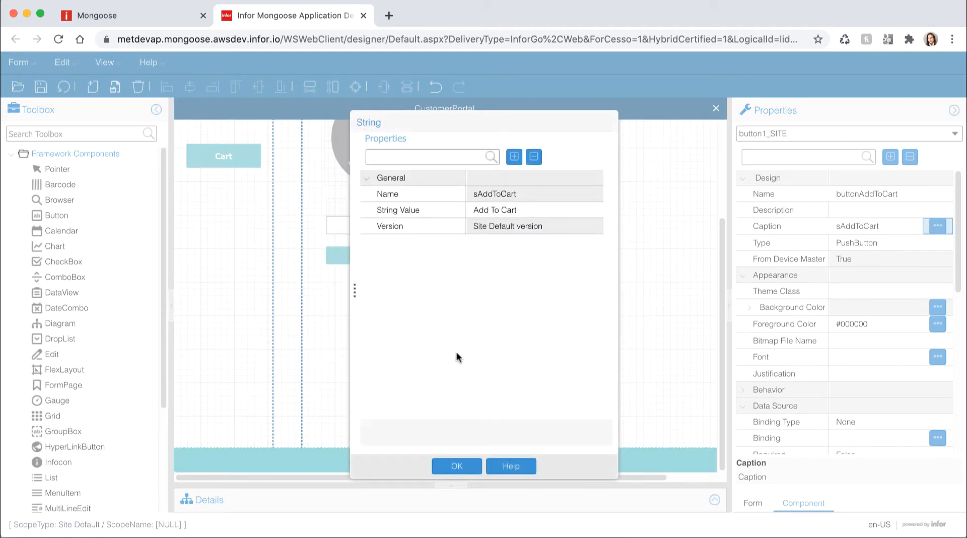
click(456, 466)
- Give the Add To Cart button the theme class BlueButton and the bitmap file ShoppingCart.png
click(887, 291)
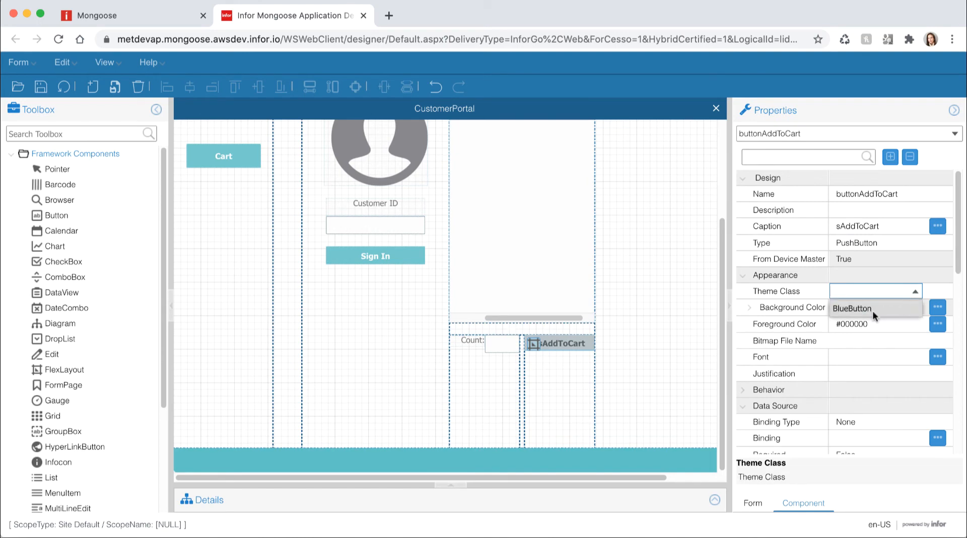
click(871, 309)
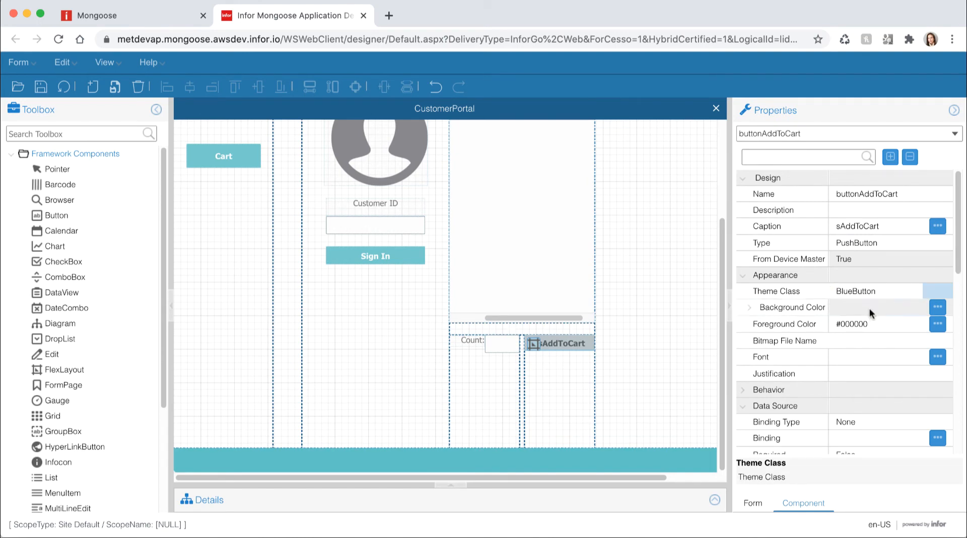
click(867, 340)
click(915, 341)
scroll(889, 284, down, 5)
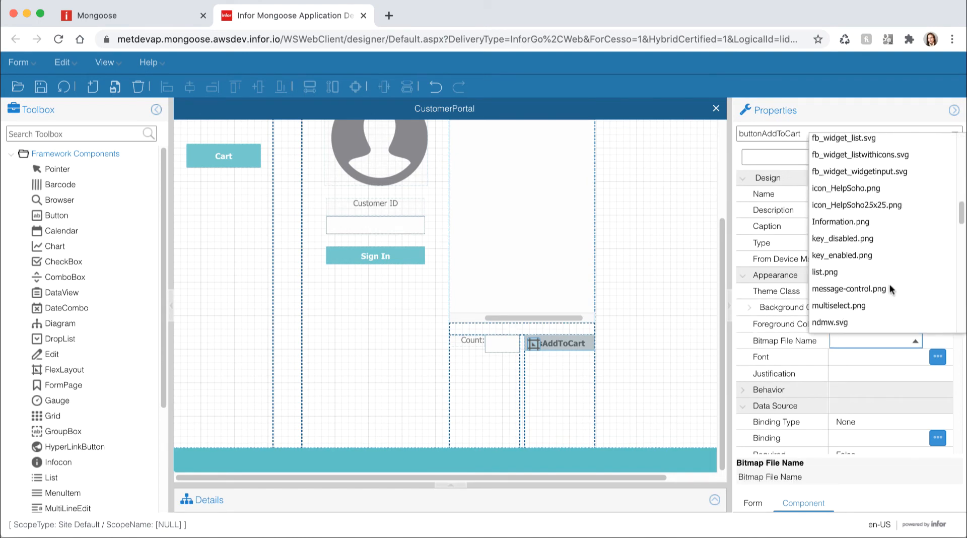
scroll(890, 283, down, 8)
scroll(890, 283, up, 10)
scroll(890, 283, down, 6)
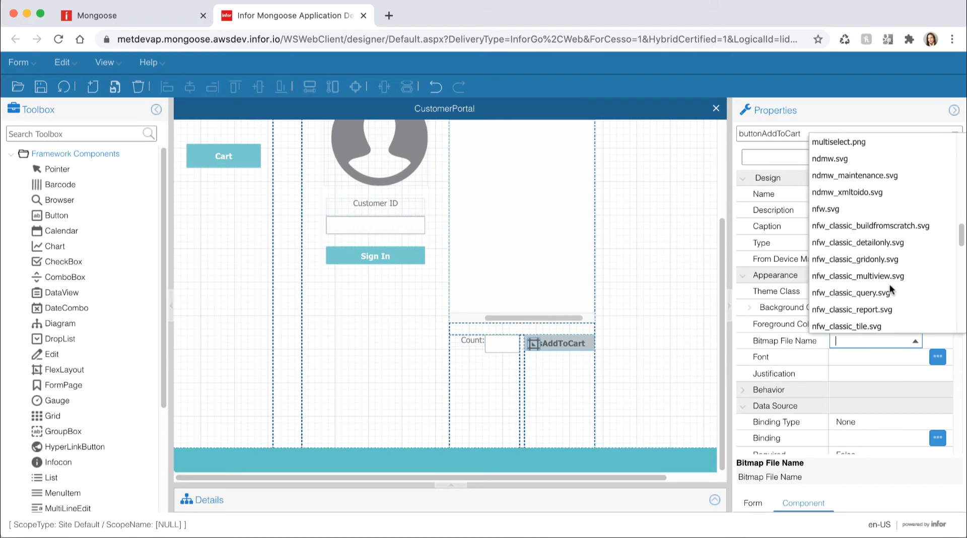
scroll(890, 284, down, 10)
click(880, 232)
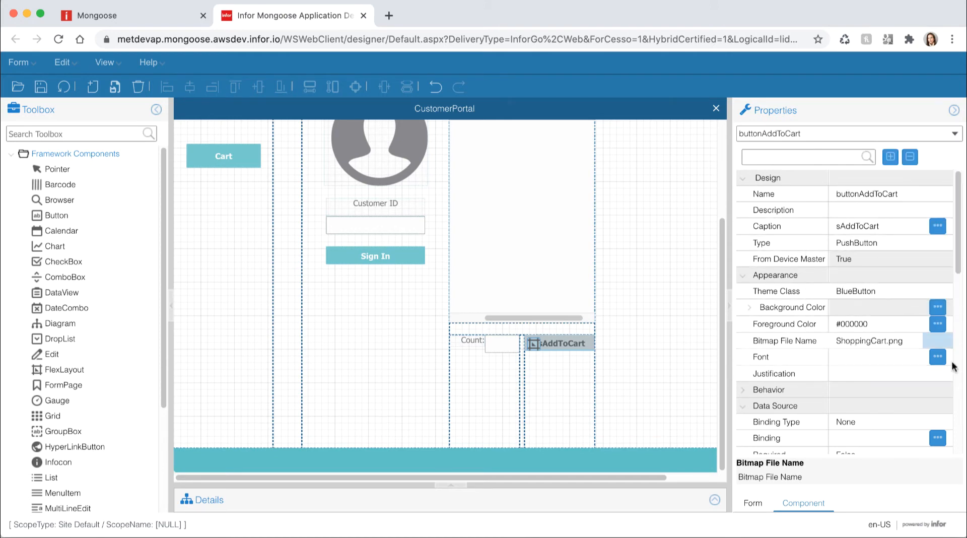
- Set the Add To Cart button's Image and Text option to HorizontalImageText
scroll(887, 378, down, 6)
click(924, 396)
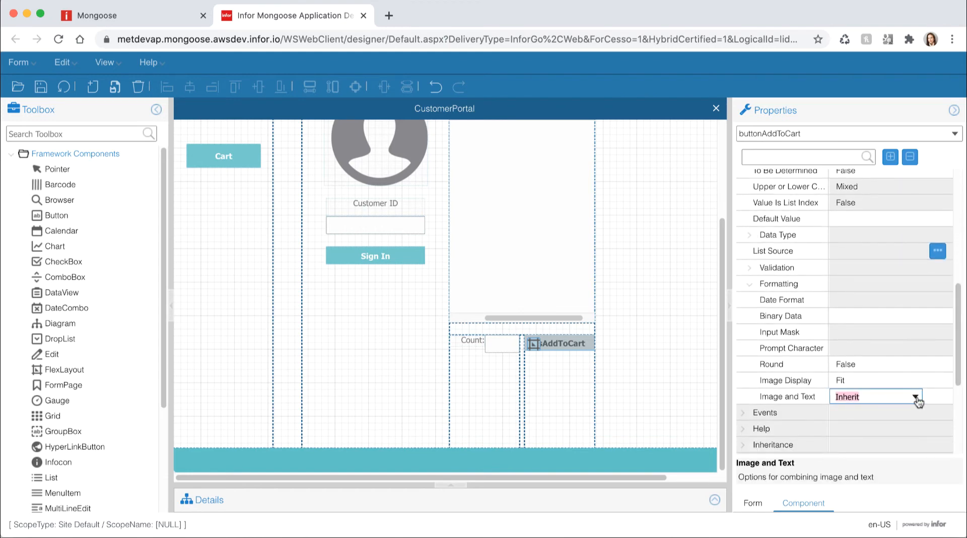
click(915, 396)
click(900, 344)
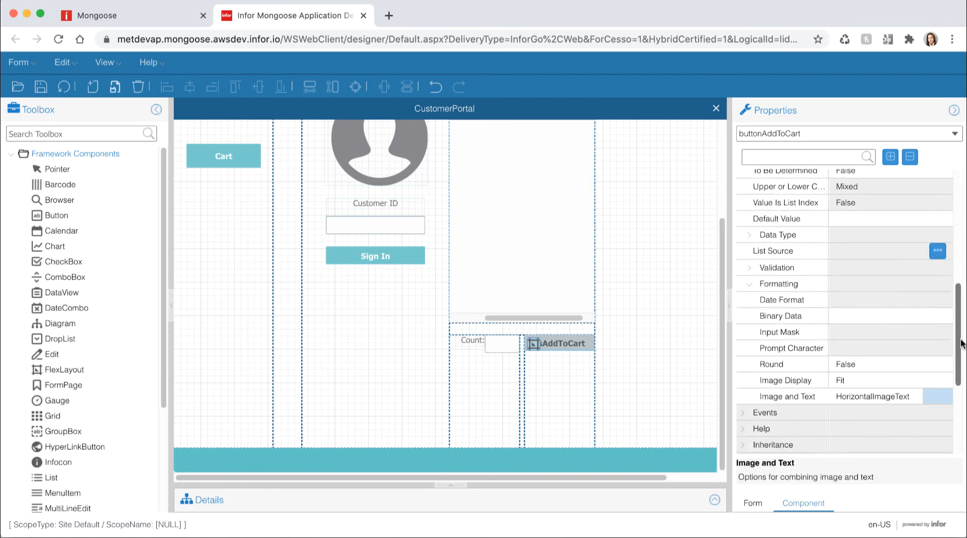
- Resize the Add To Cart button to a width of 20 and a height of 1.5, and regenerate the form
scroll(856, 338, down, 4)
click(851, 334)
text(20)
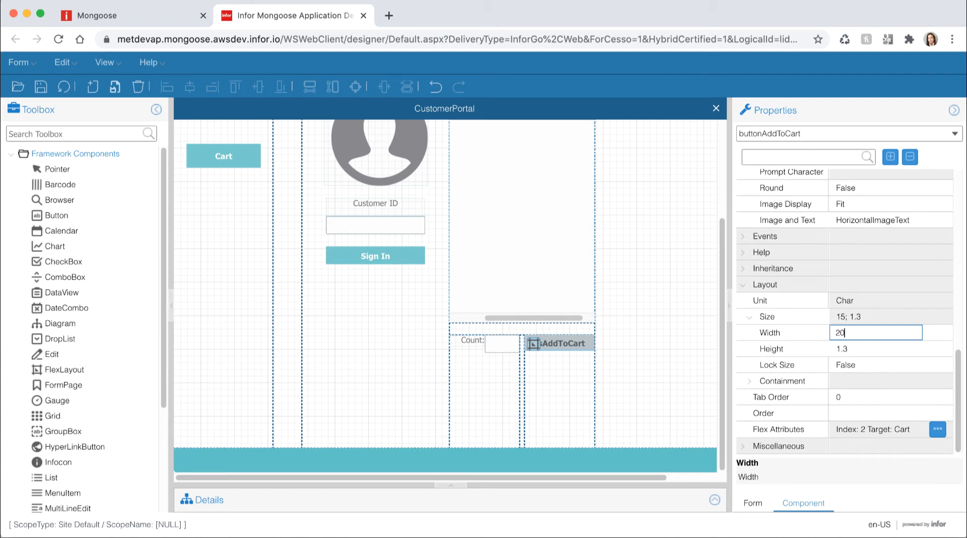
key(Tab)
text(1.5)
key(Return)
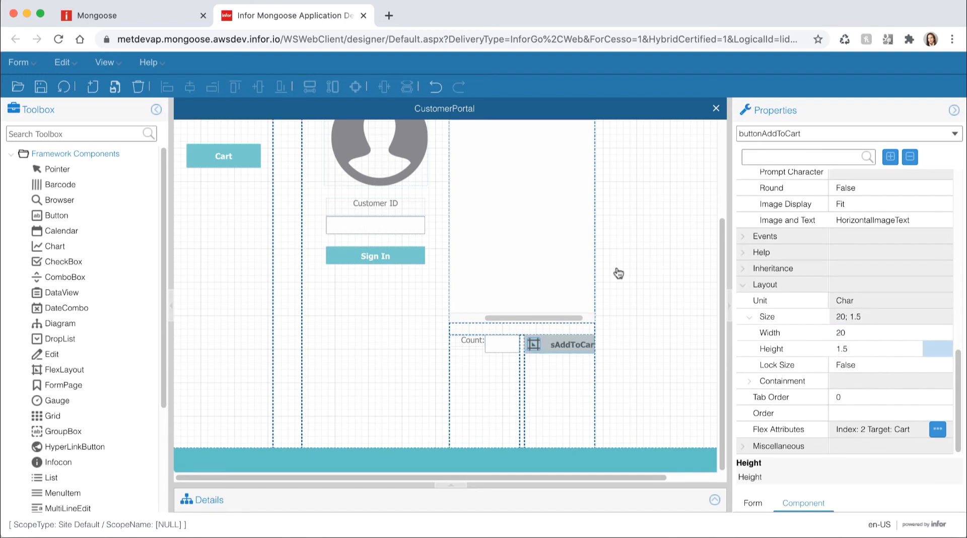
click(64, 87)
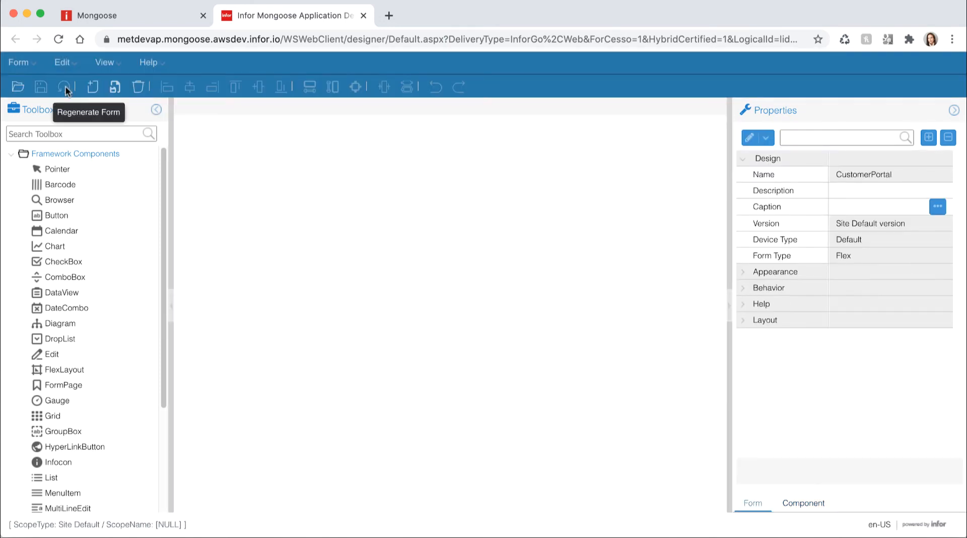
- Add a Static component at the top of the empty column beside the Home column
scroll(317, 258, down, 2)
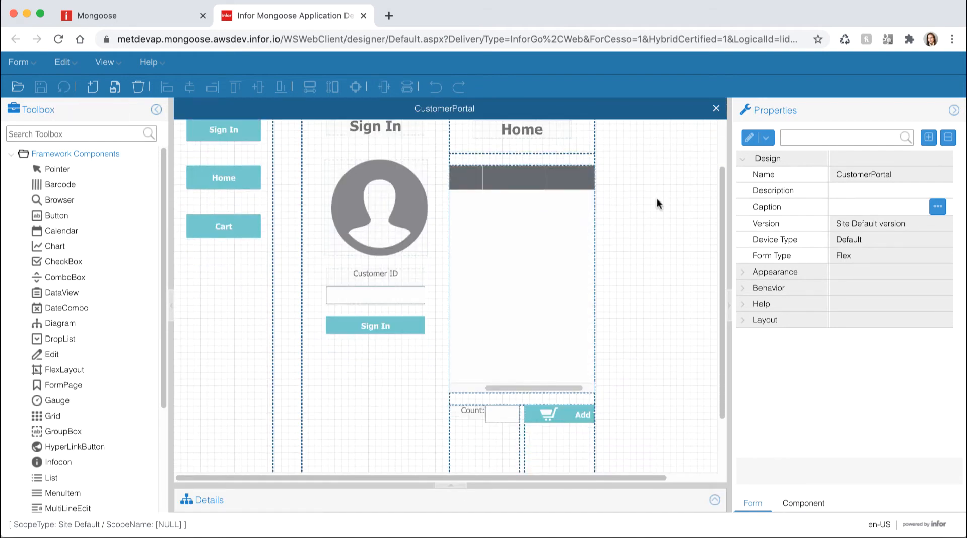
drag(630, 475, 692, 470)
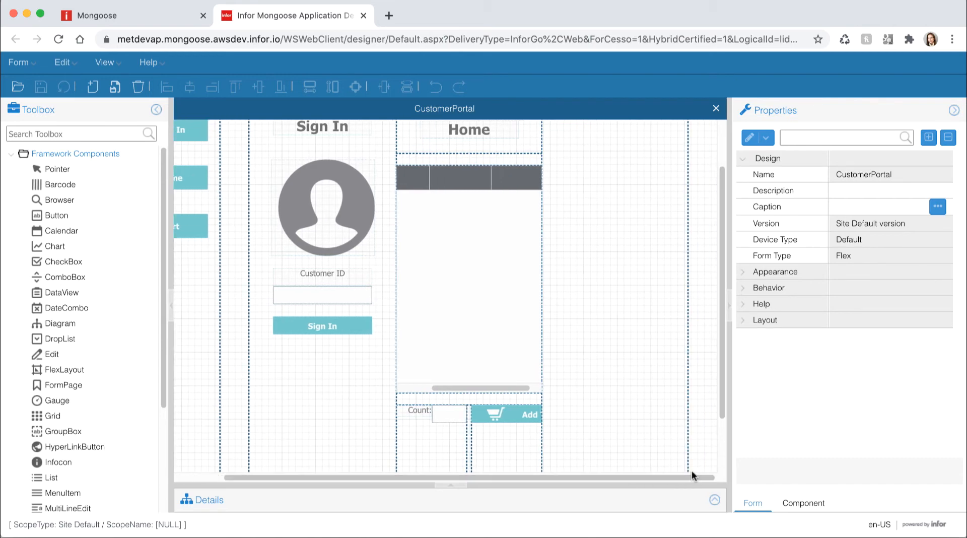
drag(716, 336, 724, 275)
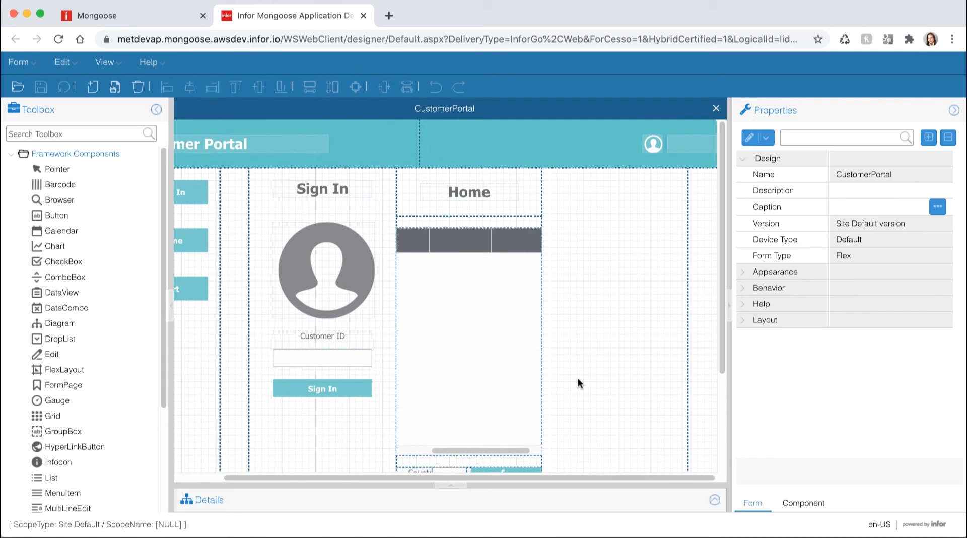
scroll(62, 464, down, 3)
click(55, 412)
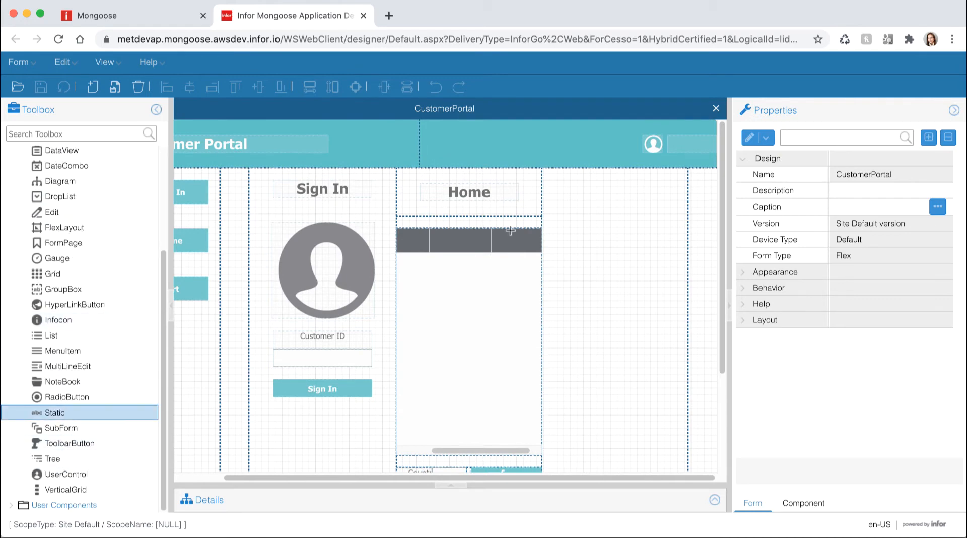
click(605, 200)
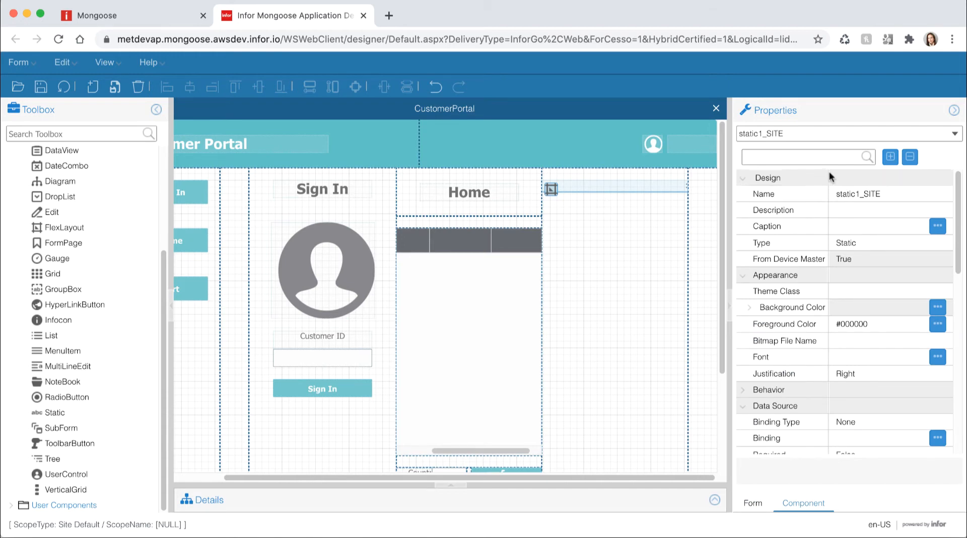
- Name the new Static component staticCart and set its caption to sCart
click(856, 194)
text(staticCart)
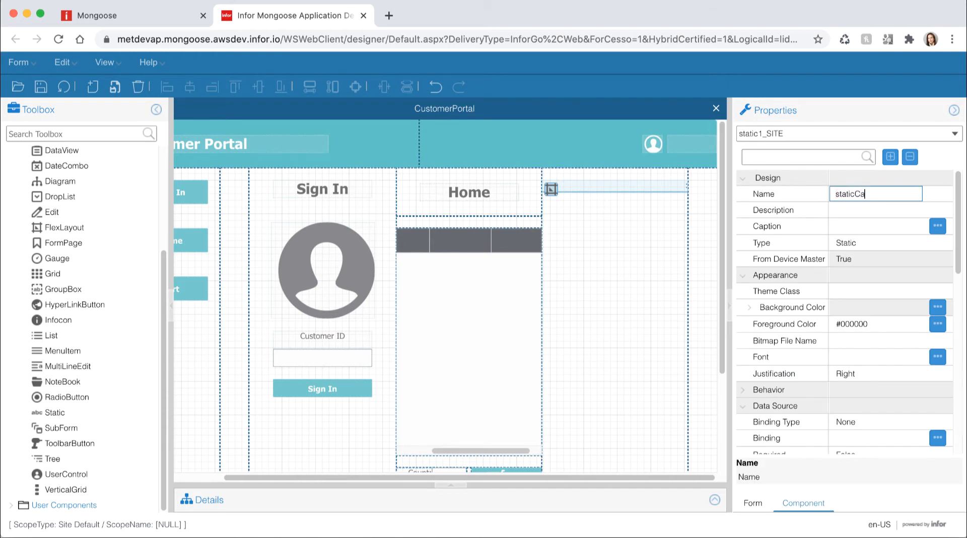
key(Return)
click(856, 225)
text(sCart)
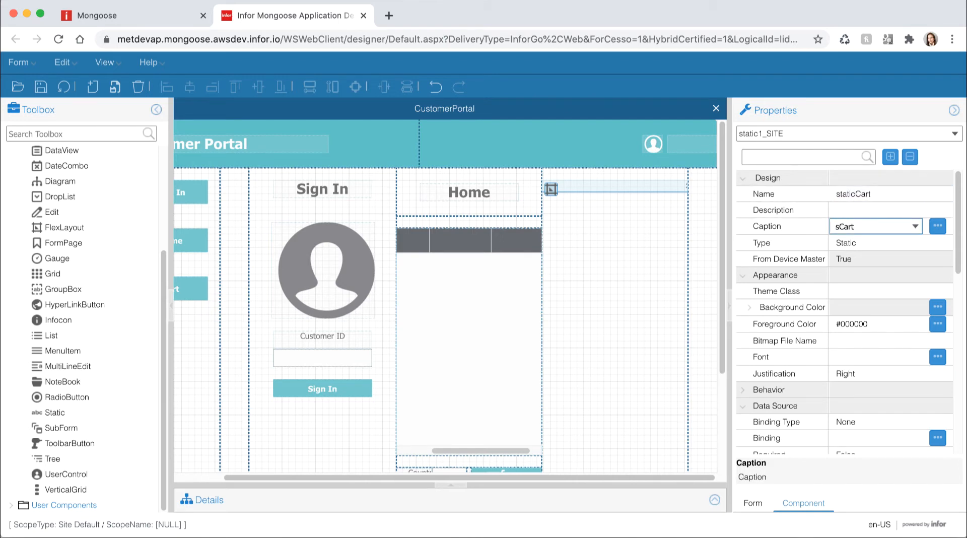
key(Return)
- Set the cart heading's theme class to Header and its justification to Center
click(911, 290)
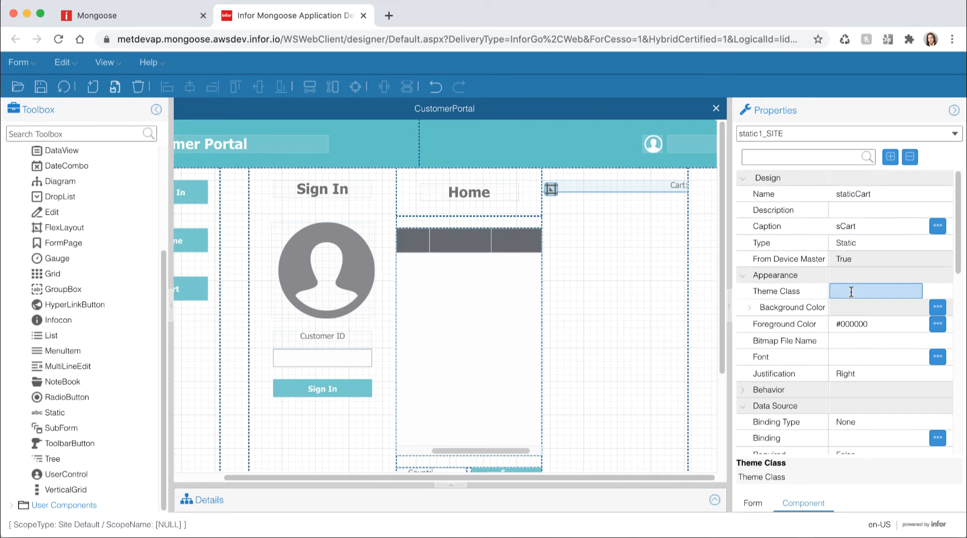
click(914, 293)
click(893, 309)
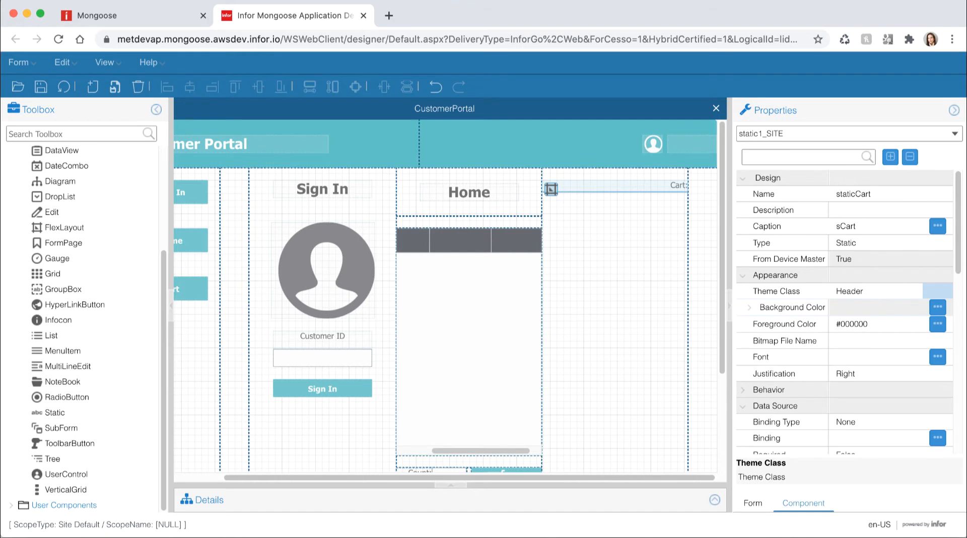
click(877, 373)
click(916, 373)
click(854, 443)
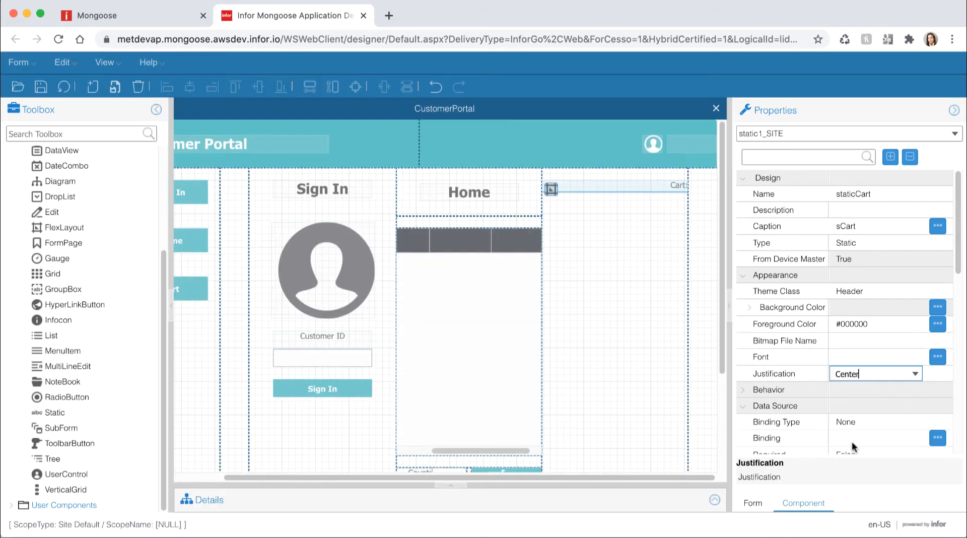
- Resize the cart heading to a width of 20 and a height of 1.5
scroll(851, 403, down, 5)
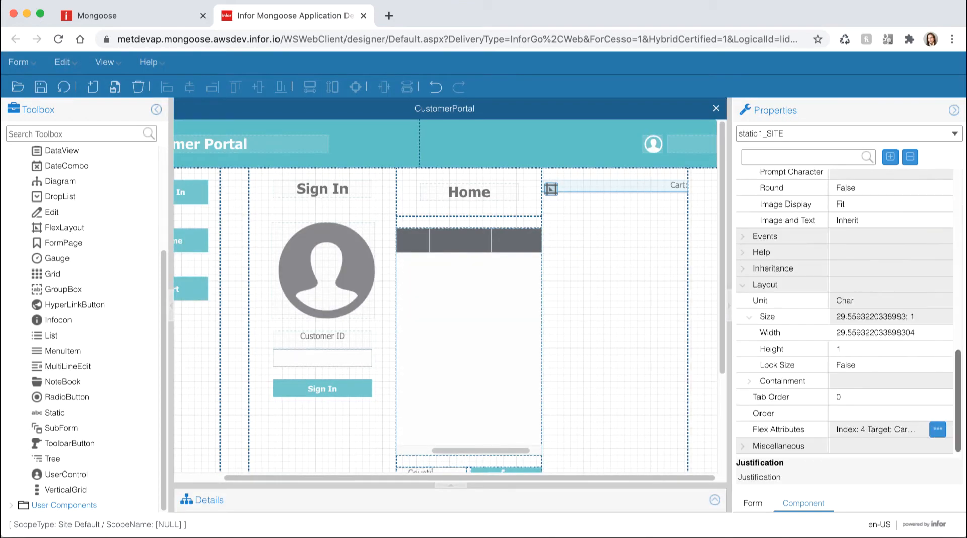
click(845, 333)
text(20)
key(Return)
click(845, 344)
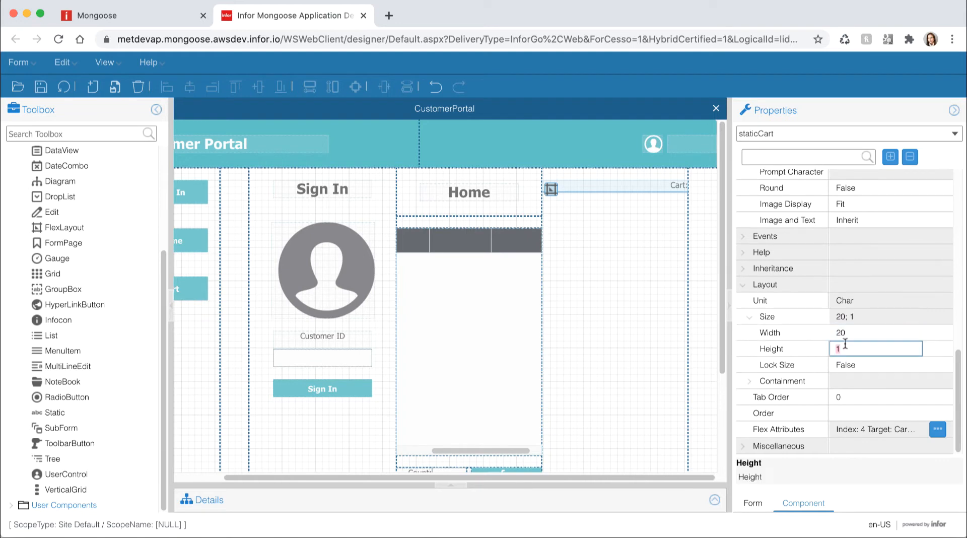
text(1.5)
key(Return)
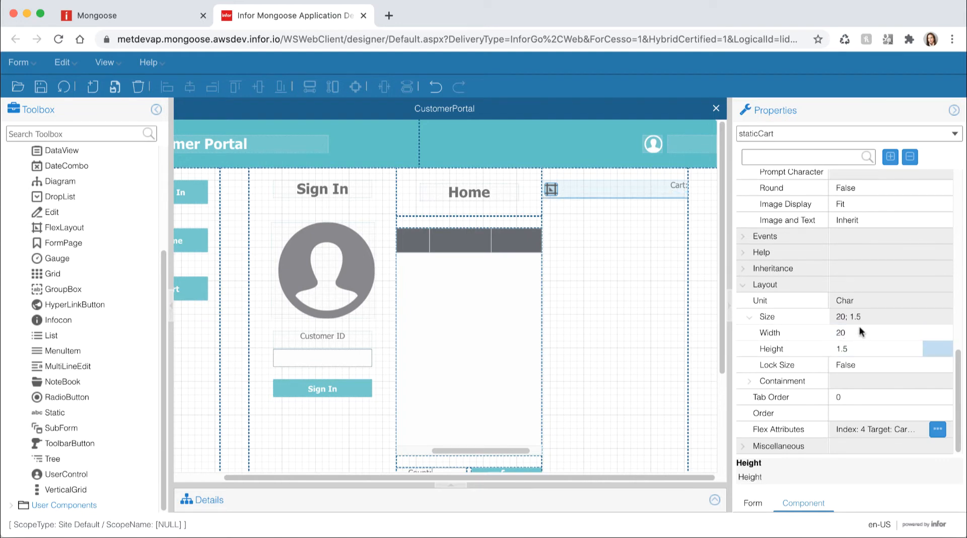
- Add a Grid component below the cart heading and name it gridOrders
click(82, 273)
click(629, 259)
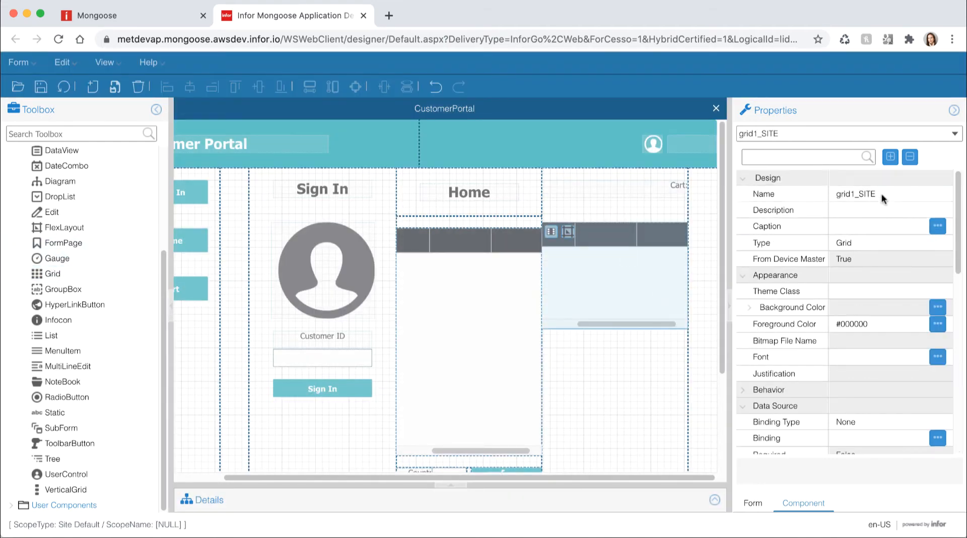
click(882, 194)
key(BackSpace)
key(BackSpace)
key(BackSpace)
key(BackSpace)
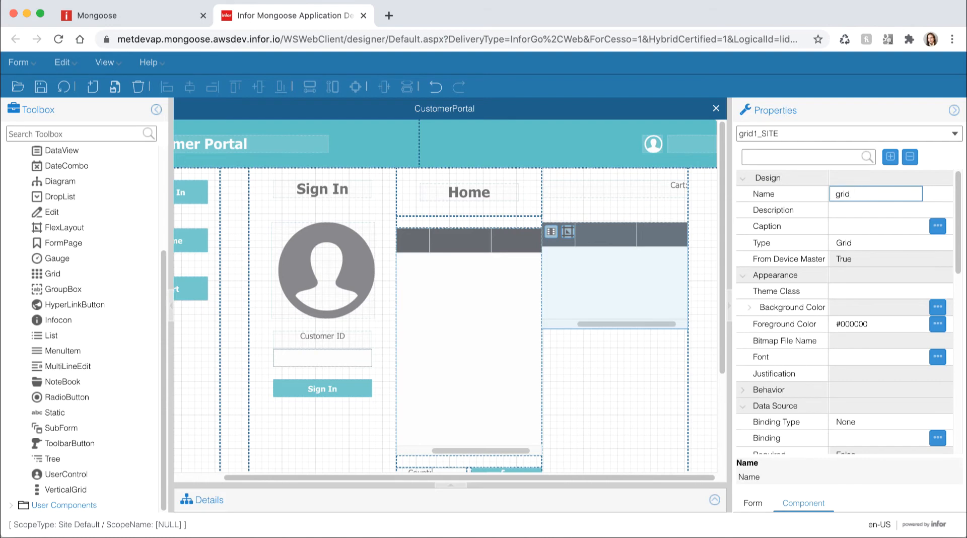
text(Orders)
key(Return)
click(887, 194)
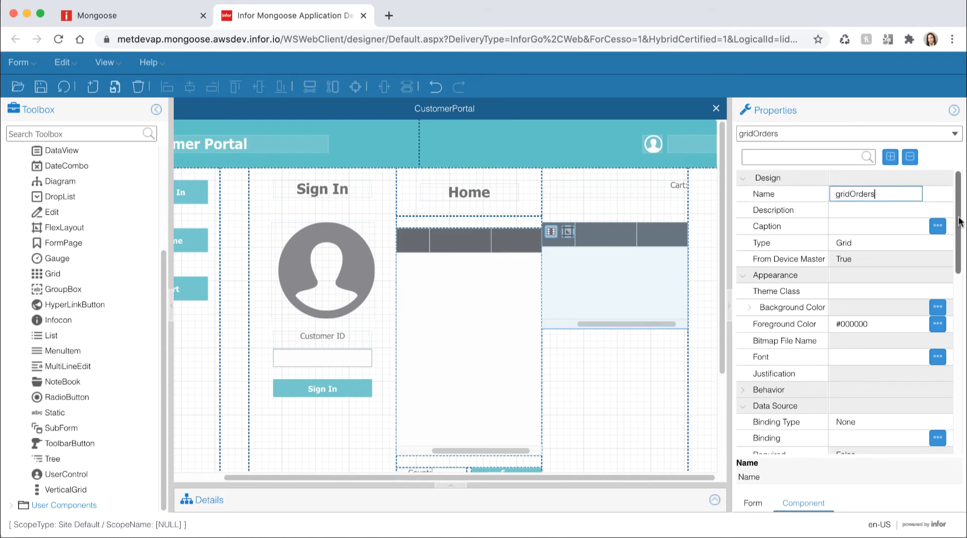
- Set the orders grid's binding type to Primary Collection Grid and acknowledge the regeneration notice
scroll(897, 227, down, 3)
click(917, 258)
click(917, 259)
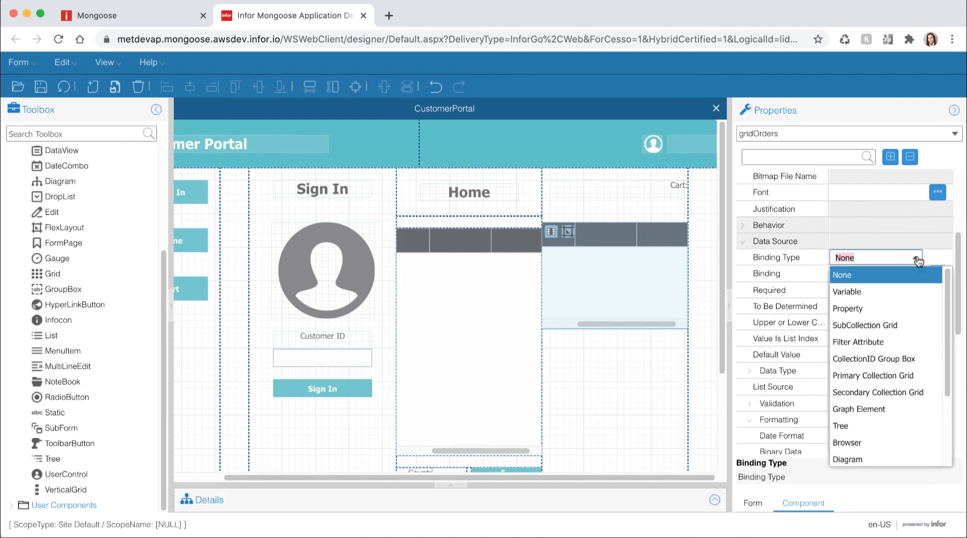
click(897, 309)
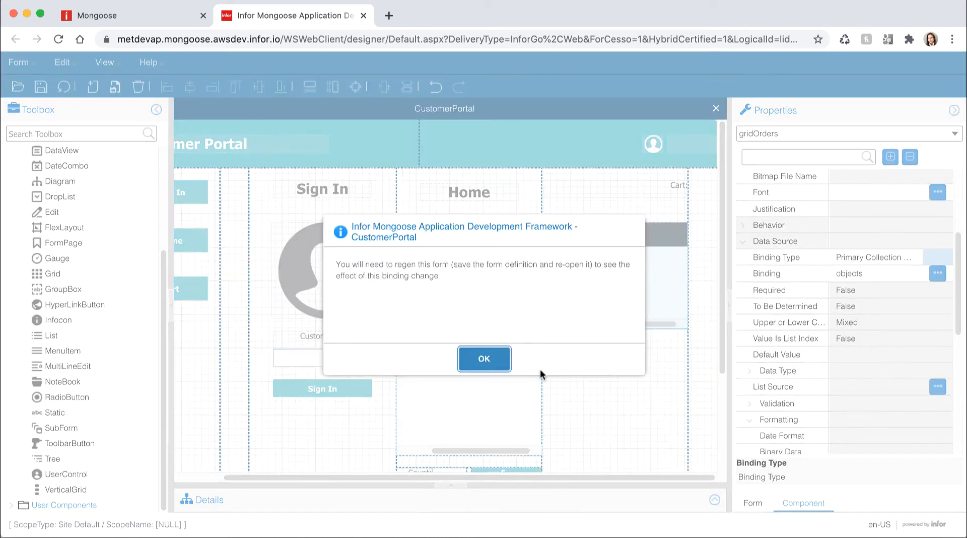
click(485, 359)
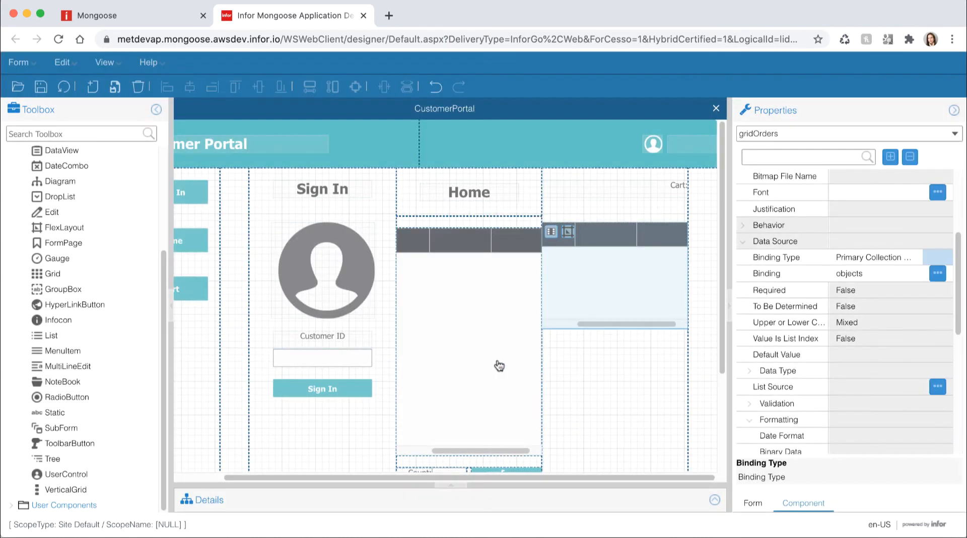
- Resize the orders grid to a width of 35 and a height of 15
scroll(935, 302, down, 5)
click(928, 332)
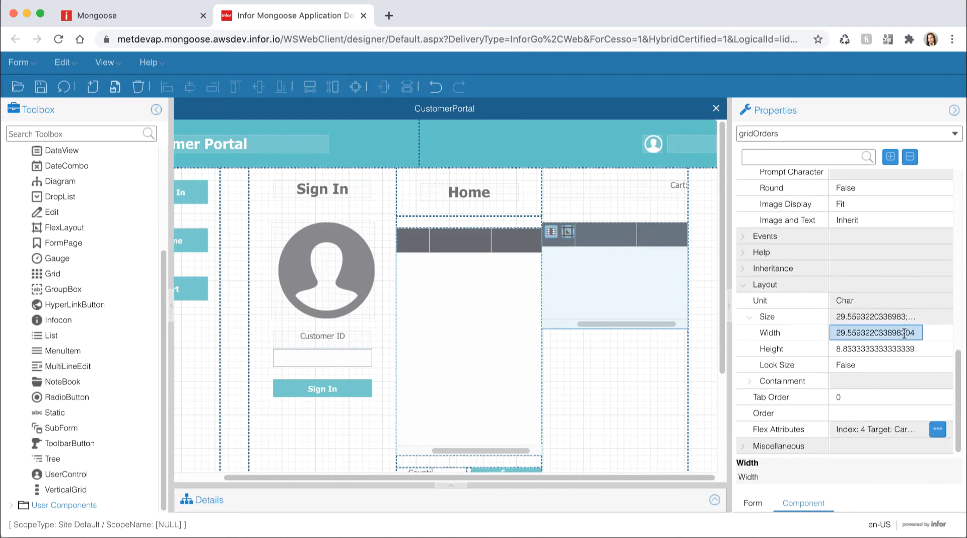
text(35)
key(Return)
click(912, 349)
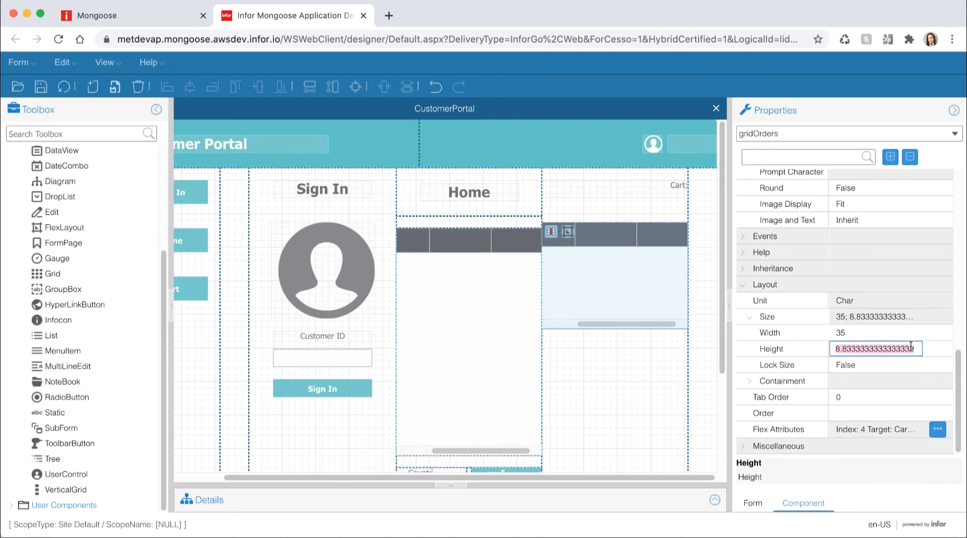
text(15)
key(Return)
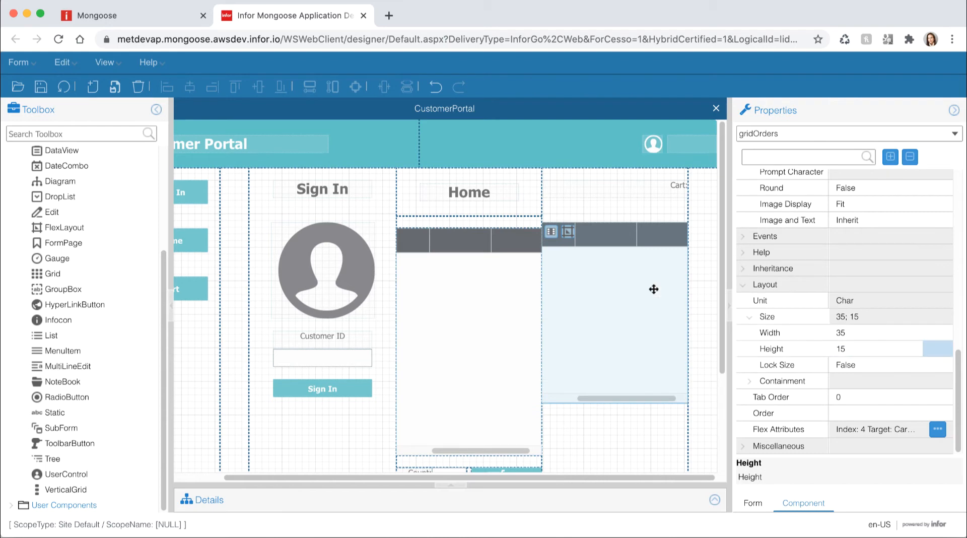
- Add a Button component below the orders grid and name it buttonCheckOut
scroll(59, 176, up, 5)
click(56, 215)
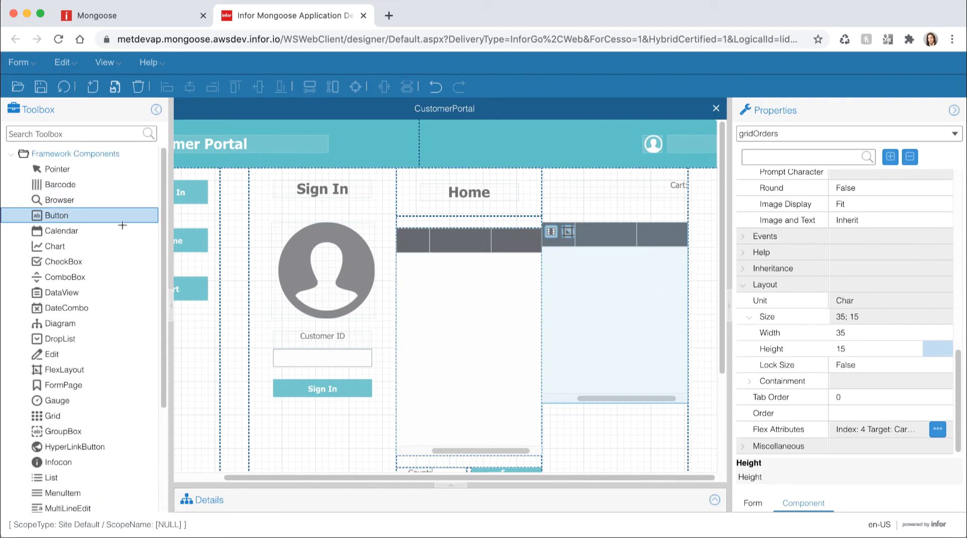
click(619, 439)
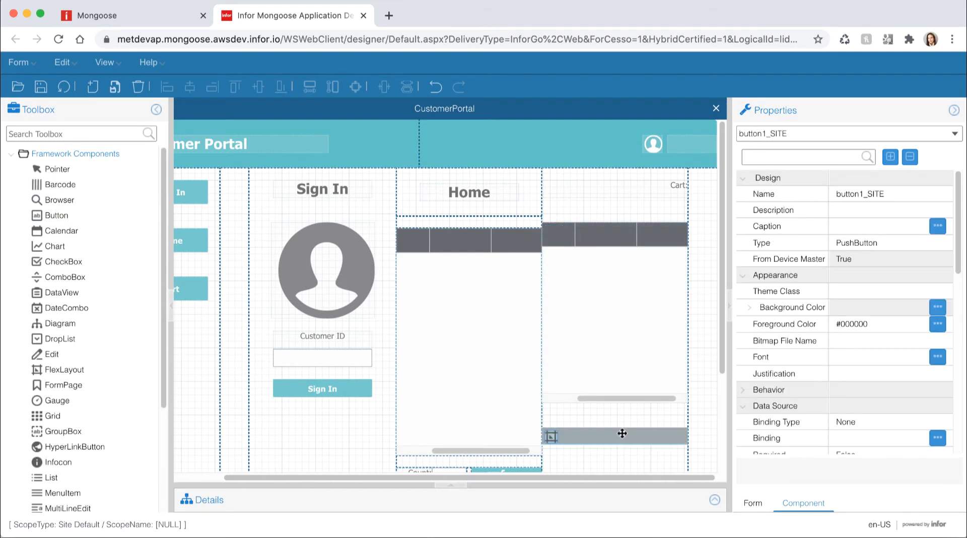
click(856, 193)
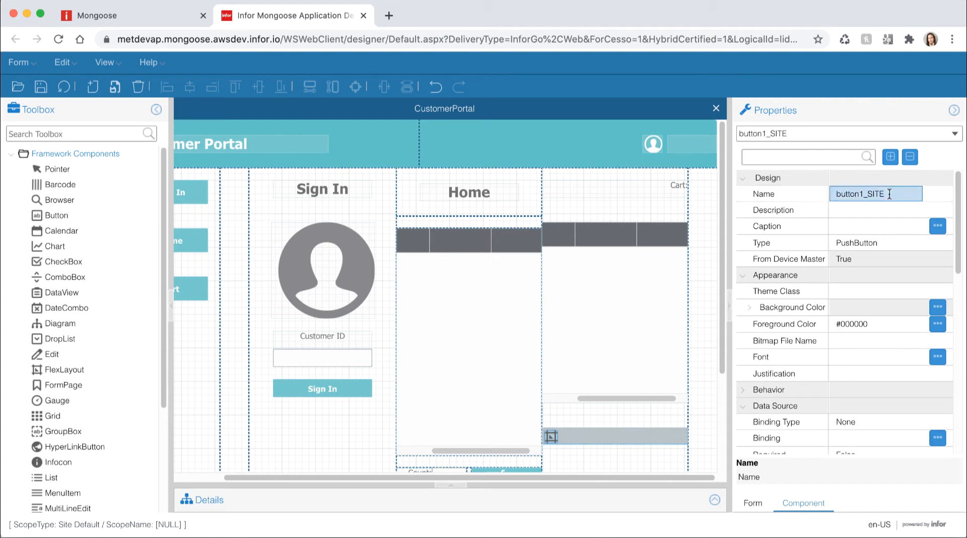
click(886, 194)
key(BackSpace)
key(BackSpace)
key(BackSpace)
key(BackSpace)
key(BackSpace)
key(BackSpace)
text(C)
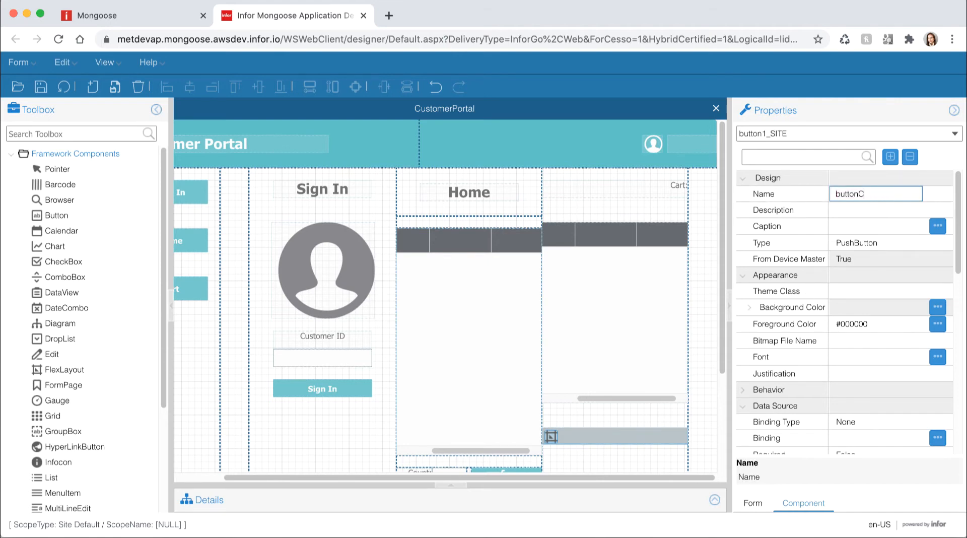
text(heckOut)
- Set the new button's caption to the sCheckOut string and its theme class to BlueButton
click(884, 227)
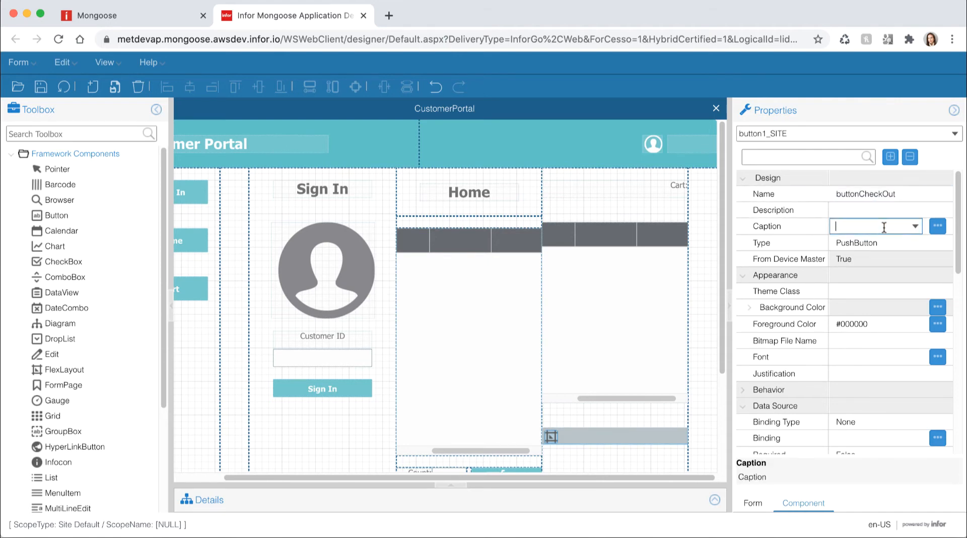
text(sCheckOut)
click(938, 227)
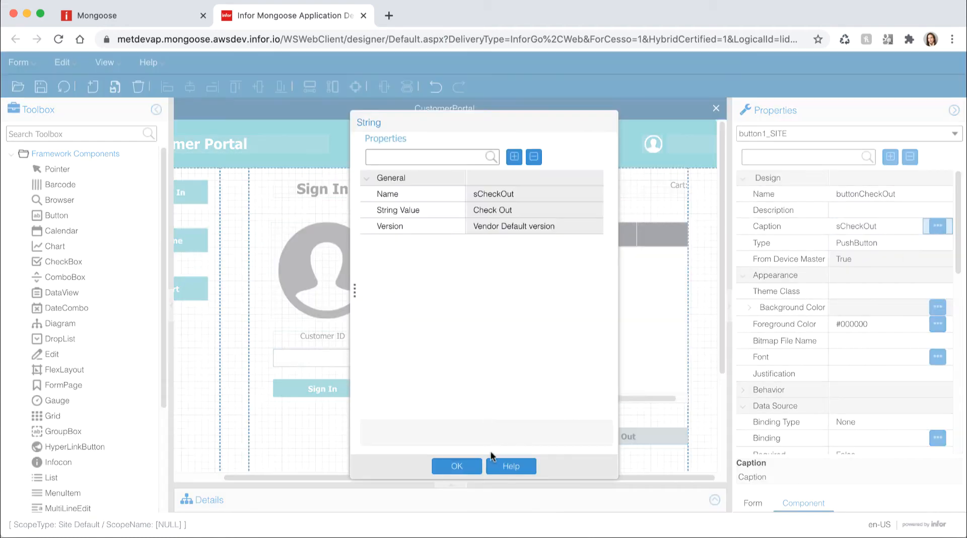
click(474, 465)
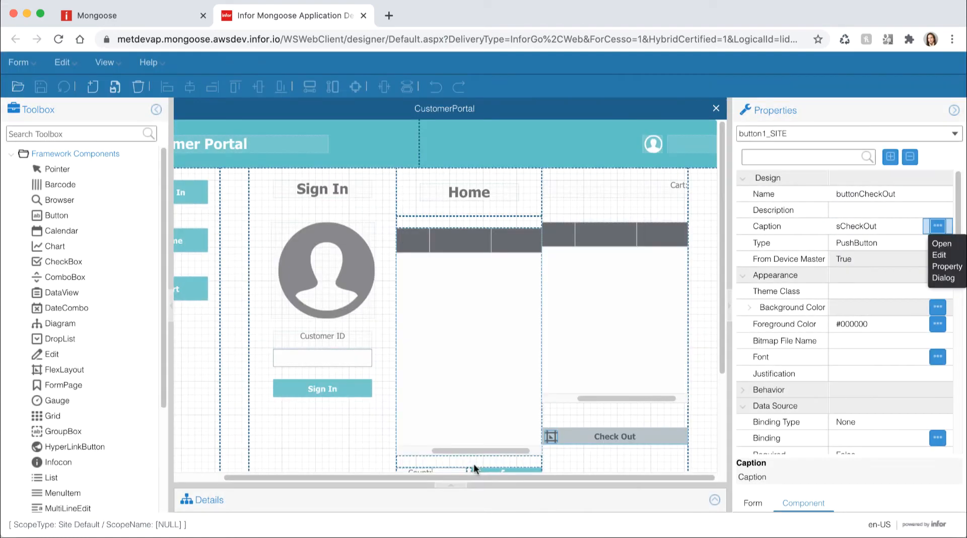
click(891, 290)
click(880, 308)
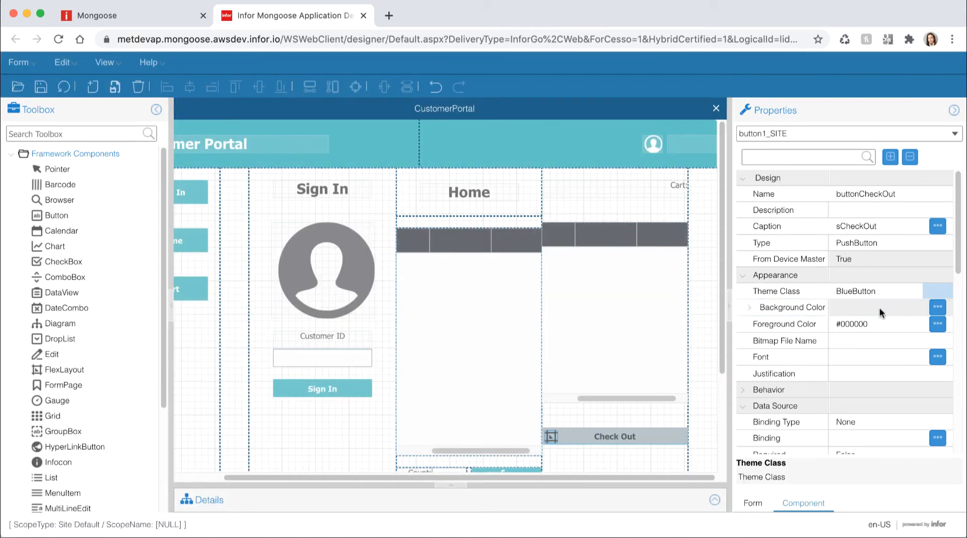
- Resize the Check Out button to a width of 20 and a height of 1.5
drag(959, 242, 960, 421)
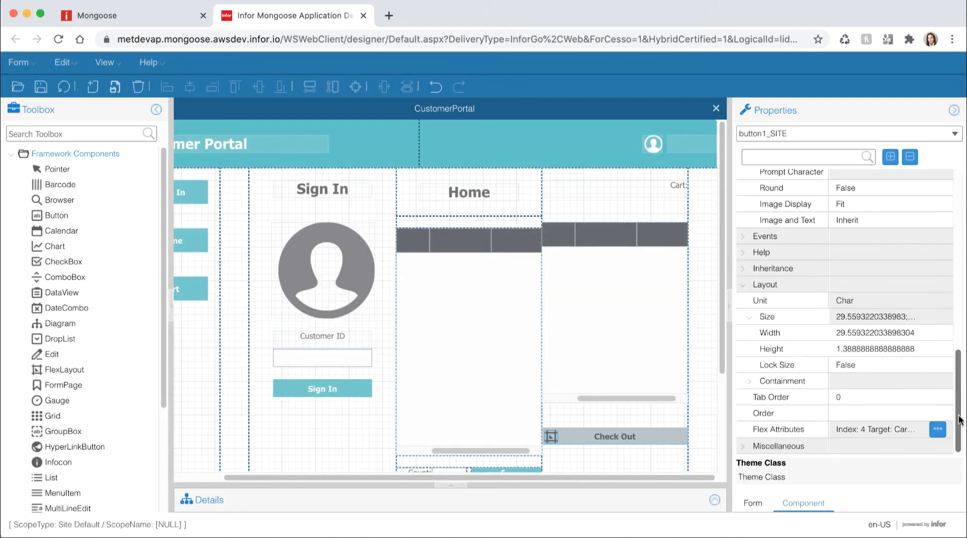
double_click(846, 333)
text(20)
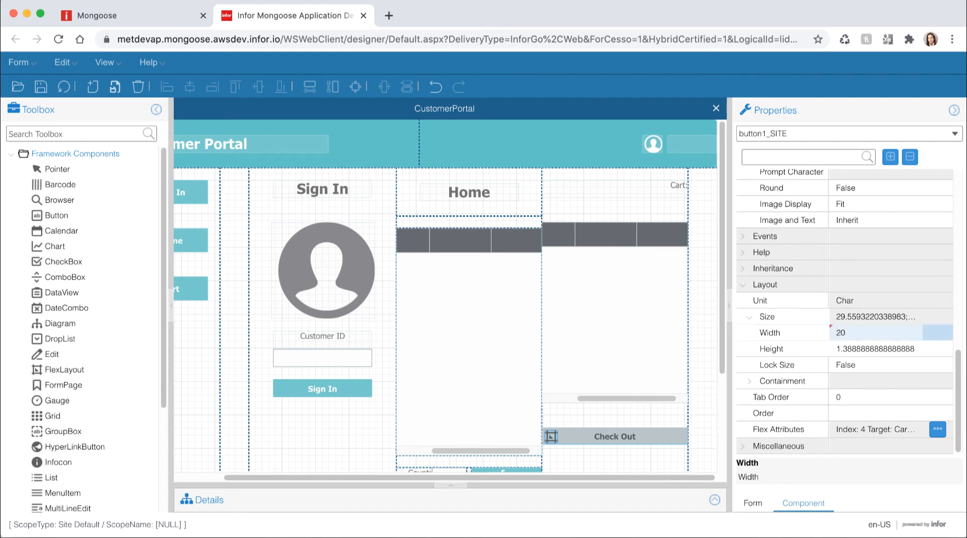
key(Tab)
text(1.5)
key(Return)
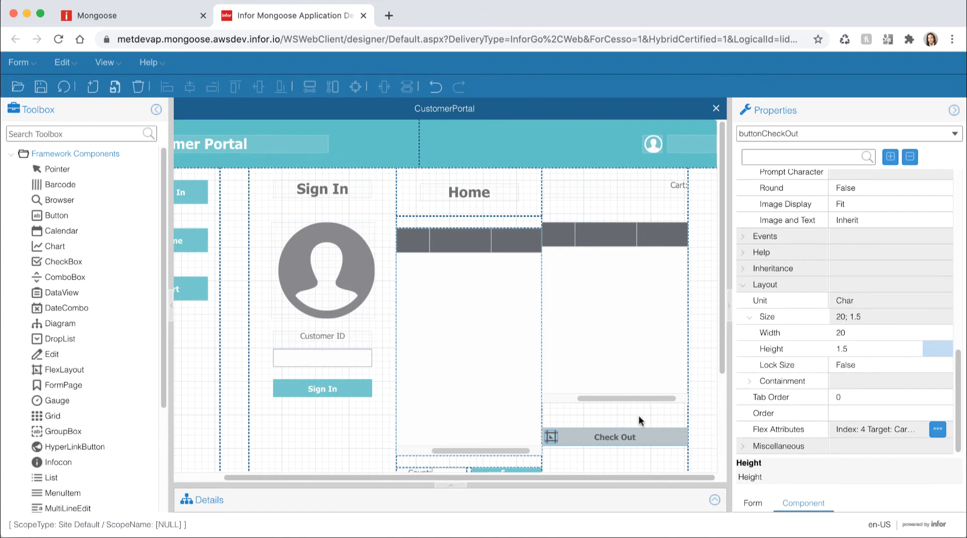
- Set the Check Out button's flex layout margin to 10,0,10,0 and regenerate the form
click(552, 439)
click(500, 281)
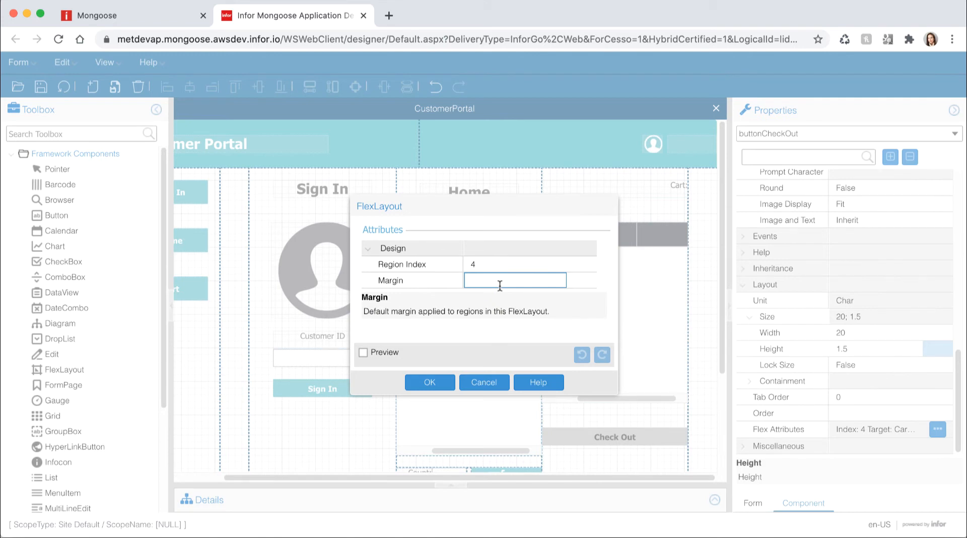
text(10,0,10,0)
click(430, 382)
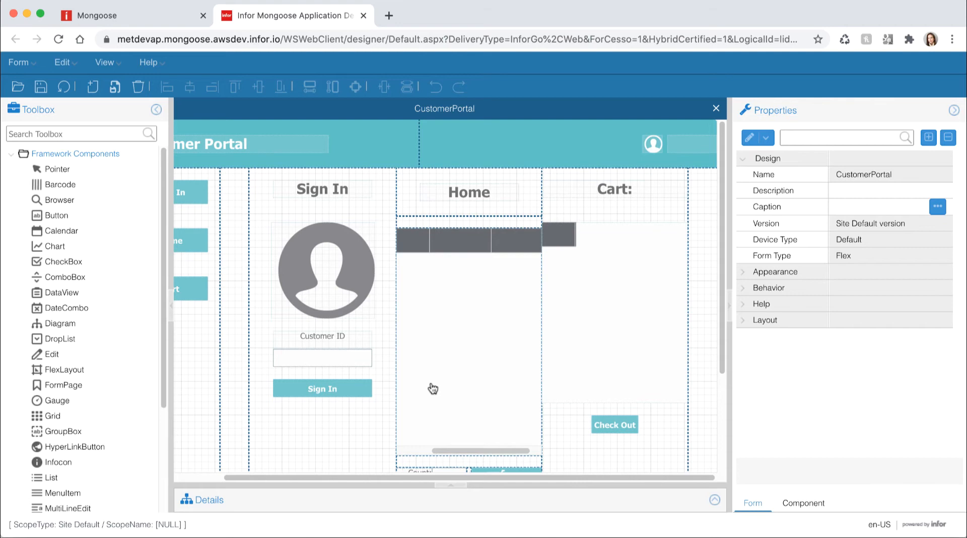
click(64, 87)
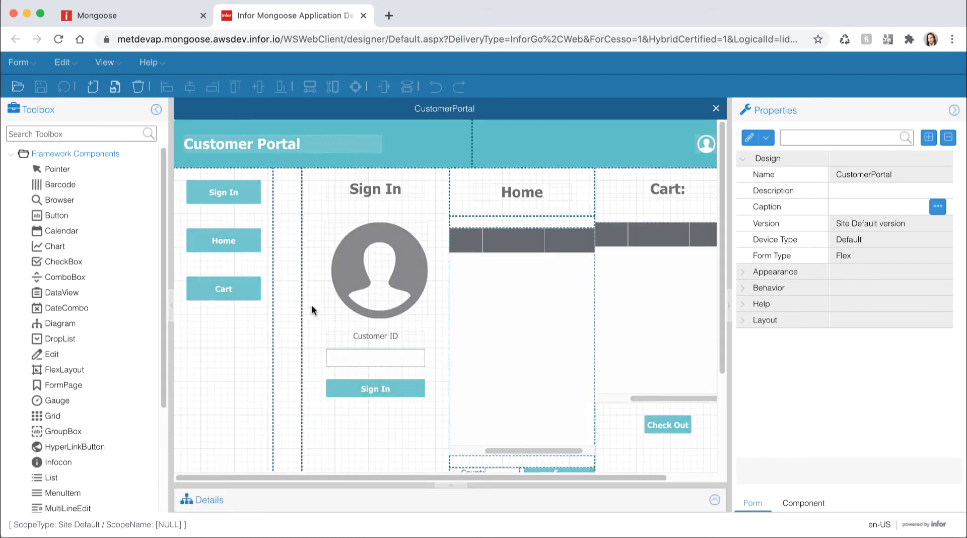
- Open the orders grid's contained components and add two more grid columns
drag(540, 479, 589, 479)
click(604, 280)
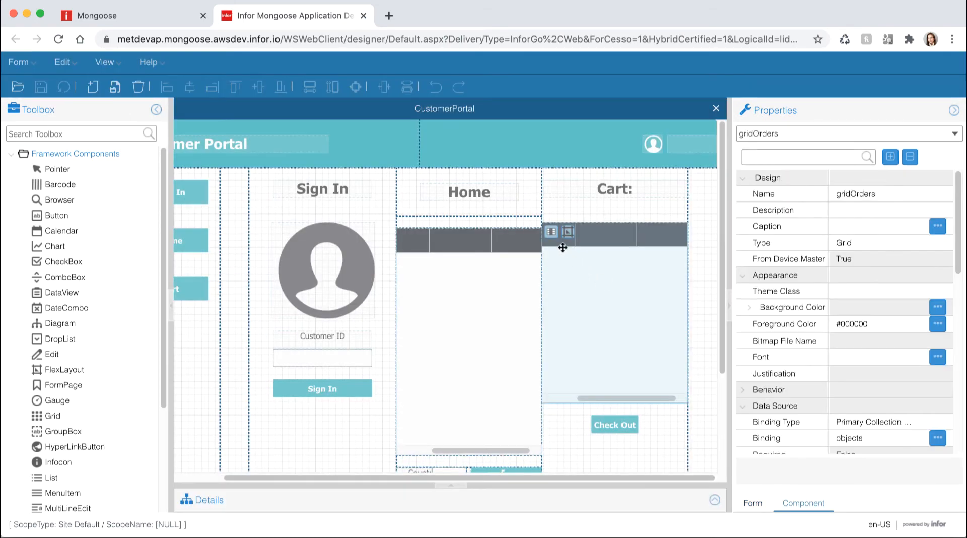
click(552, 235)
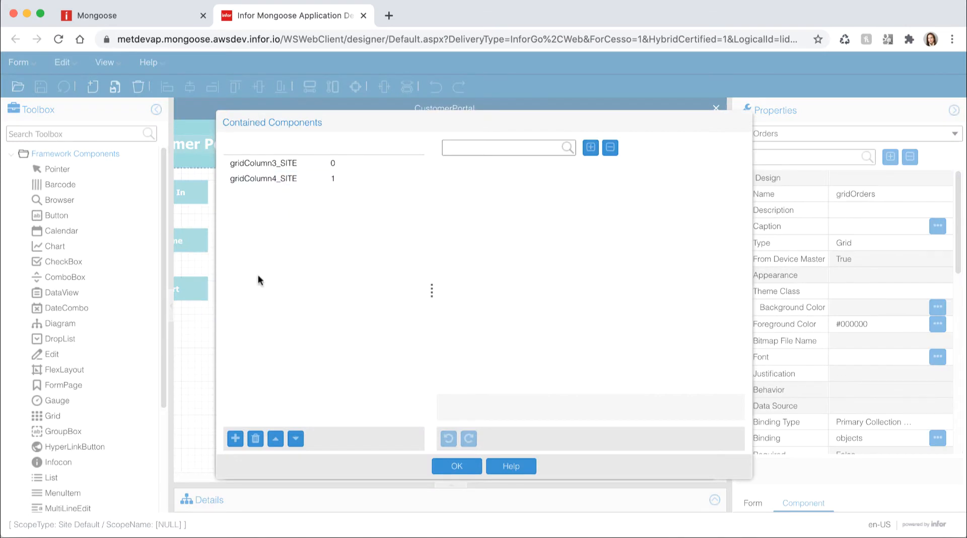
click(233, 444)
click(233, 443)
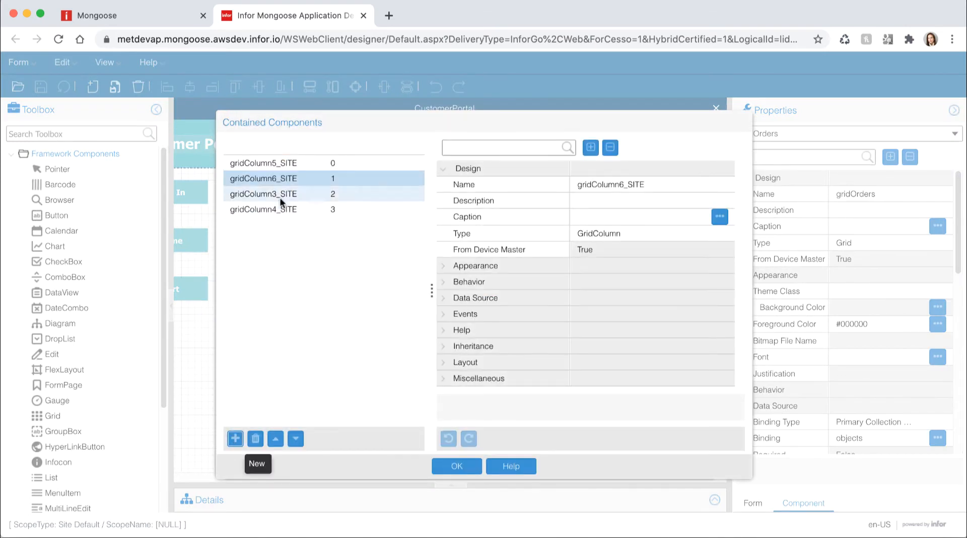
- Rename the first column of the orders grid to gridColOrdNum
click(279, 160)
click(605, 184)
key(Right)
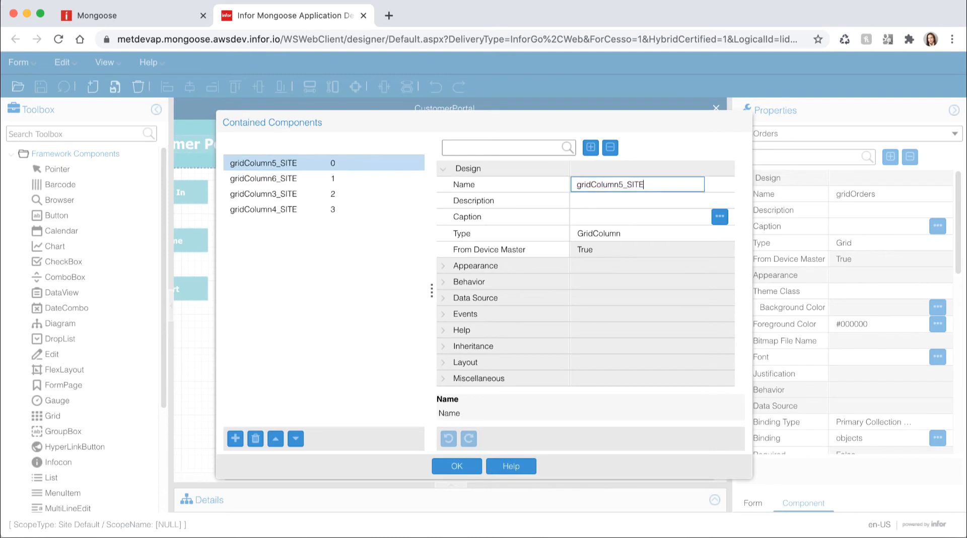
key(BackSpace)
key(BackSpace)
key(BackSpace)
key(BackSpace)
key(BackSpace)
key(BackSpace)
key(BackSpace)
key(BackSpace)
text(OrdNum)
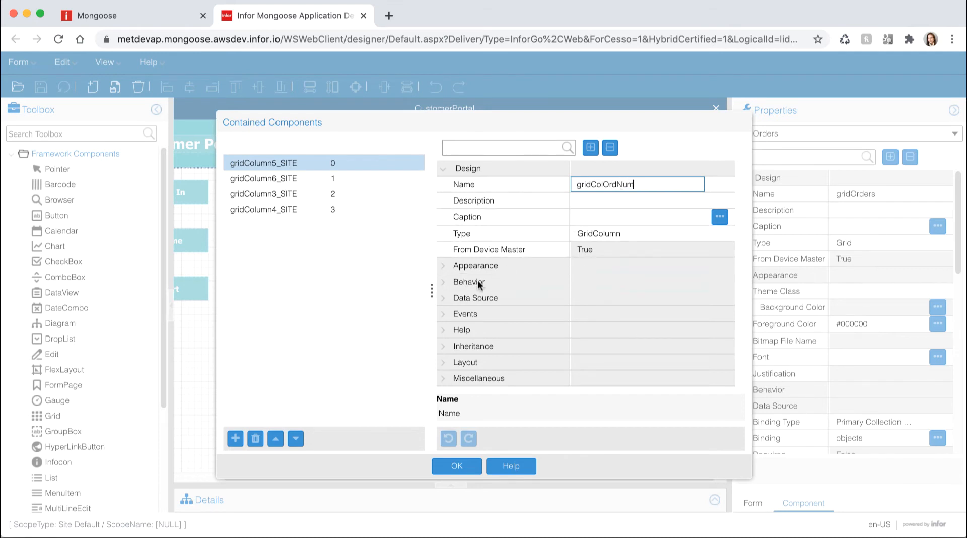
- Set the gridColOrdNum column's binding type to Property and bind it to object.OrderNumber
click(454, 299)
click(652, 313)
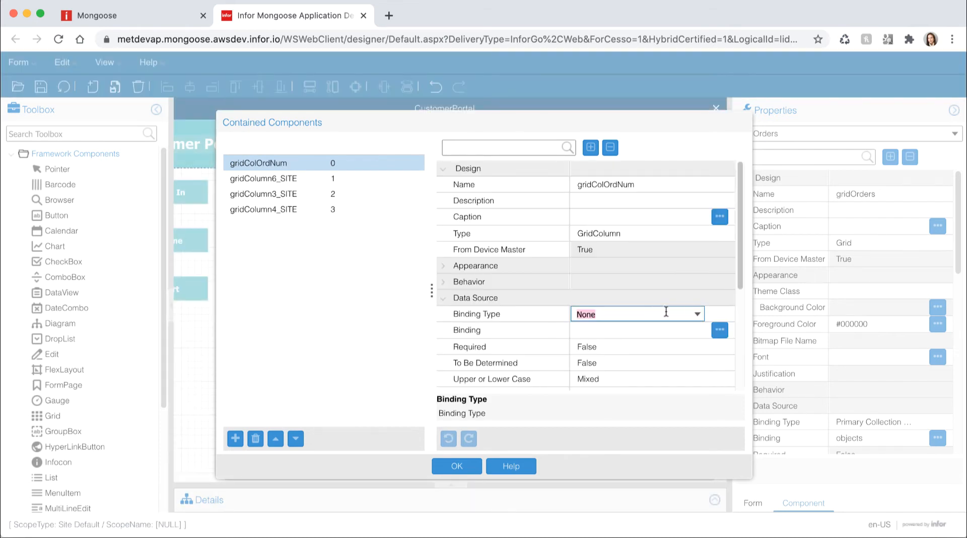
click(670, 315)
click(608, 360)
click(627, 332)
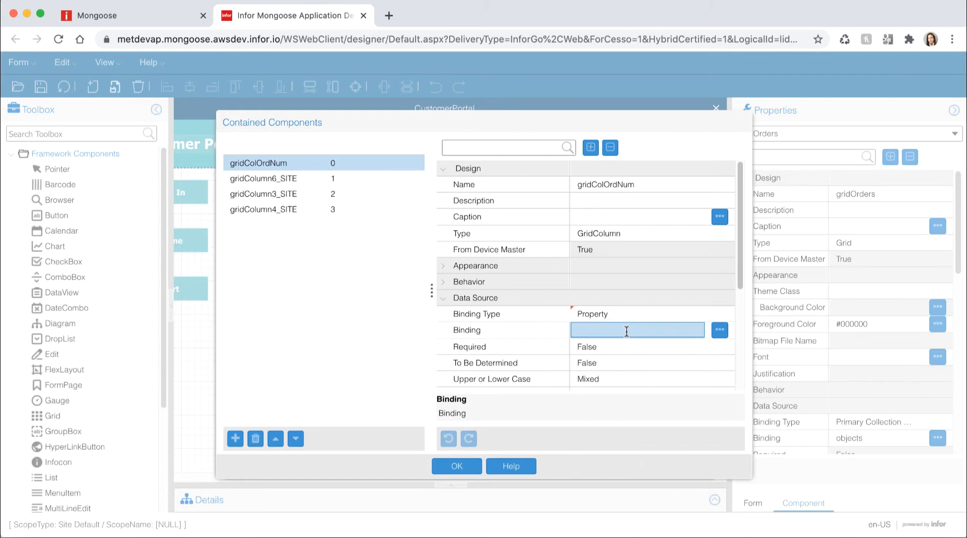
click(697, 331)
scroll(674, 287, down, 4)
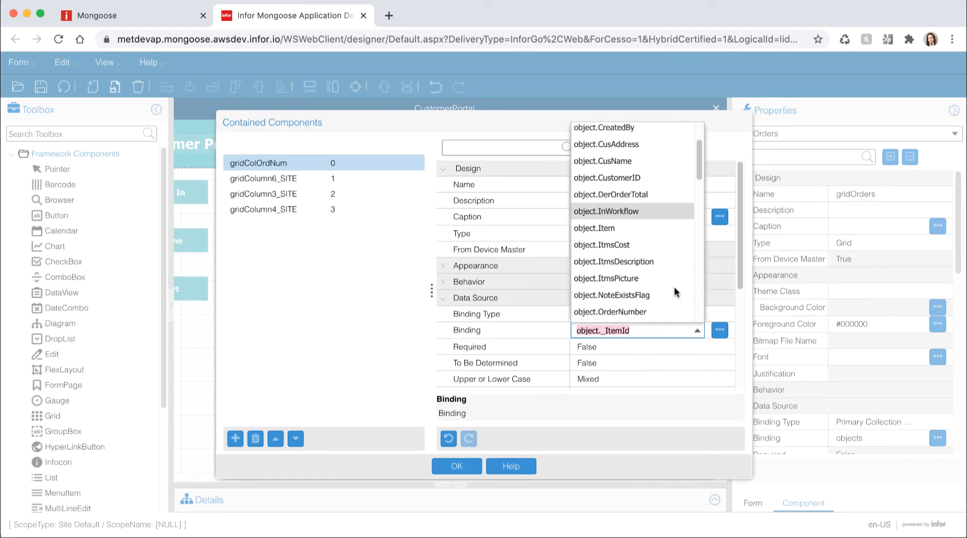
click(675, 287)
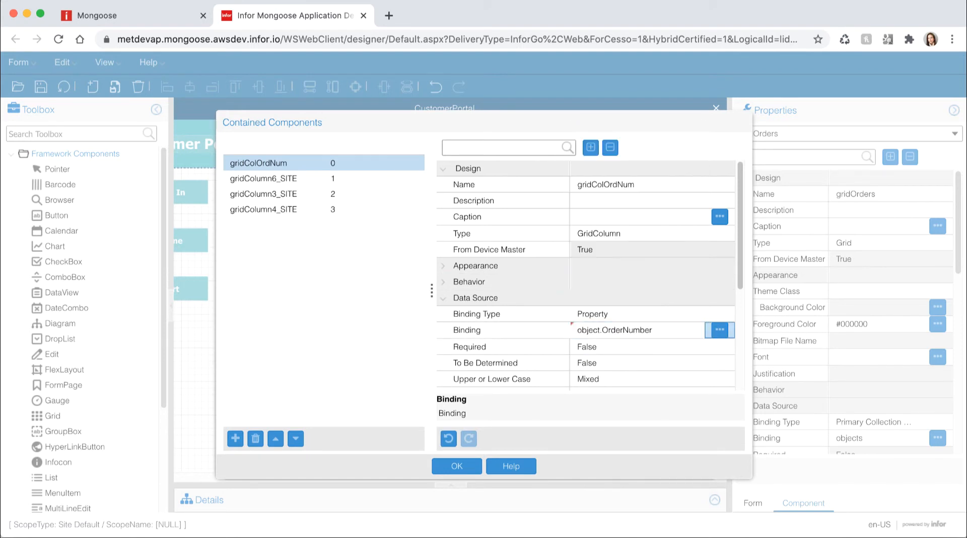
- Rename the second column of the orders grid to gridColItem
click(319, 182)
click(645, 185)
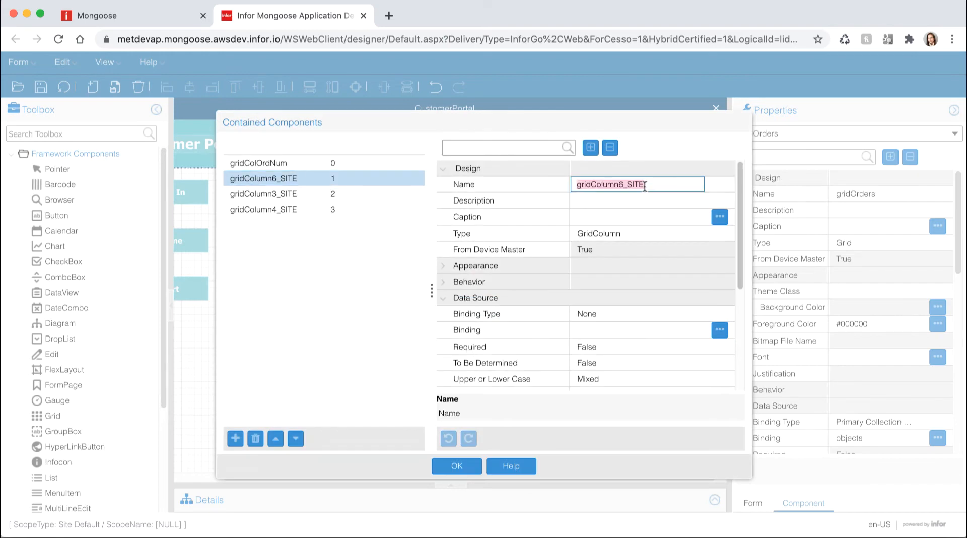
click(645, 185)
key(BackSpace)
key(BackSpace)
key(BackSpace)
key(BackSpace)
key(BackSpace)
key(BackSpace)
key(BackSpace)
key(BackSpace)
text(I)
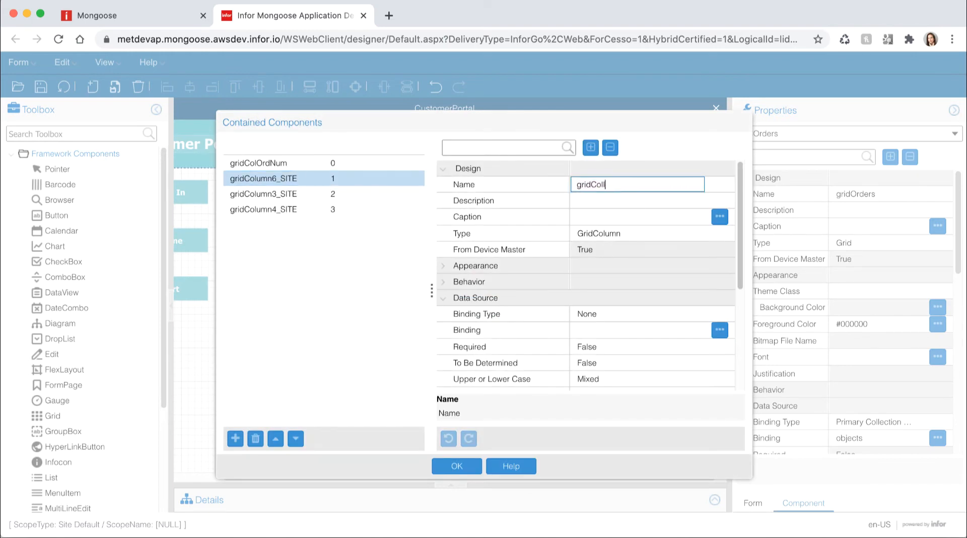
text(tem)
key(Return)
- Set the gridColItem column's binding type to Property and bind it to object.Item
click(697, 315)
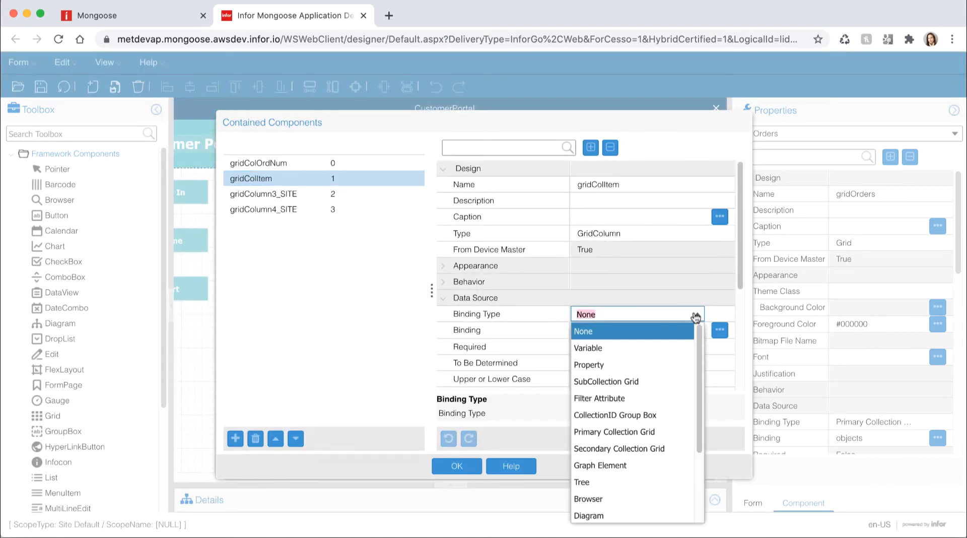
click(601, 365)
click(693, 331)
click(697, 333)
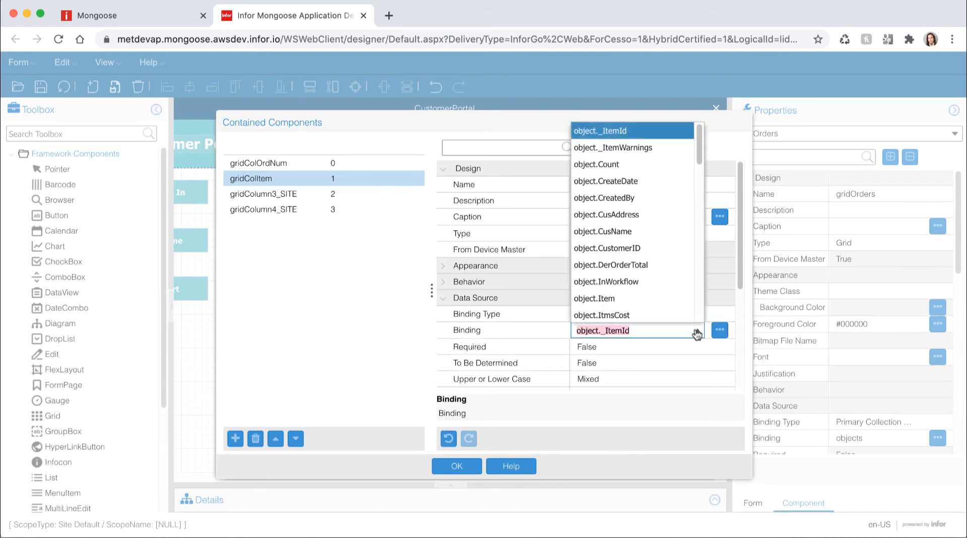
click(600, 299)
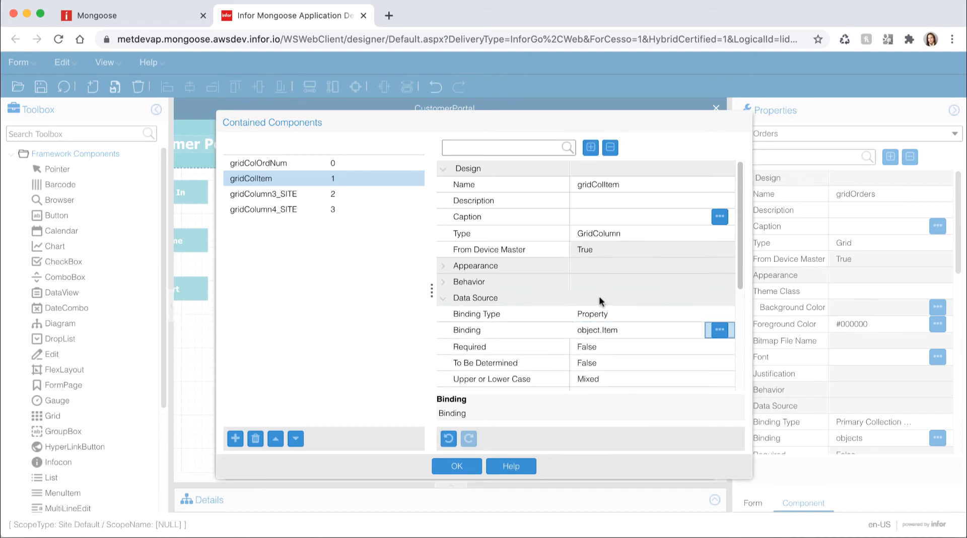
- Rename the third column of the orders grid to gridColCount
click(327, 194)
click(656, 185)
key(BackSpace)
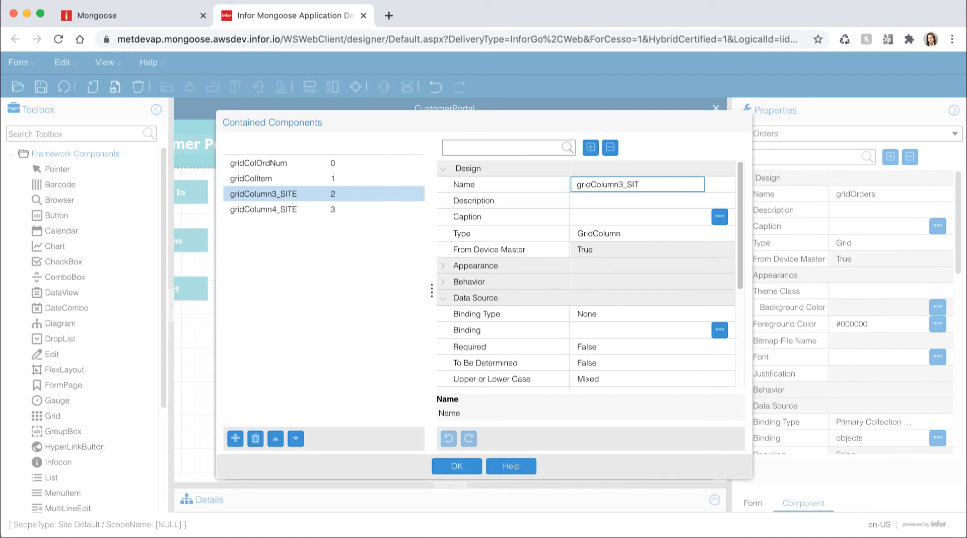
key(BackSpace)
key(BackSpace)
key(BackSpace)
key(BackSpace)
key(BackSpace)
key(BackSpace)
key(BackSpace)
text(Count)
key(Return)
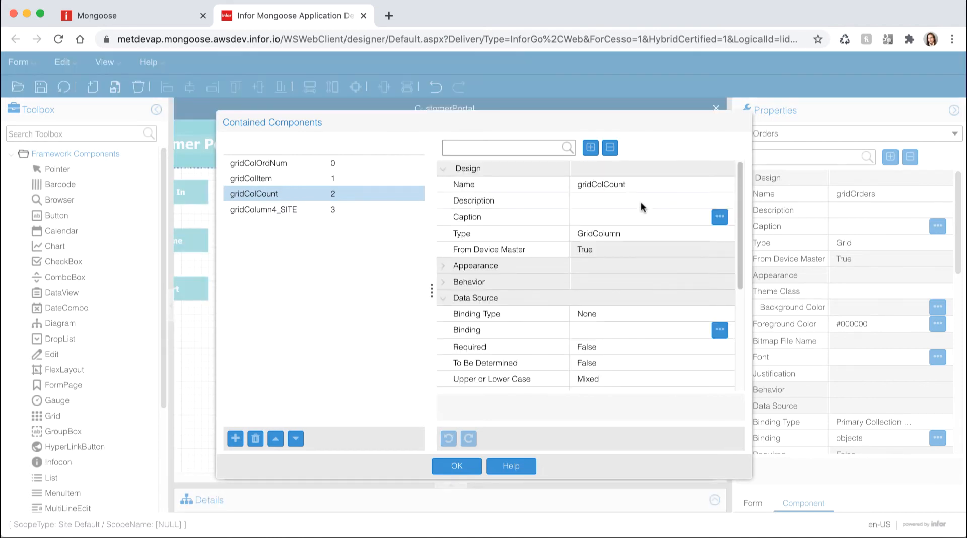
- Set the gridColCount column's binding type to Property and bind it to object.Count
click(653, 313)
click(697, 315)
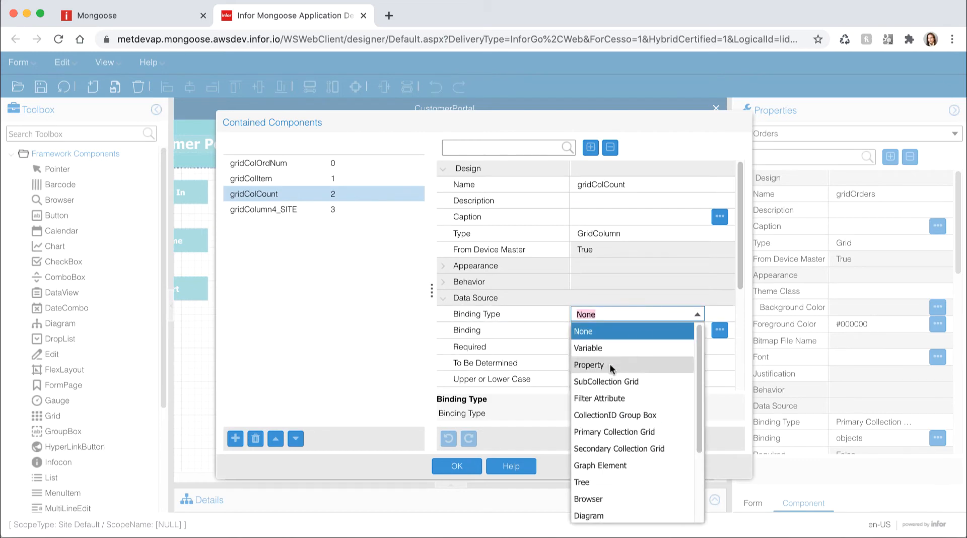
click(610, 366)
click(655, 330)
click(696, 330)
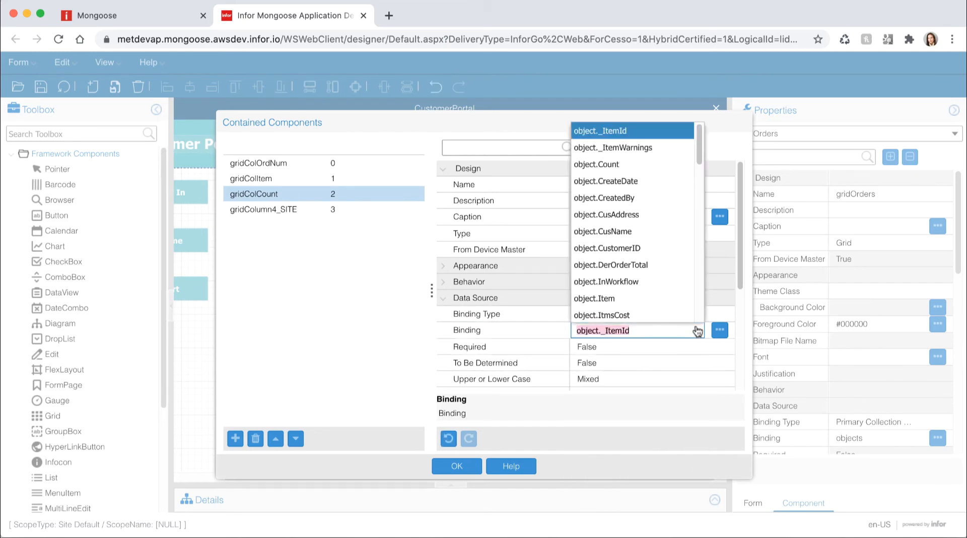
click(624, 165)
- Rename the fourth column of the orders grid to gridColCustID
click(317, 207)
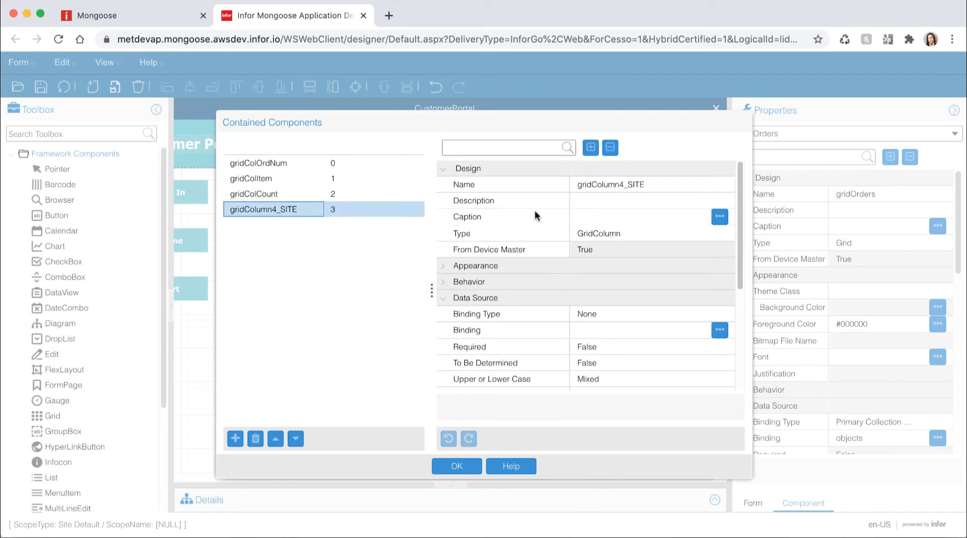
click(658, 185)
click(658, 185)
key(BackSpace)
key(BackSpace)
key(BackSpace)
key(BackSpace)
key(BackSpace)
key(BackSpace)
key(BackSpace)
key(BackSpace)
key(BackSpace)
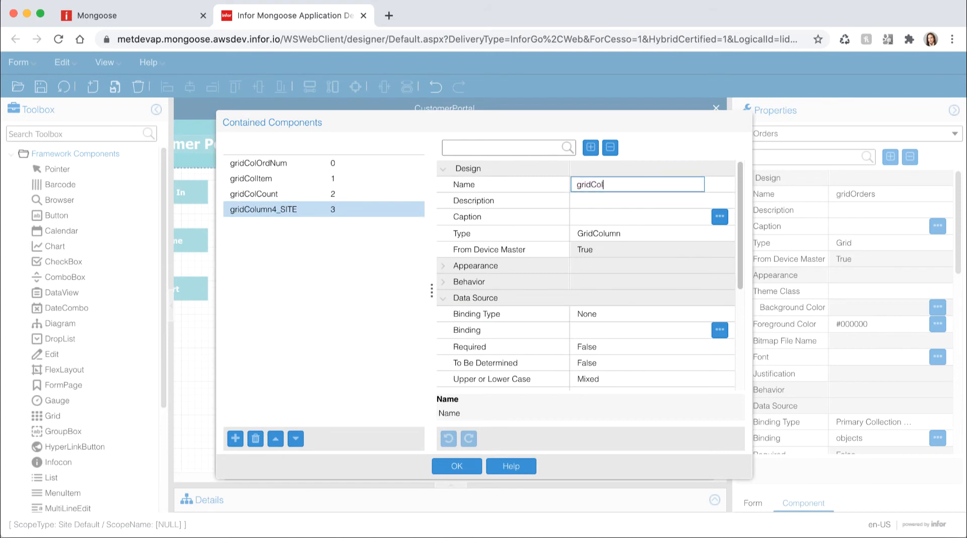
text(CustID)
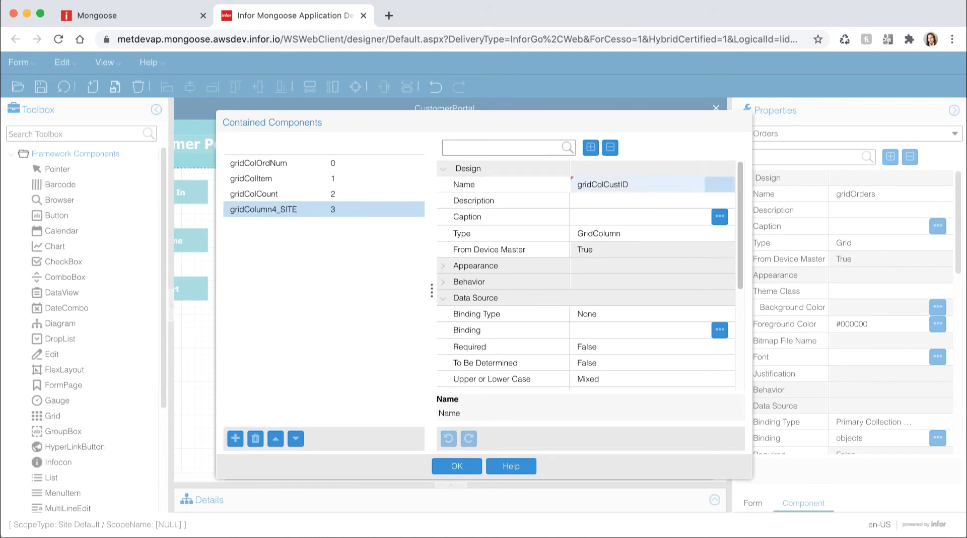
- Bind the gridColCustID column to object.CustomerID with binding type Property, and accept the contained components
click(677, 313)
click(697, 314)
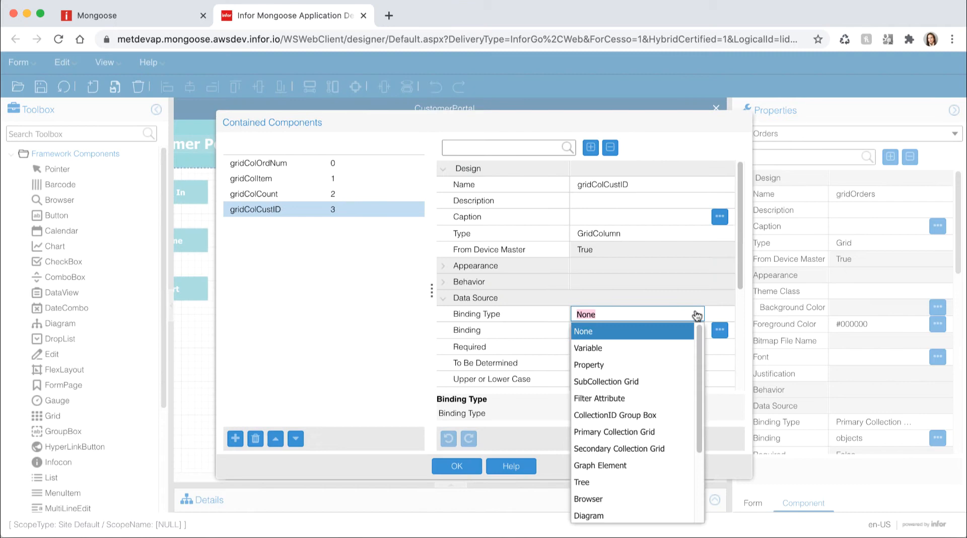
click(622, 362)
click(683, 331)
click(698, 331)
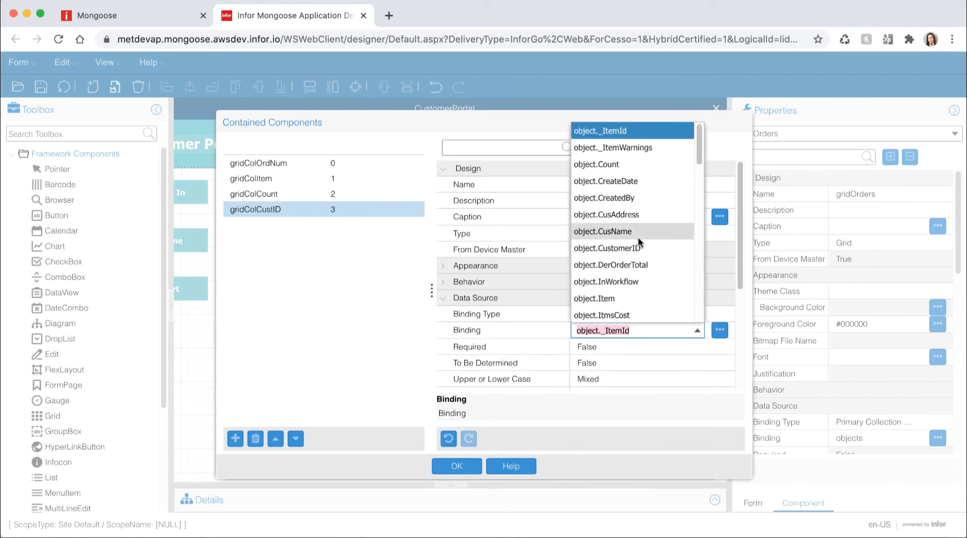
click(605, 232)
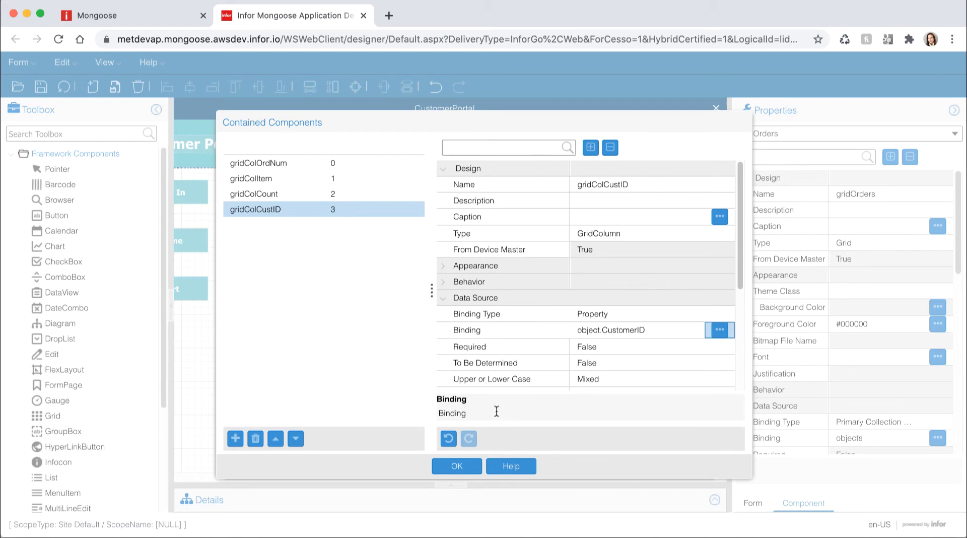
click(468, 464)
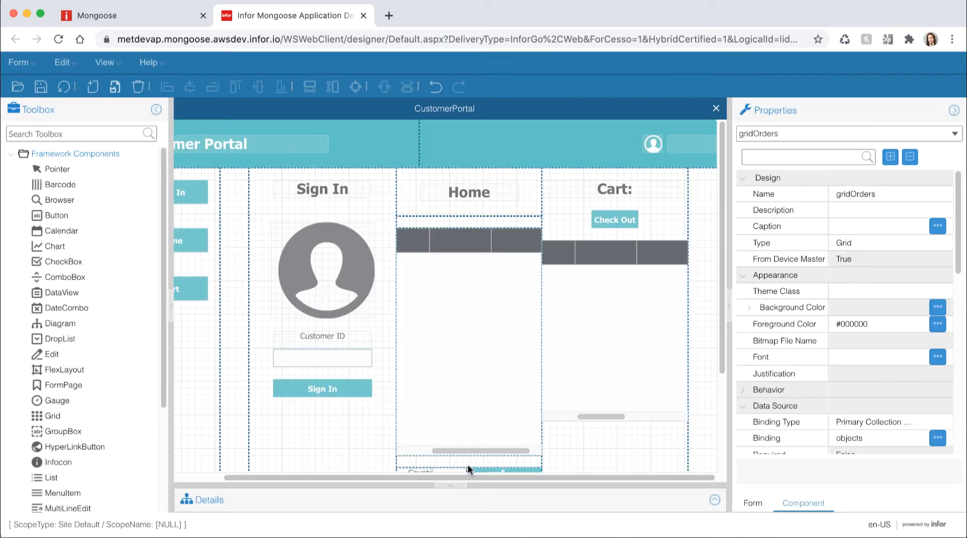
- Set the orders grid's Read-Only/Disable property to True and regenerate the form
click(613, 316)
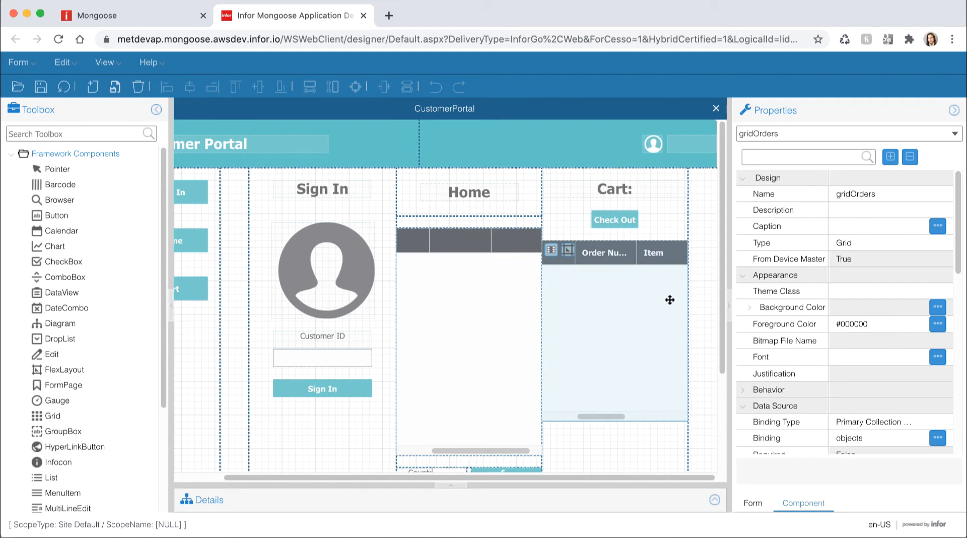
click(753, 392)
scroll(786, 383, down, 2)
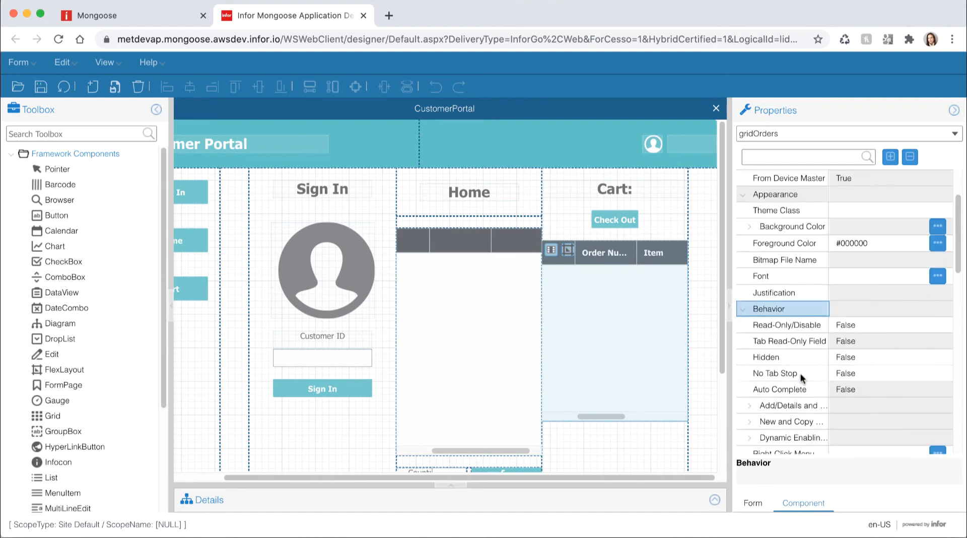
click(856, 325)
click(915, 325)
click(855, 343)
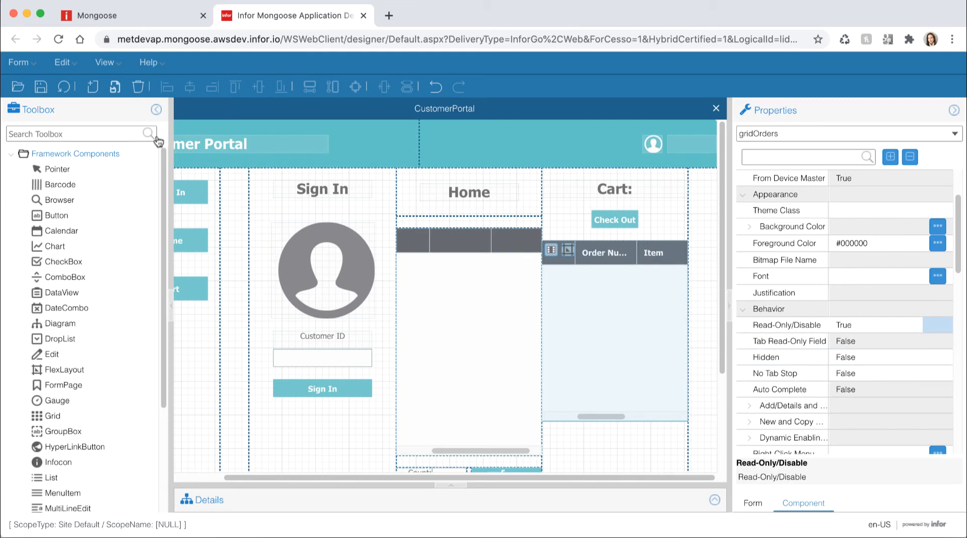
click(64, 87)
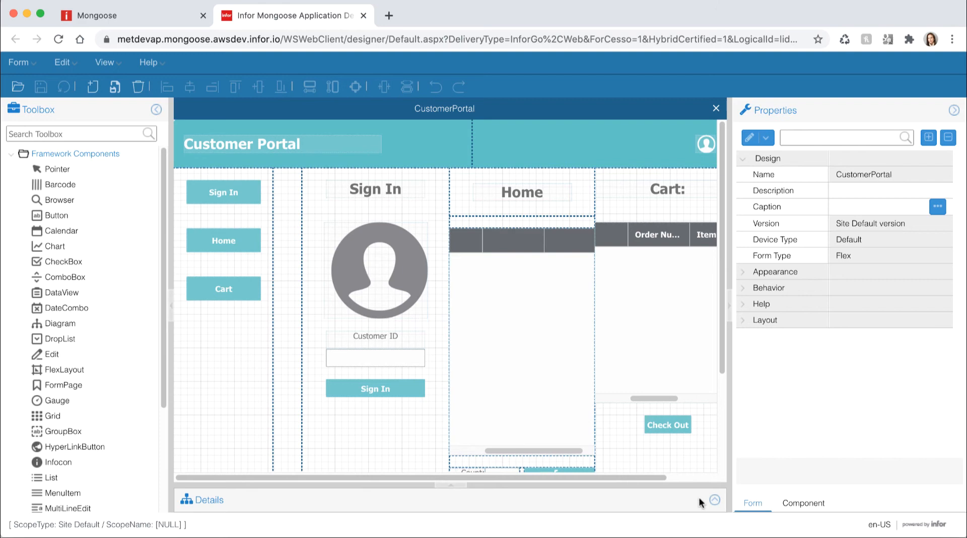
- Add an event handler for the StdFormPredisplay event to the CustomerPortal form
click(715, 500)
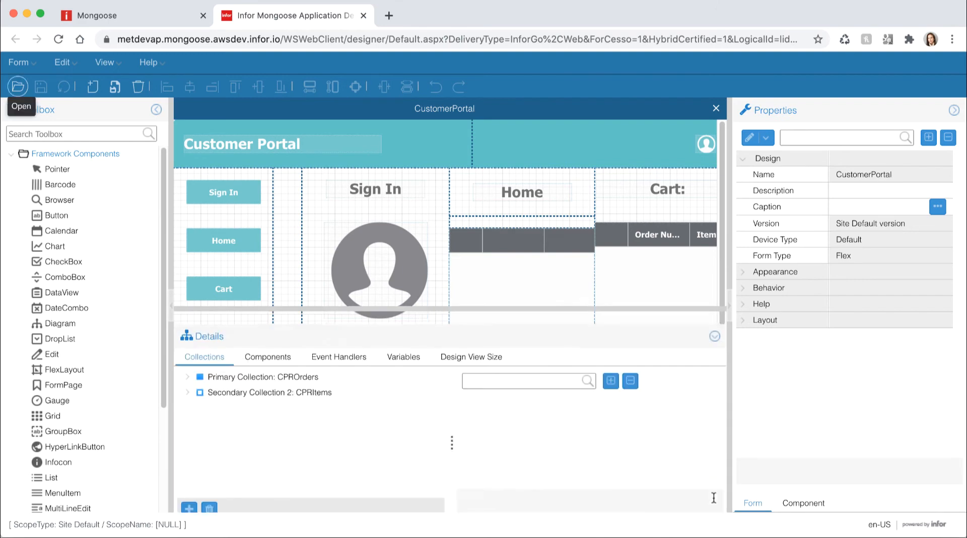
click(337, 344)
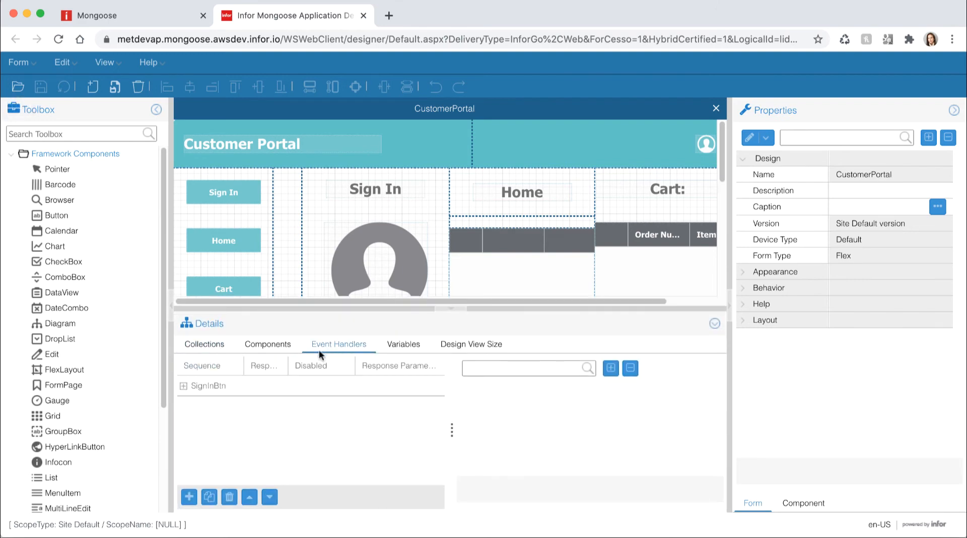
click(189, 497)
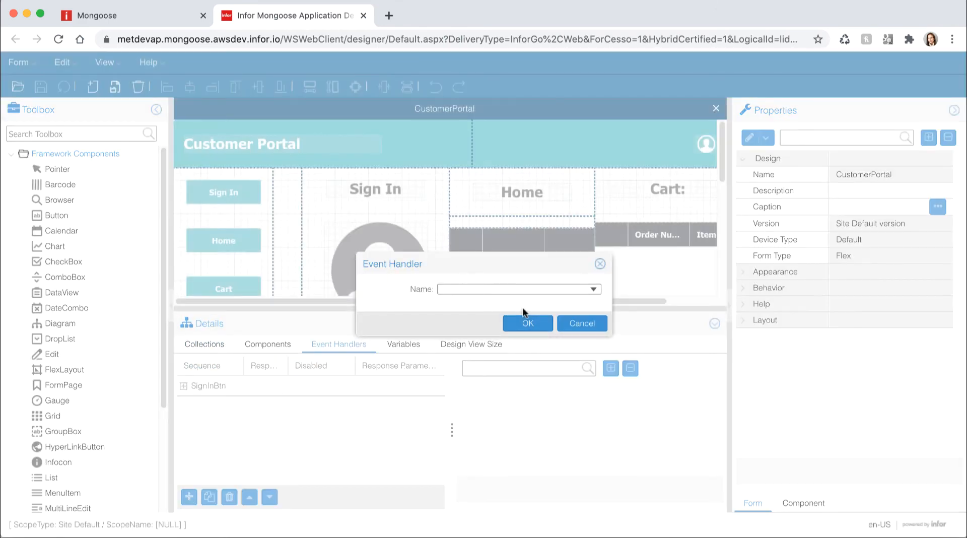
text(StdForm)
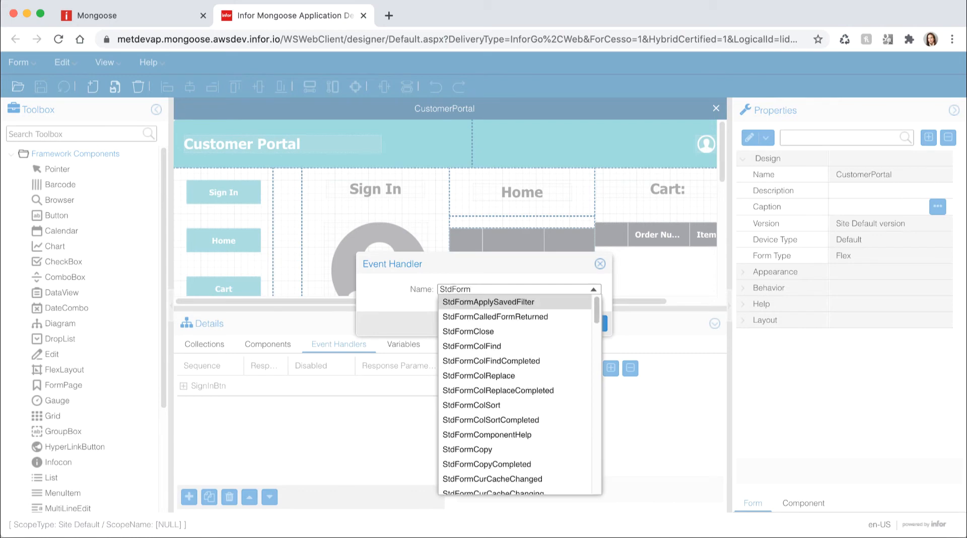
text(Pre)
click(512, 302)
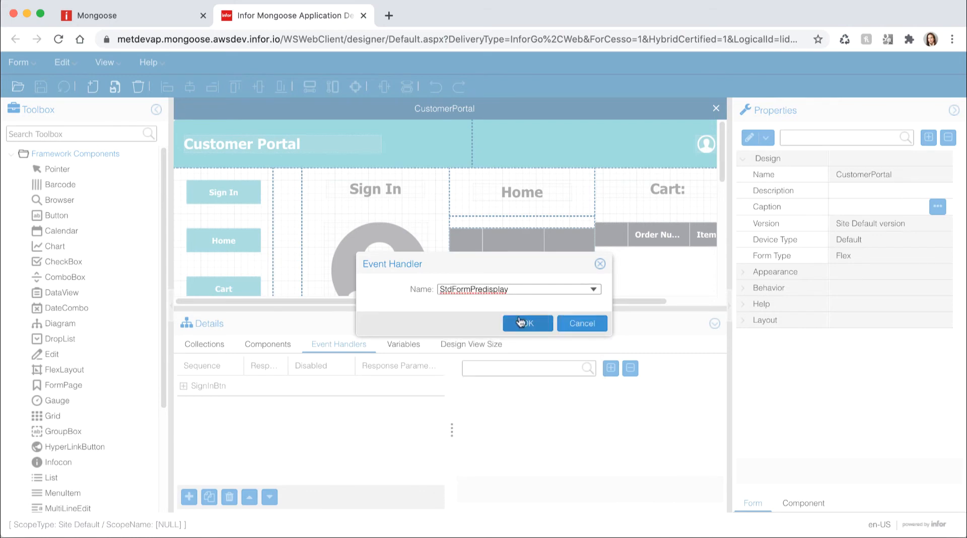
click(522, 322)
- Set the StdFormPredisplay event handler's response type to Set Values
click(549, 451)
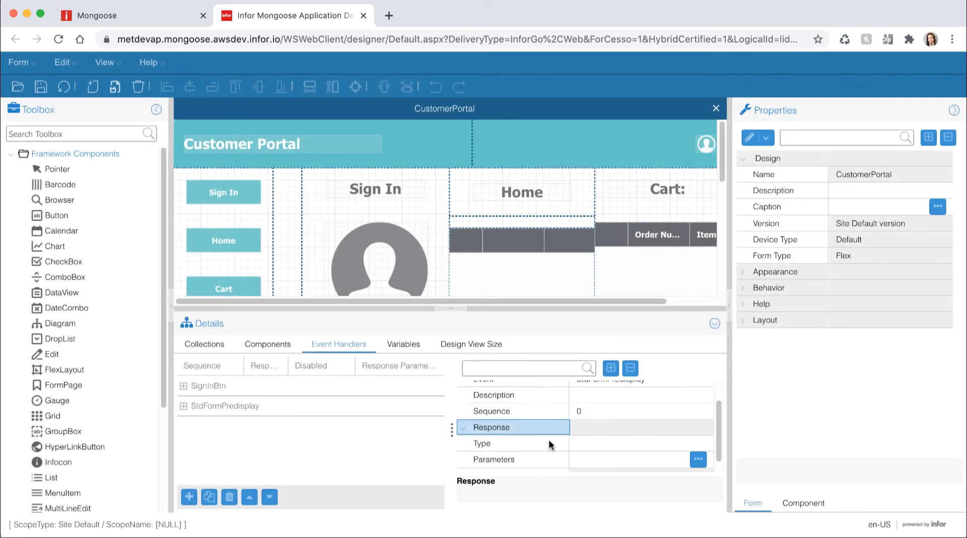
click(549, 443)
click(678, 431)
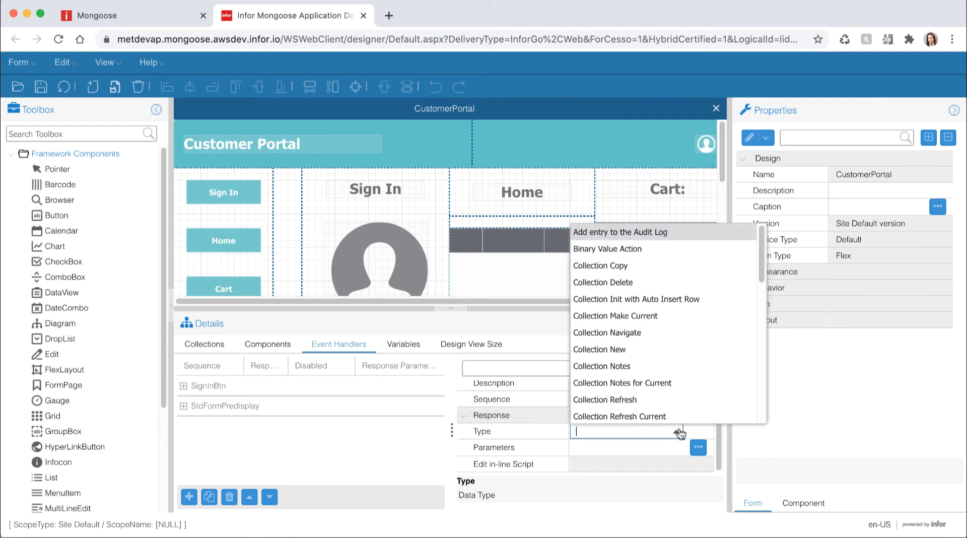
scroll(658, 371, down, 8)
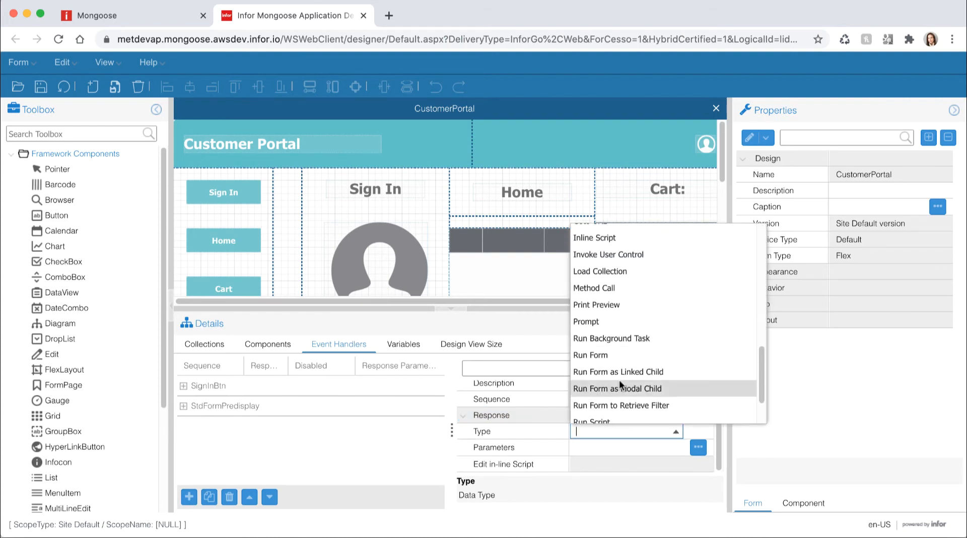
scroll(614, 363, down, 2)
click(616, 399)
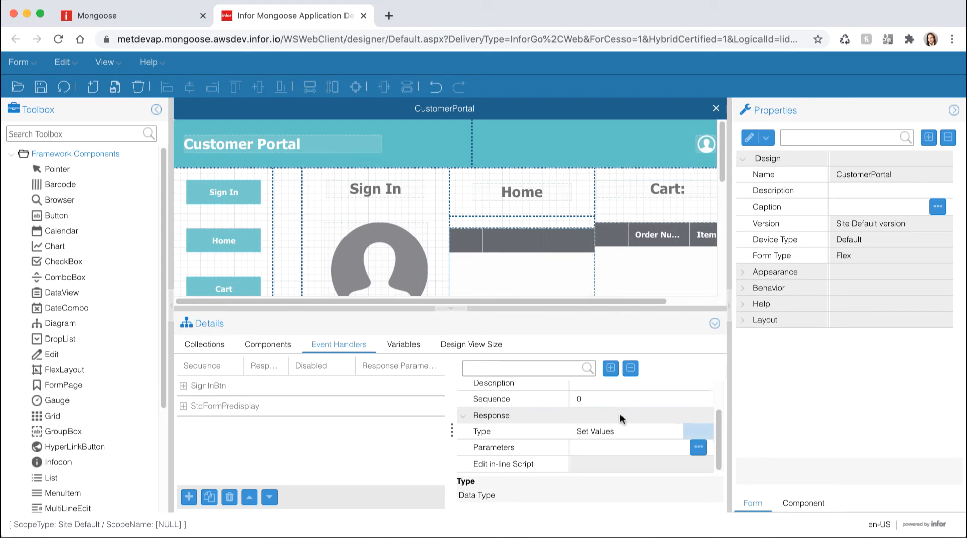
- Add a variable value pair that sets Page to 1 in the StdFormPredisplay handler's parameters
click(698, 448)
click(698, 449)
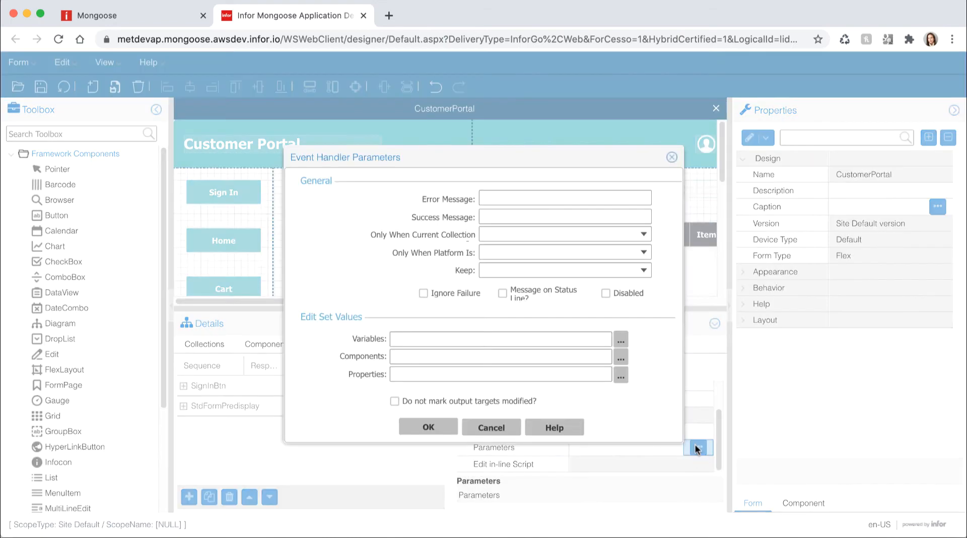
click(622, 339)
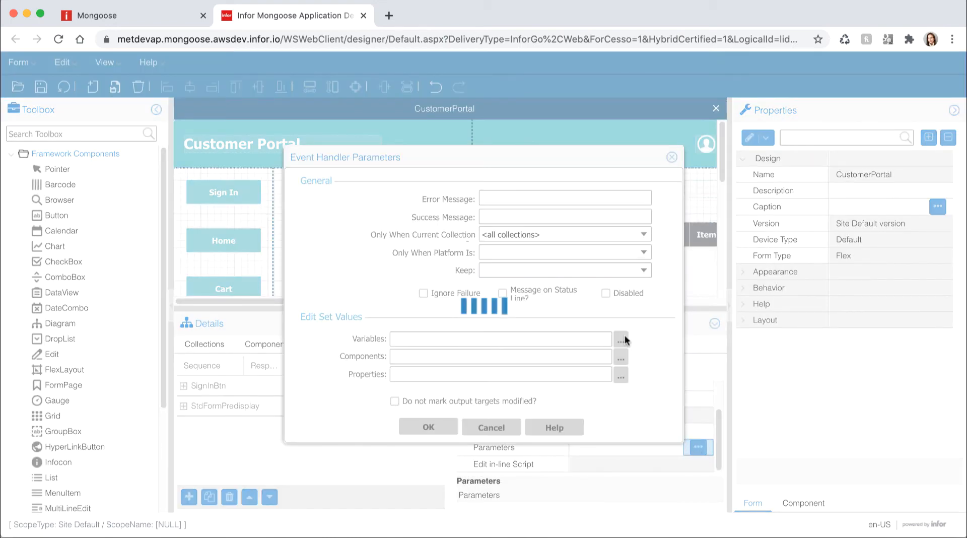
click(597, 268)
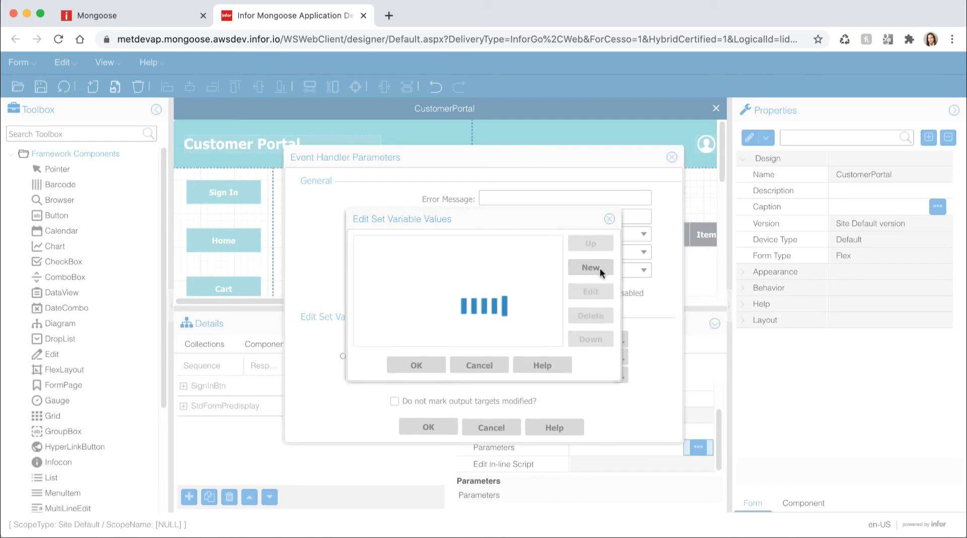
text(ge)
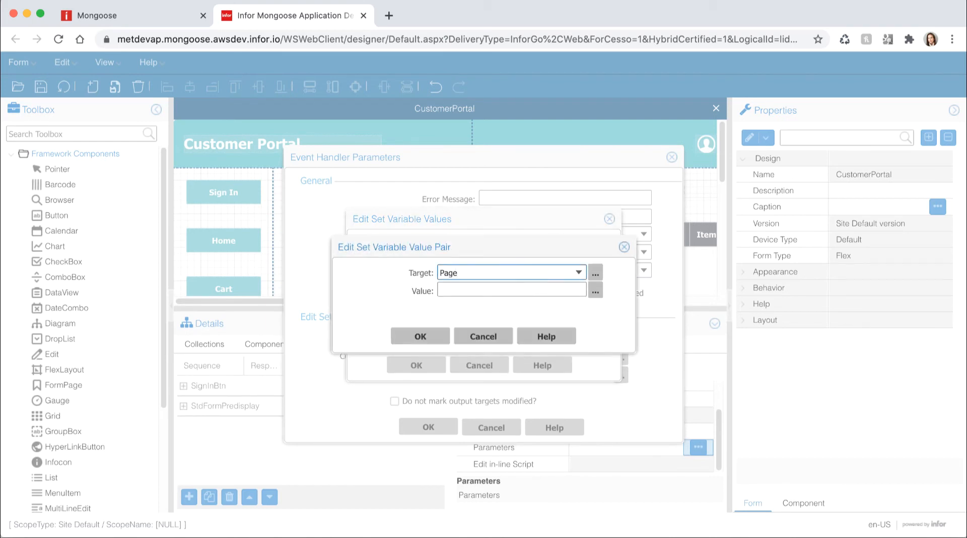
click(528, 290)
text(1)
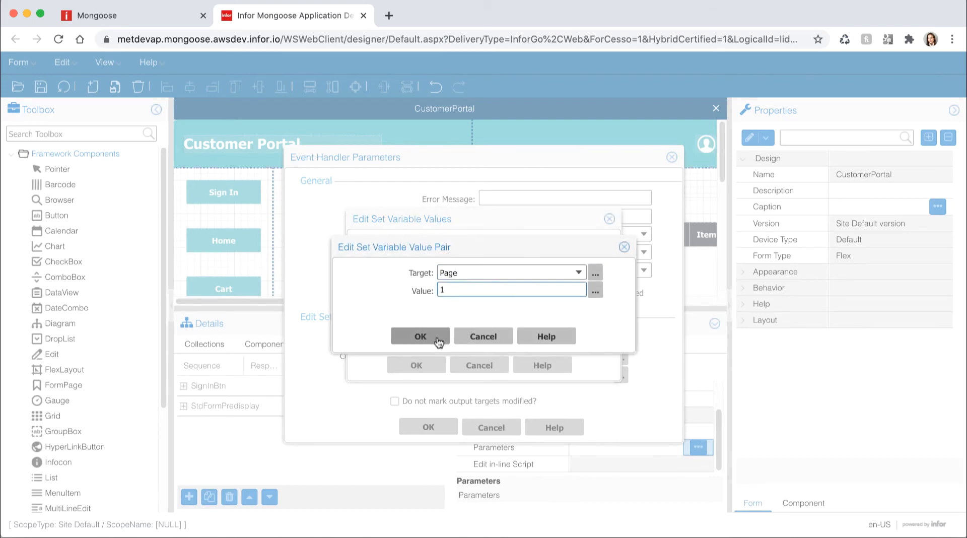
click(420, 336)
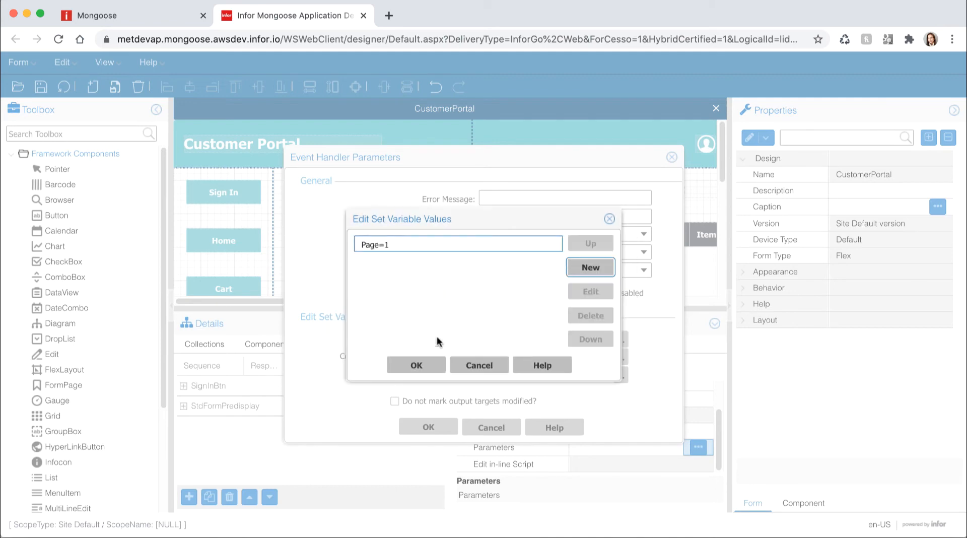
- Accept the Page=1 variable assignment and the StdFormPredisplay event handler's parameters
click(428, 364)
click(429, 427)
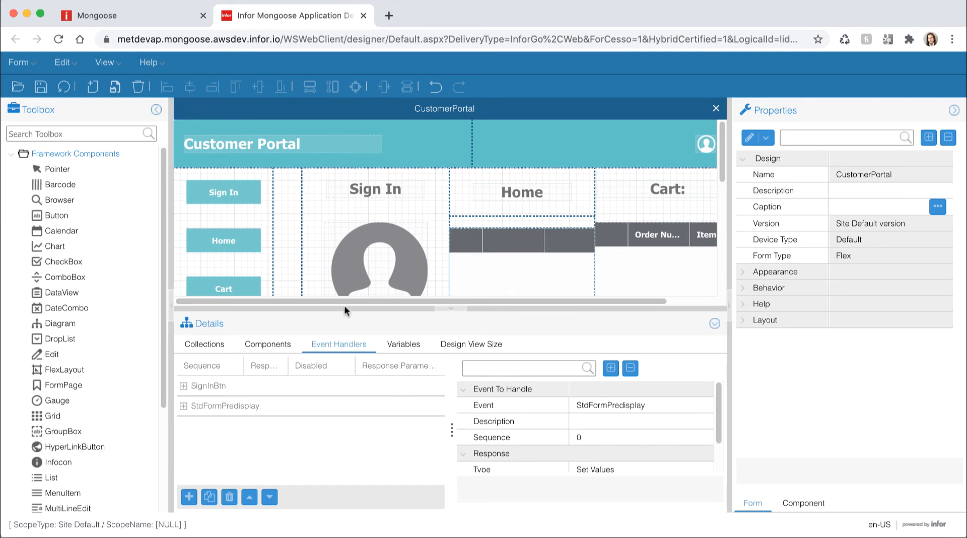
- Open the VisibleWhen condition for editing on the SignInPage region of flexLayoutMain
click(291, 230)
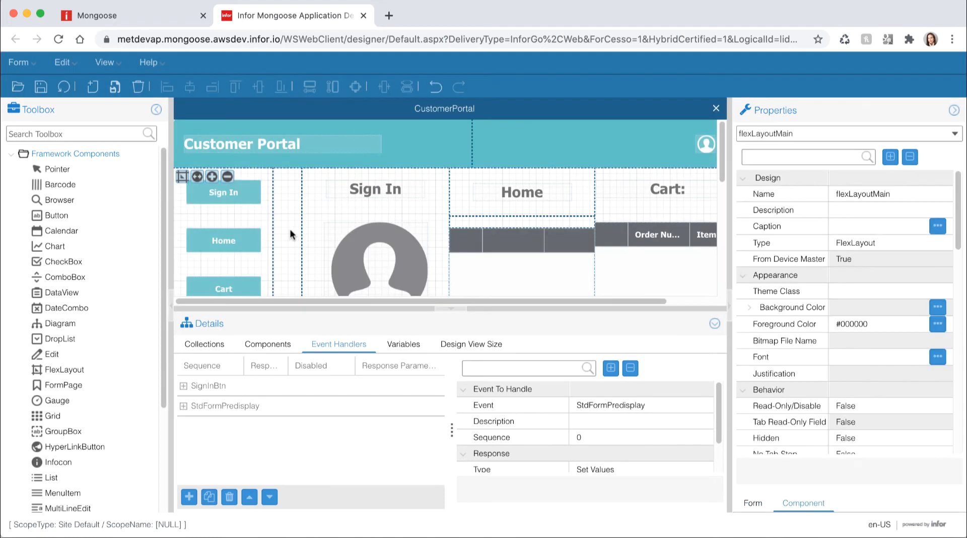
click(182, 176)
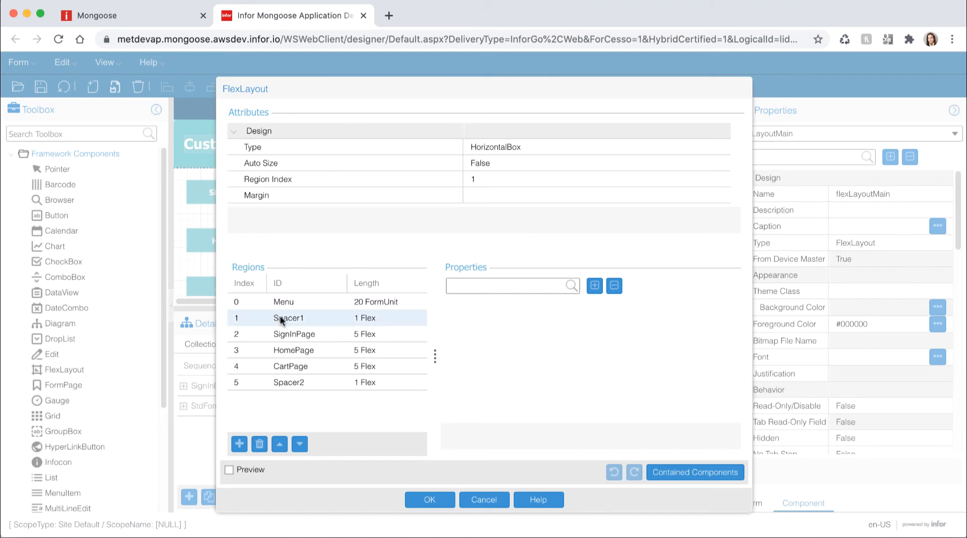
click(292, 334)
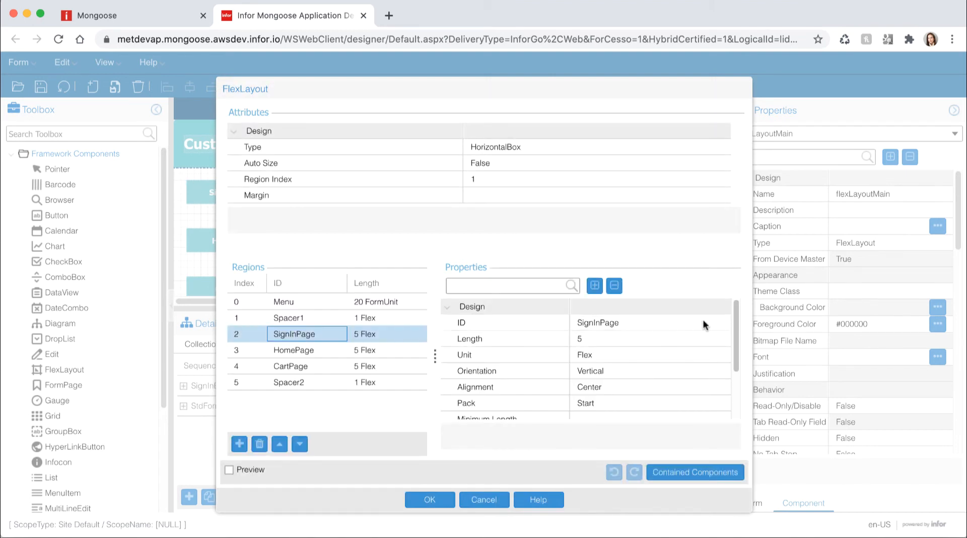
drag(736, 320, 737, 380)
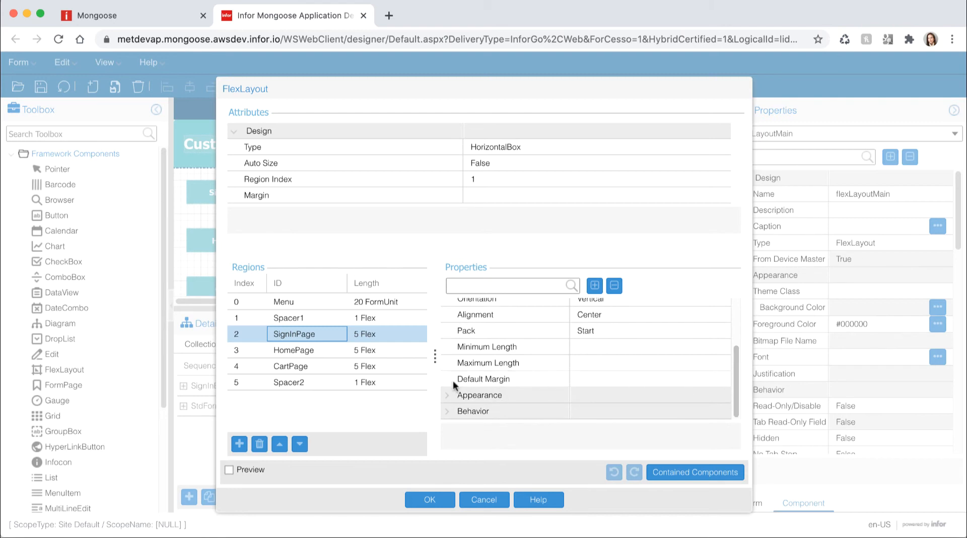
click(448, 410)
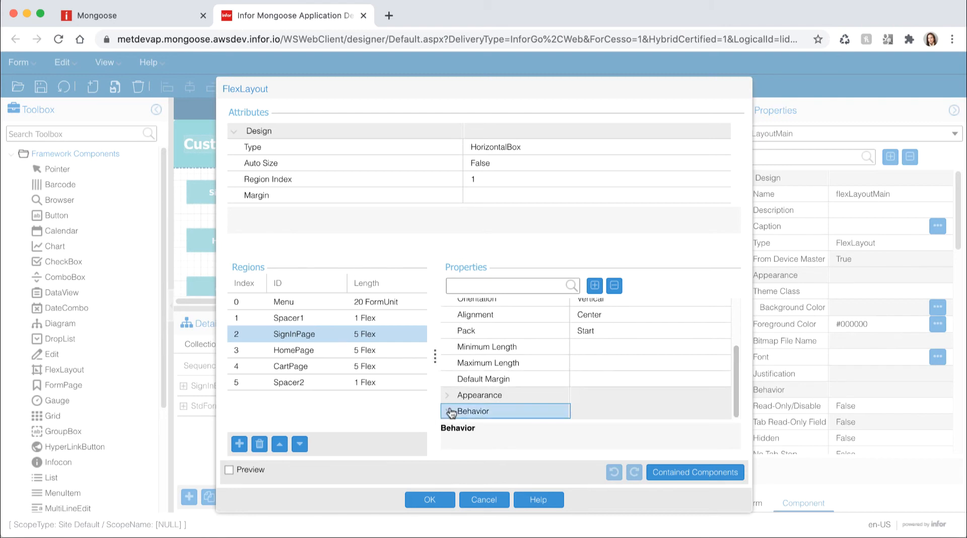
click(588, 394)
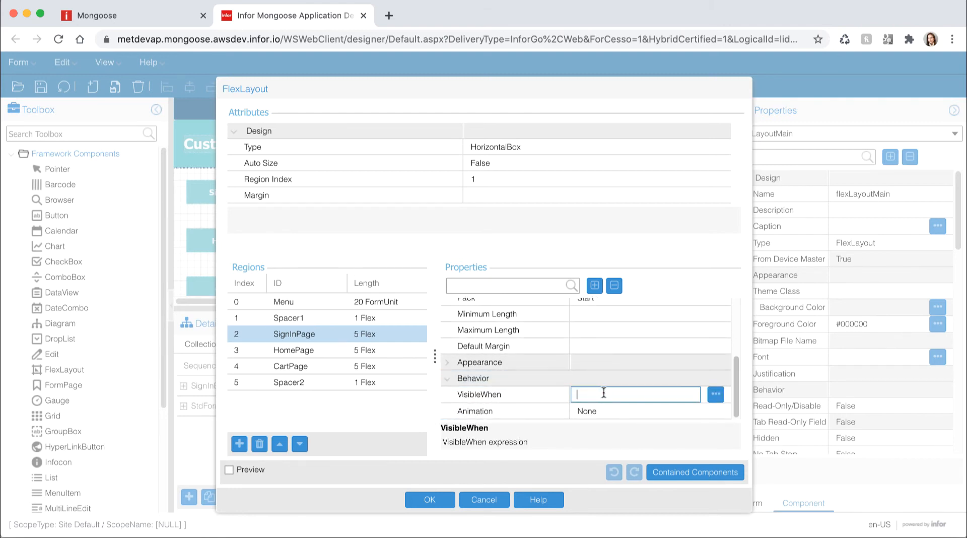
click(715, 395)
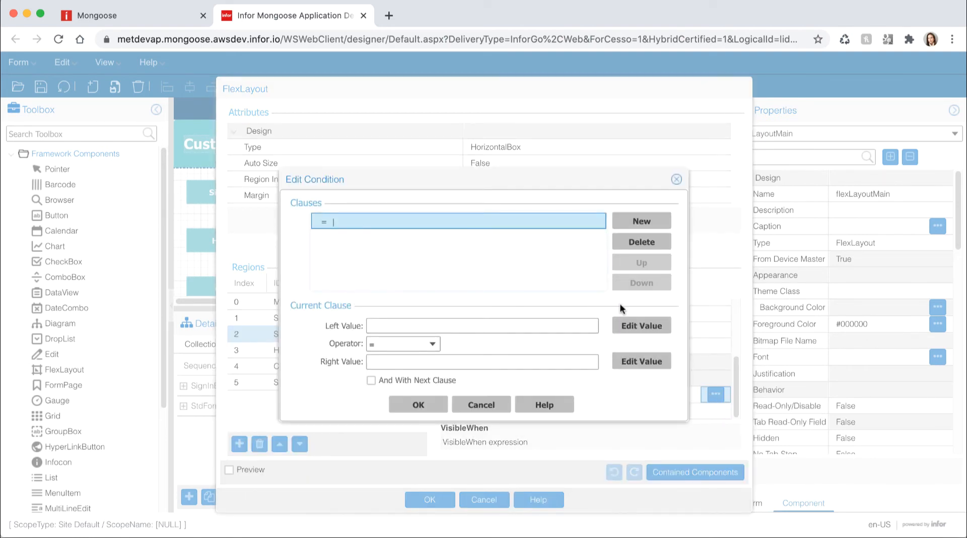
- Set the left value of the SignInPage condition to the variable value Page
click(619, 325)
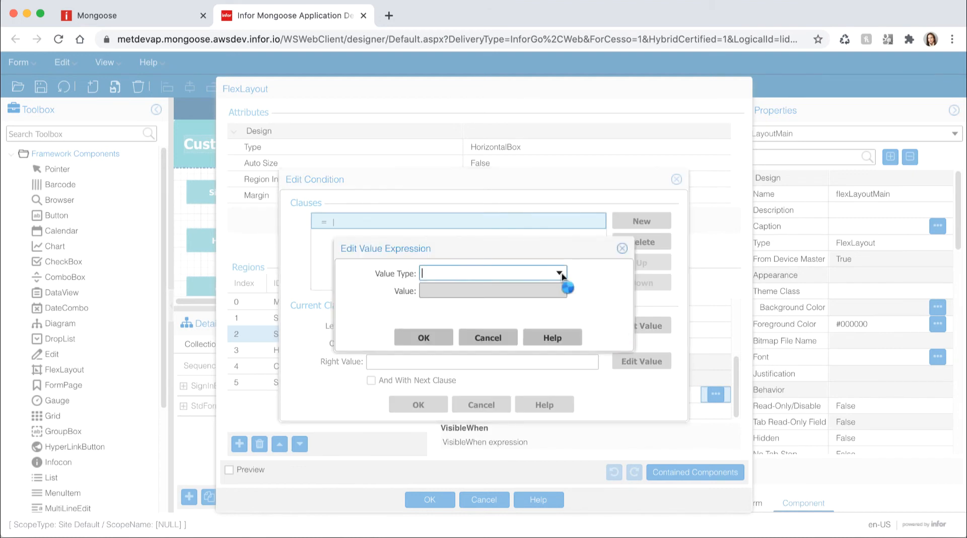
click(559, 273)
click(479, 307)
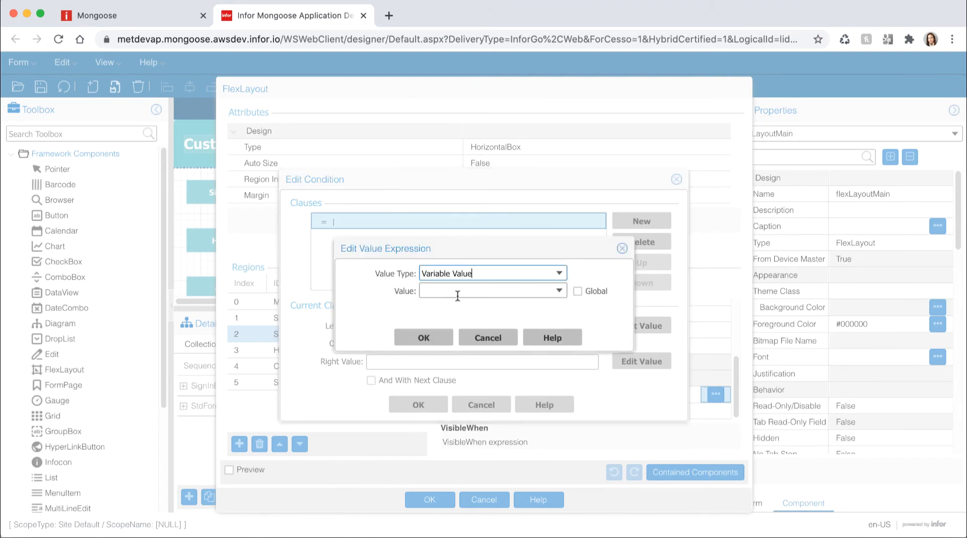
click(458, 291)
text(Page)
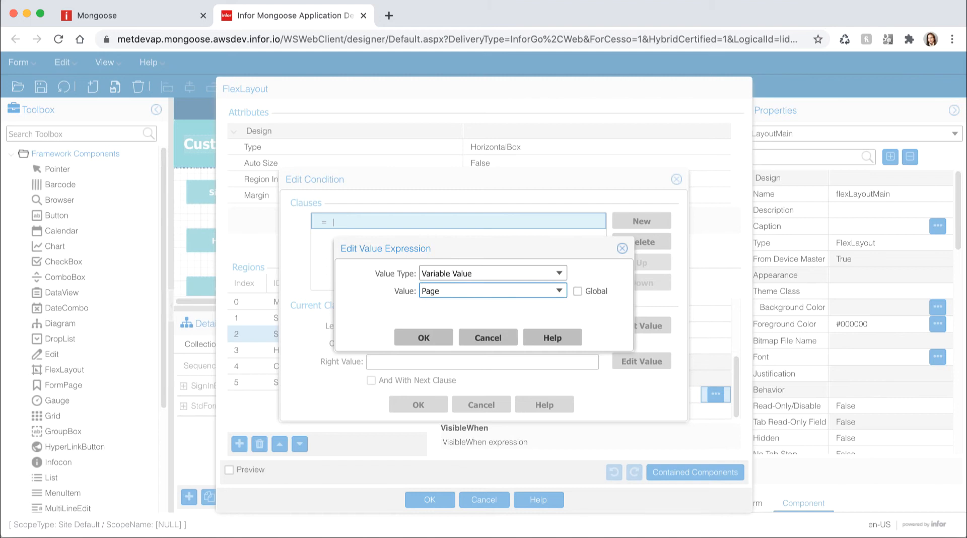
click(424, 338)
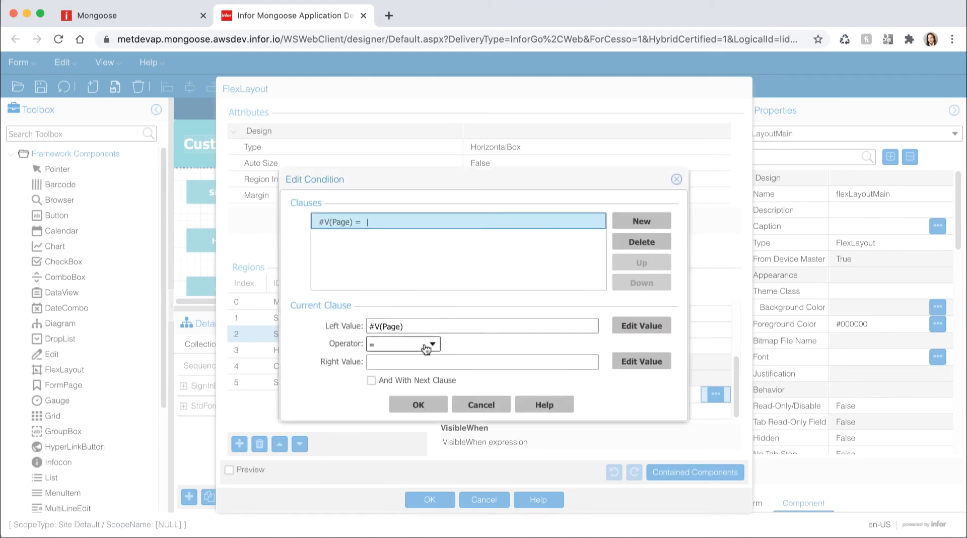
- Set the SignInPage condition's right value to the literal 1 with the = operator and accept the condition
click(434, 346)
click(432, 344)
click(626, 369)
click(555, 273)
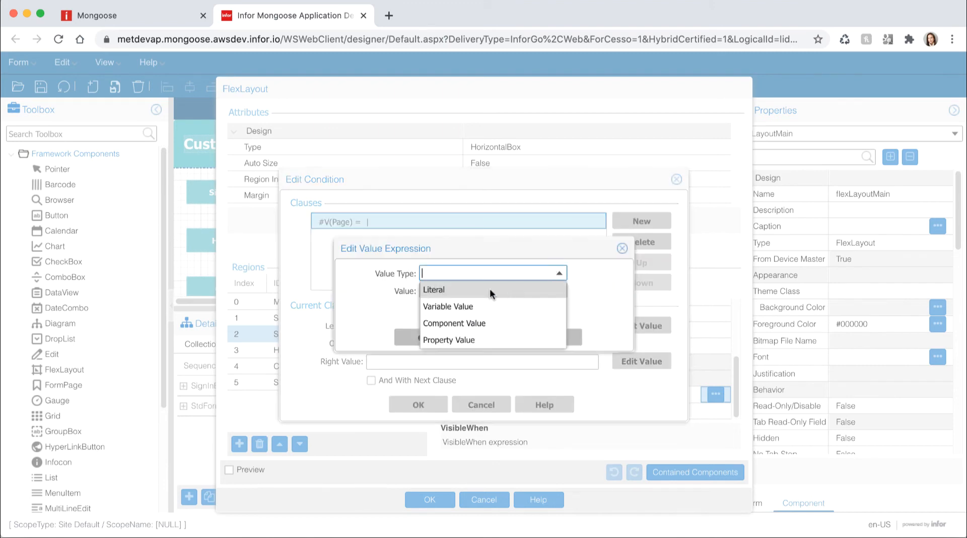
click(487, 289)
click(486, 290)
text(1)
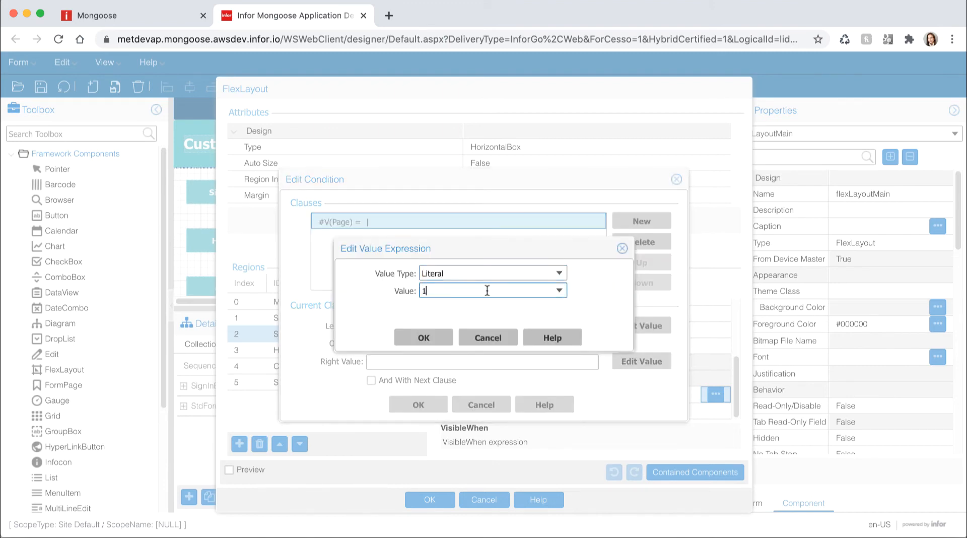
click(414, 337)
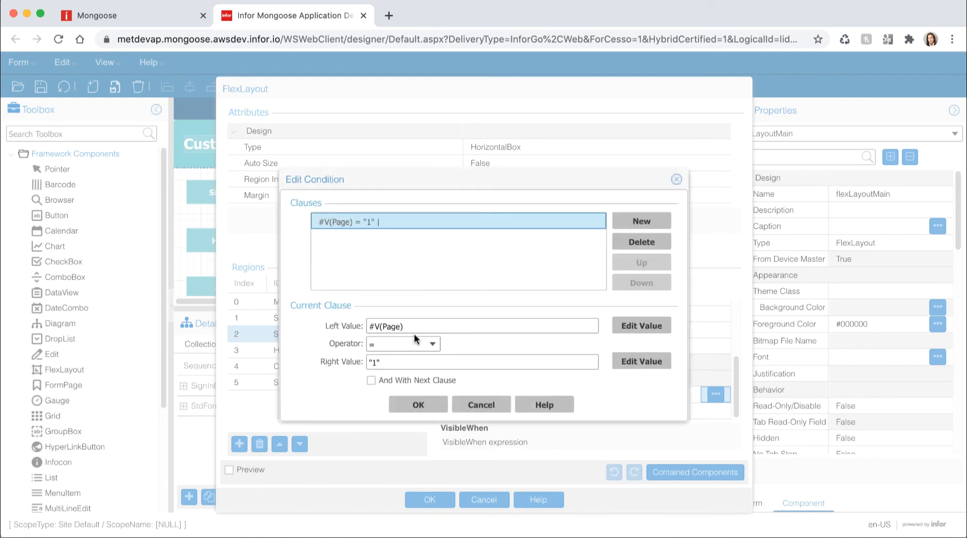
click(418, 406)
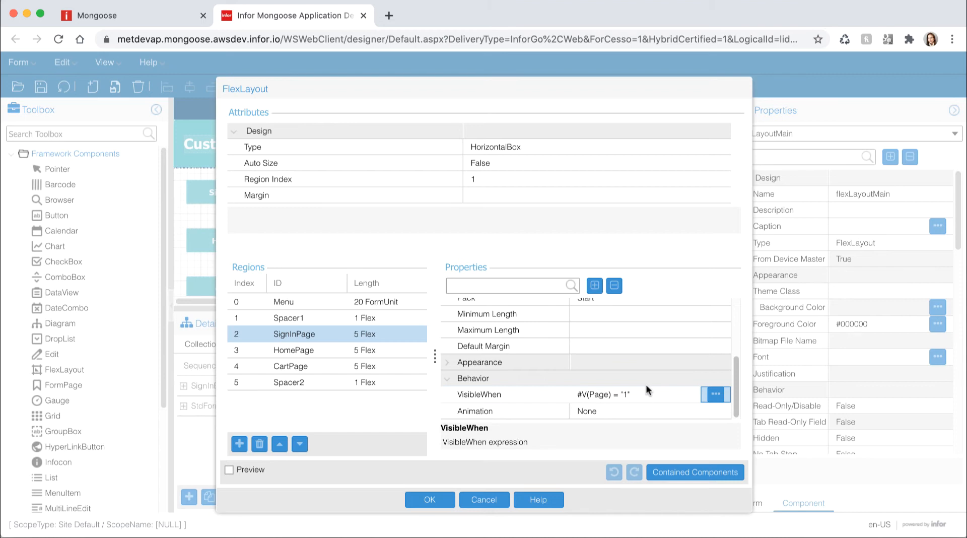
- Set Visible in Design Mode to True for the SignInPage region
click(640, 392)
click(694, 396)
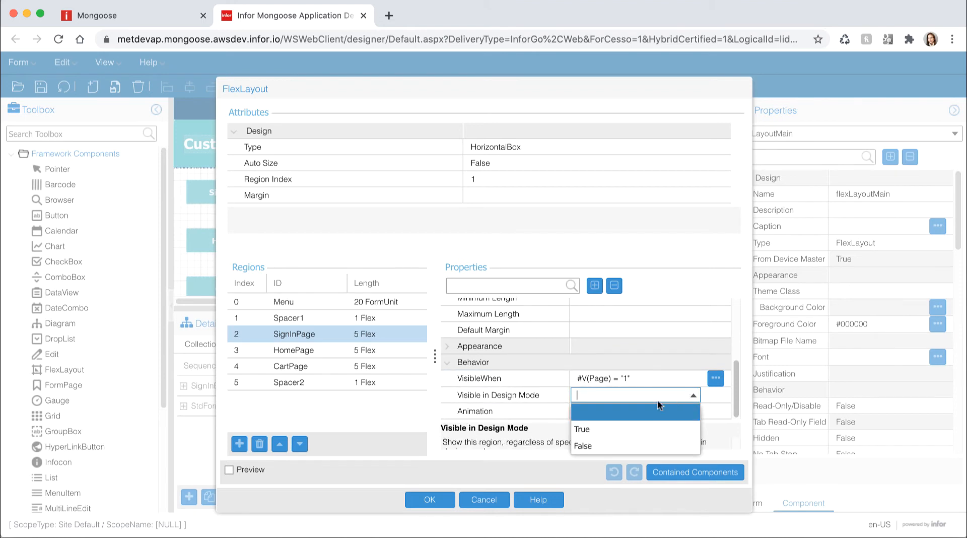
click(605, 428)
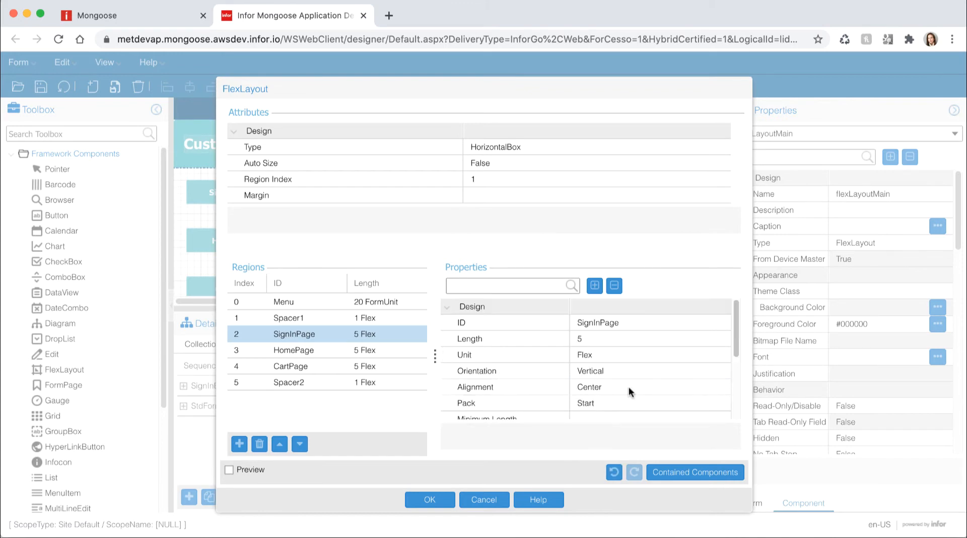
- Copy SignInPage's VisibleWhen expression to the HomePage region and change it to #V(Page) = "2"
scroll(628, 386, down, 3)
click(641, 378)
key(ctrl+c)
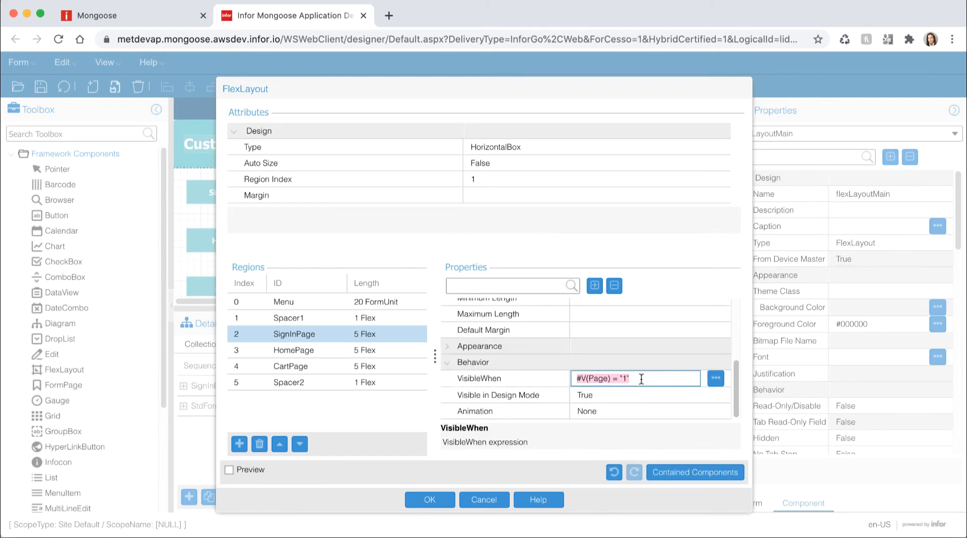
click(376, 347)
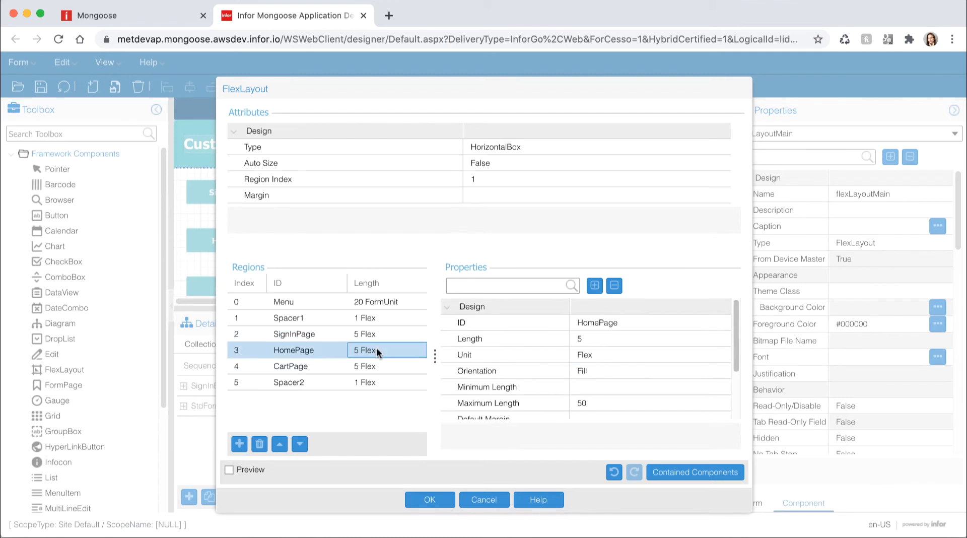
scroll(633, 385, down, 3)
click(613, 393)
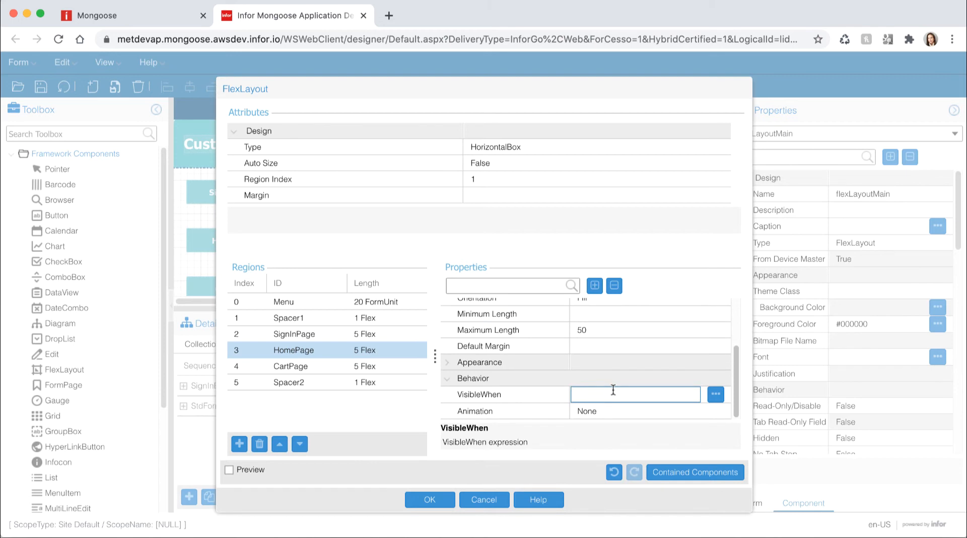
text(#V(Page) = "1")
key(Left)
key(Return)
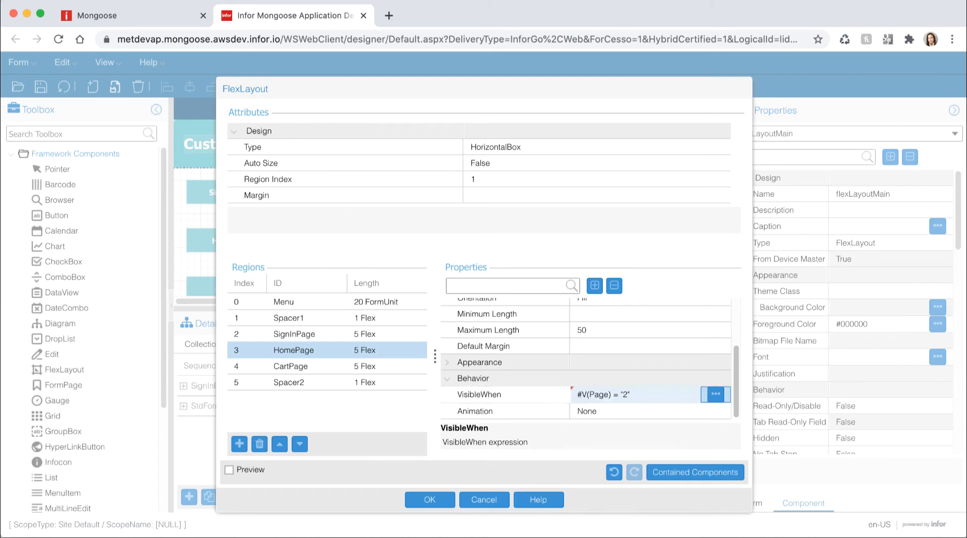
- Set Visible in Design Mode to True for the HomePage region
scroll(665, 403, down, 3)
click(634, 396)
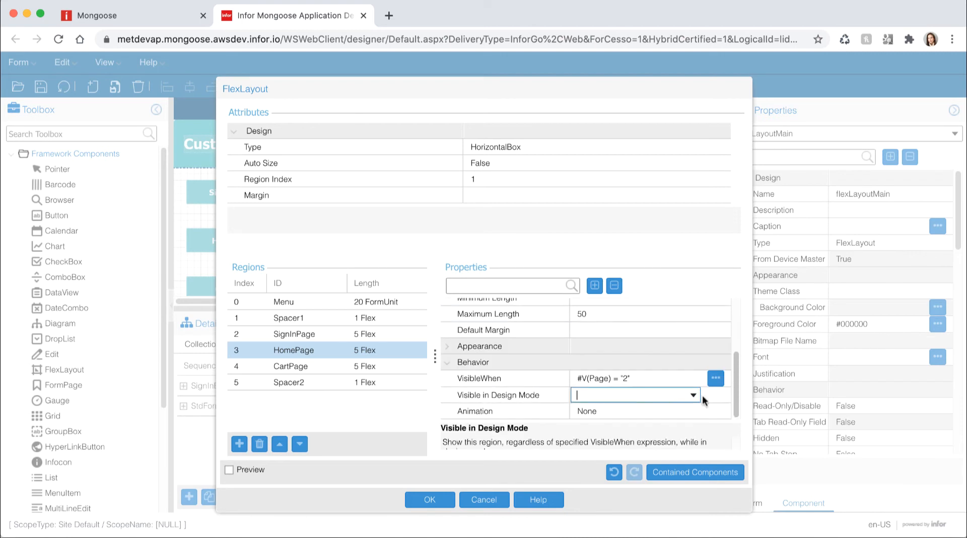
click(693, 395)
click(596, 429)
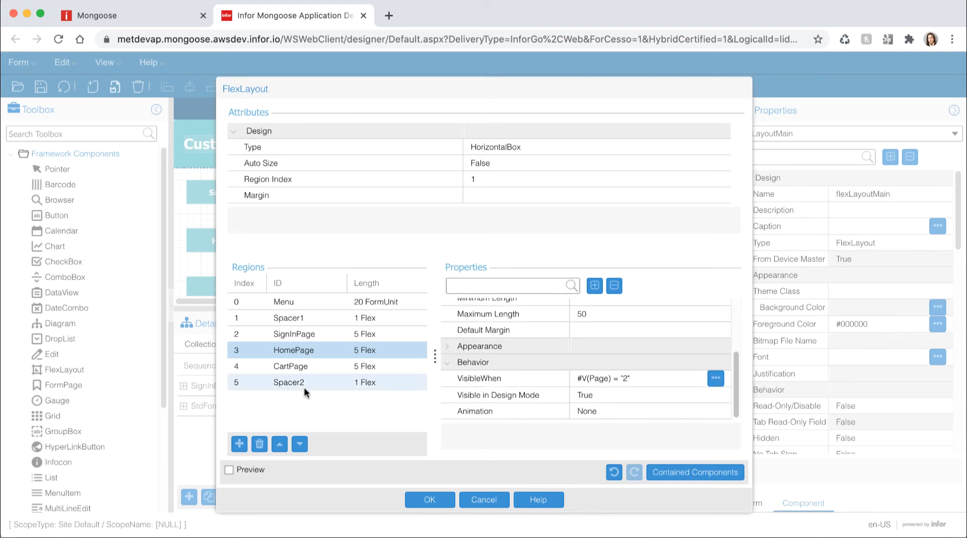
- Paste the copied VisibleWhen expression into the CartPage region and change it to #V(Page) = "3"
click(301, 368)
scroll(576, 367, down, 3)
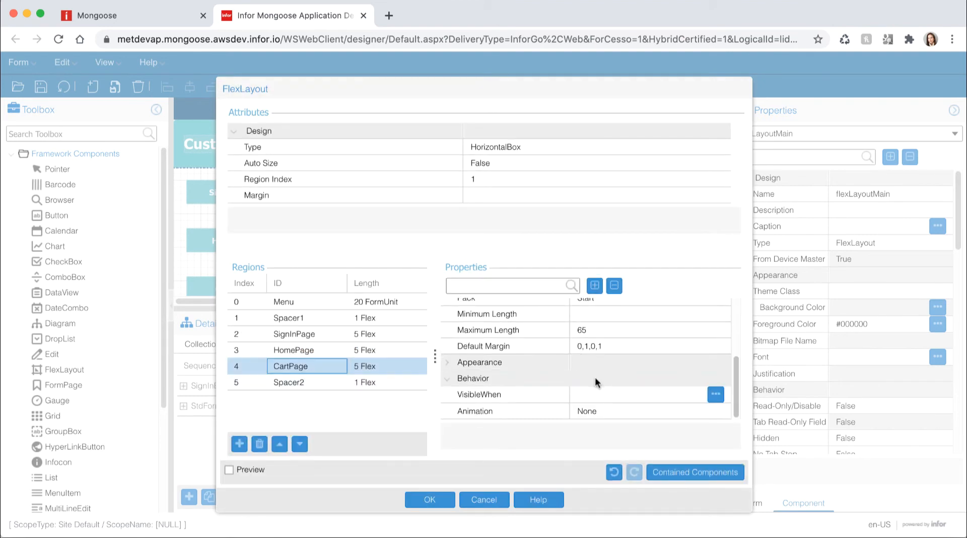
click(605, 394)
key(ctrl+v)
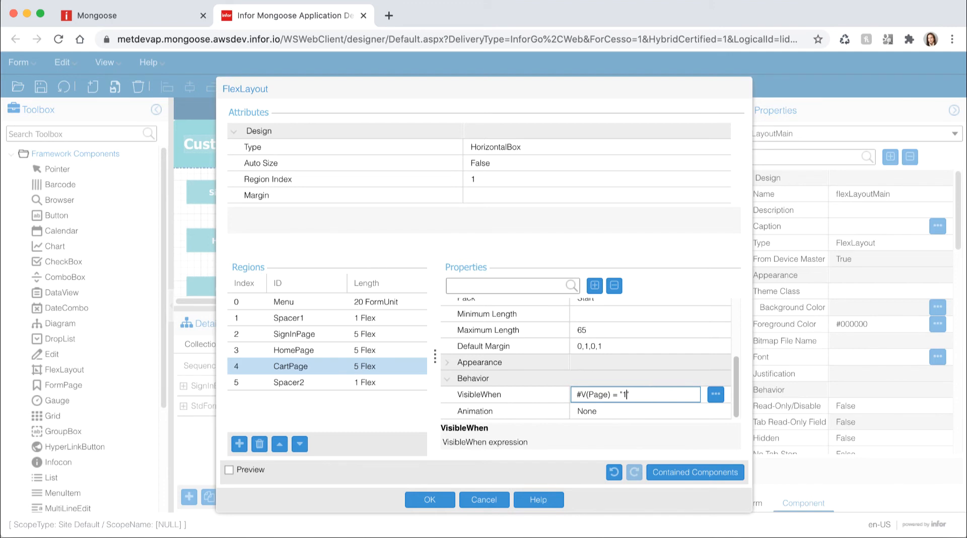
key(Return)
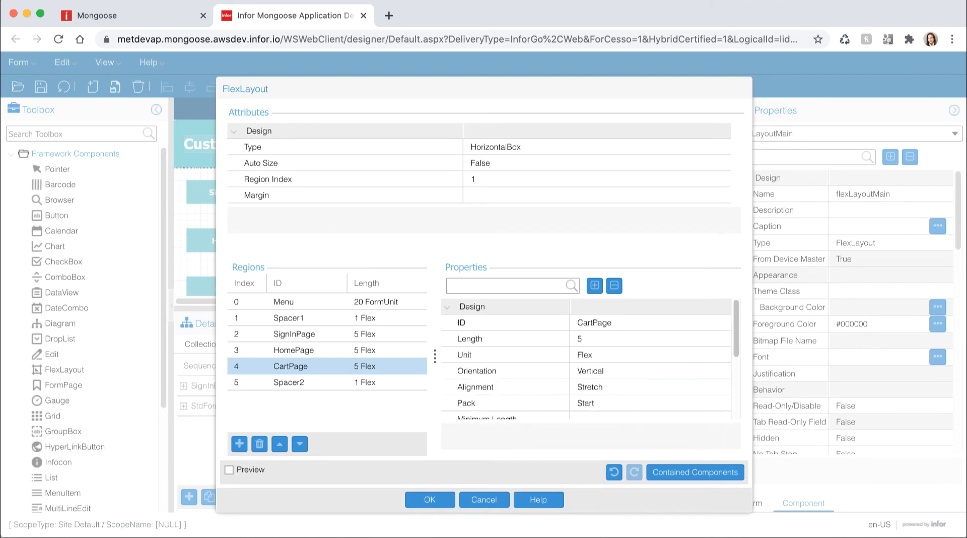
- Set Visible in Design Mode to True for the CartPage region and accept the flex layout changes
scroll(697, 394, down, 4)
click(658, 397)
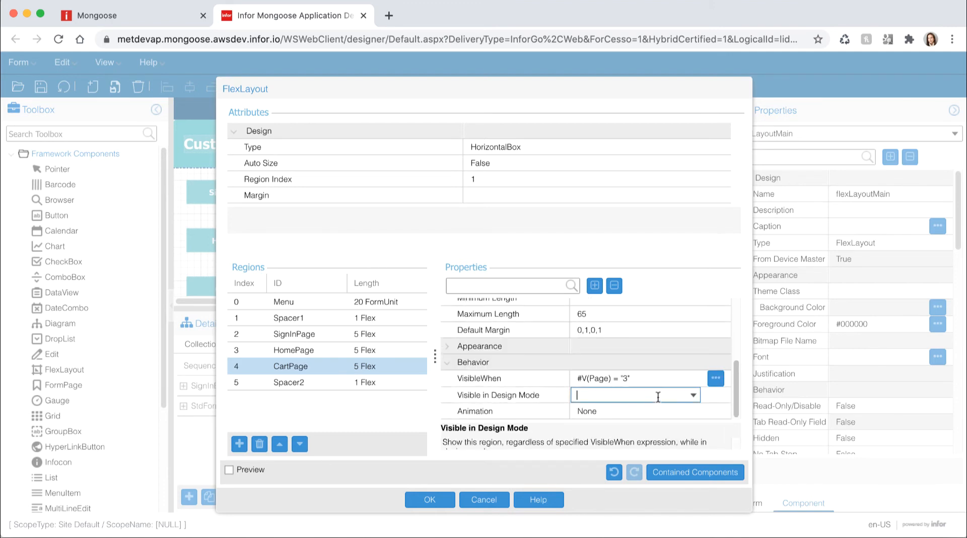
click(693, 395)
click(603, 423)
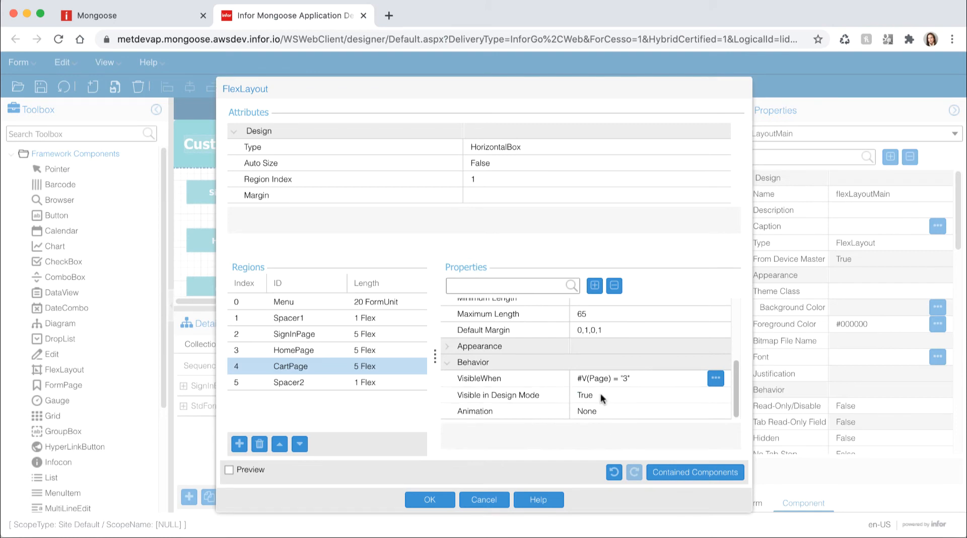
click(430, 499)
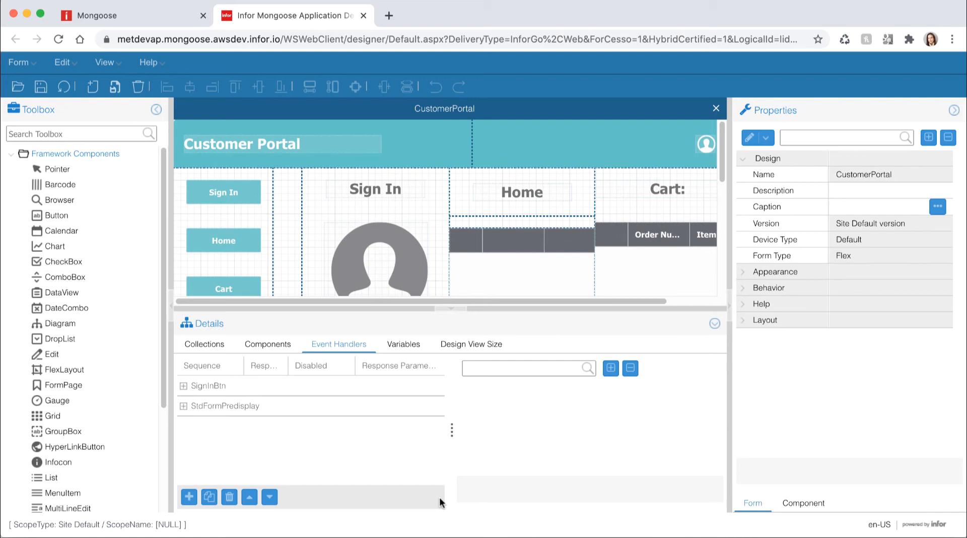
- Add an event handler for an event named SignInBtn2 to the CustomerPortal form
click(188, 499)
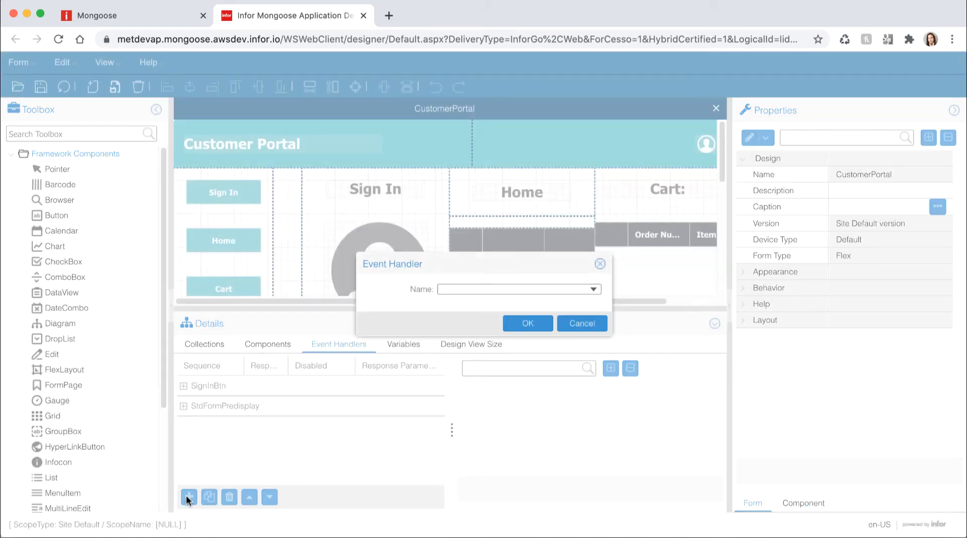
text(SignInBtn)
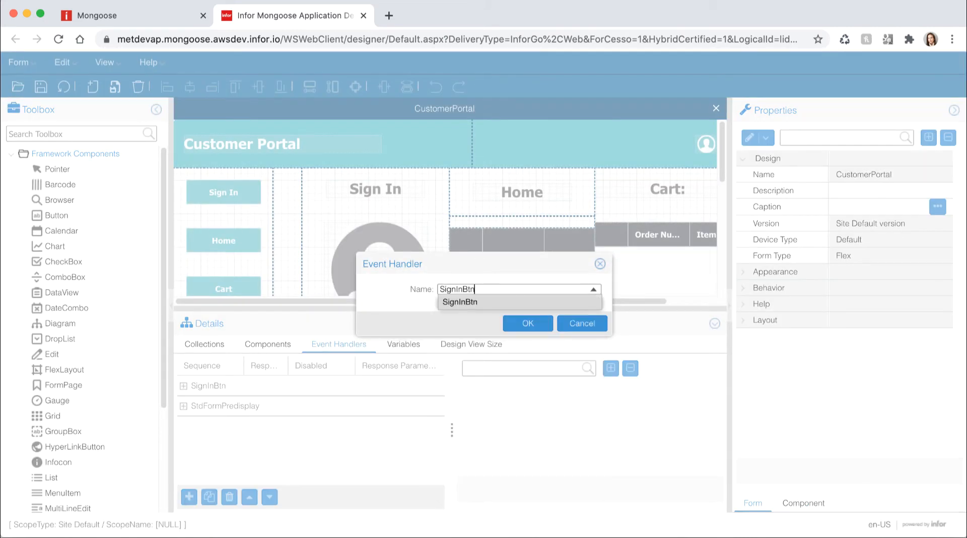
text(2)
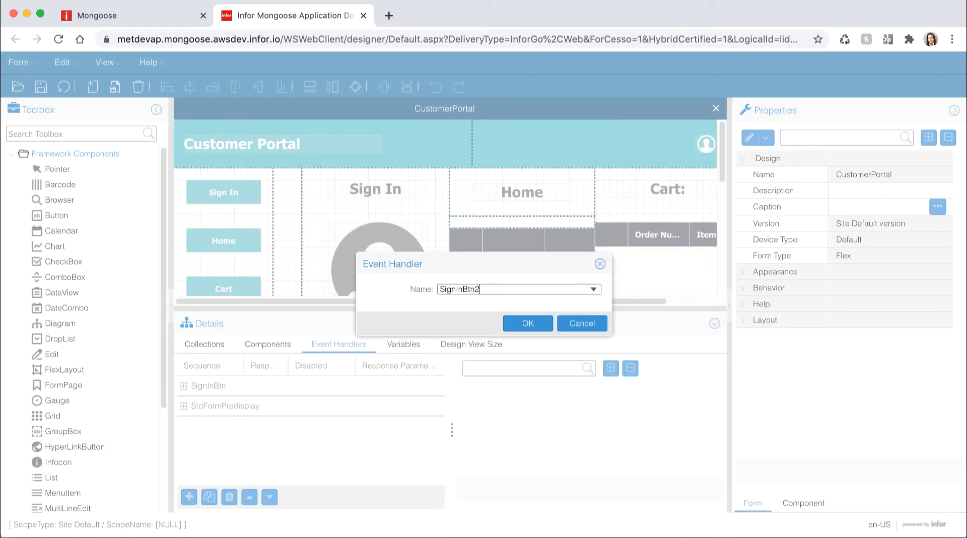
click(522, 326)
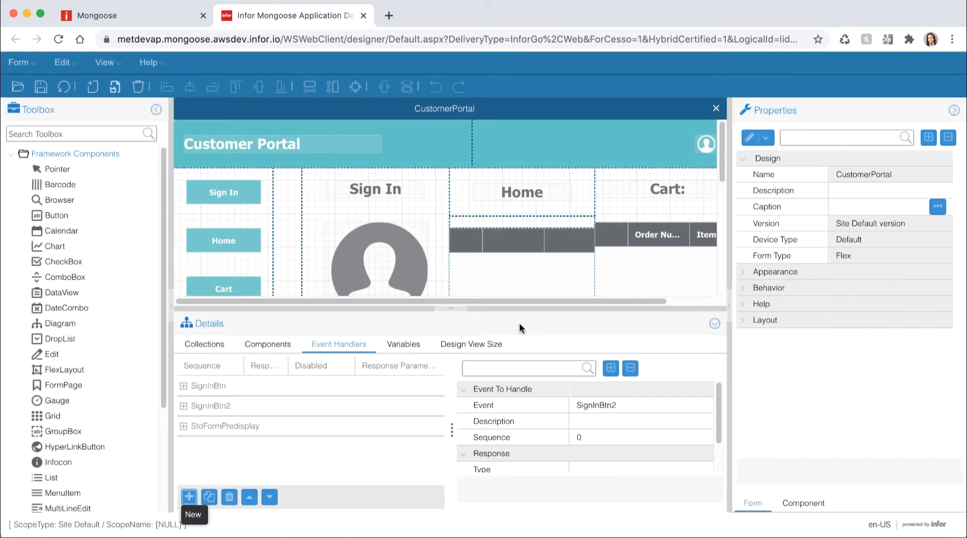
- Set the response type of the SignInBtn2 event handler to Set Values
click(609, 468)
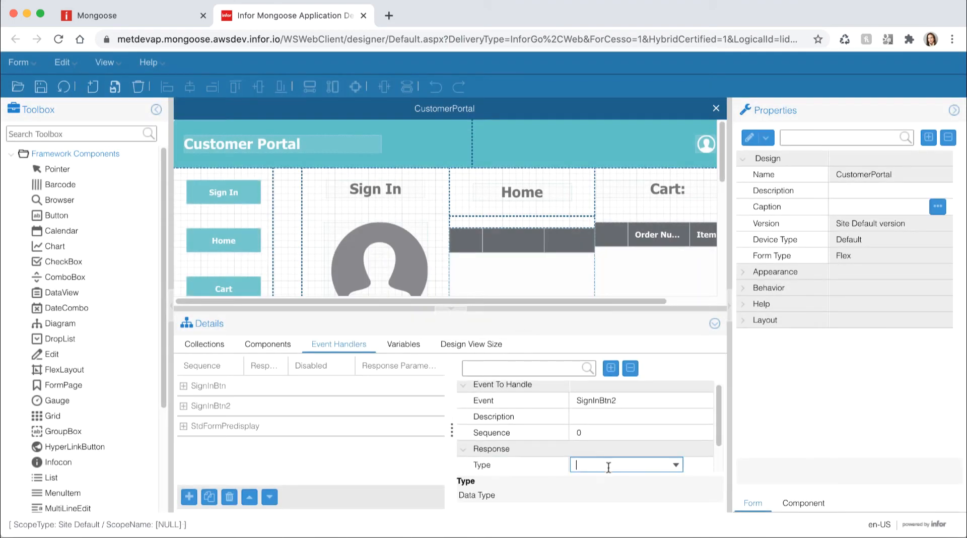
click(676, 466)
scroll(670, 398, down, 10)
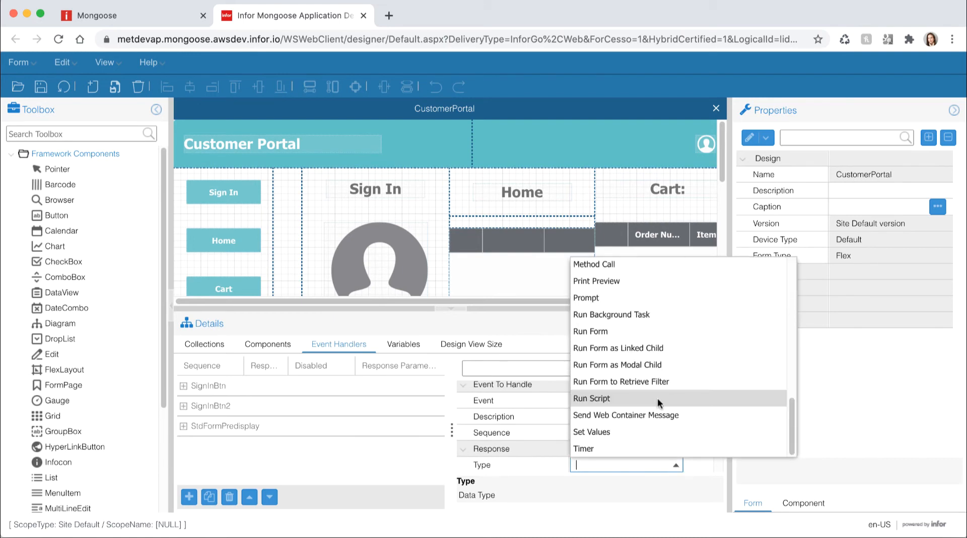
click(610, 429)
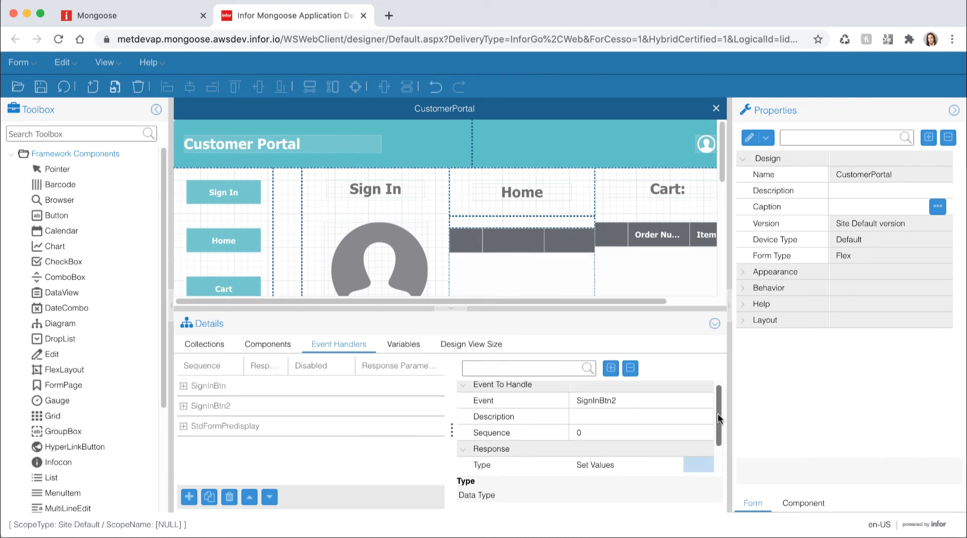
- Define the SignInBtn2 handler's parameters so that the variable Page is set to 1
drag(718, 413, 721, 442)
click(633, 448)
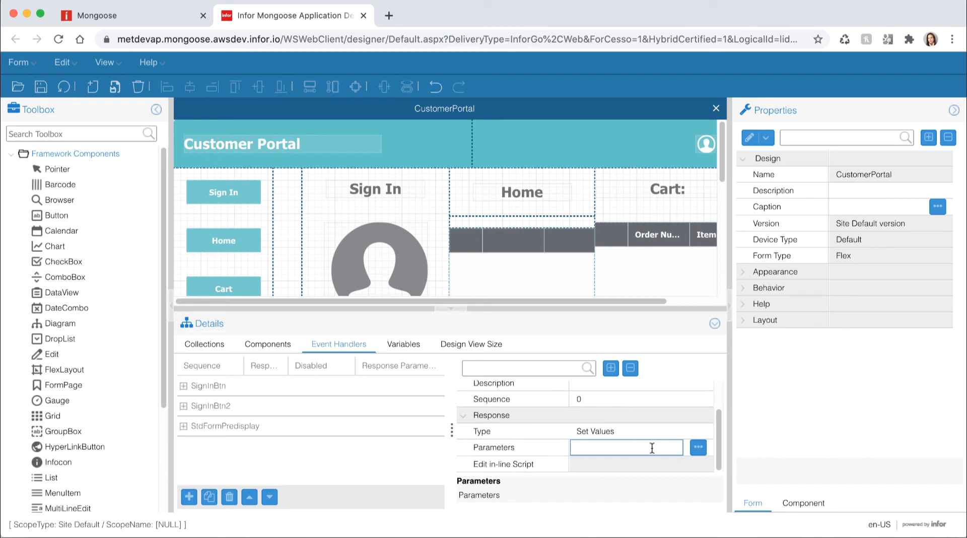
click(698, 448)
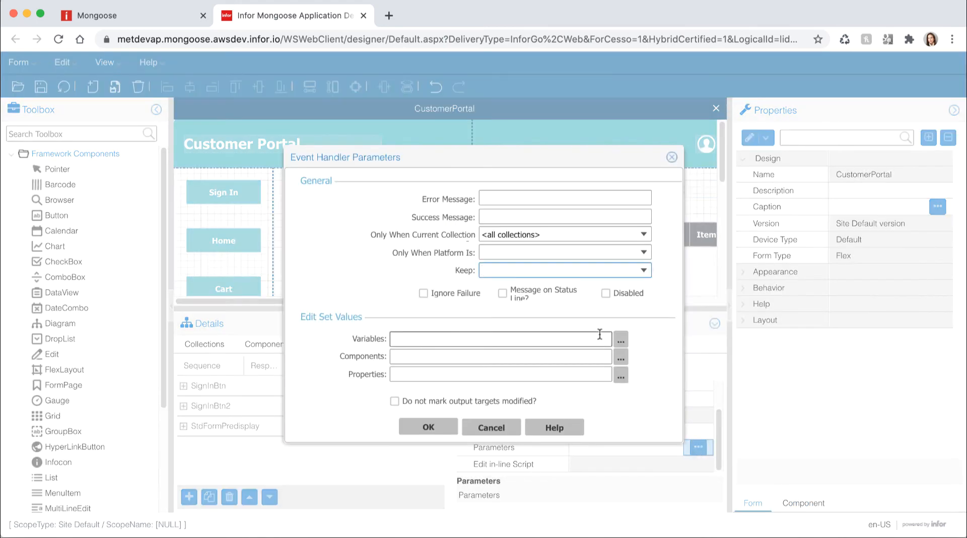
click(622, 339)
click(592, 266)
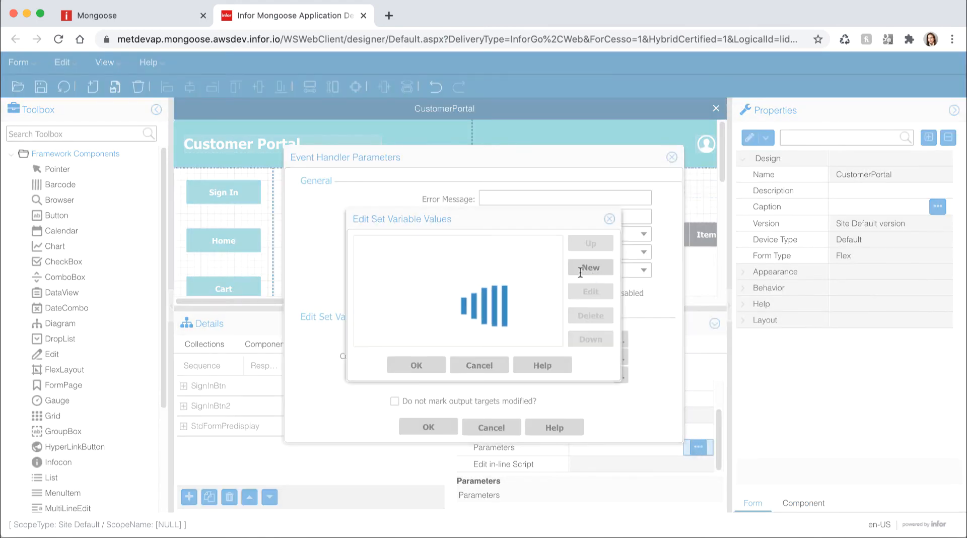
text(Page)
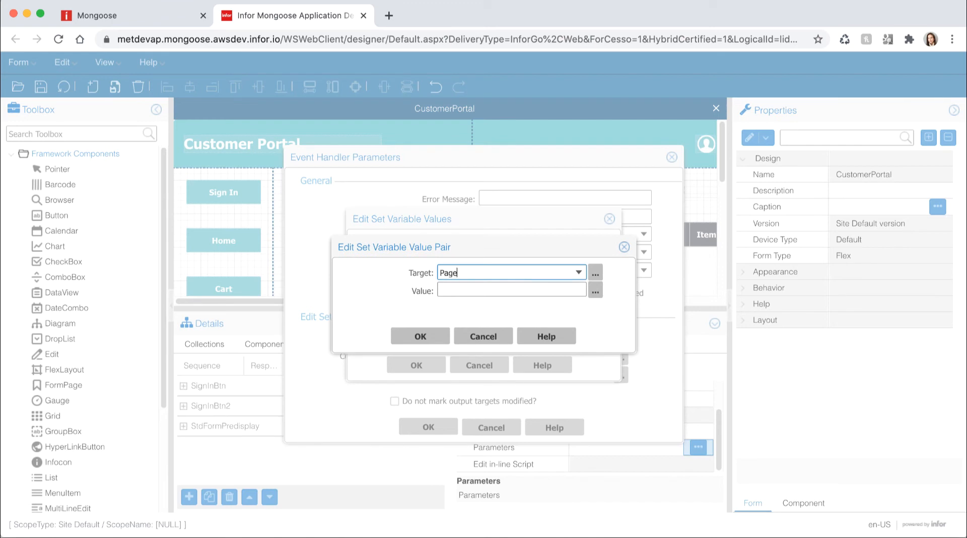
key(Tab)
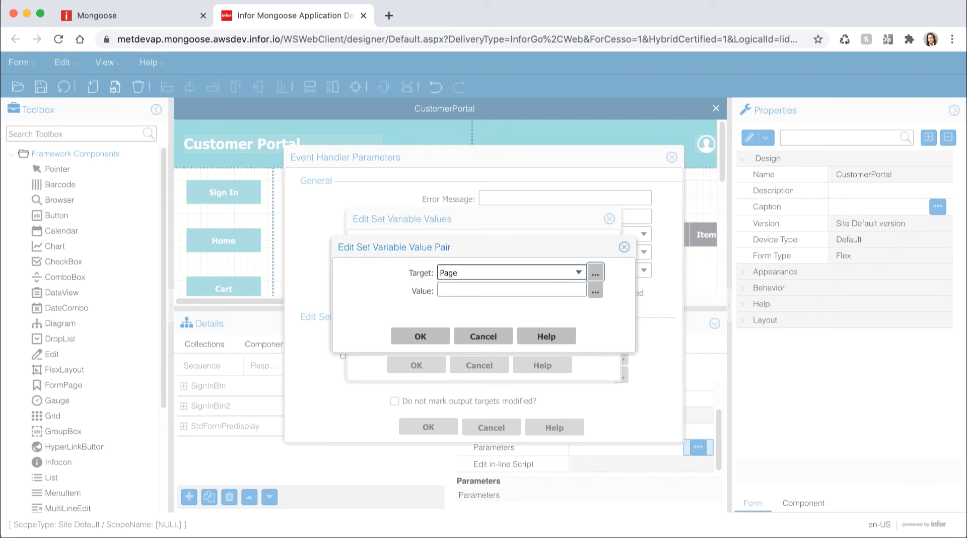
click(515, 290)
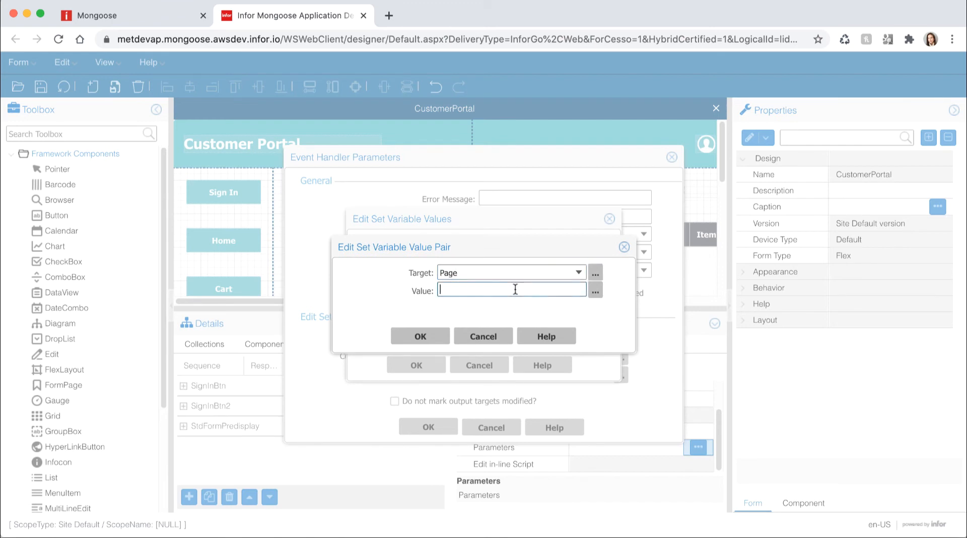
text(1)
click(434, 331)
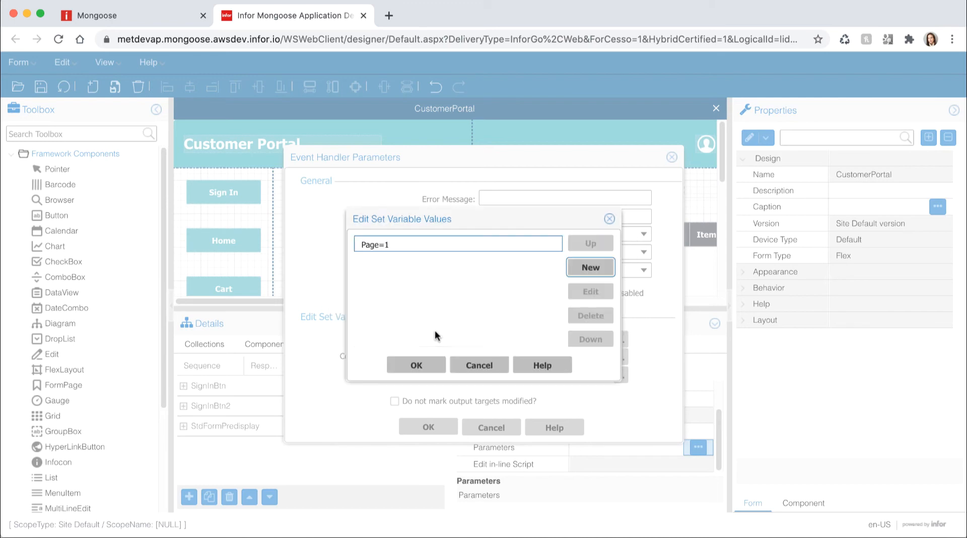
click(417, 364)
click(432, 426)
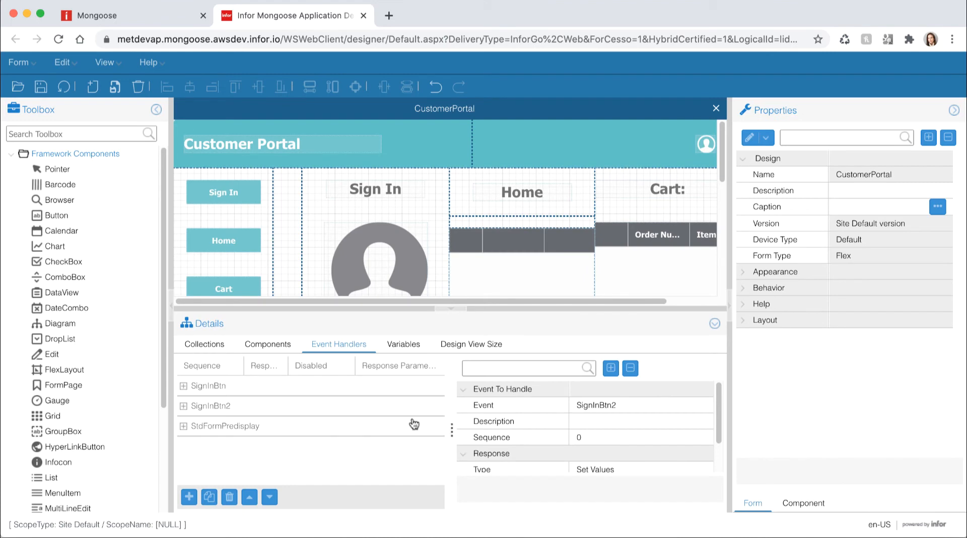
- Copy the SignInBtn2 event handler and assign the copy to an event named HomeBtn
click(227, 407)
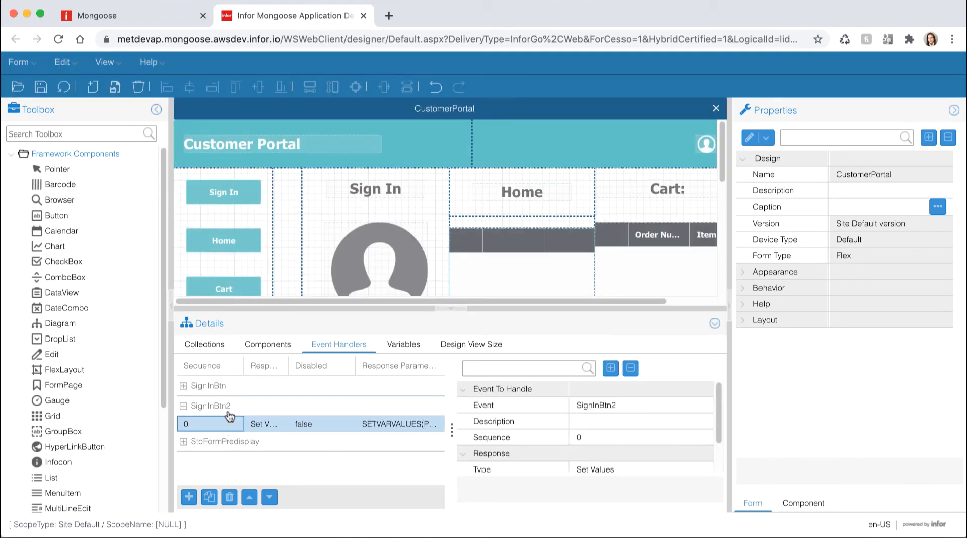
click(209, 497)
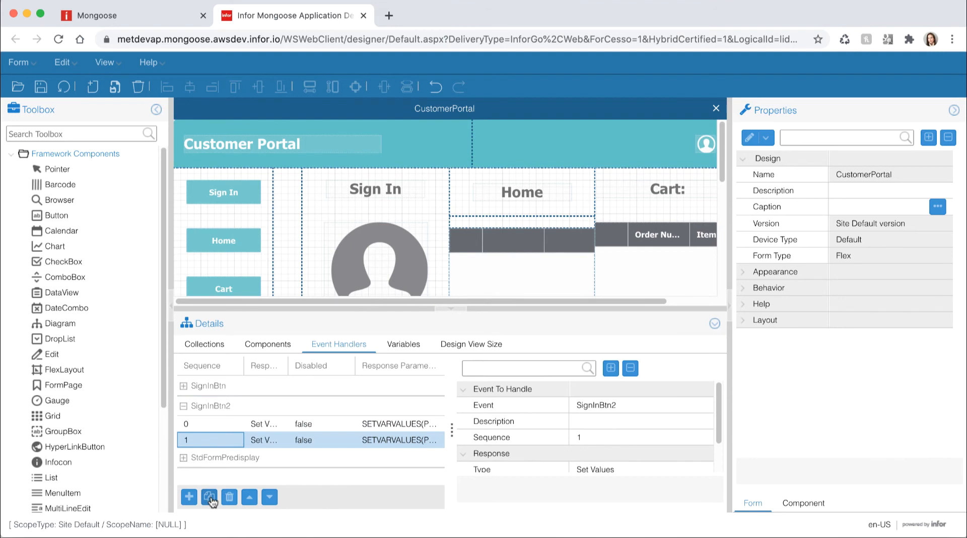
click(593, 406)
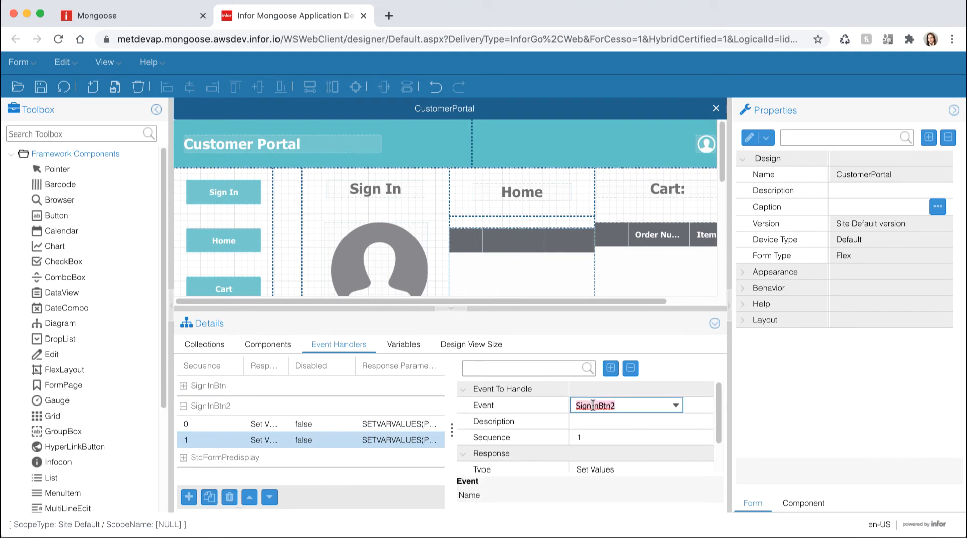
text(HomeBtn)
key(Return)
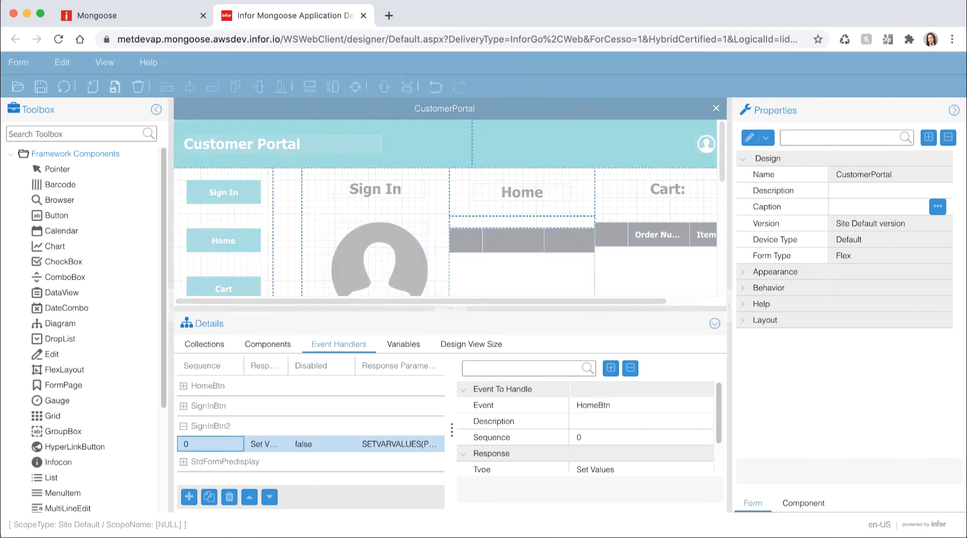
- Change the HomeBtn handler's parameters to SETVARVALUES(Page=2)
click(184, 386)
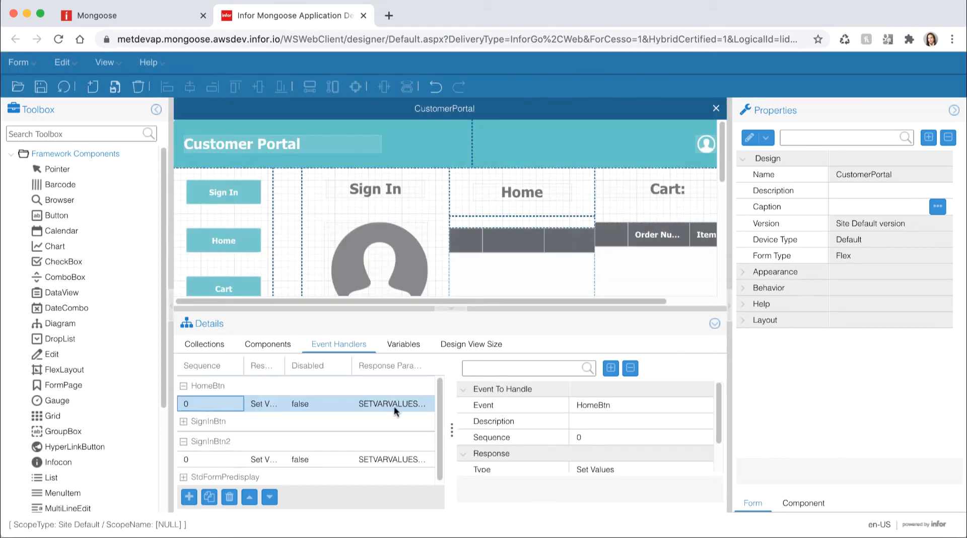
scroll(543, 437, down, 2)
click(671, 449)
click(671, 447)
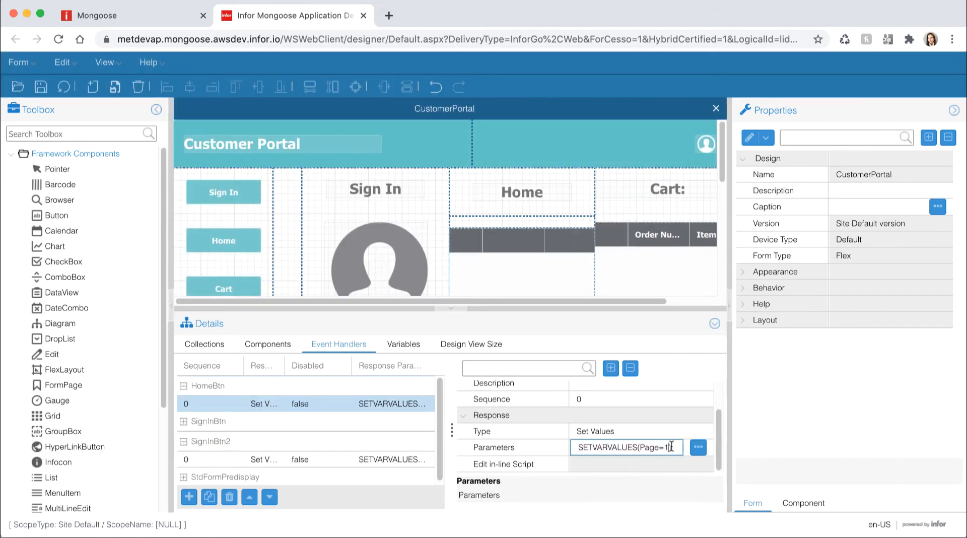
key(BackSpace)
text(2)
key(Tab)
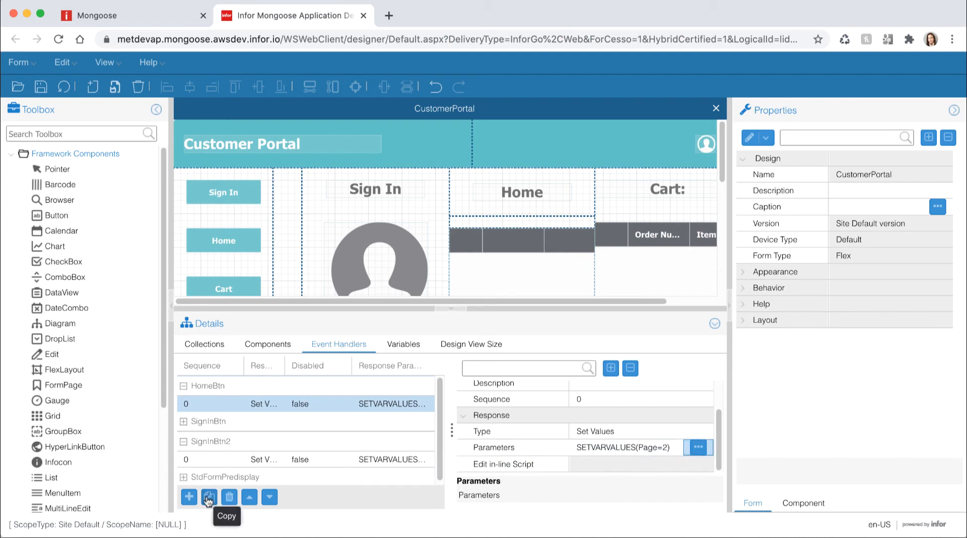
- Copy the HomeBtn event handler and assign the copy to an event named CartBtn
click(208, 497)
click(610, 406)
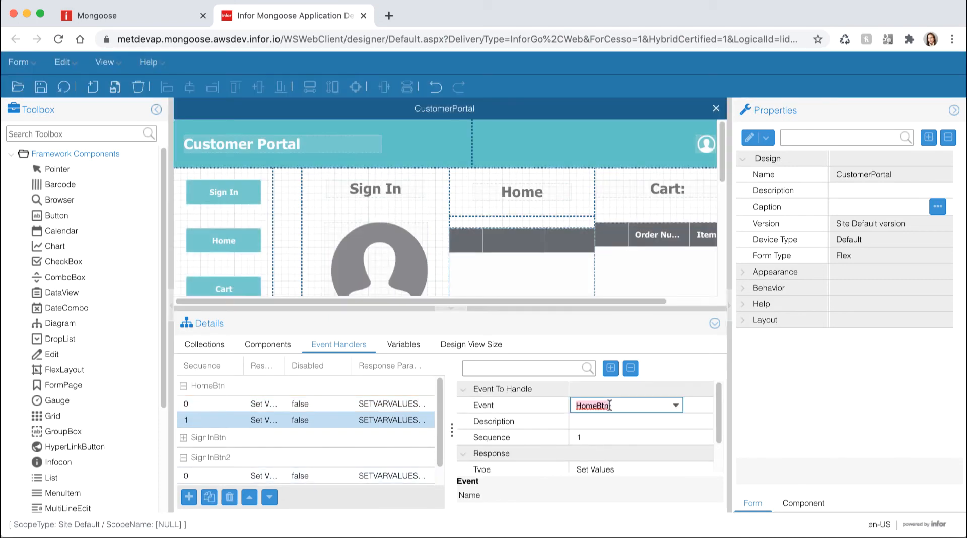
text(cartBtn)
key(Return)
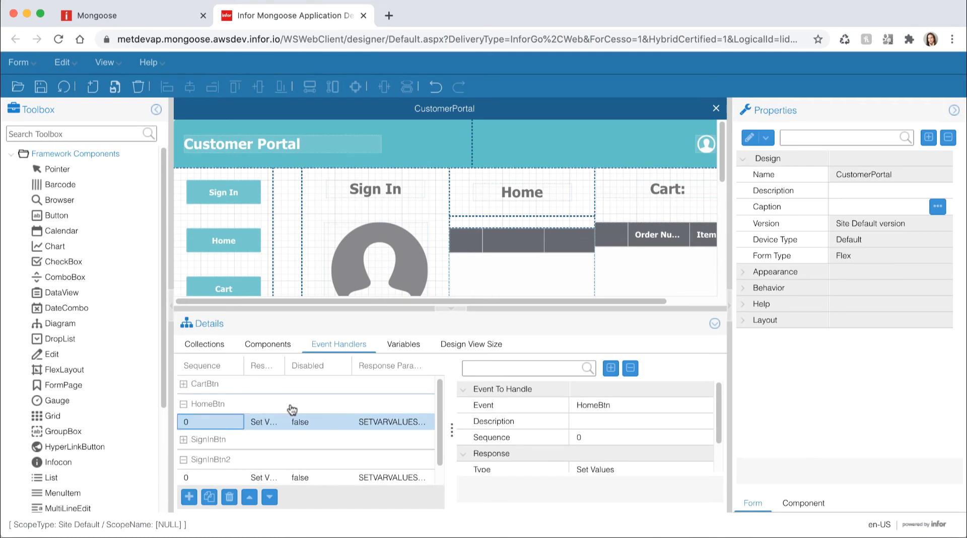
- Change the CartBtn handler's parameters to SETVARVALUES(Page=3)
click(182, 385)
click(237, 403)
scroll(594, 422, down, 2)
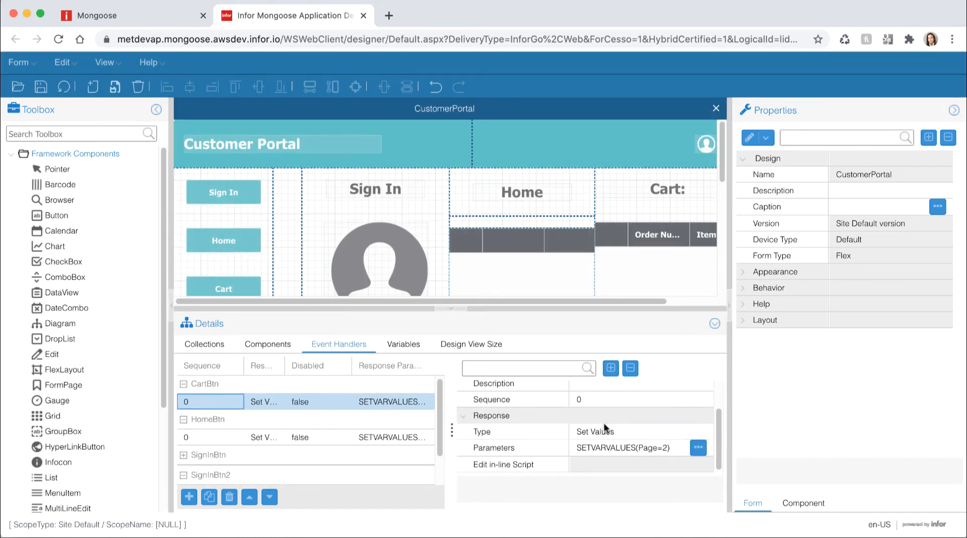
click(657, 448)
click(670, 447)
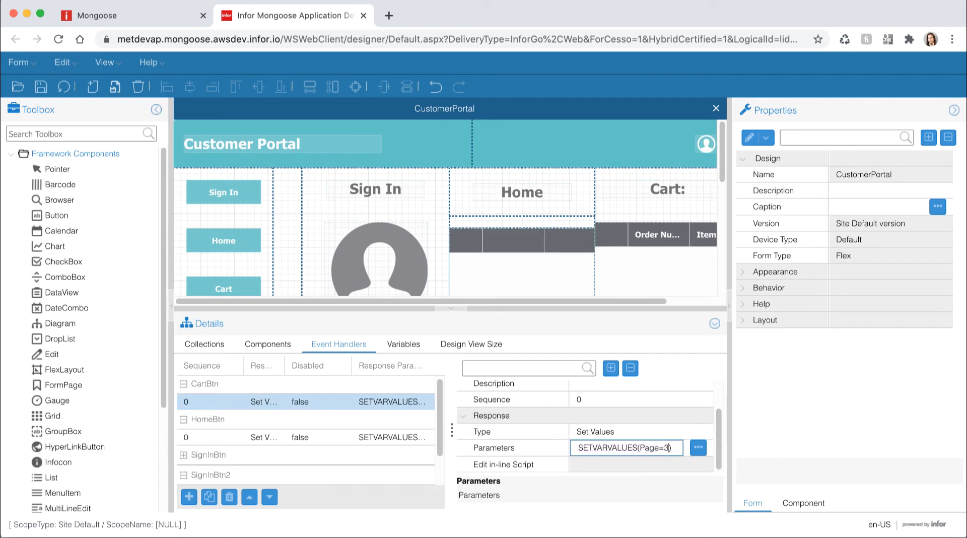
key(Tab)
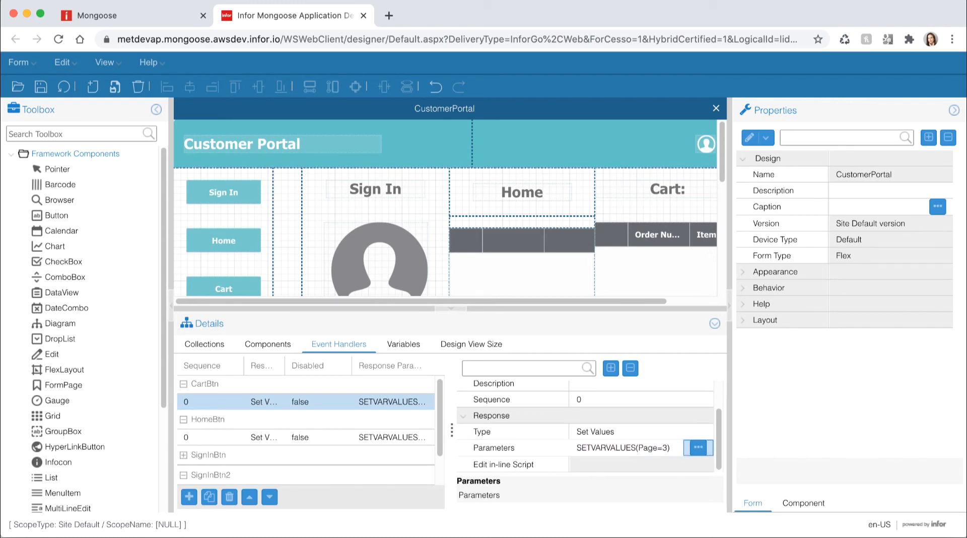
- Set the Primary event of the Sign In navigation button above Home to SignInBtn2
click(715, 324)
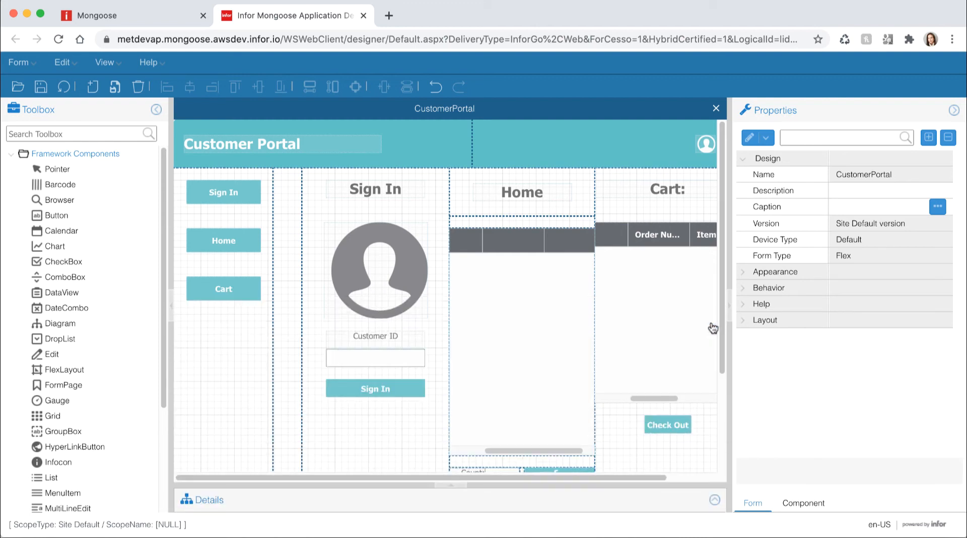
click(251, 192)
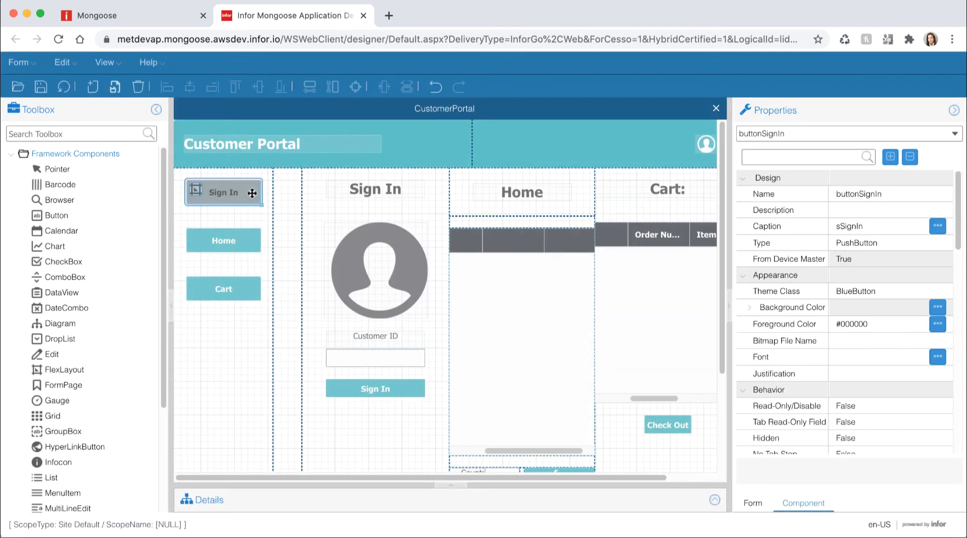
click(744, 391)
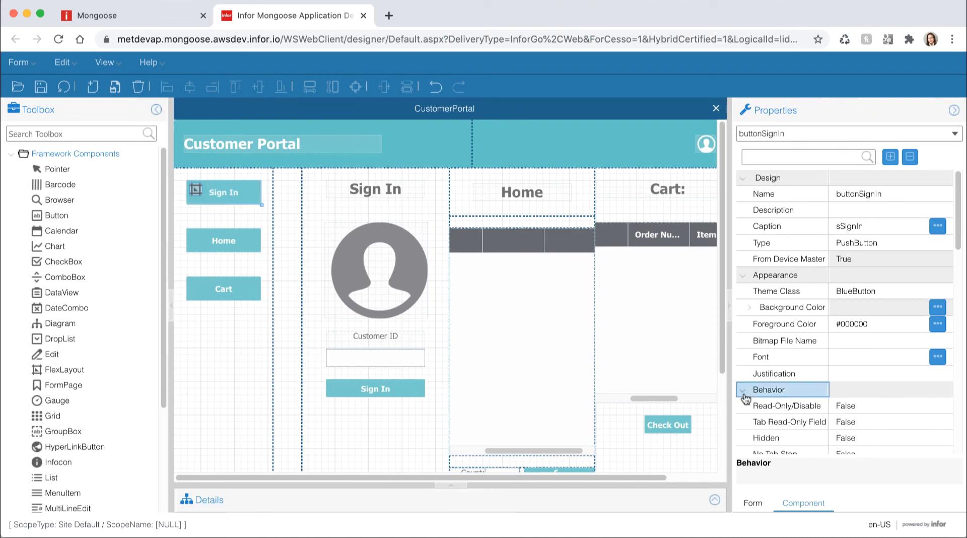
click(746, 403)
scroll(746, 398, down, 1)
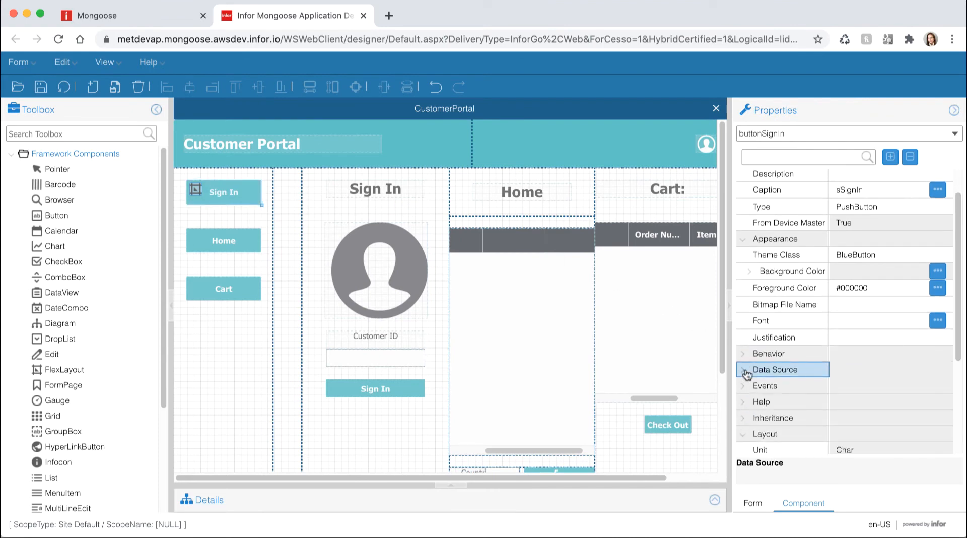
click(754, 385)
scroll(804, 398, down, 1)
click(843, 348)
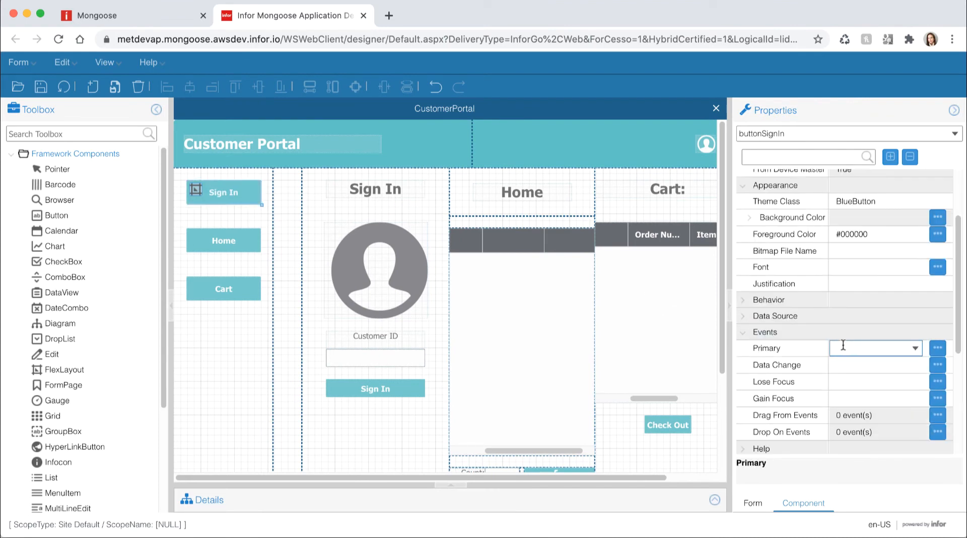
text(SignInBtn)
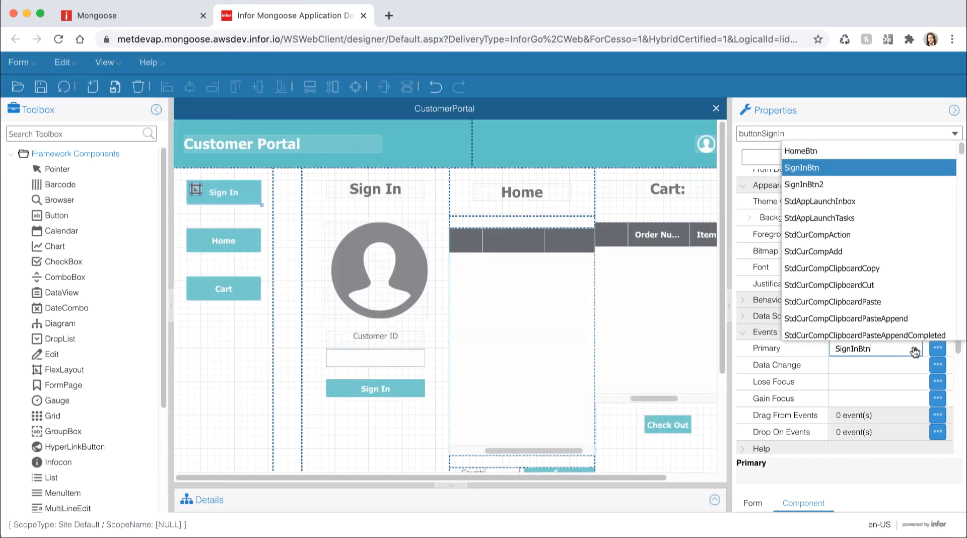
click(829, 185)
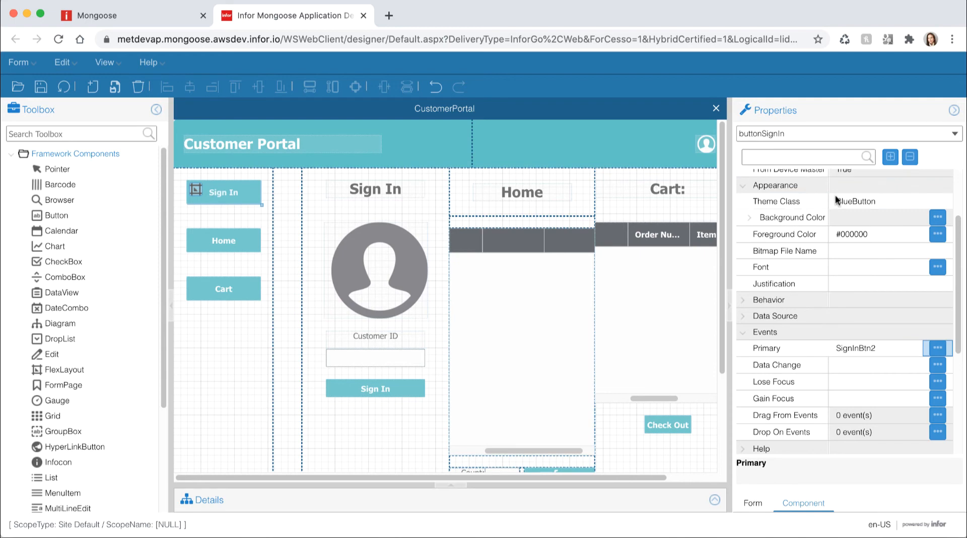
- Set the Primary event of the Home navigation button to HomeBtn
click(243, 244)
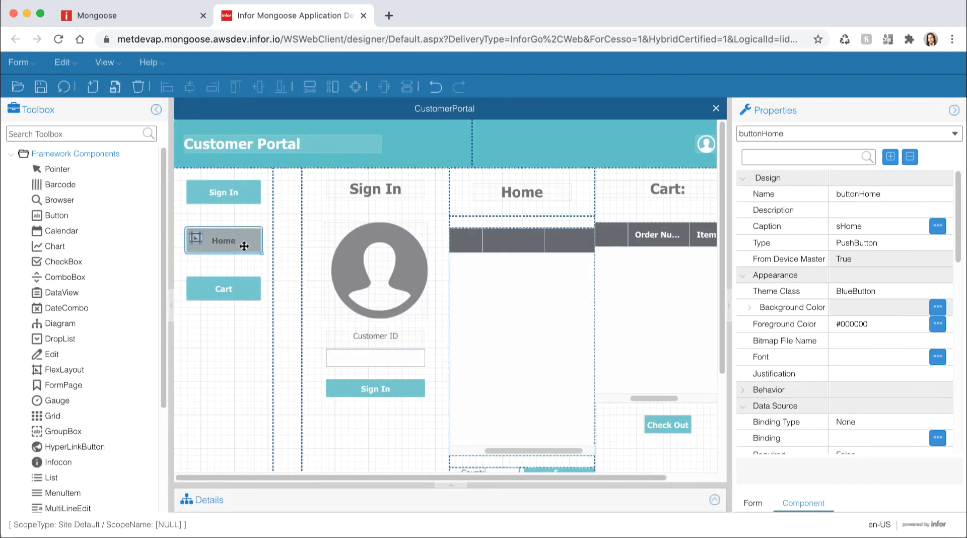
click(746, 408)
scroll(856, 398, down, 1)
click(892, 398)
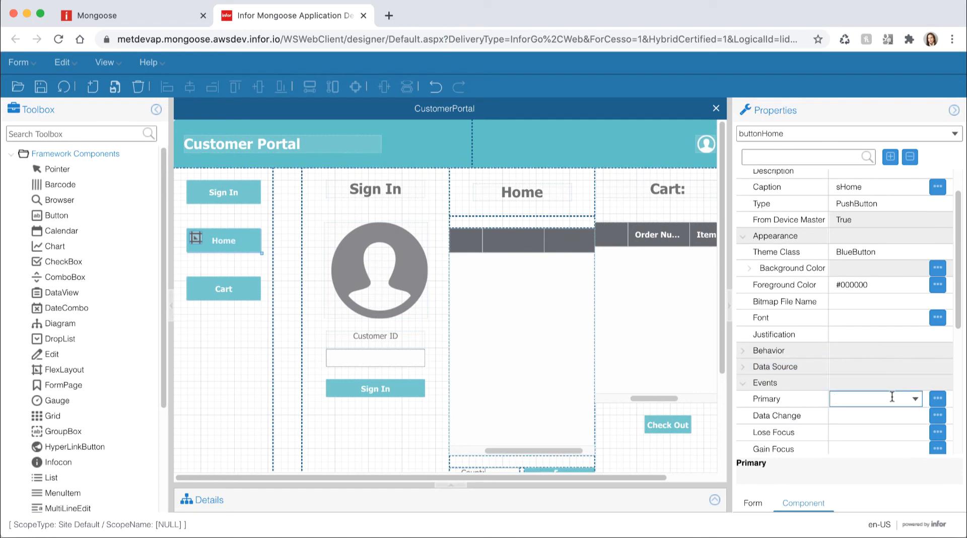
text(HomeBtn)
key(Tab)
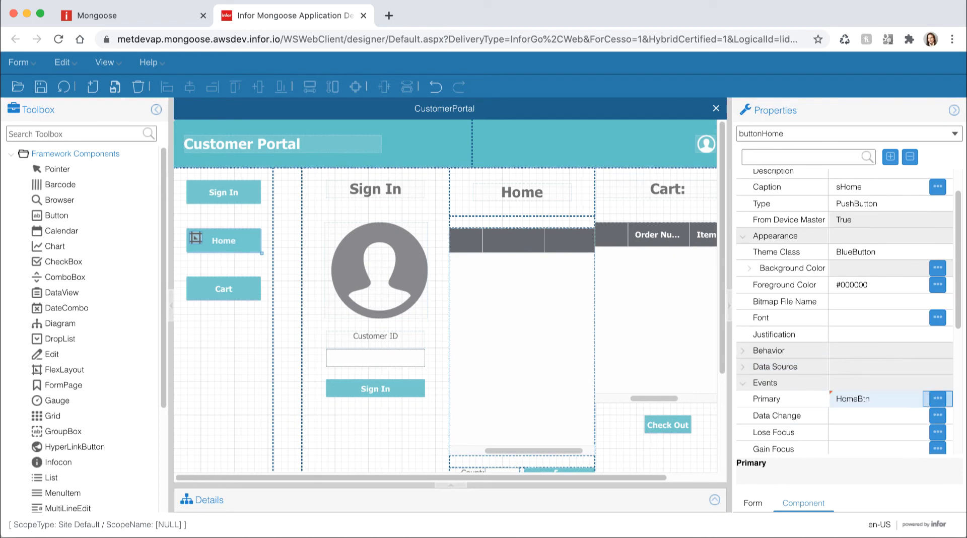
- Set the Primary event of the Cart navigation button to CartBtn
click(223, 289)
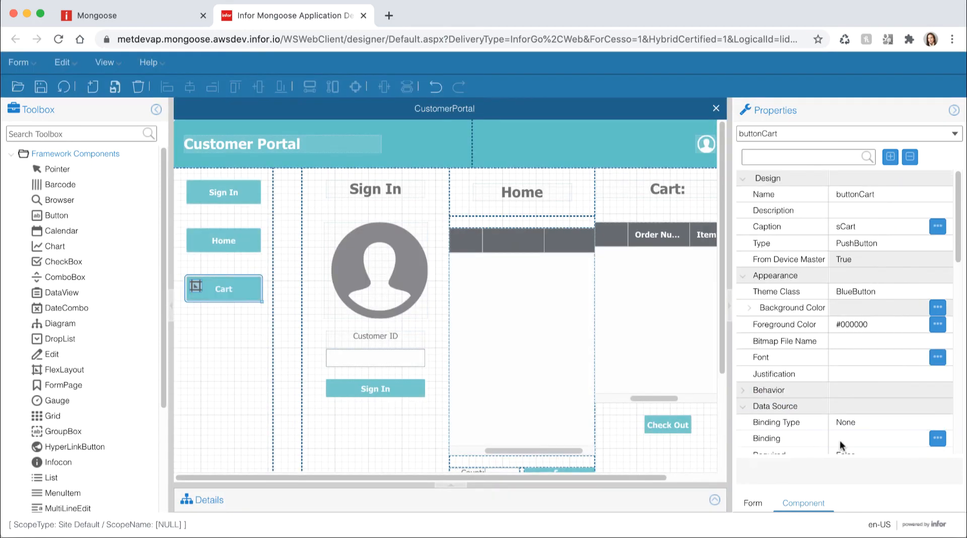
scroll(845, 441, down, 5)
scroll(849, 435, up, 3)
scroll(848, 434, down, 2)
click(855, 424)
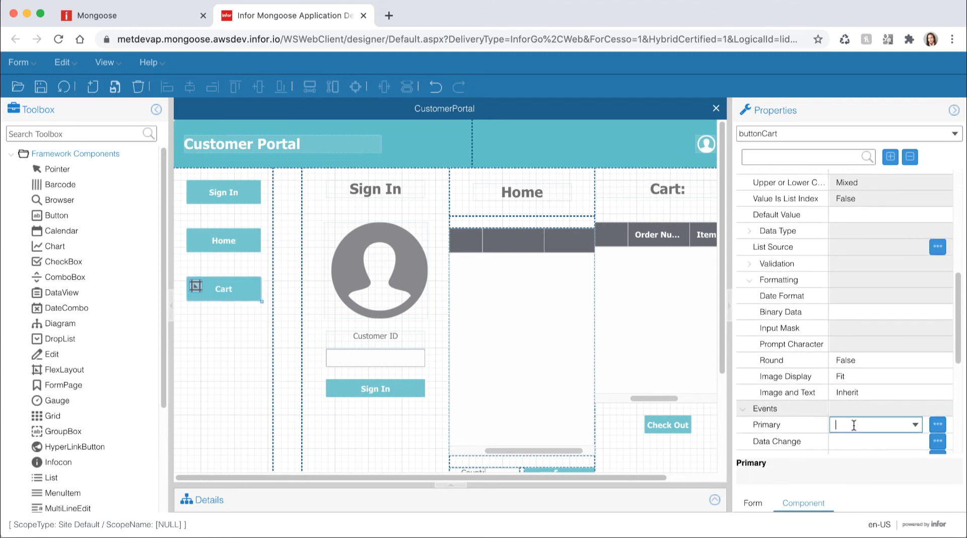
text(CartBtn)
key(Tab)
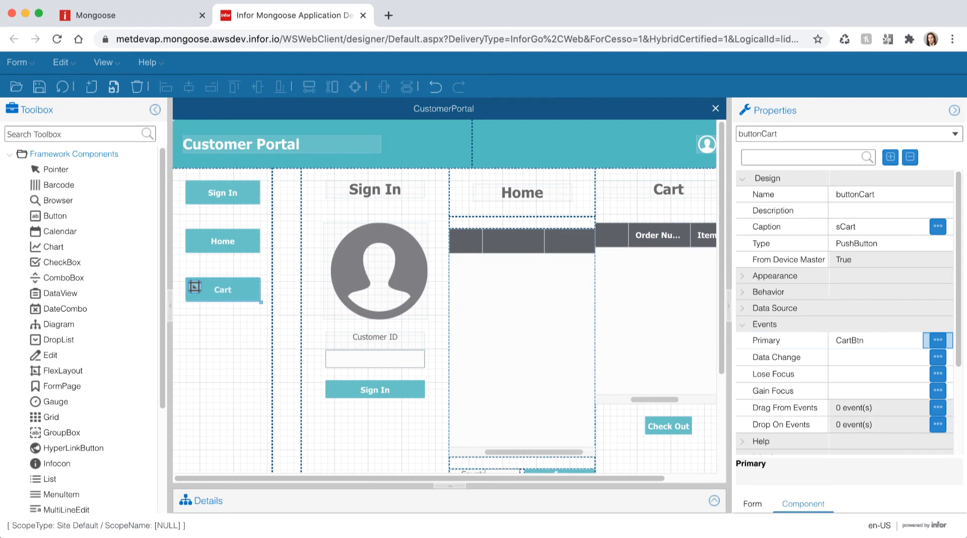
- Add another event handler to the SignInBtn event used by the Sign In button below the Customer ID field
click(371, 394)
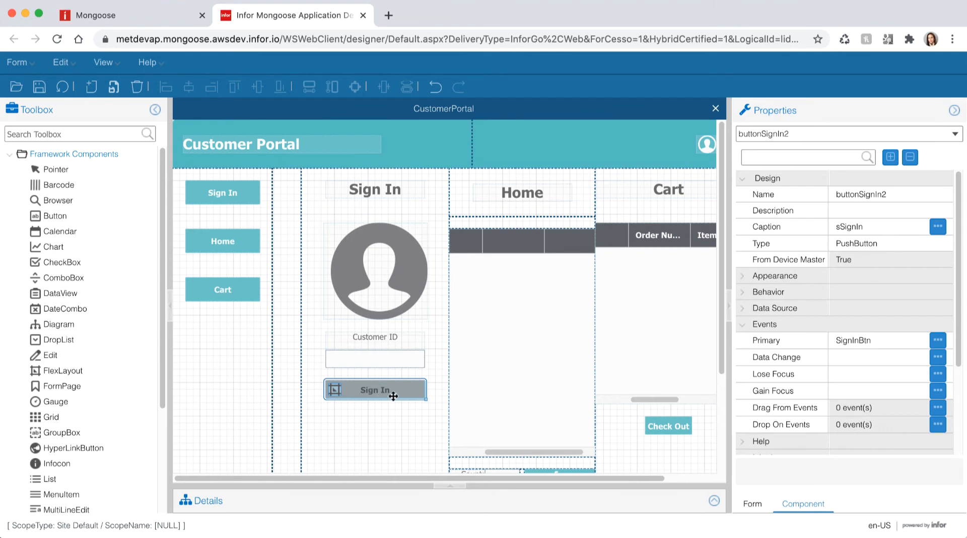
click(936, 341)
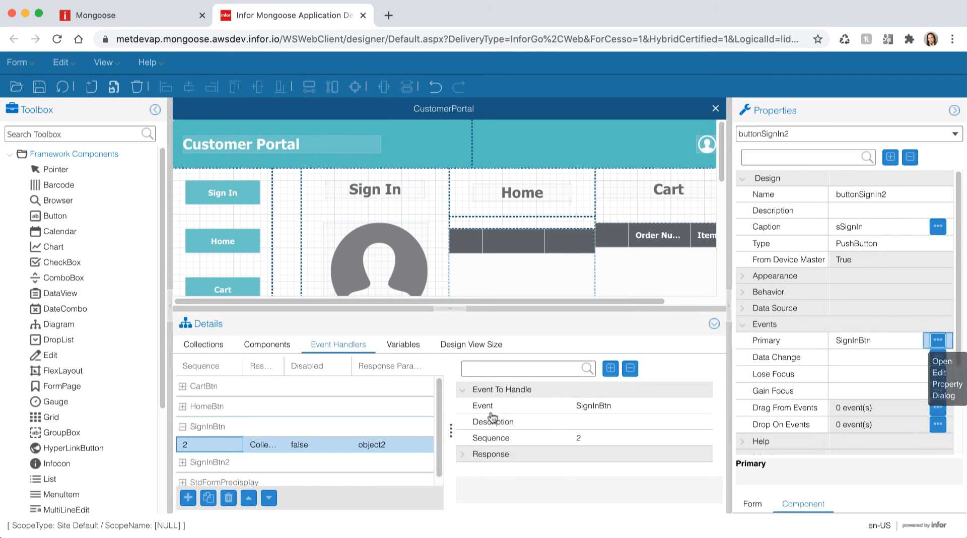
click(183, 500)
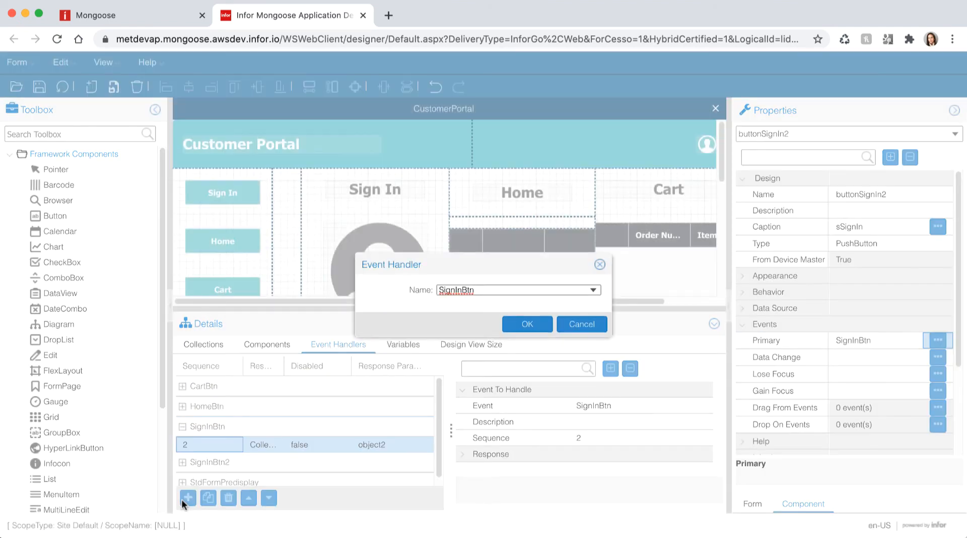
click(527, 326)
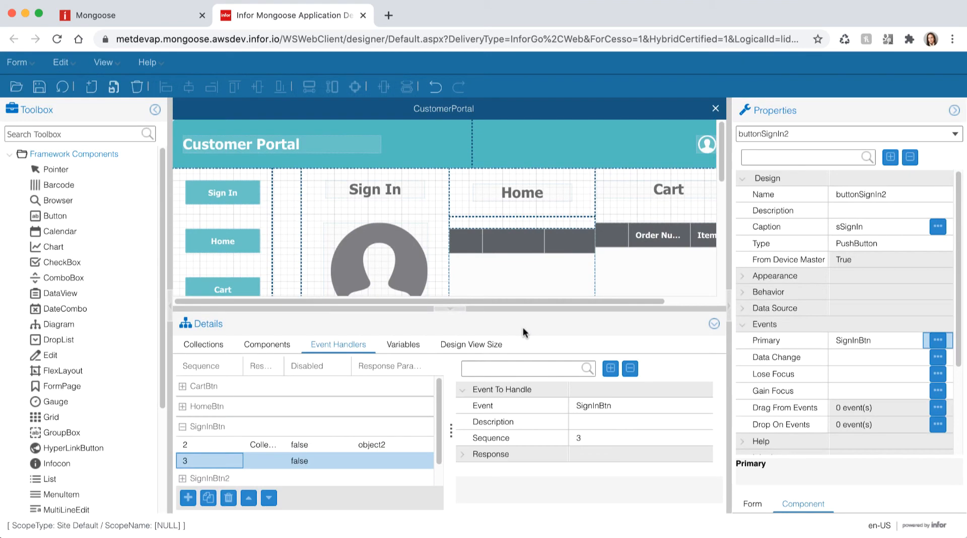
- Set the response type of the new SignInBtn handler to Set Values
click(462, 455)
scroll(523, 454, down, 1)
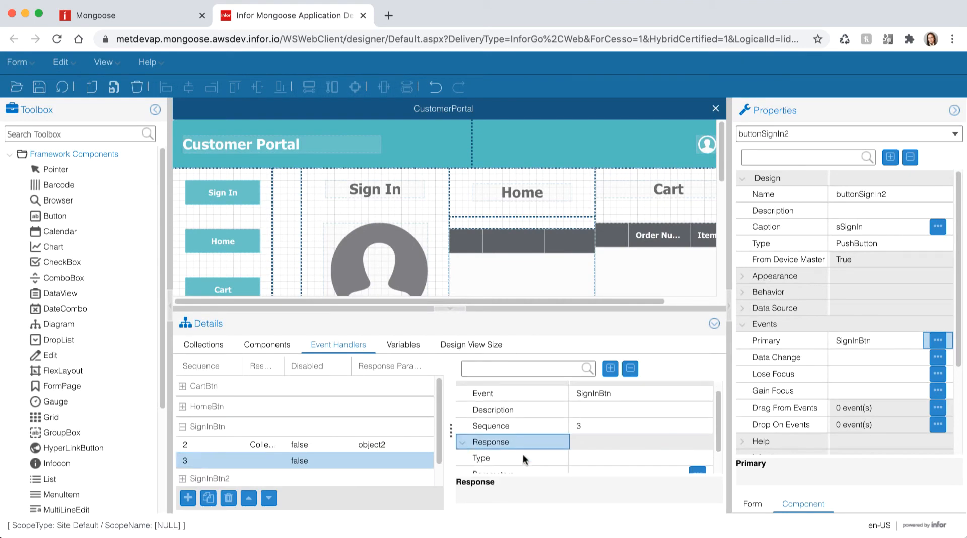
click(579, 432)
click(677, 433)
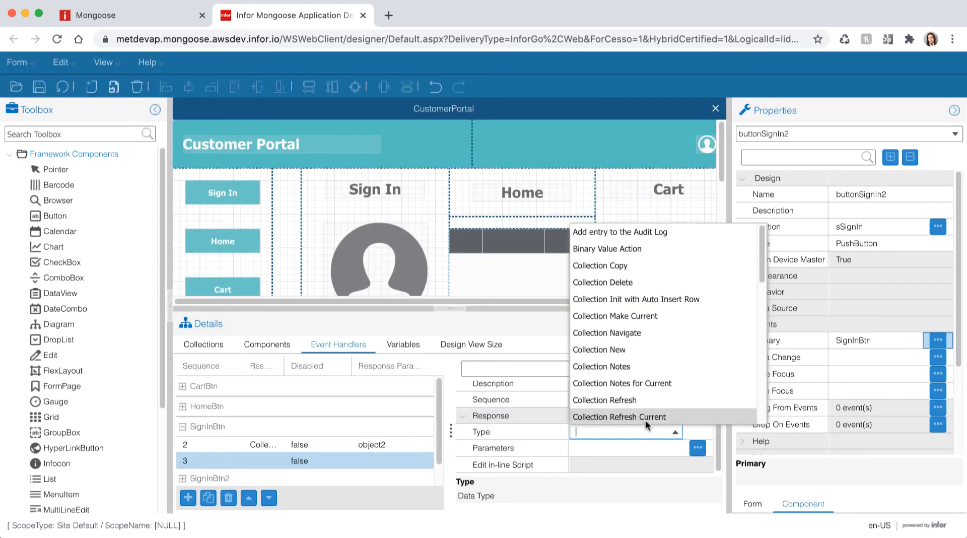
scroll(641, 410, down, 10)
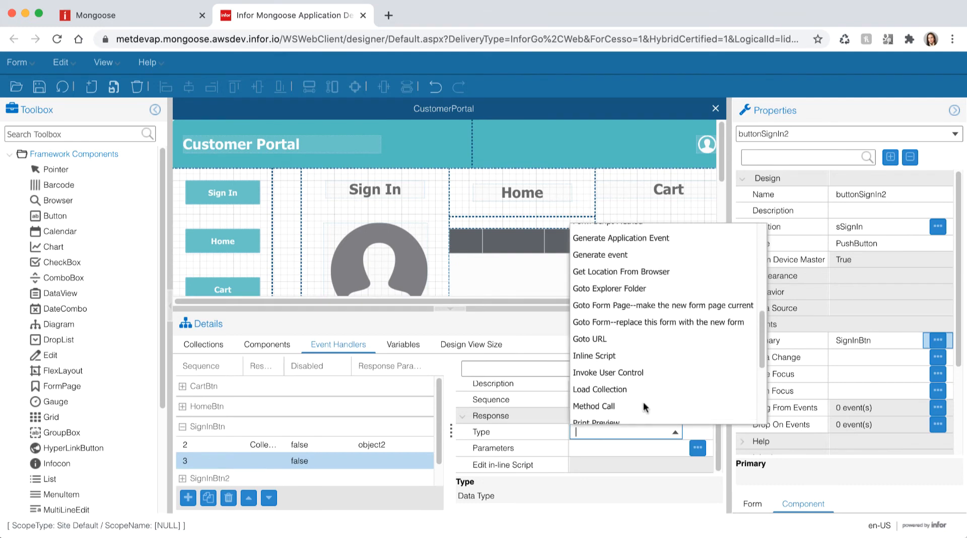
scroll(625, 398, down, 1)
click(612, 394)
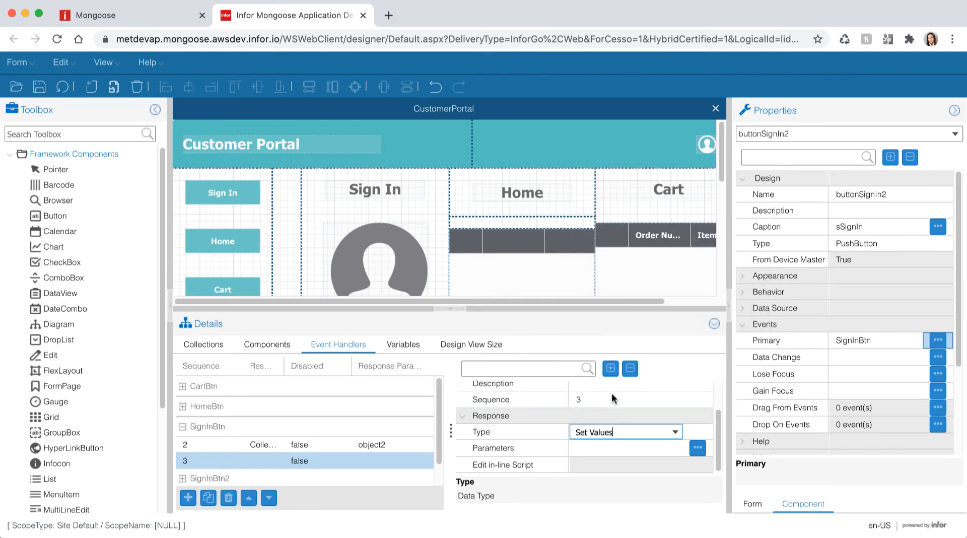
- Define the new SignInBtn handler's parameters so that it sets the variable Page to 2, and collapse the details area
click(698, 450)
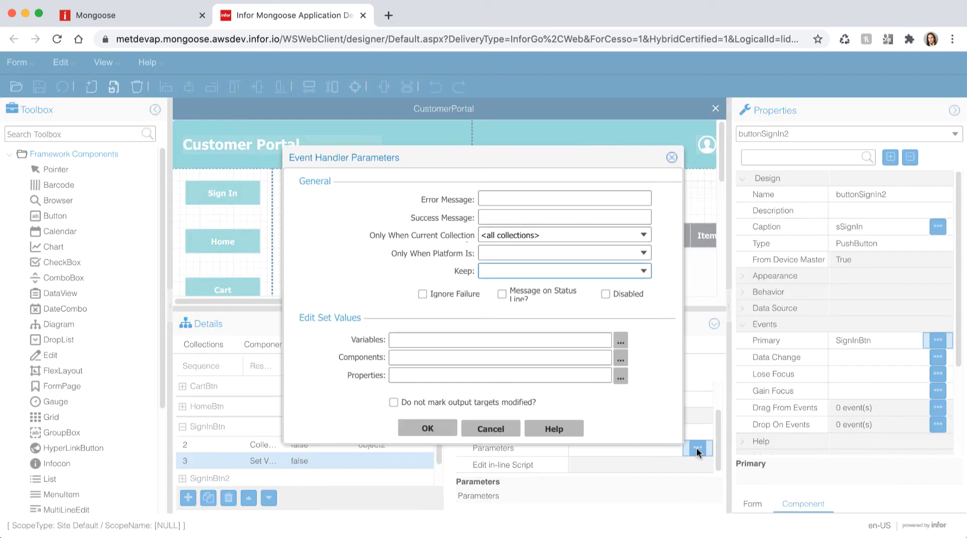
click(620, 341)
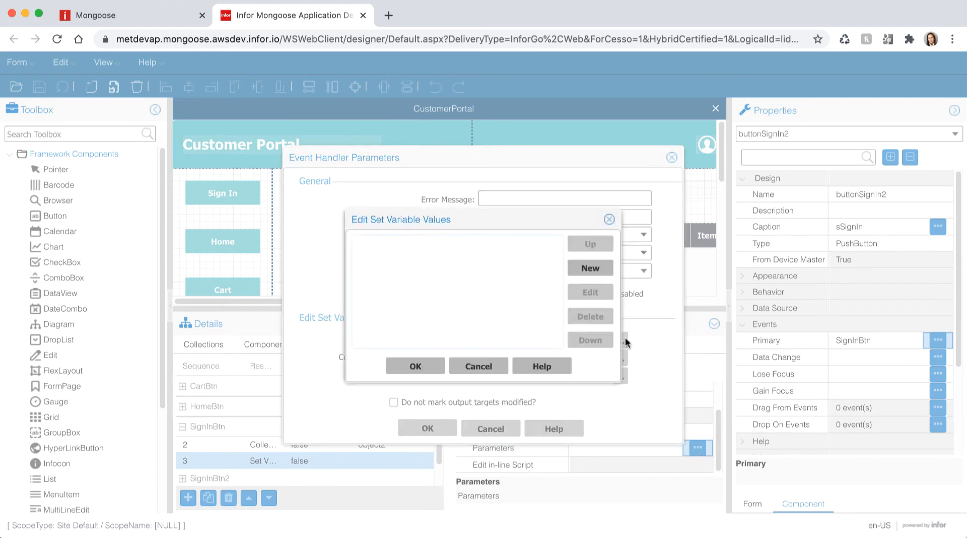
click(591, 269)
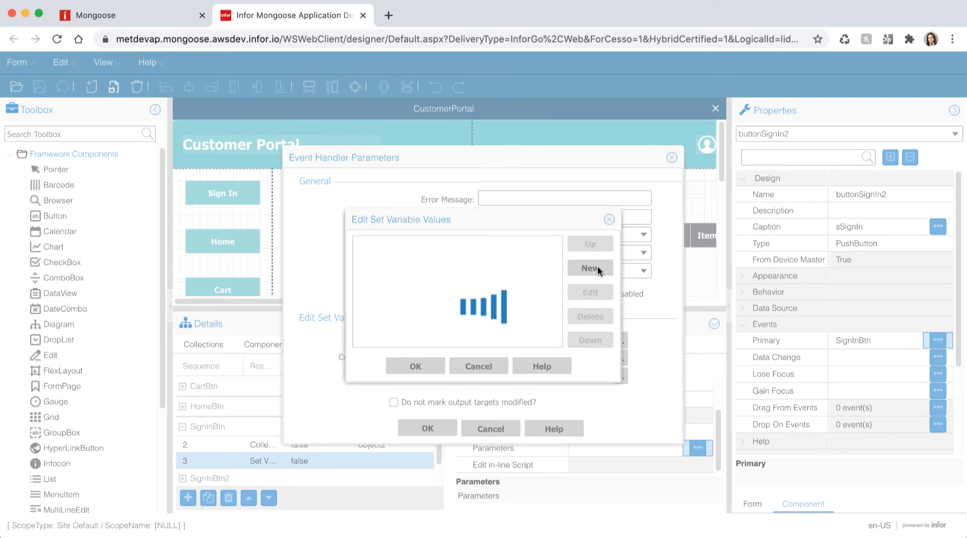
text(Page)
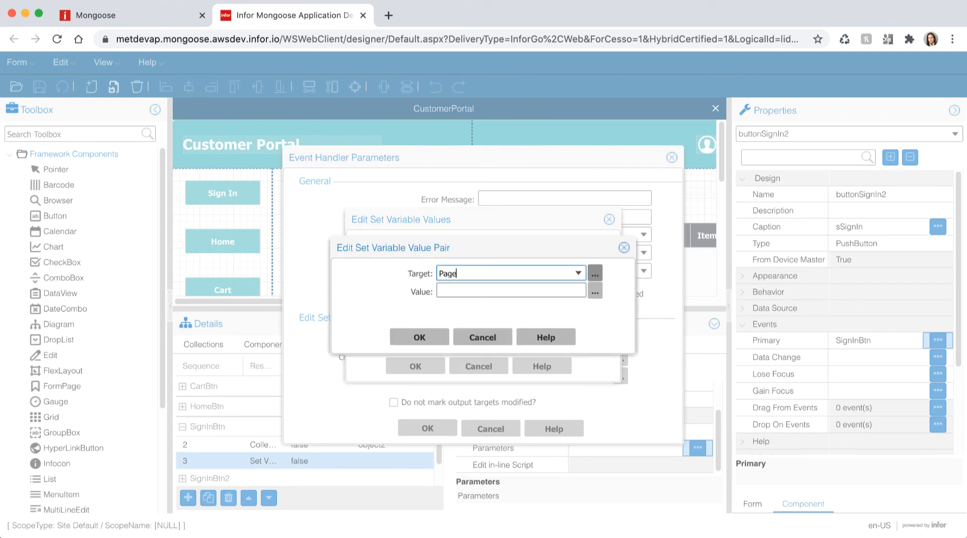
click(493, 289)
text(2)
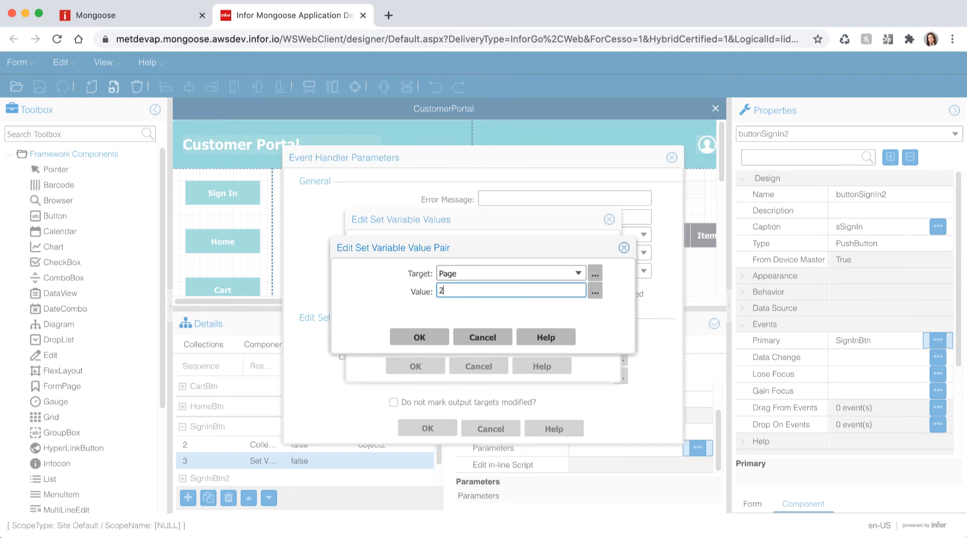
key(Tab)
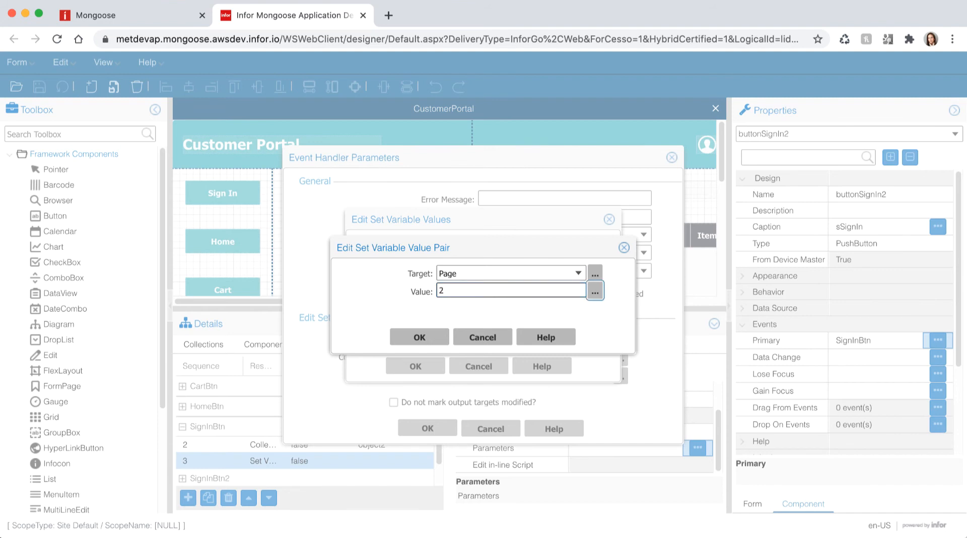
click(426, 333)
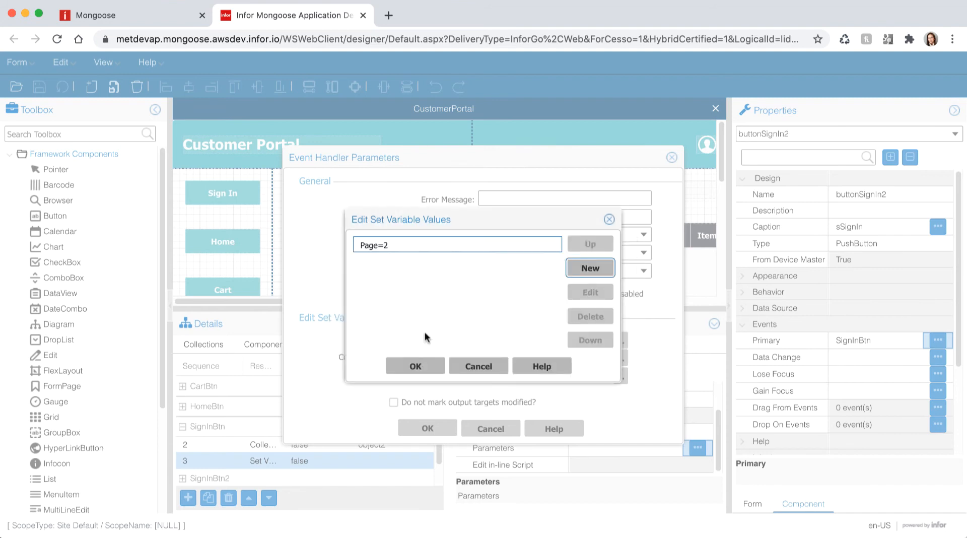
click(417, 366)
click(428, 428)
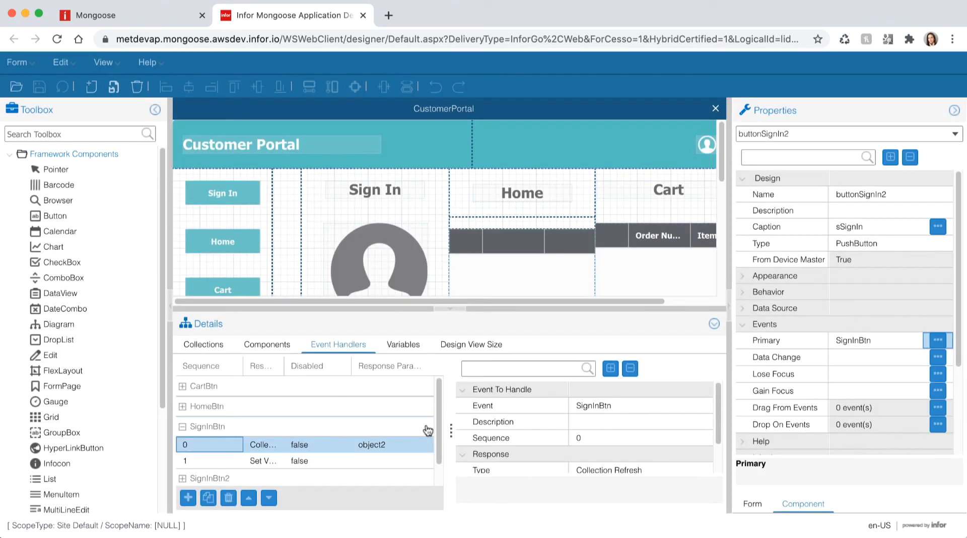
click(715, 323)
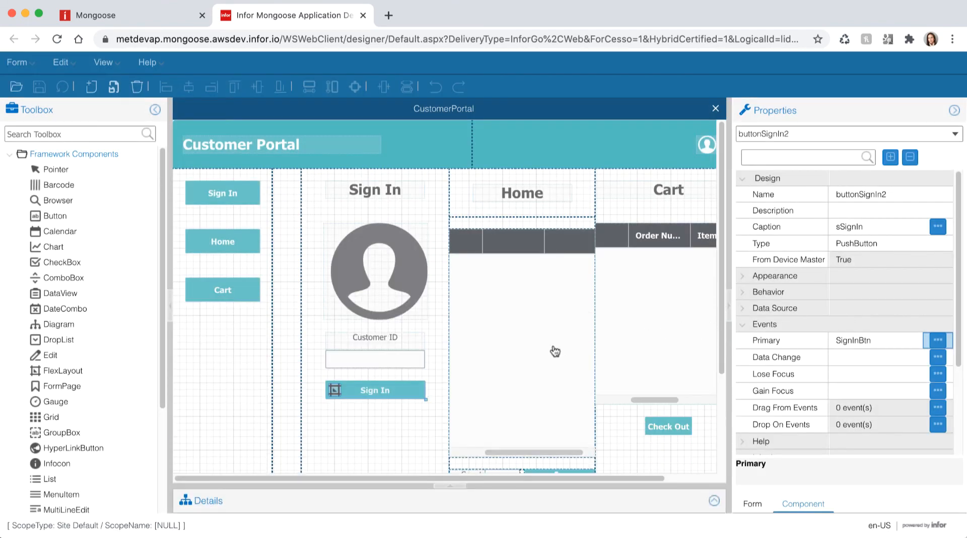
- Give the Count edit field's variable binding an initial value of 1
scroll(545, 368, down, 3)
click(503, 415)
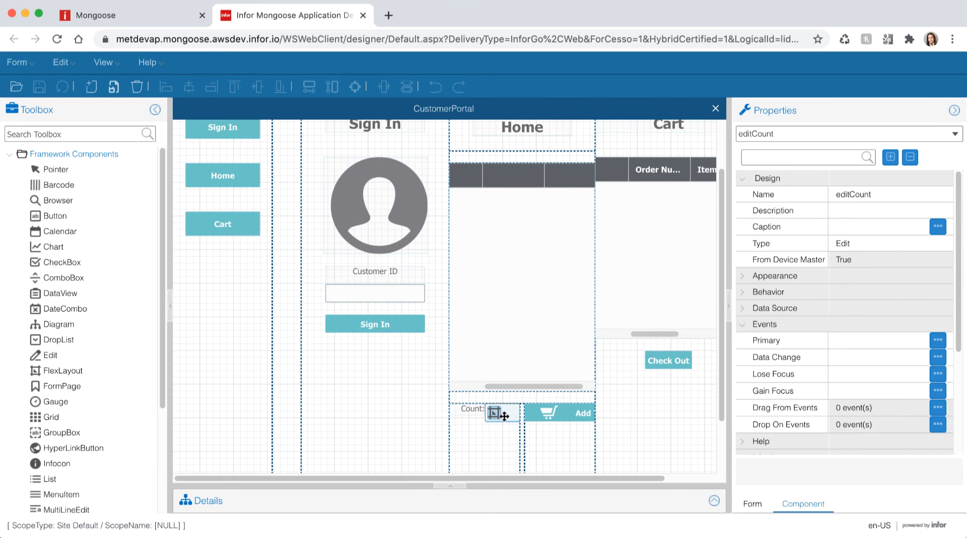
click(746, 309)
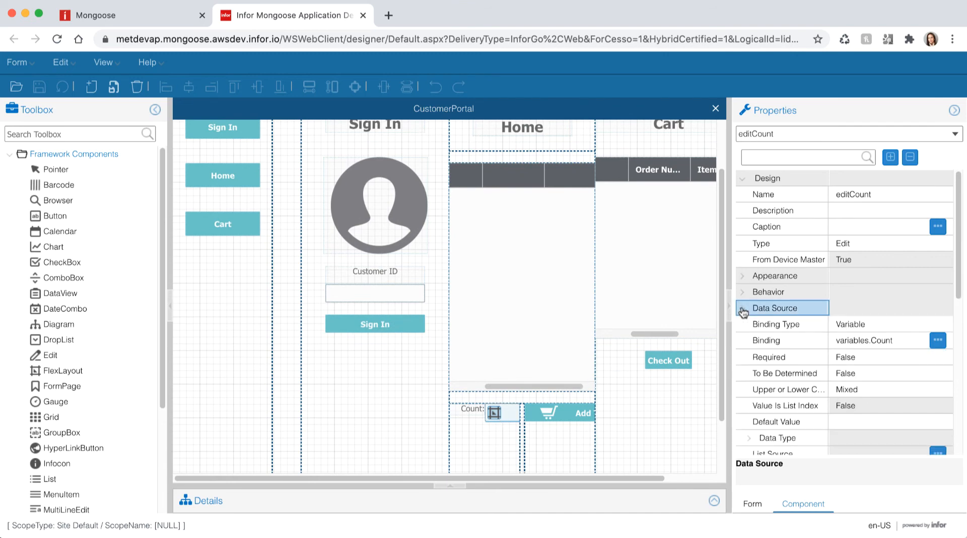
click(939, 340)
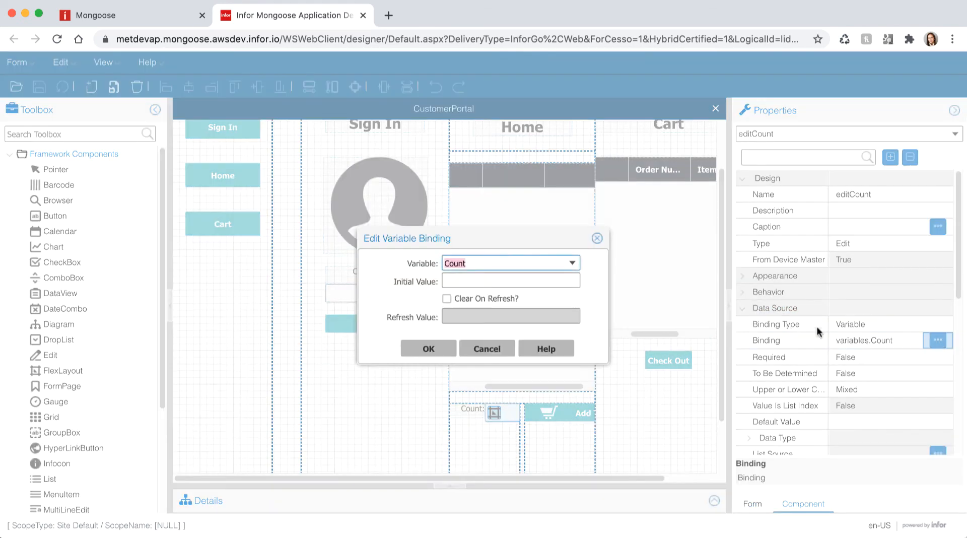
click(530, 278)
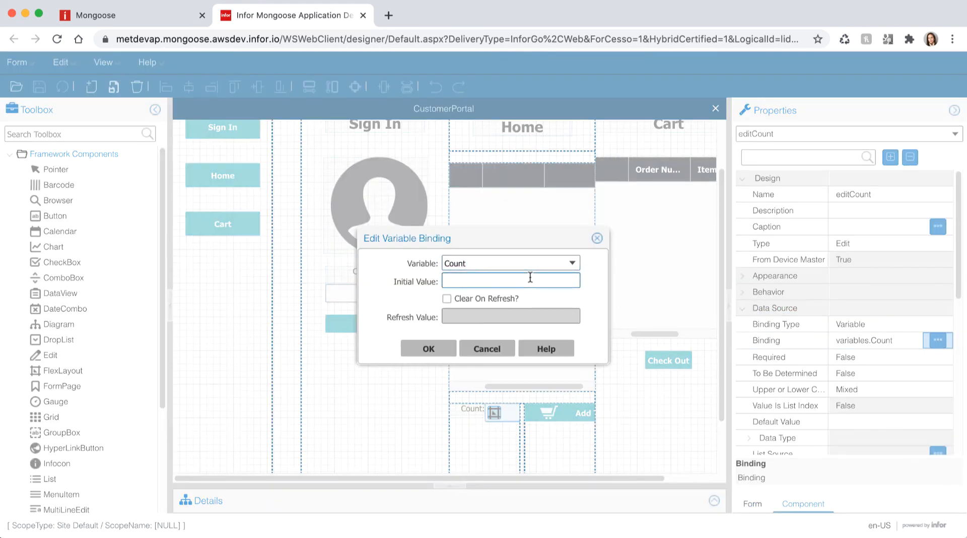
text(1)
click(429, 349)
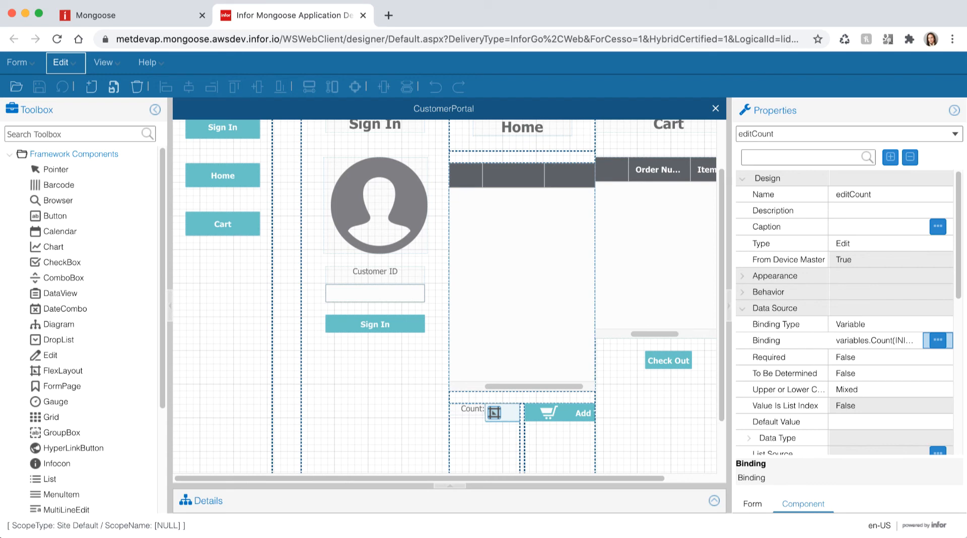
- Start an Enabled When condition for the Sign In navigation button above Home
scroll(313, 344, up, 3)
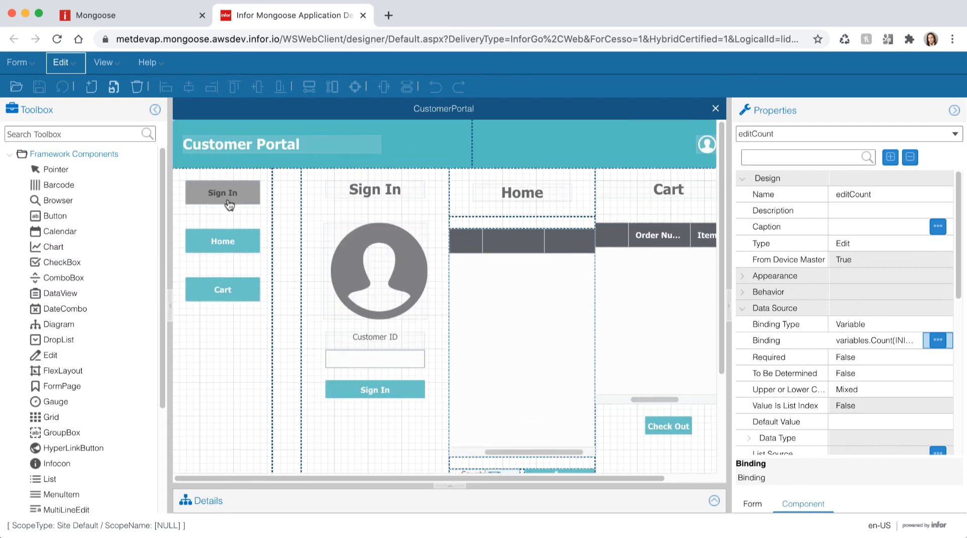
click(228, 202)
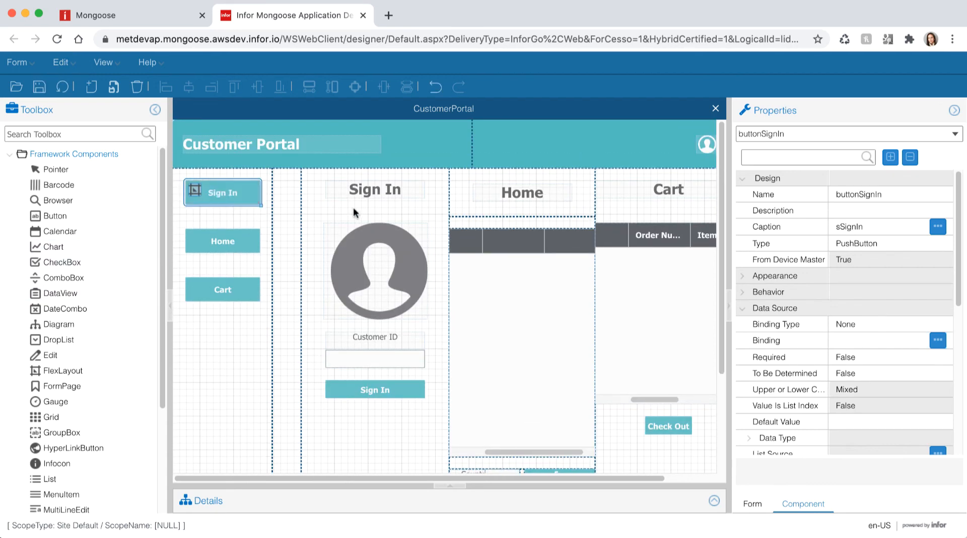
click(742, 294)
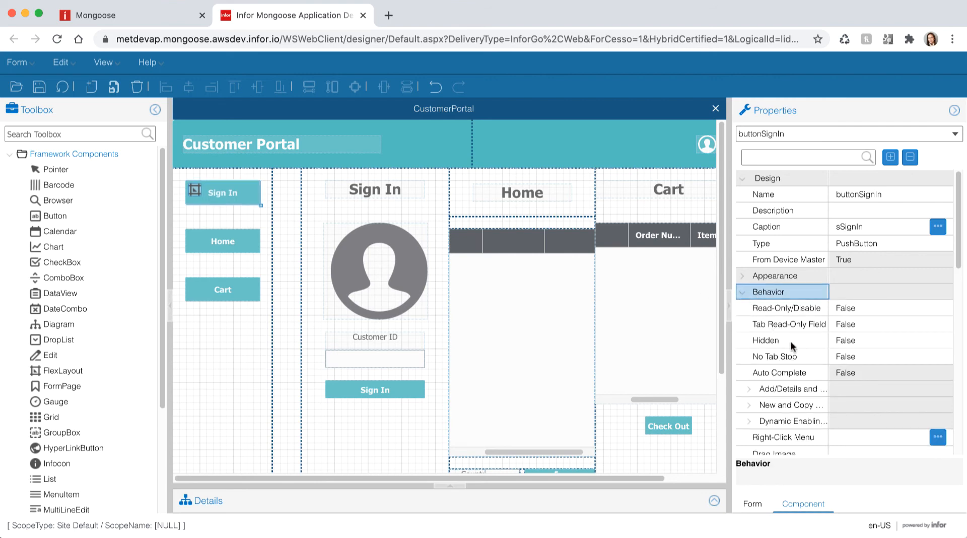
scroll(793, 346, down, 3)
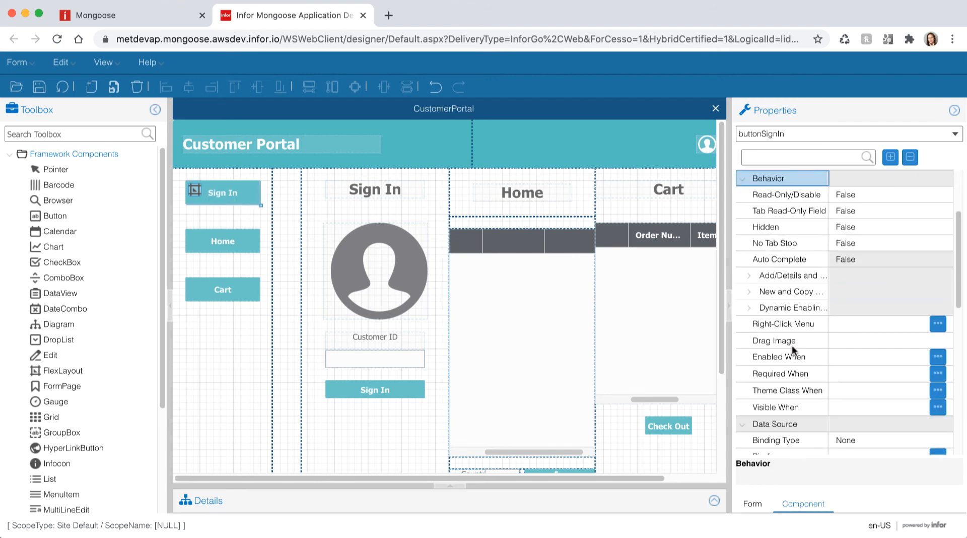
click(898, 359)
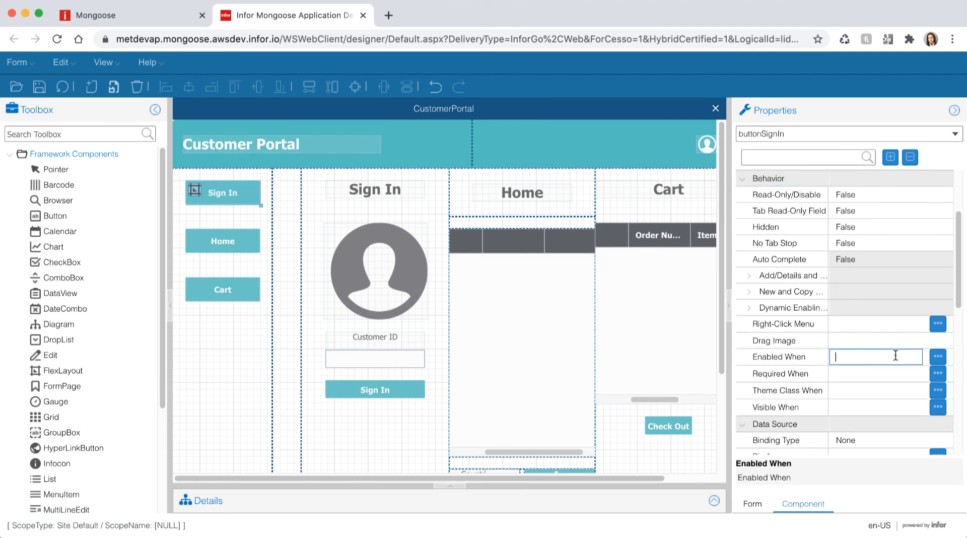
click(814, 354)
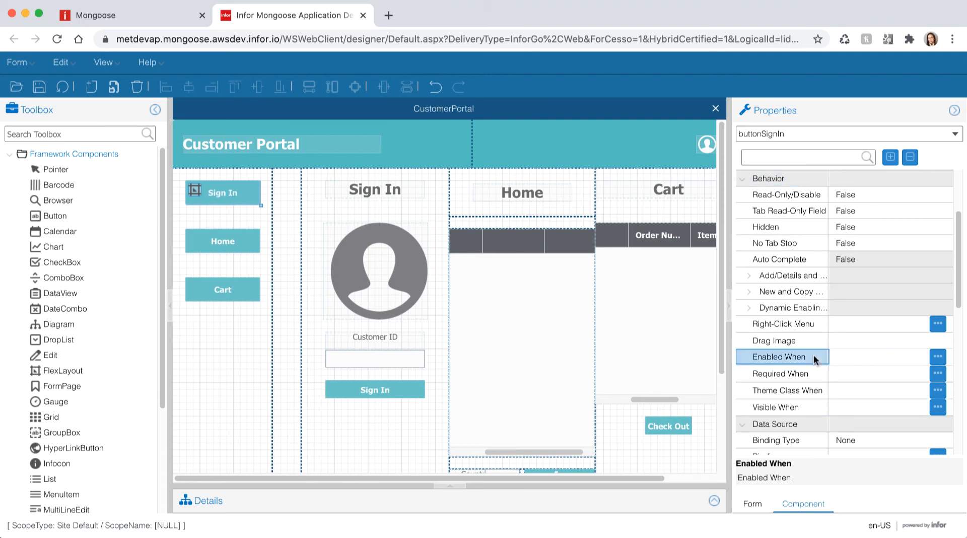
click(937, 359)
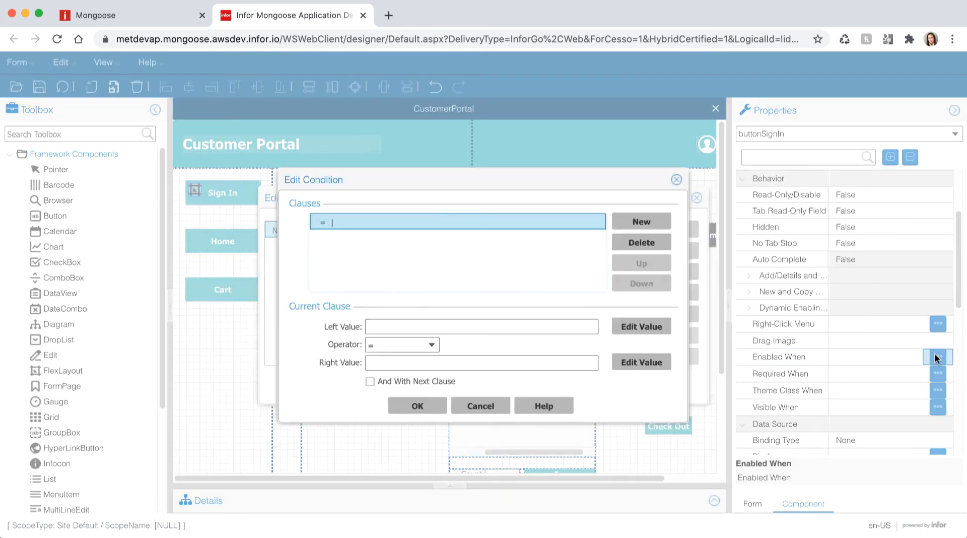
- Set the left value of the Sign In button's Enabled When clause to the variable value CustomerID
click(636, 328)
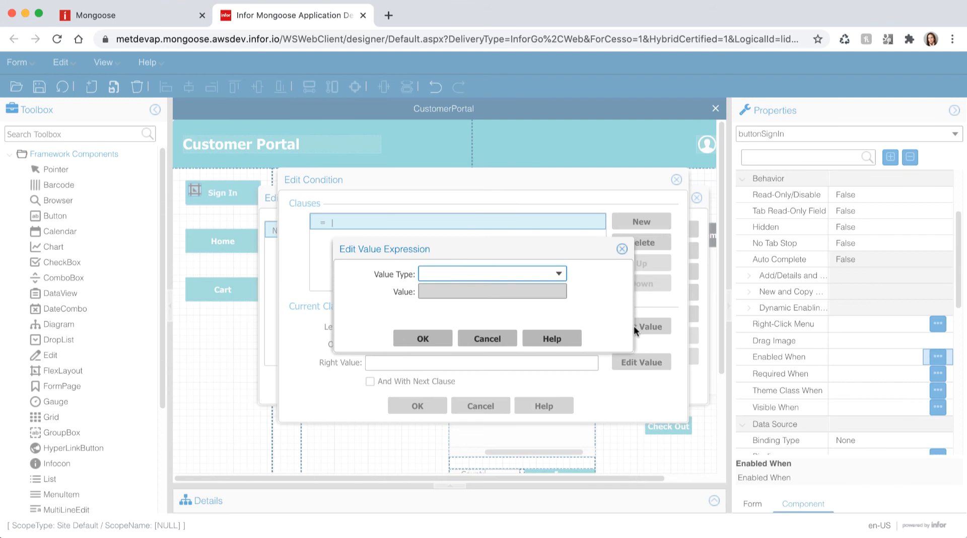
click(559, 274)
click(492, 304)
click(492, 289)
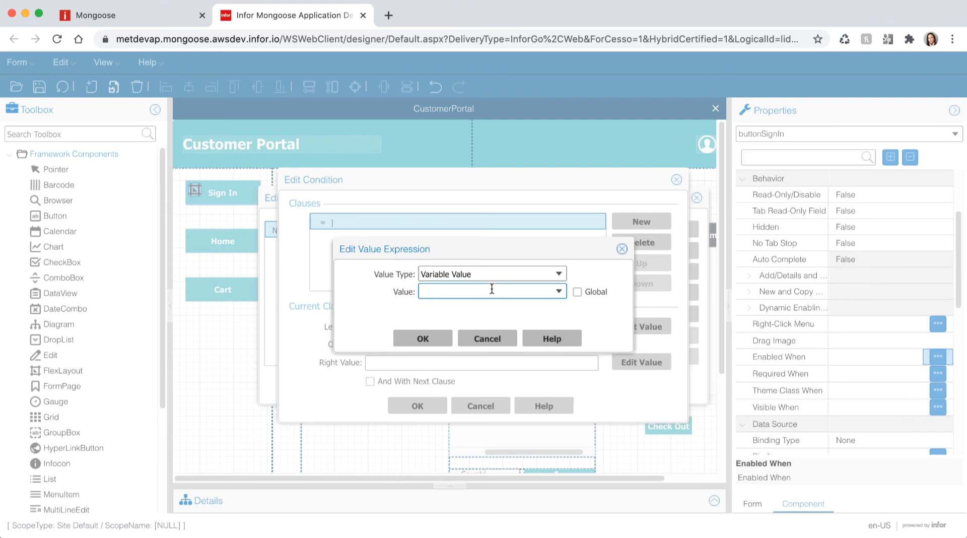
text(CustomerID)
click(426, 342)
- Set the clause's operator to <> with an empty literal as right value, and confirm the Sign In button's Enabled When condition
click(428, 344)
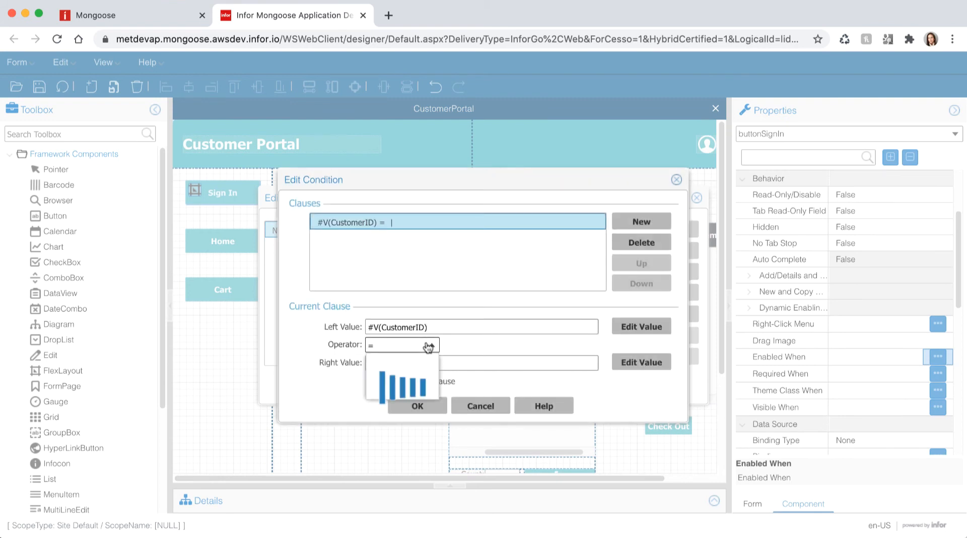
click(390, 377)
click(410, 363)
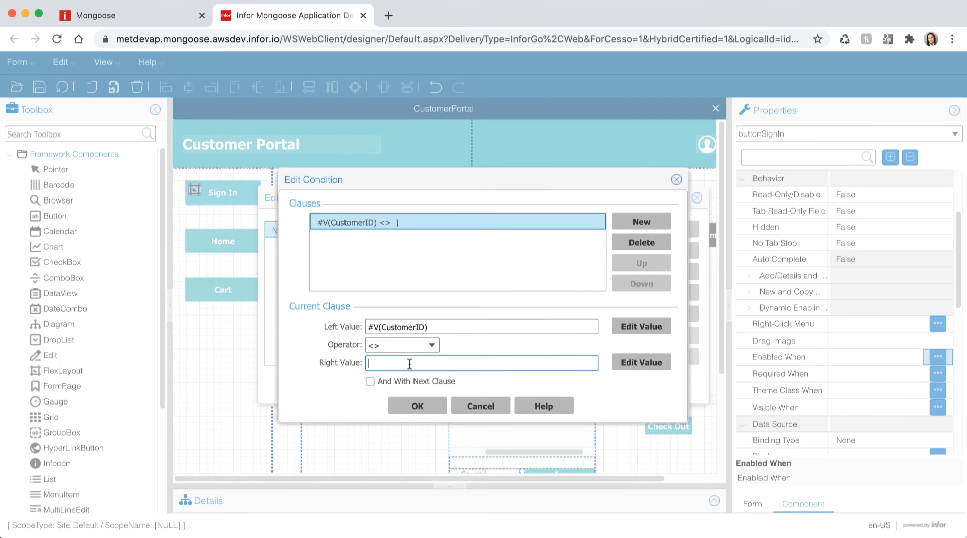
click(616, 365)
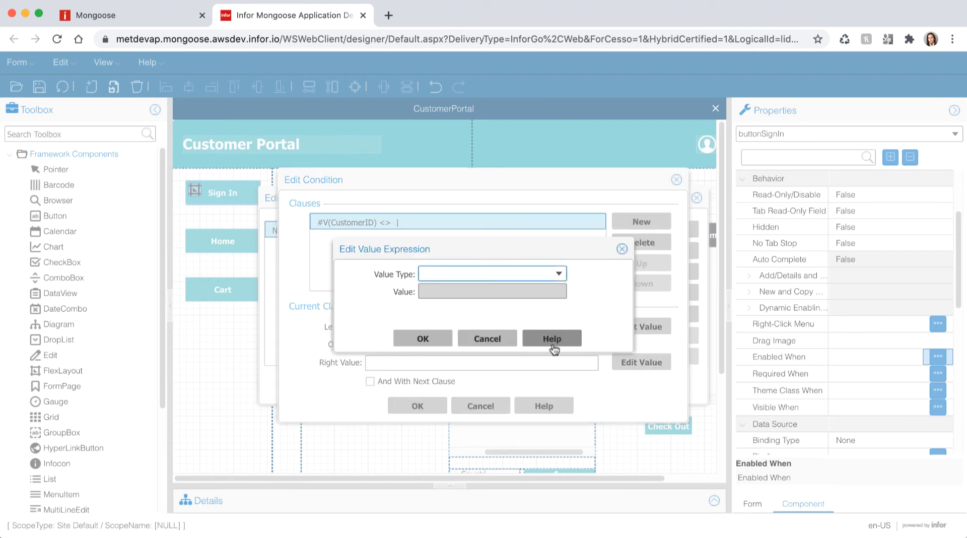
click(559, 273)
click(507, 291)
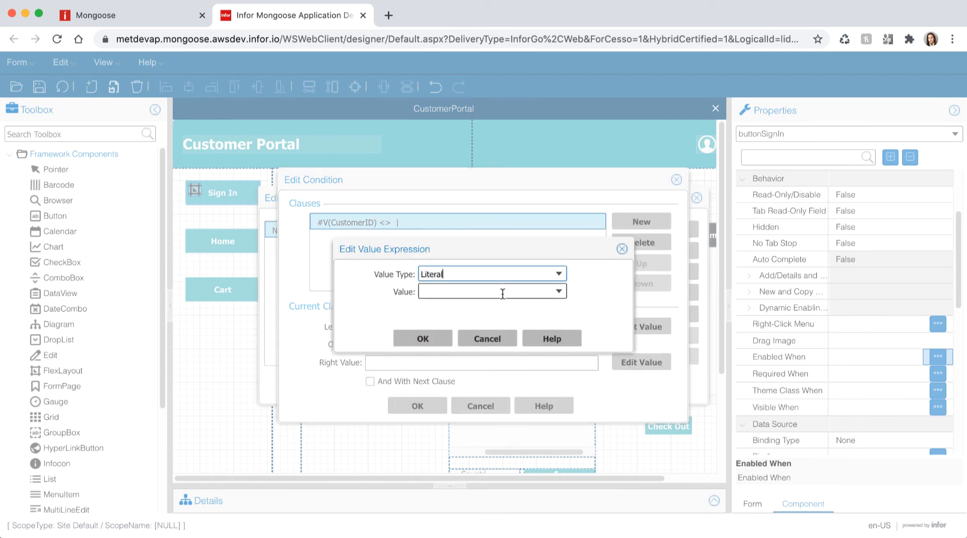
click(502, 293)
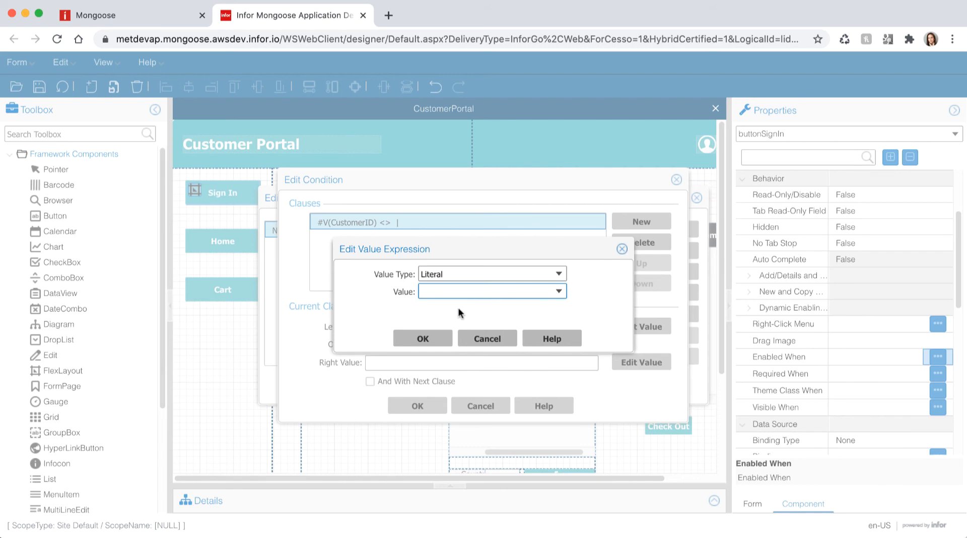
click(423, 338)
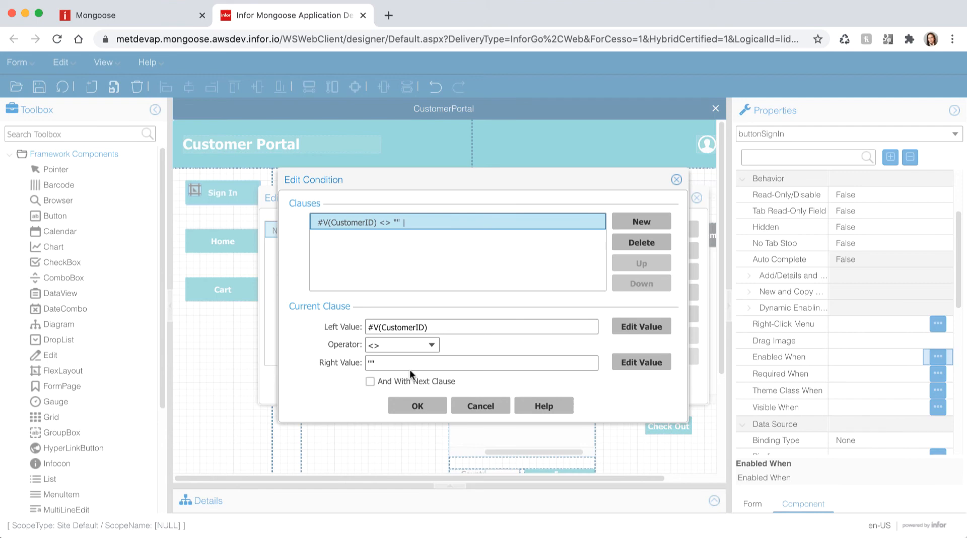
click(418, 406)
click(393, 395)
- Start an Enabled When condition for the Home navigation button with the variable value CustomerID as left value
click(237, 241)
scroll(858, 415, down, 5)
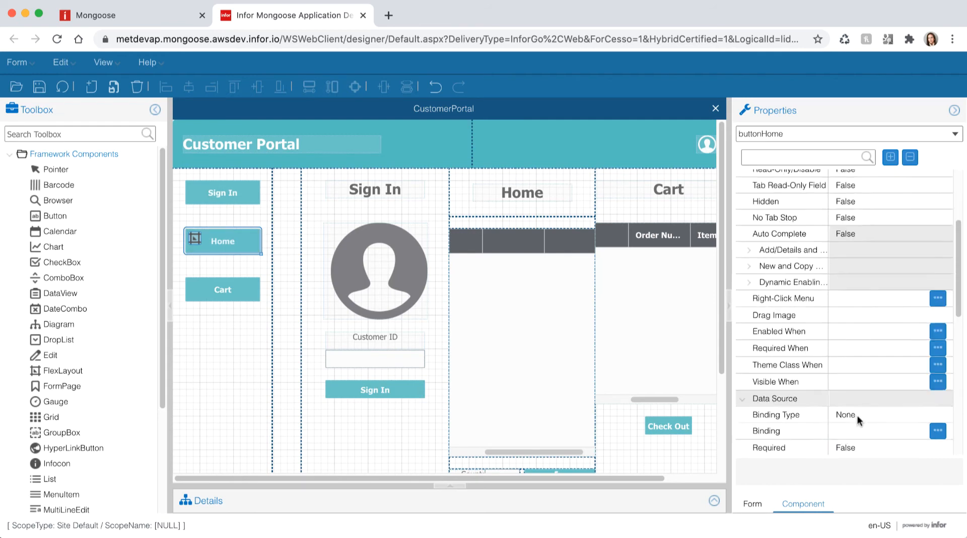
scroll(858, 415, down, 2)
click(939, 294)
click(641, 326)
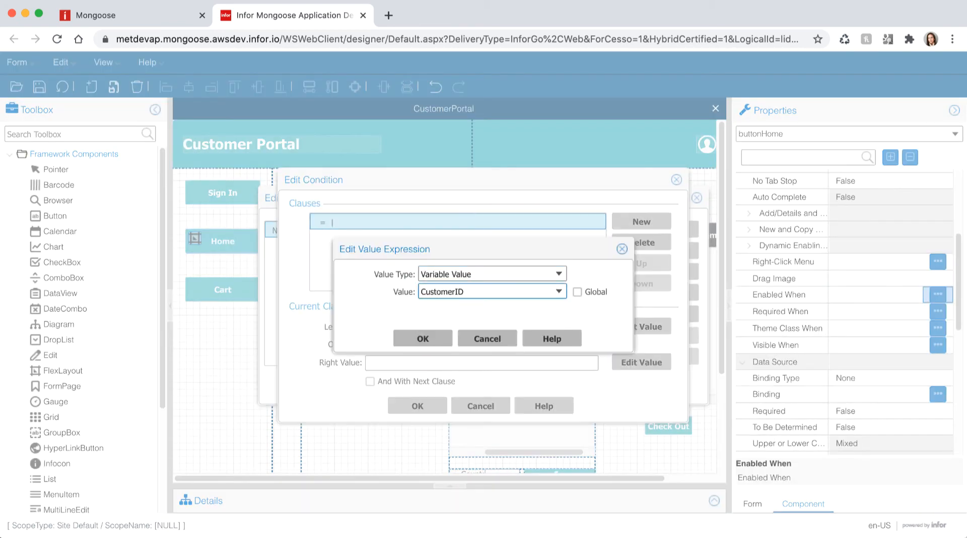
click(423, 339)
- Complete the Home button's condition with the operator <> and the right value ""
click(432, 345)
click(379, 378)
click(399, 363)
text("")
click(418, 406)
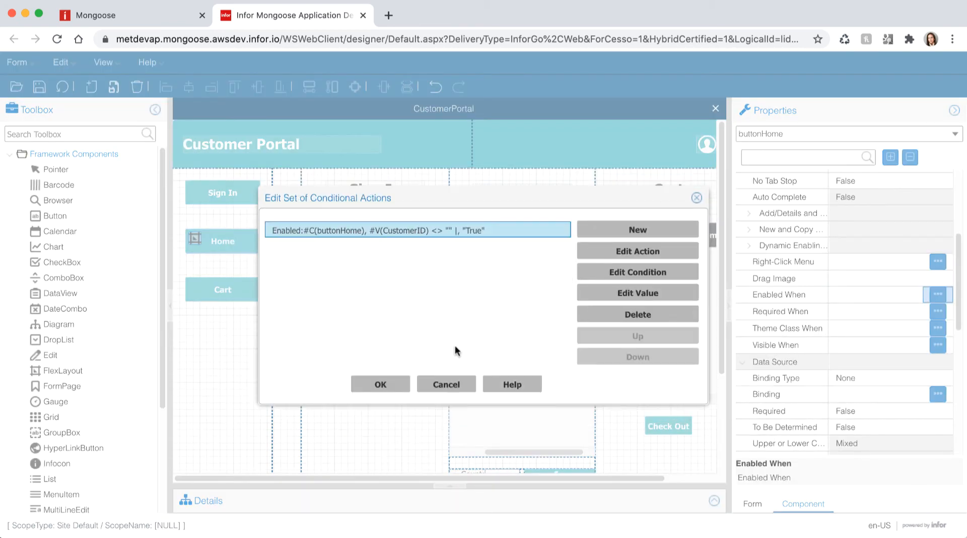
click(380, 385)
- Start an Enabled When condition for the Cart navigation button with the variable value CustomerID as left value
click(251, 292)
scroll(839, 370, down, 3)
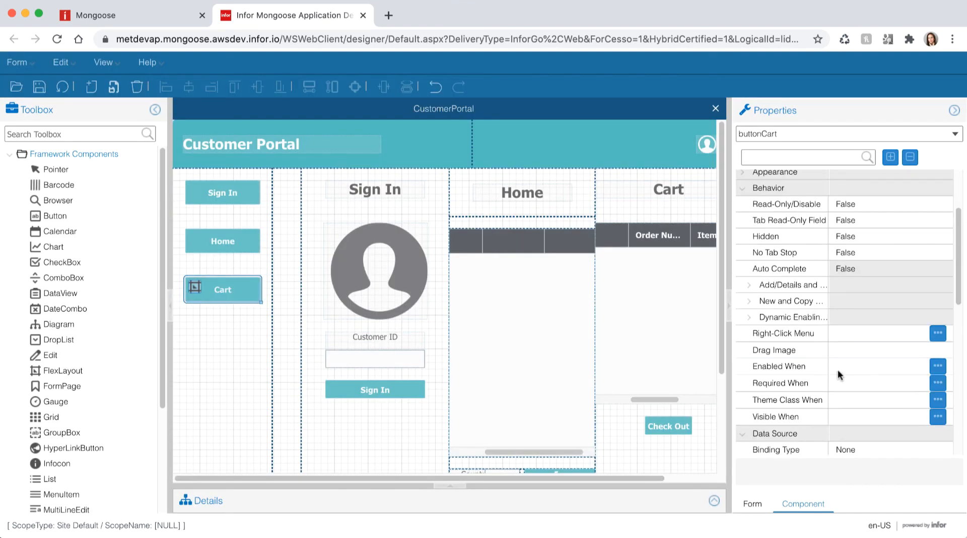
click(938, 369)
click(642, 326)
click(558, 274)
click(488, 340)
click(458, 291)
text(CustomerID)
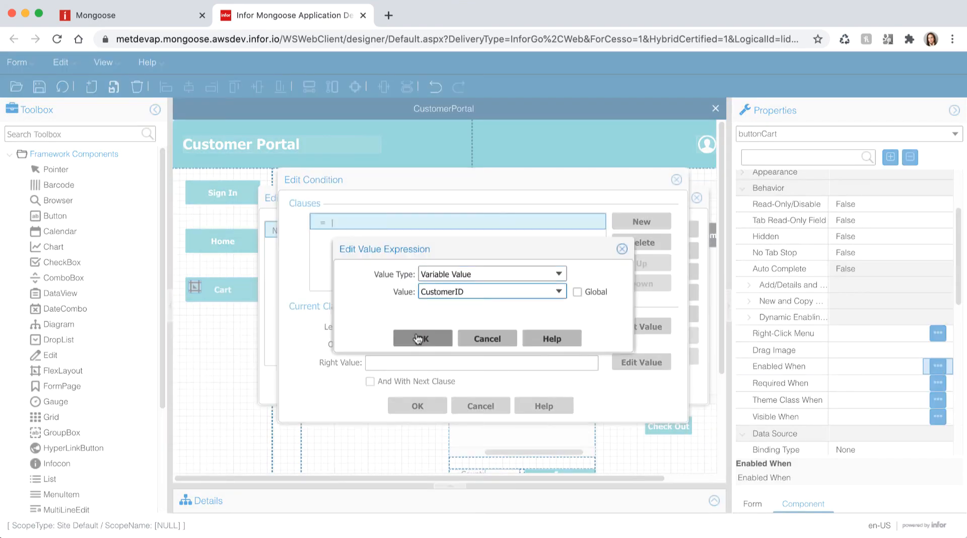
click(418, 339)
- Complete the Cart button's condition with the operator <> and the right value ""
click(432, 345)
click(379, 379)
click(398, 362)
text("")
click(417, 406)
click(380, 384)
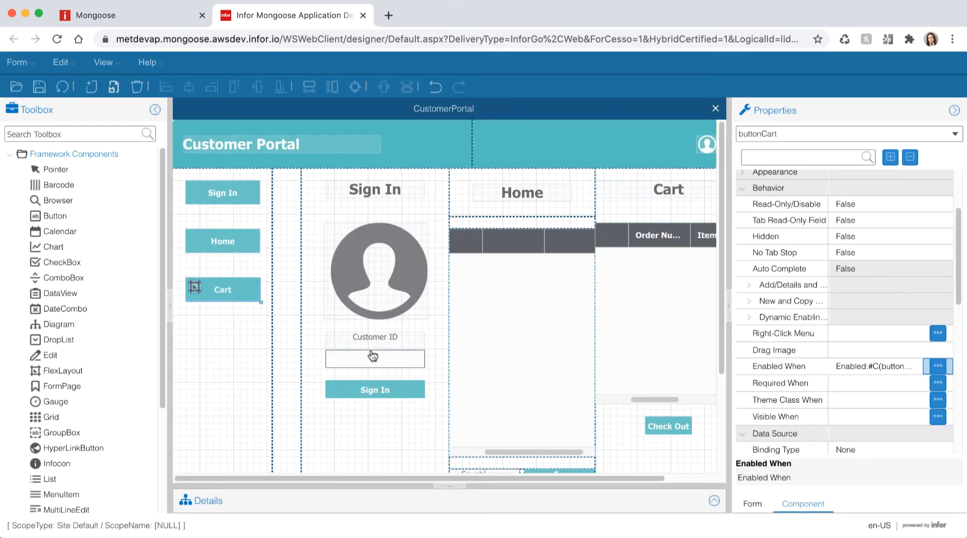
- Save the form design and open the CustomerPortal form in the Mongoose runtime
click(41, 89)
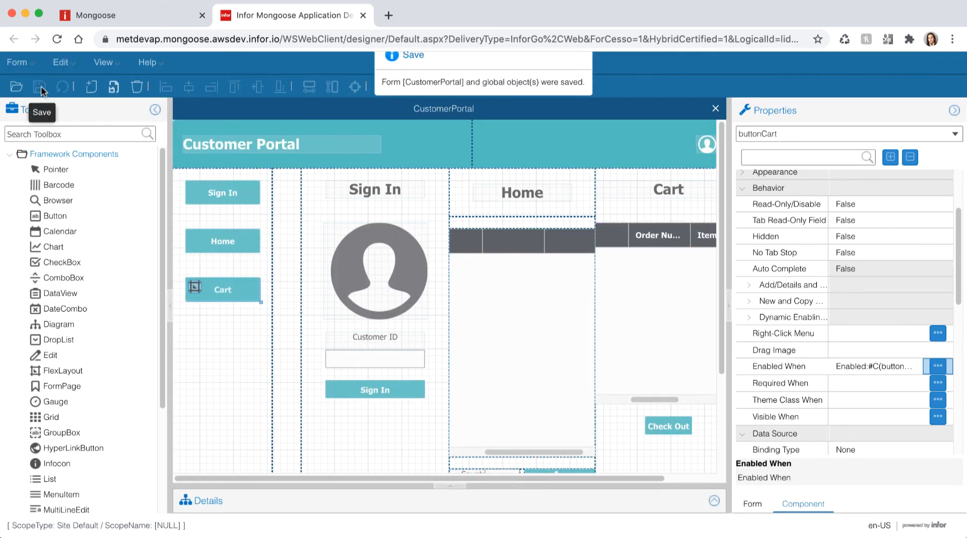
click(114, 17)
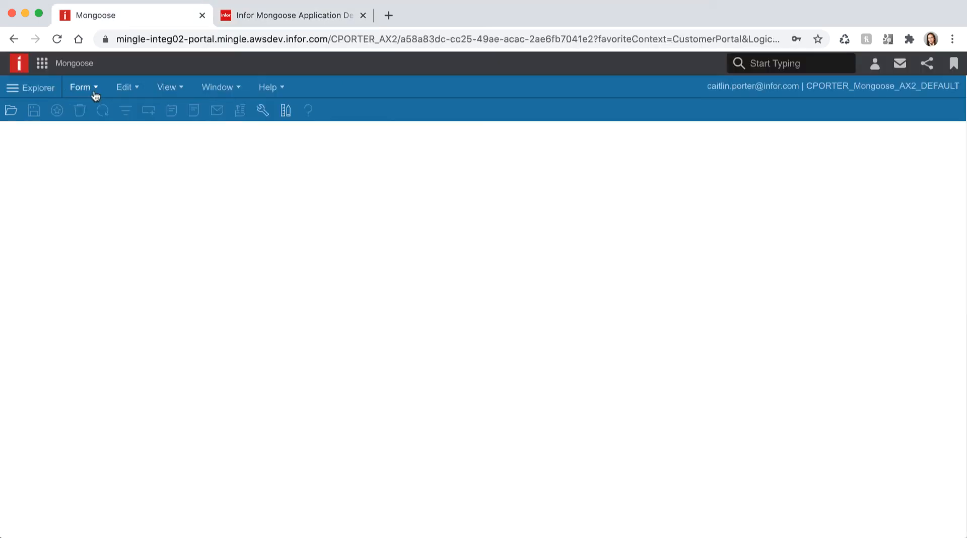
click(93, 93)
click(108, 223)
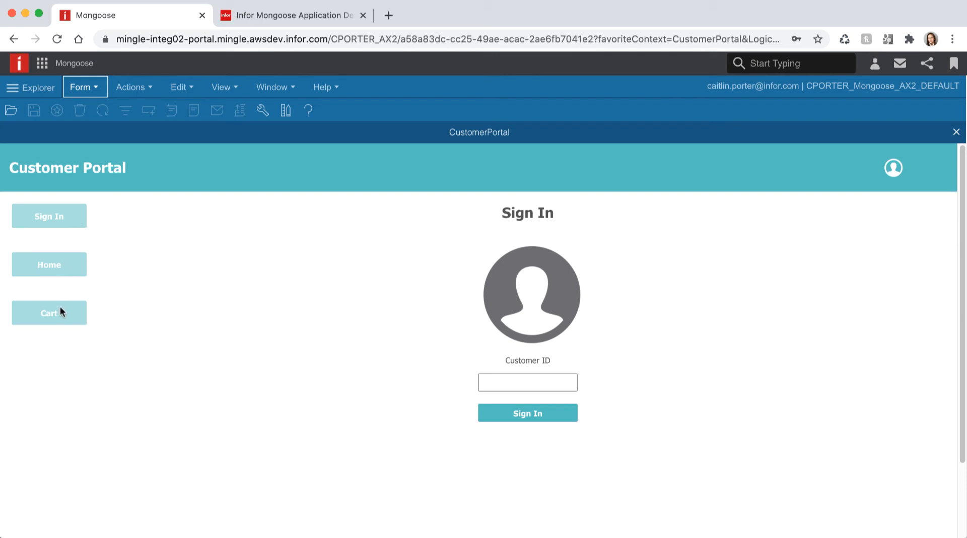
- Test the running form by entering a customer ID and signing in
click(519, 377)
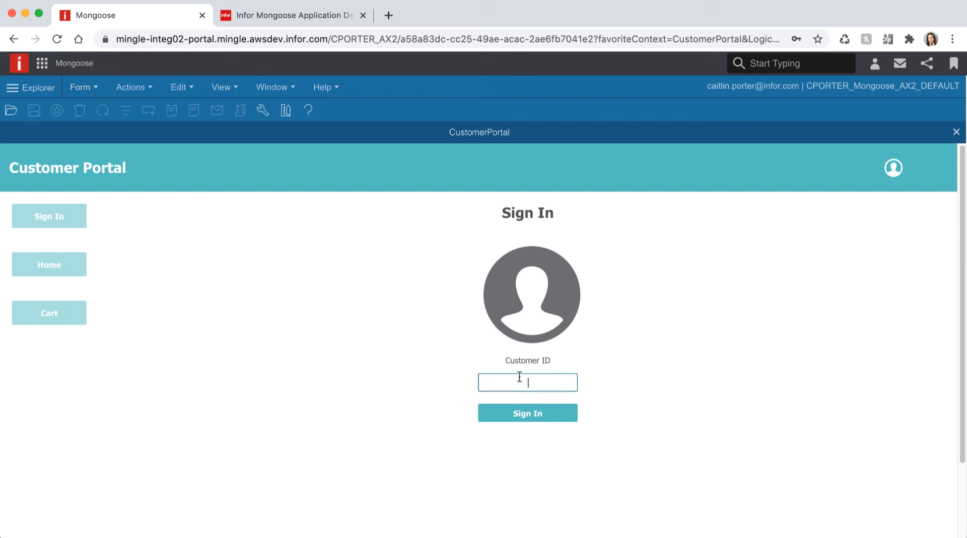
text(1)
click(526, 416)
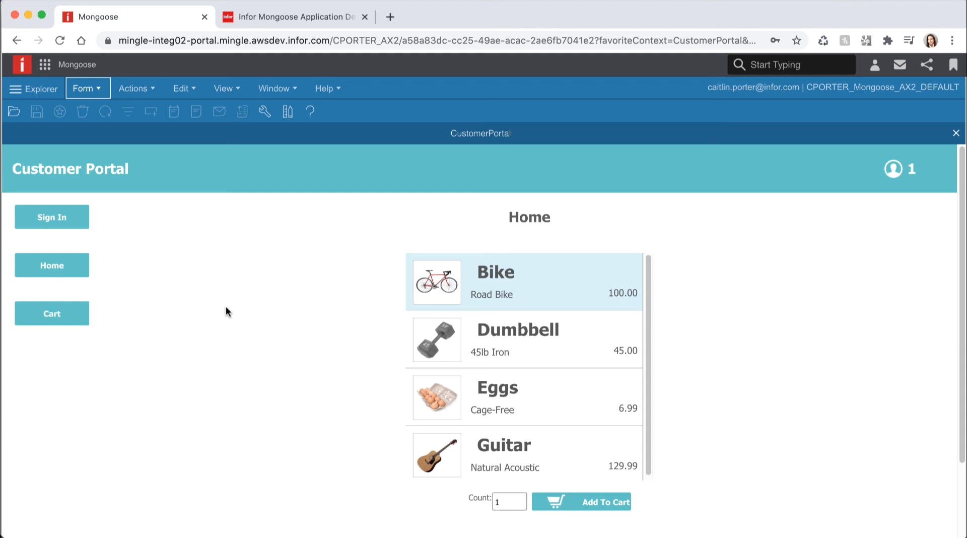
- Return to the Mongoose Application Designer and add an event handler for the event SetNewCartEntry
click(290, 17)
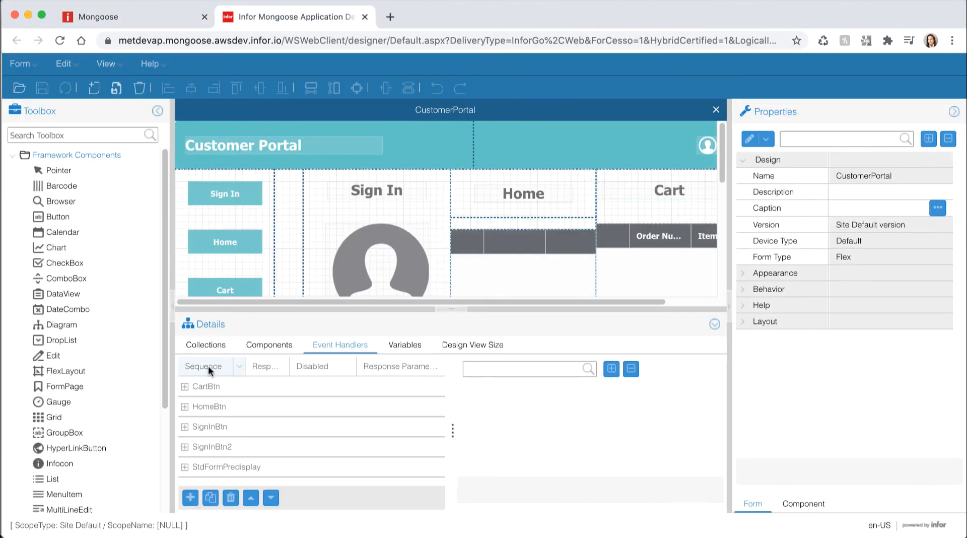
click(191, 499)
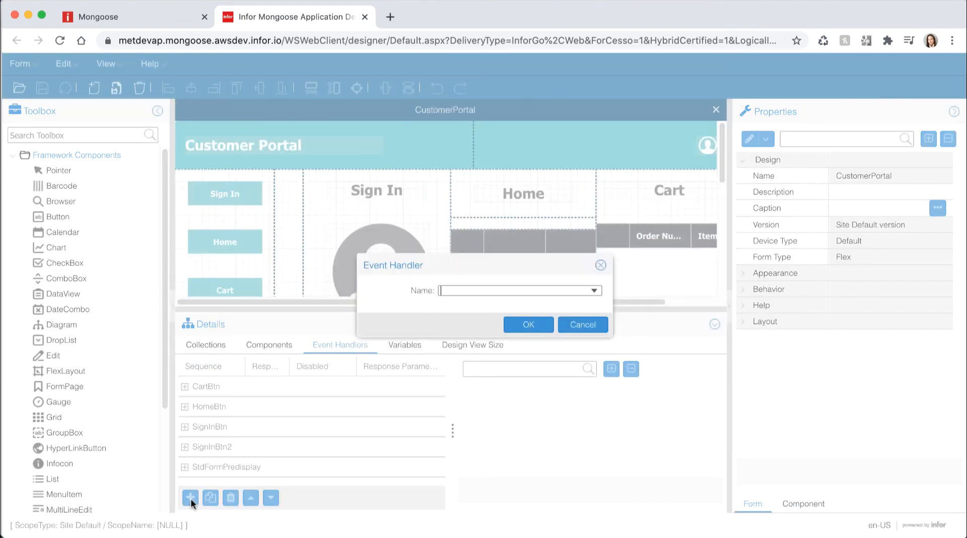
text(SetNewCartEntry)
click(514, 324)
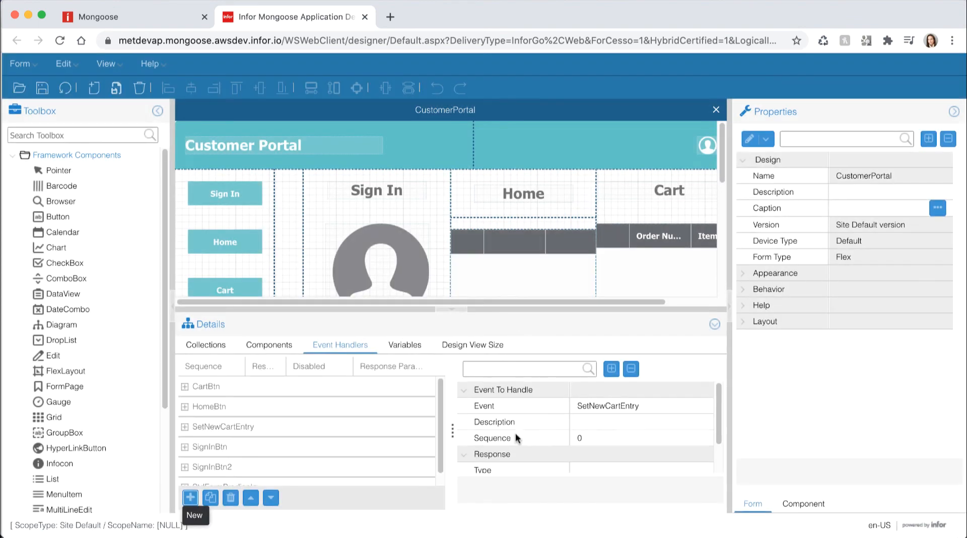
- Set the response type of the SetNewCartEntry handler to Set Values
scroll(537, 439, down, 1)
click(655, 432)
click(676, 432)
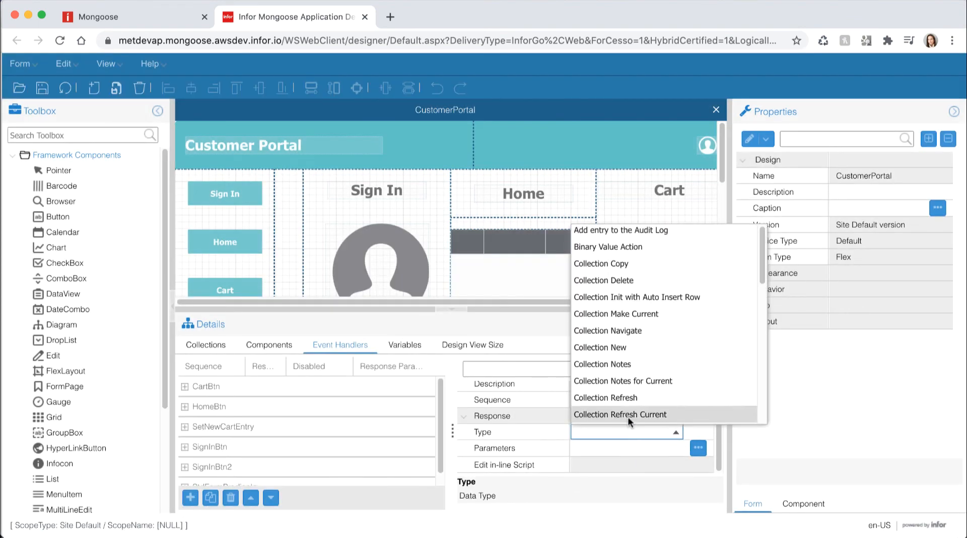
click(620, 403)
- Add a property value pair to the SetNewCartEntry handler's parameters with the target Item in the primary collection
click(645, 448)
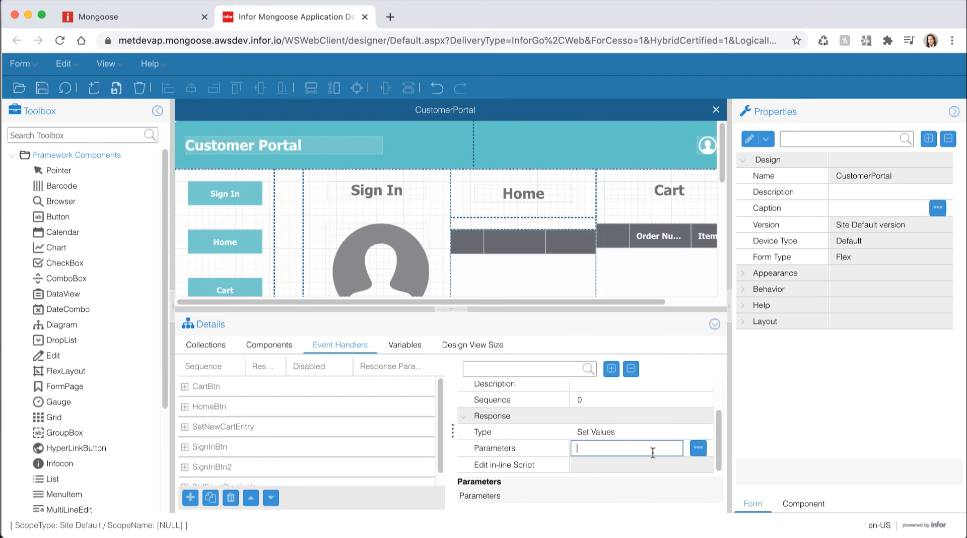
click(698, 448)
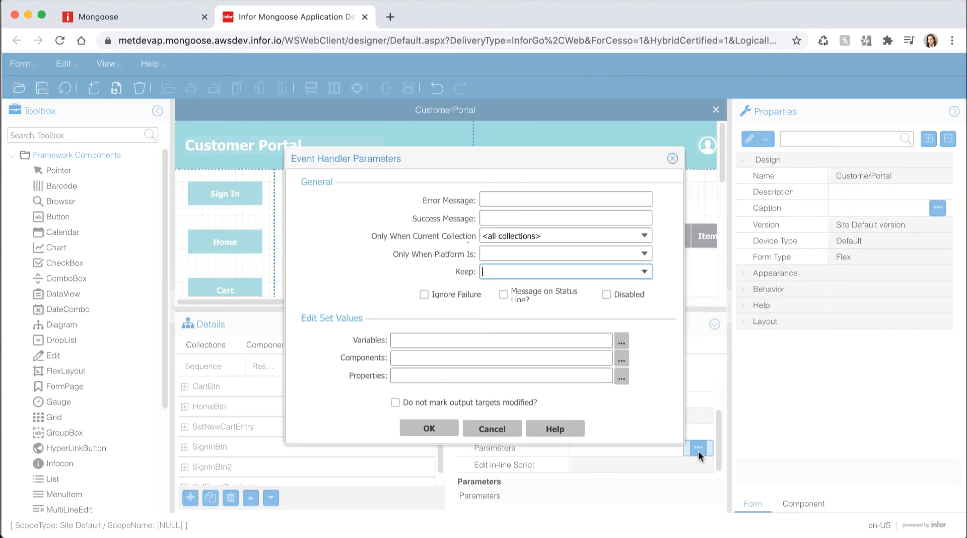
click(621, 376)
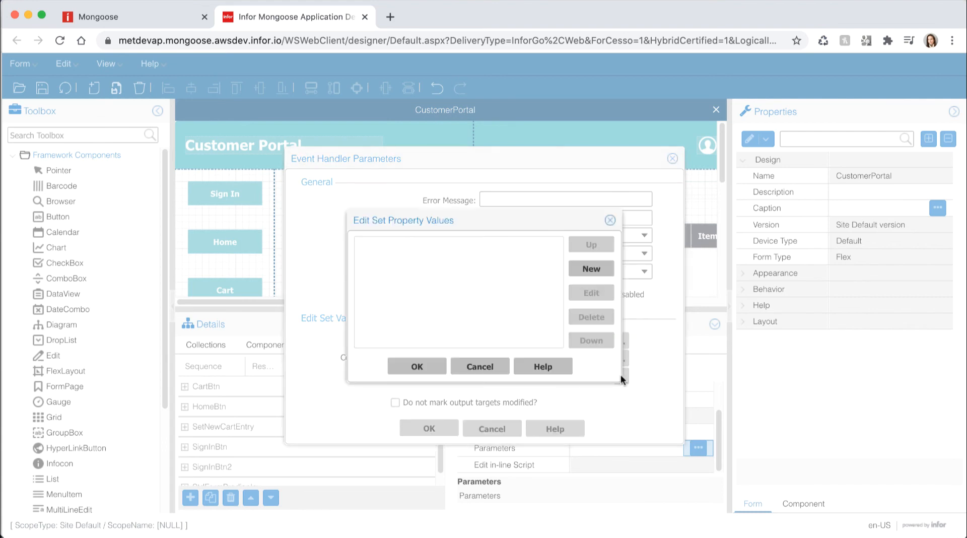
click(590, 270)
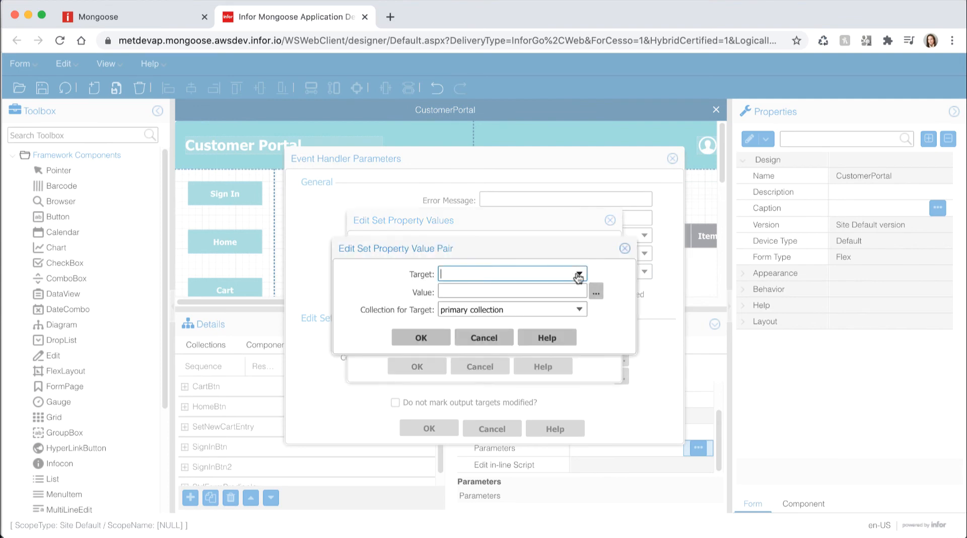
click(578, 274)
click(452, 426)
click(471, 292)
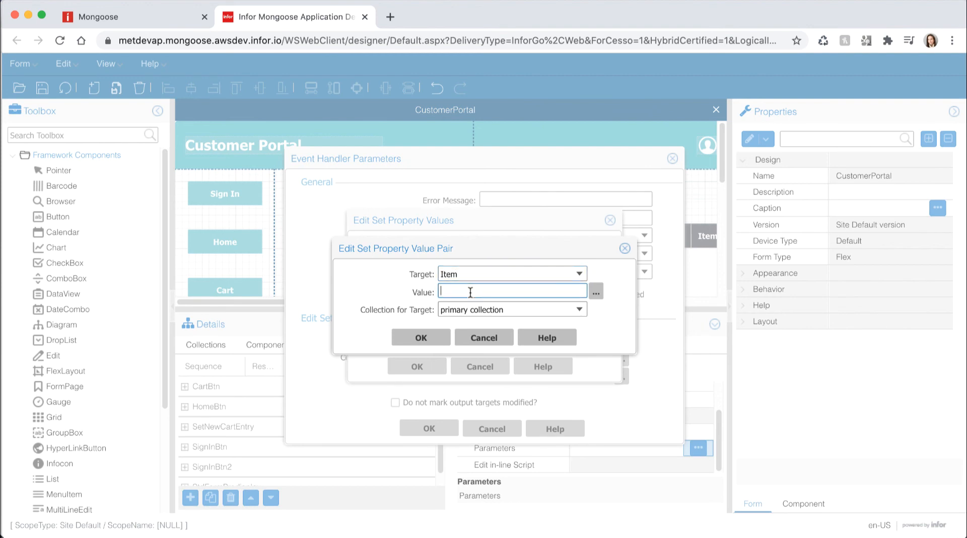
- Set the Item target's value to the property value Item from secondary collection 2
click(596, 292)
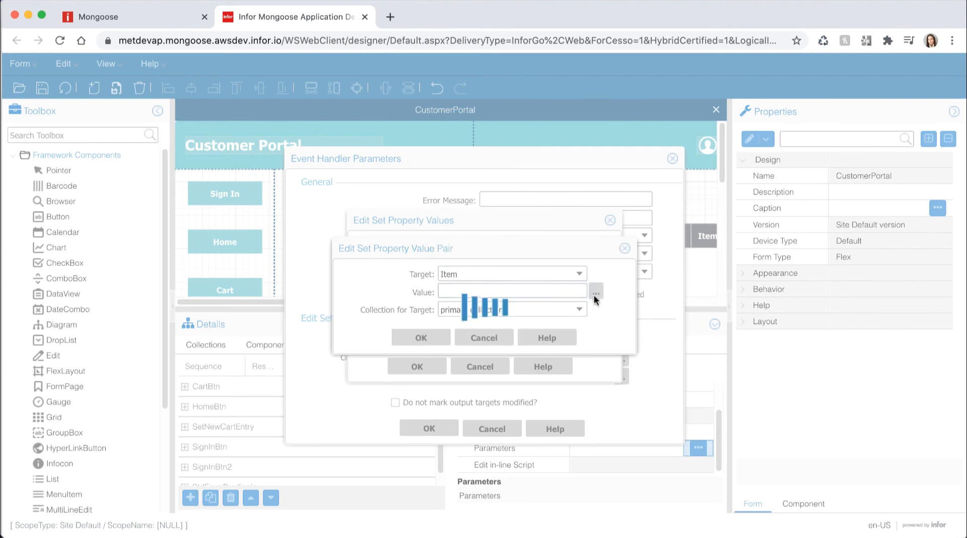
click(577, 272)
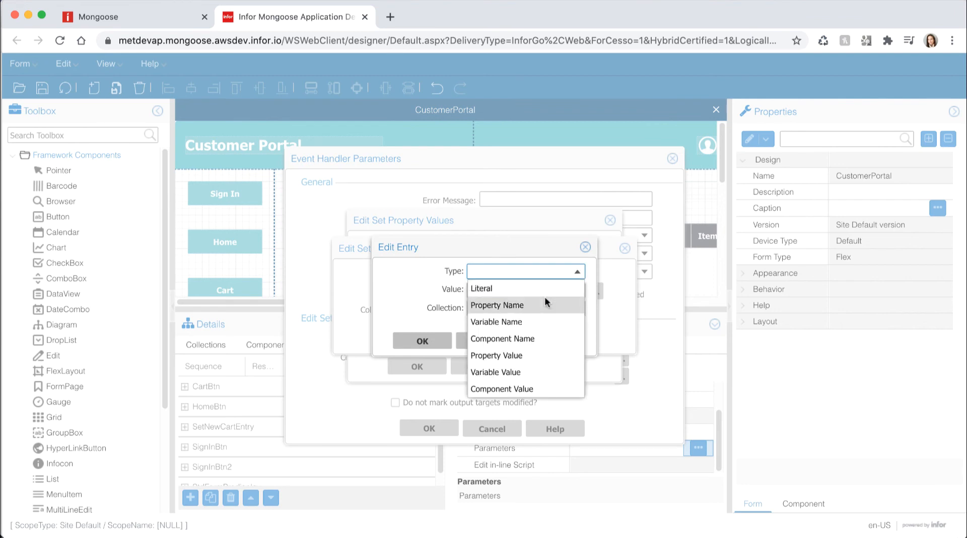
click(504, 355)
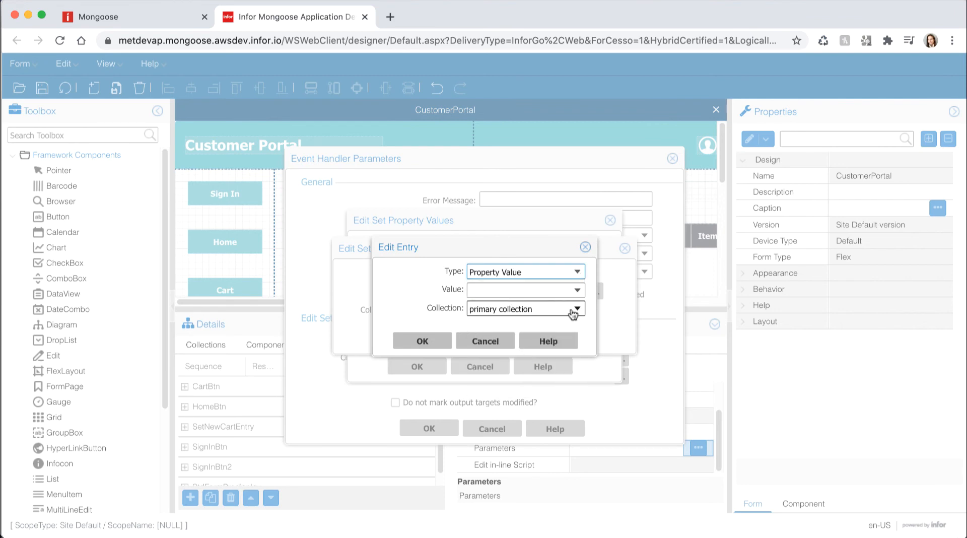
click(577, 309)
click(537, 341)
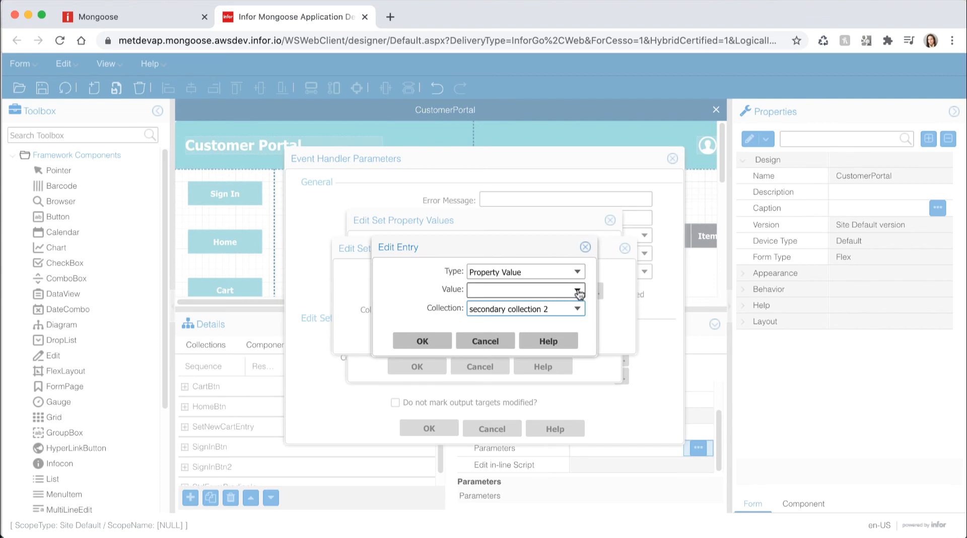
click(578, 292)
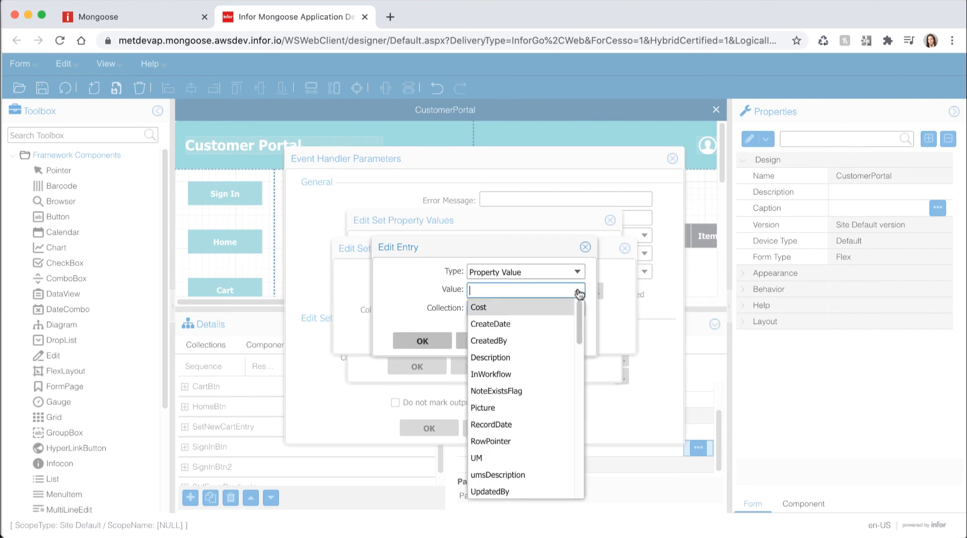
scroll(519, 412, down, 3)
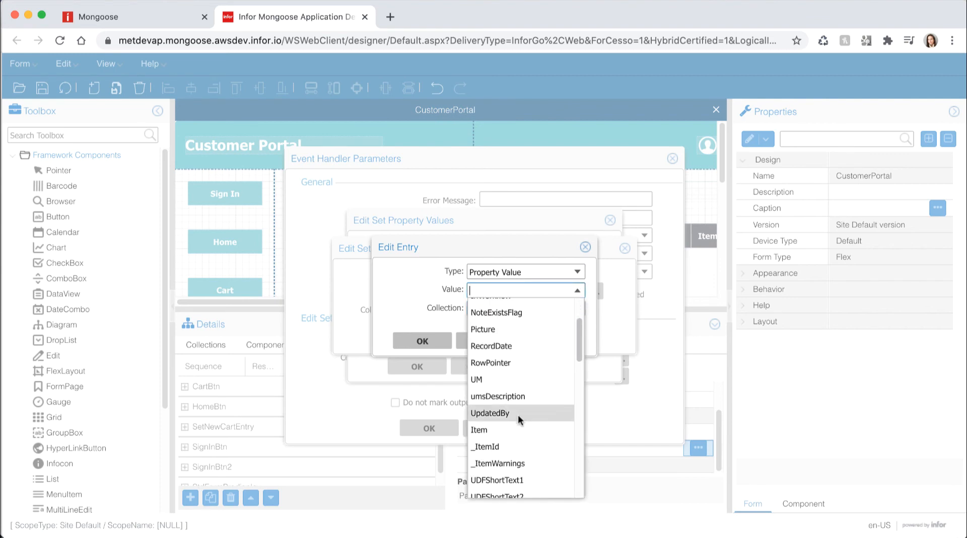
click(510, 428)
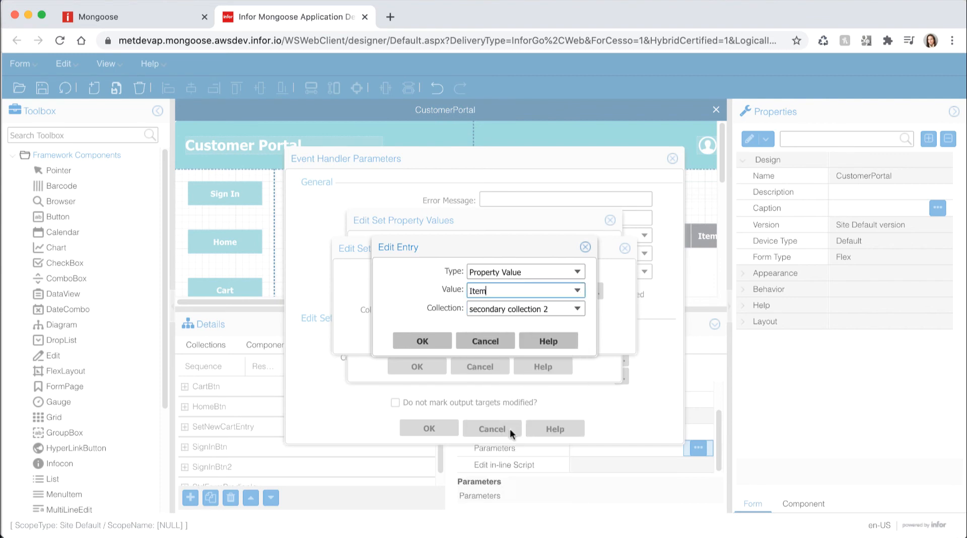
click(443, 345)
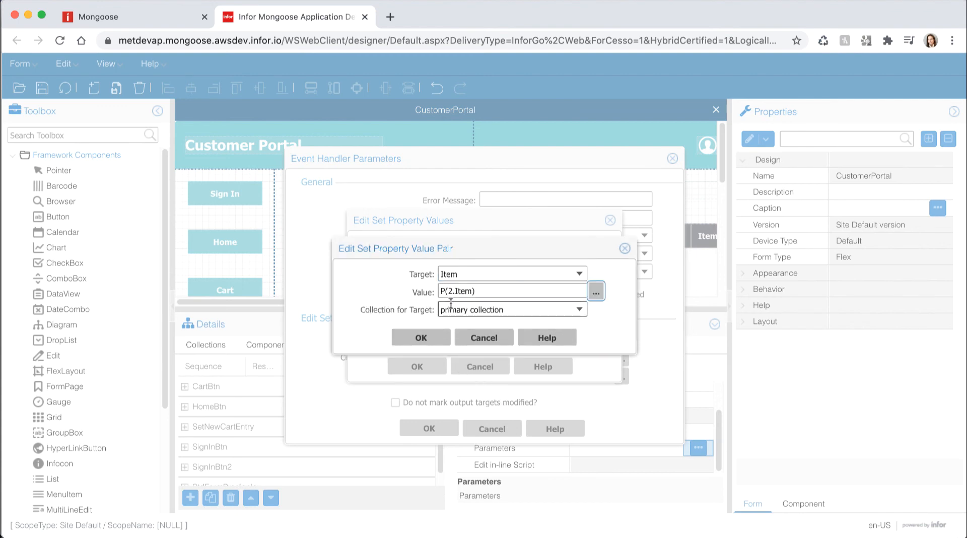
click(423, 340)
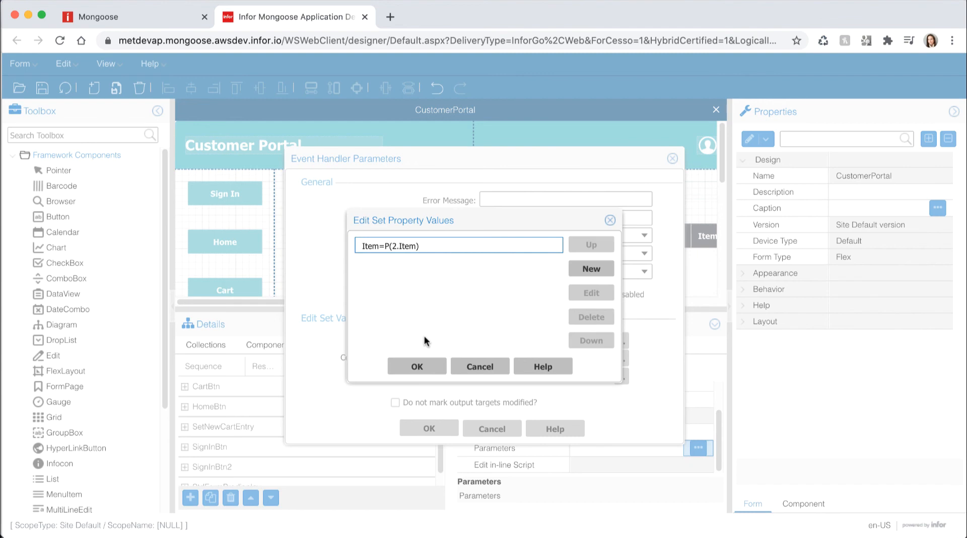
- Add a property value pair that sets Count in the primary collection to V(Count)
click(581, 271)
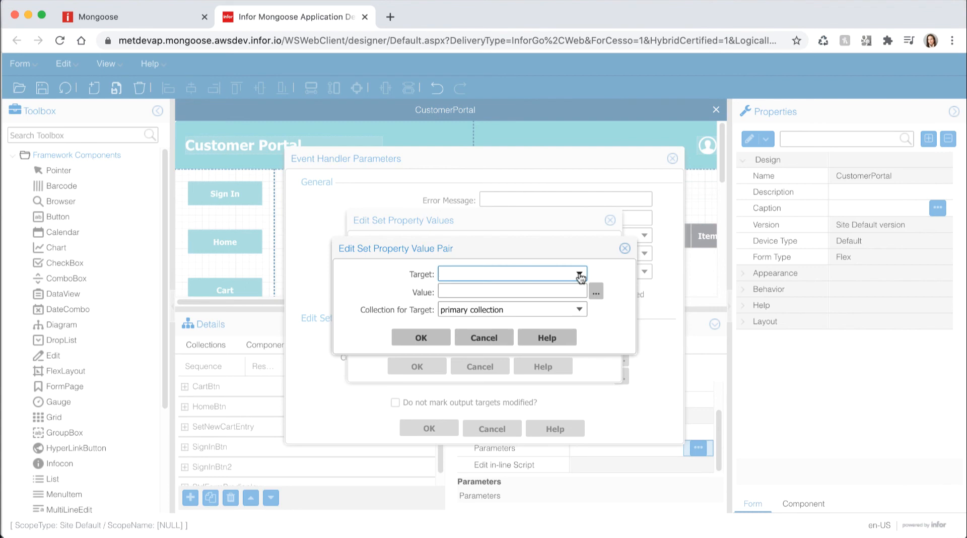
text(Count)
click(510, 307)
click(507, 293)
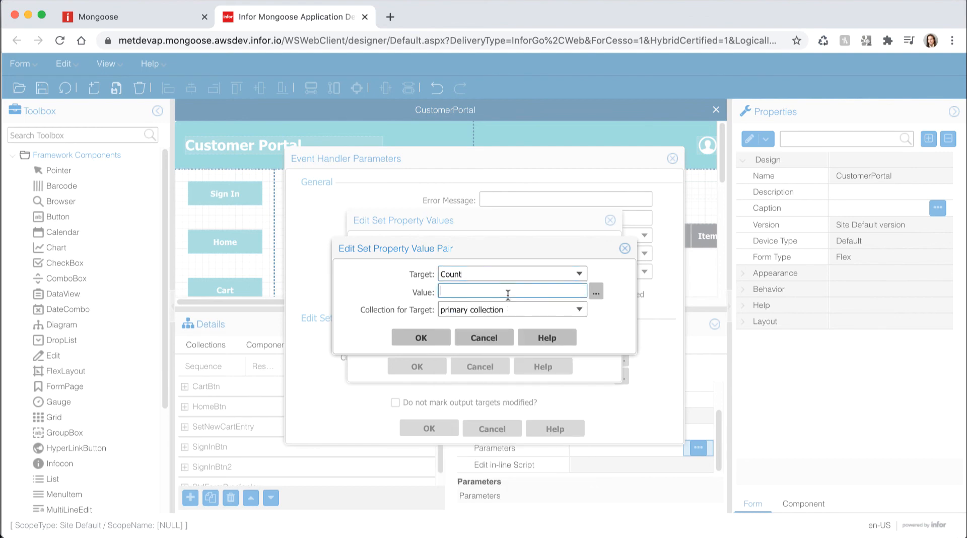
text(V(Count))
click(432, 343)
- Add a property value pair setting CustomerID to V(CustomerID) and accept the SetNewCartEntry handler's parameters
click(580, 271)
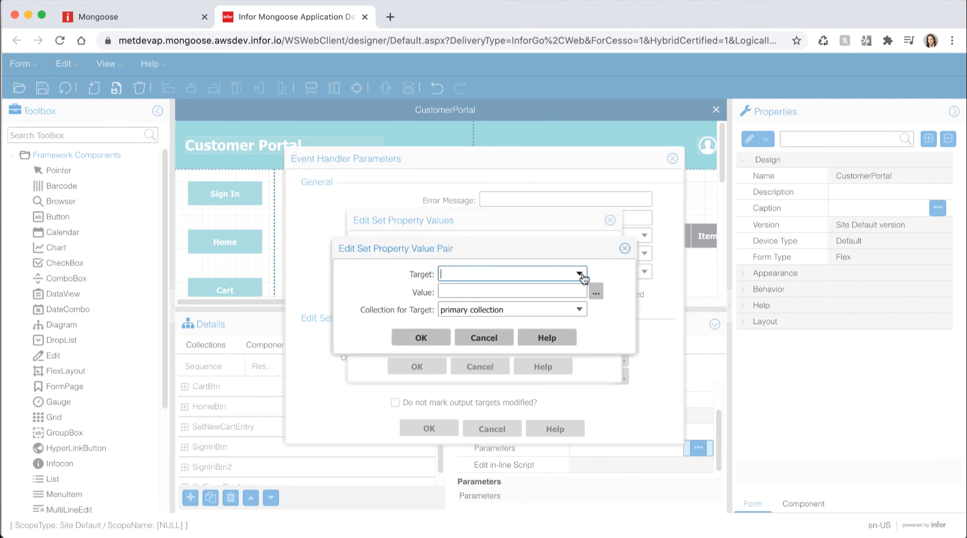
click(583, 277)
click(489, 391)
click(479, 294)
text(V(CustomerID))
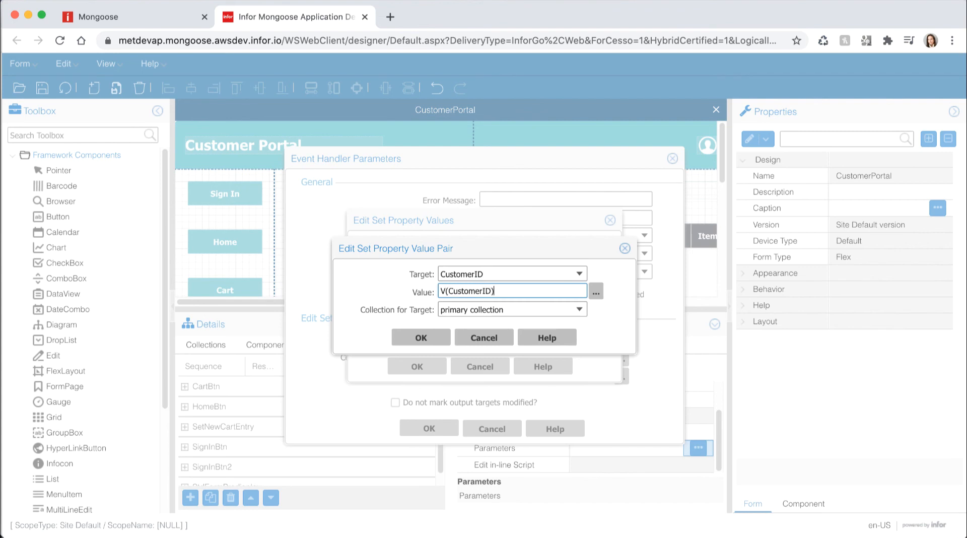
click(433, 334)
click(424, 367)
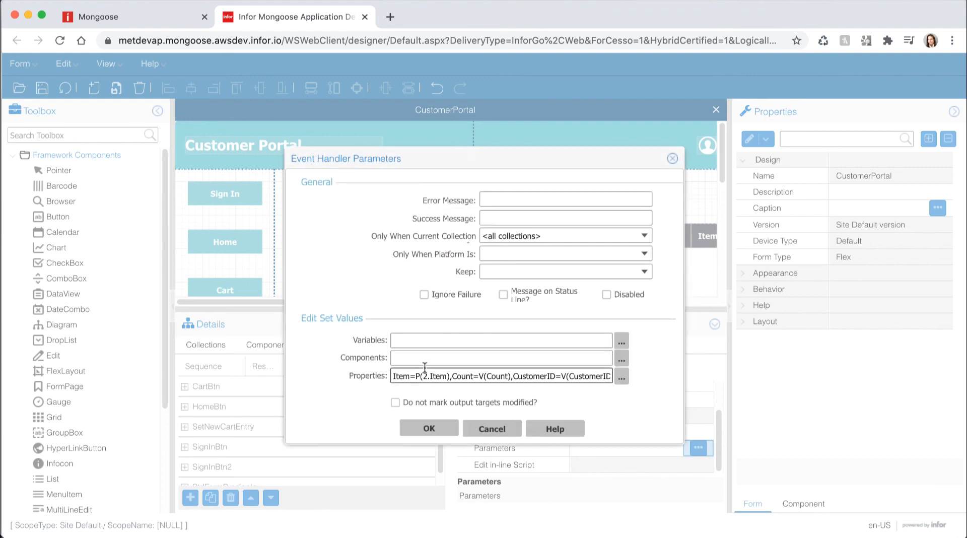
click(424, 428)
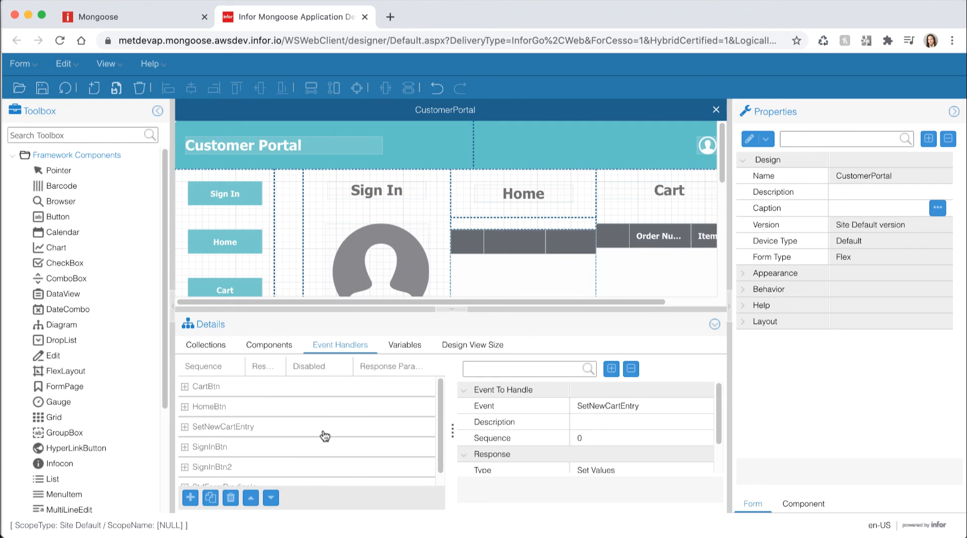
- Add an event handler for the event AddToCart with the response type Collection Make Current
click(190, 498)
text(AddToCart)
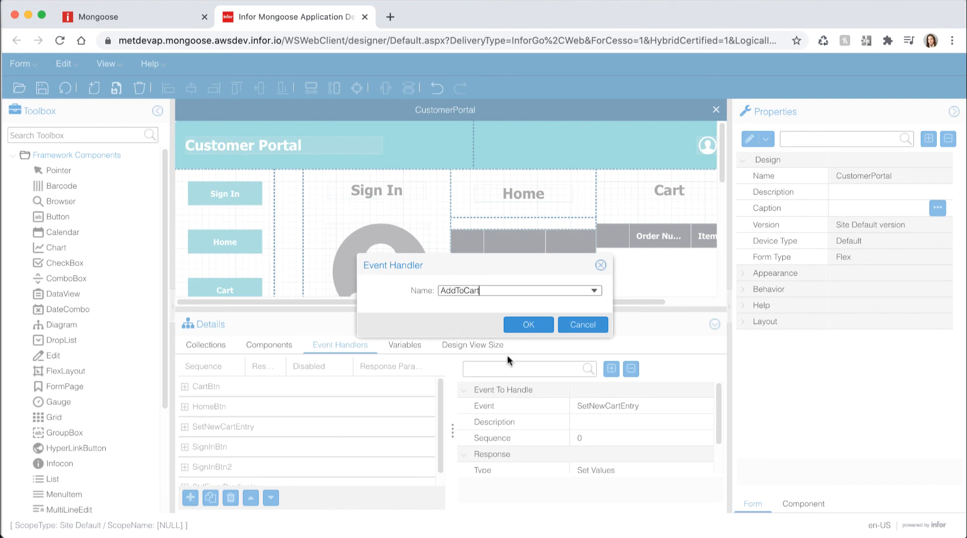
click(524, 326)
scroll(557, 463, down, 2)
click(625, 433)
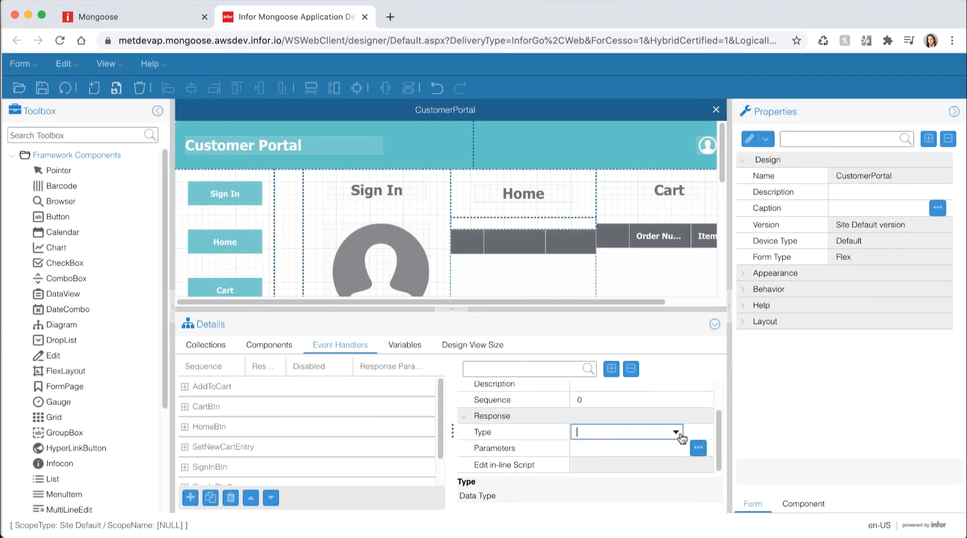
click(680, 434)
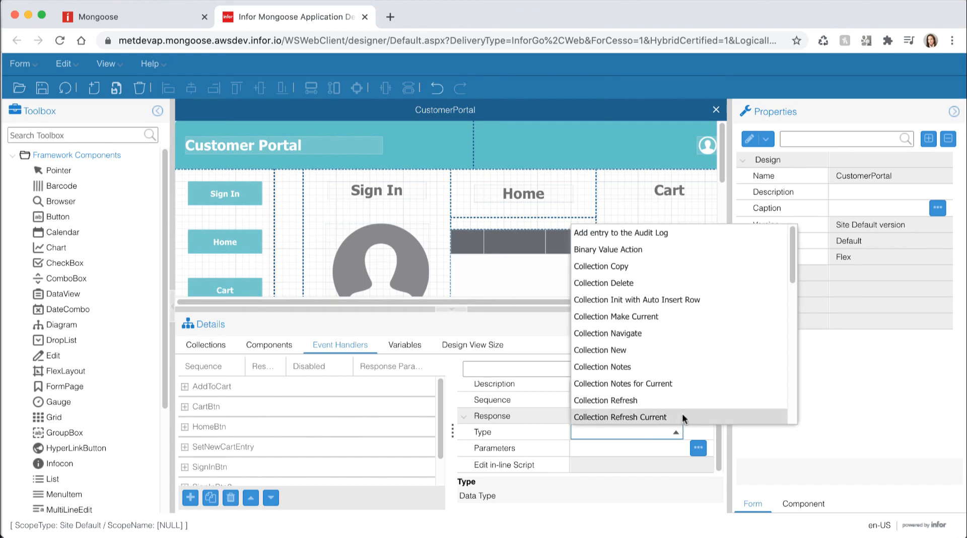
click(655, 316)
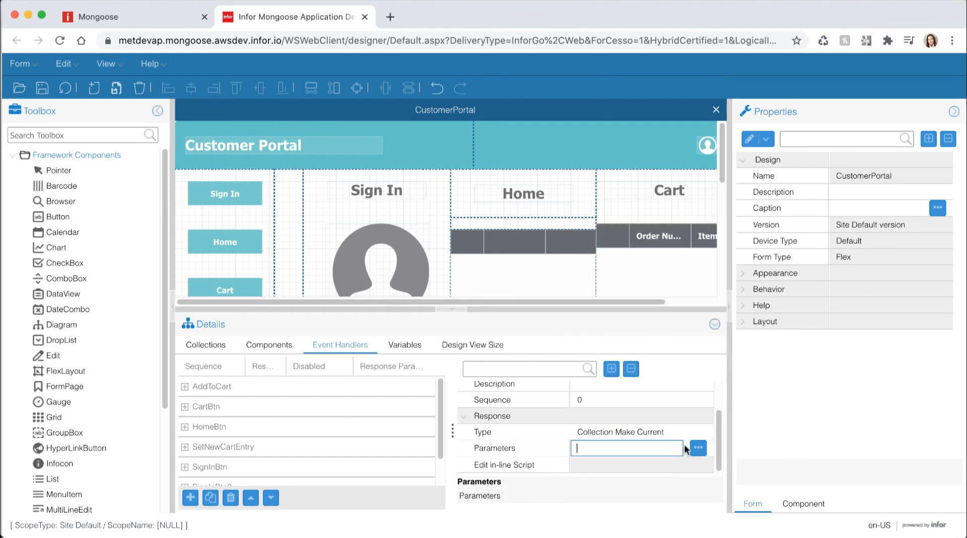
- Set the collection in the Collection Make Current handler's parameters to the primary collection
click(698, 448)
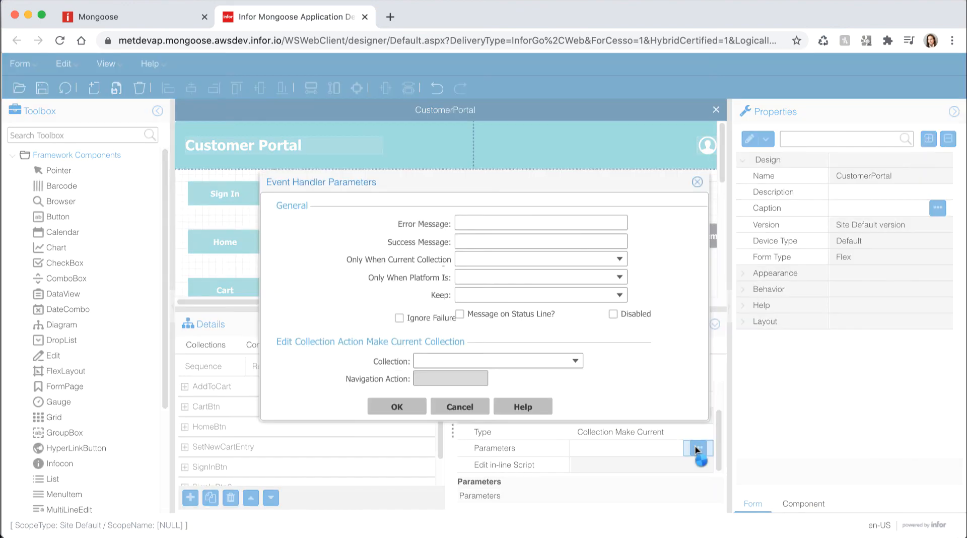
click(575, 361)
click(529, 372)
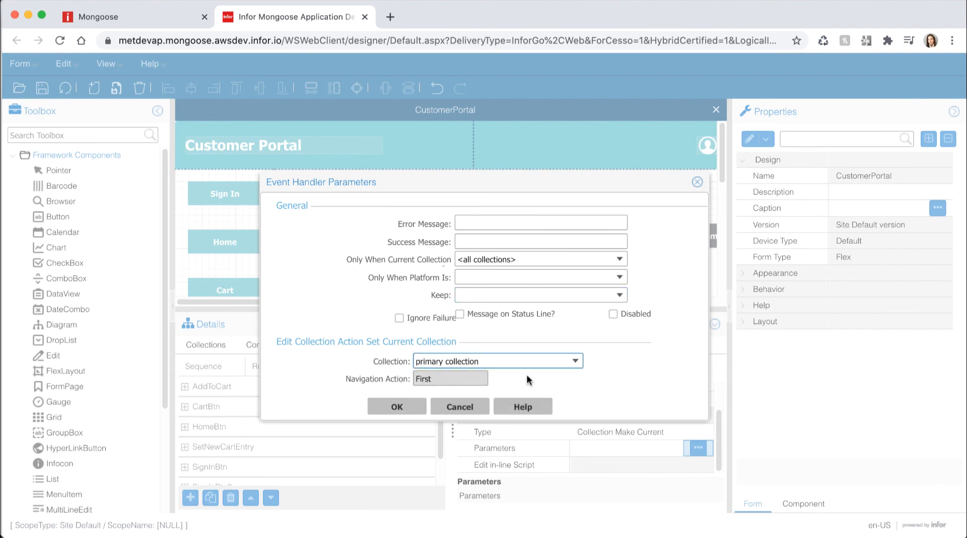
click(406, 409)
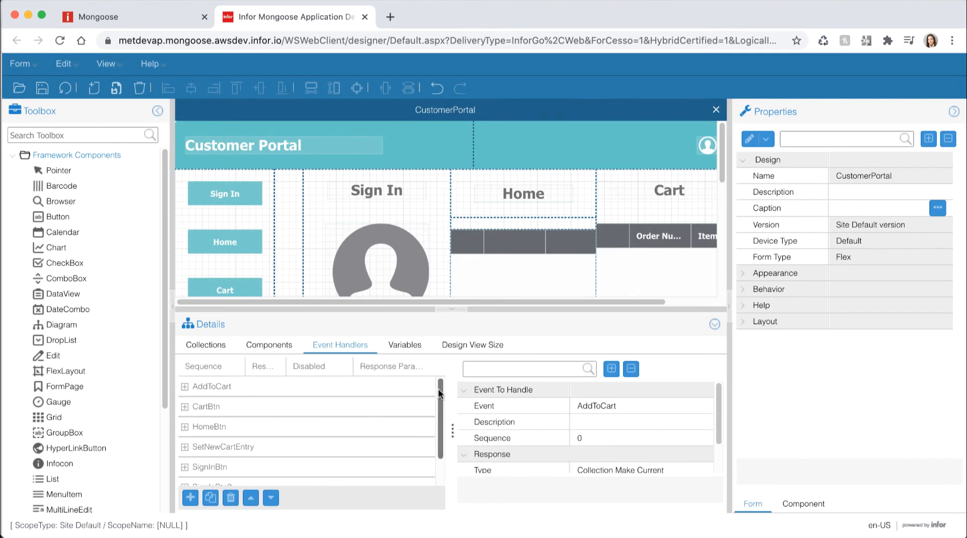
- Add a second event handler for AddToCart with the response type Collection New
click(189, 498)
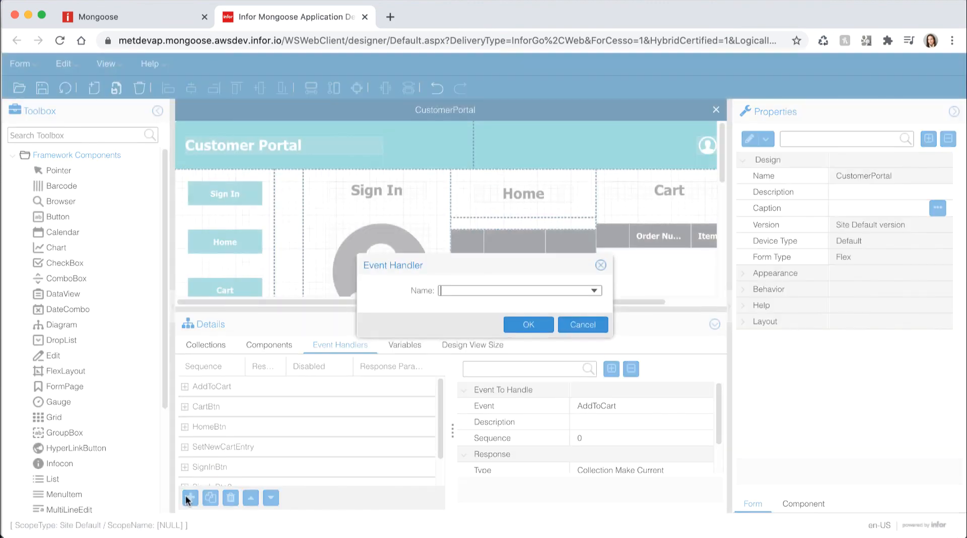
text(AddToCart)
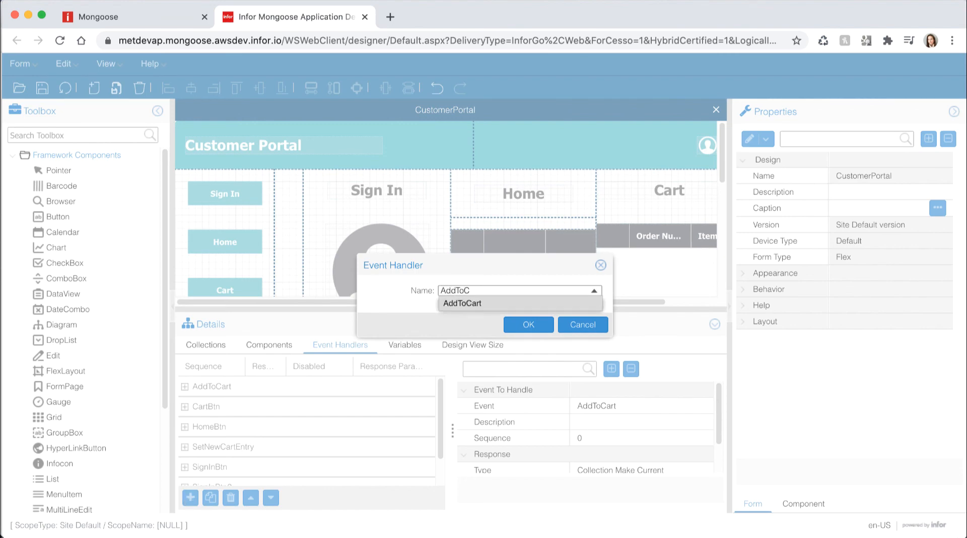
click(526, 329)
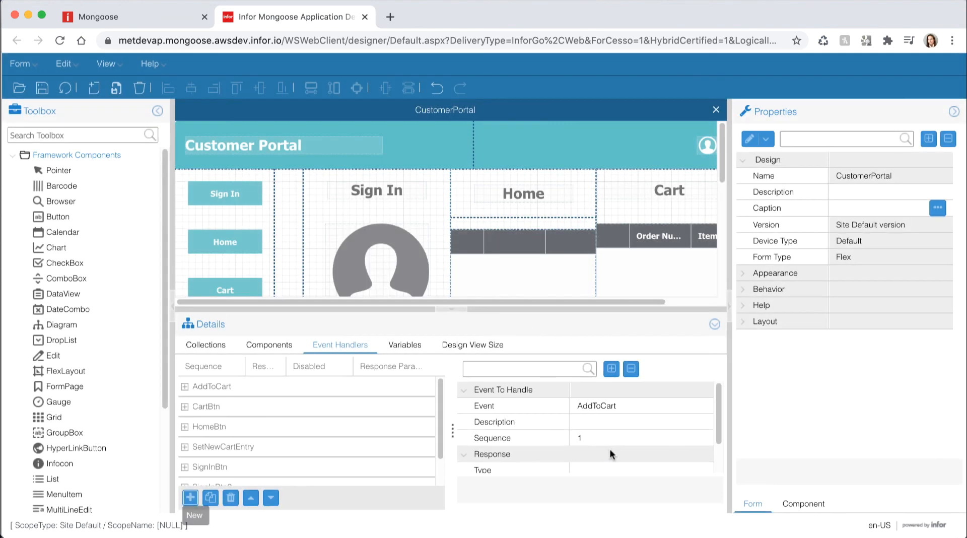
scroll(610, 448, down, 2)
click(640, 429)
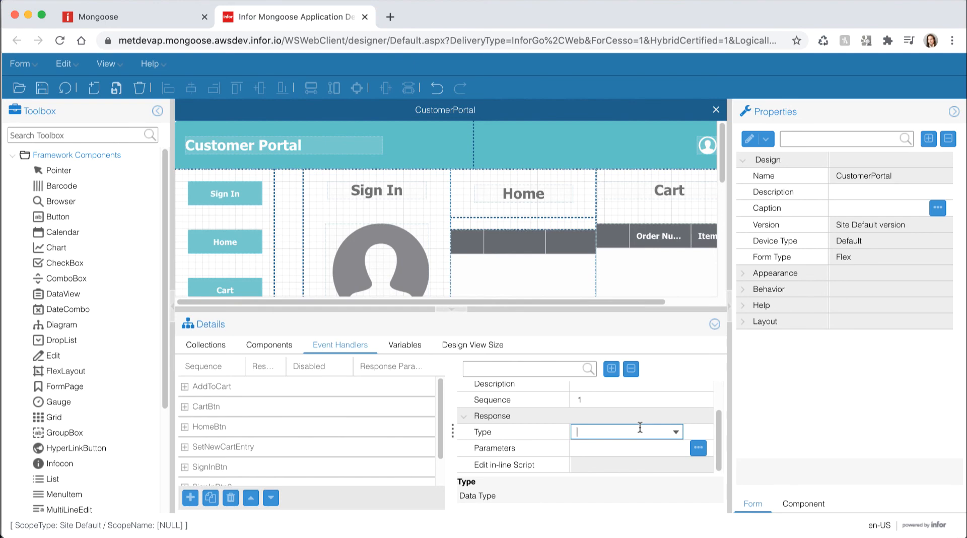
click(676, 433)
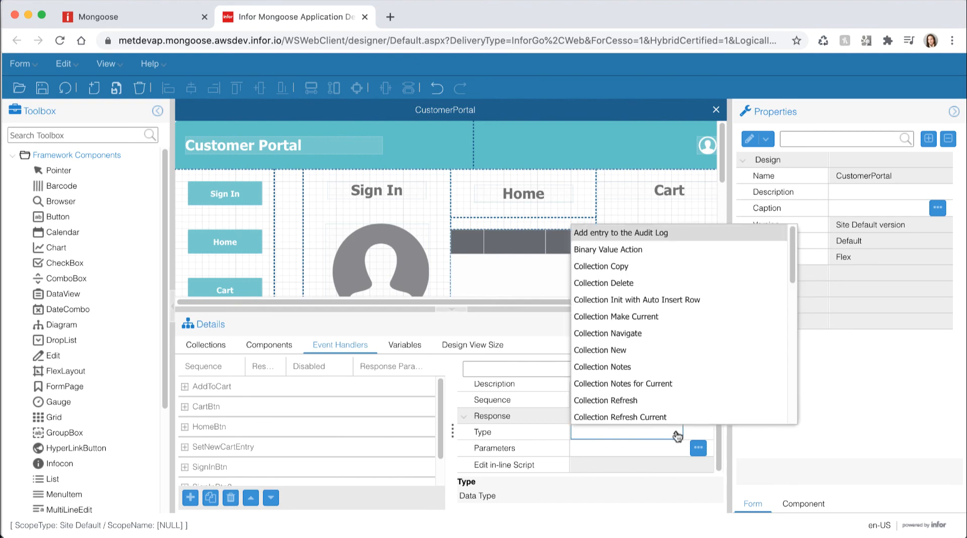
click(665, 348)
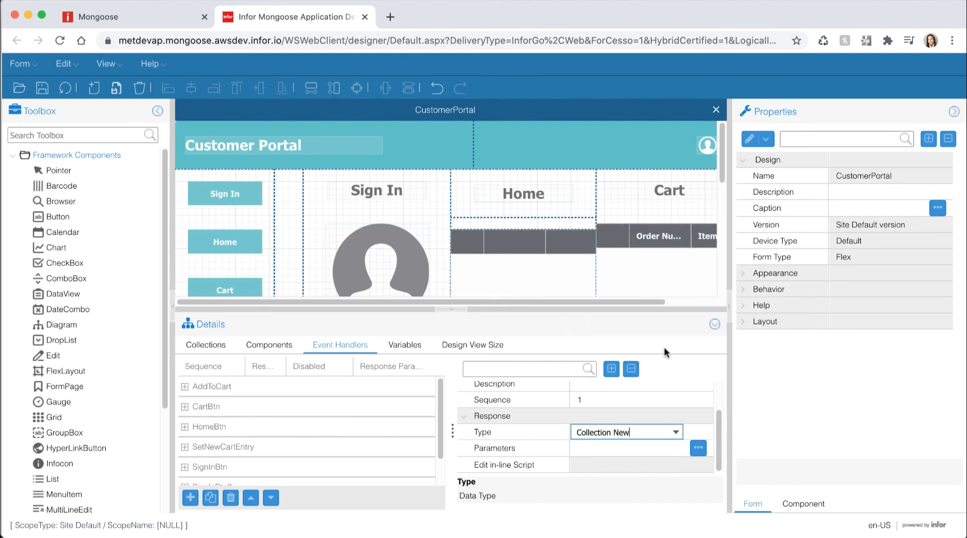
- Set the collection in the Collection New handler's parameters to the primary collection
click(699, 448)
click(576, 361)
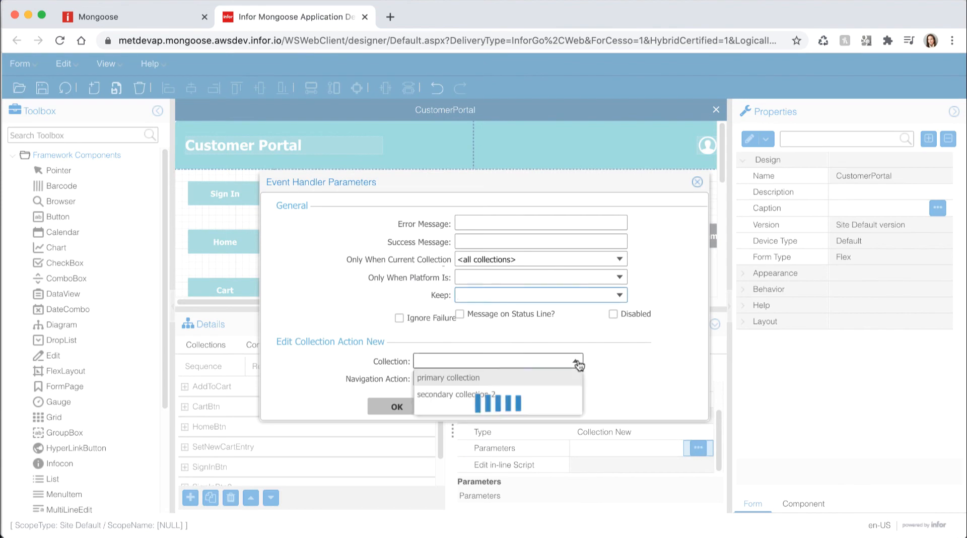
click(525, 377)
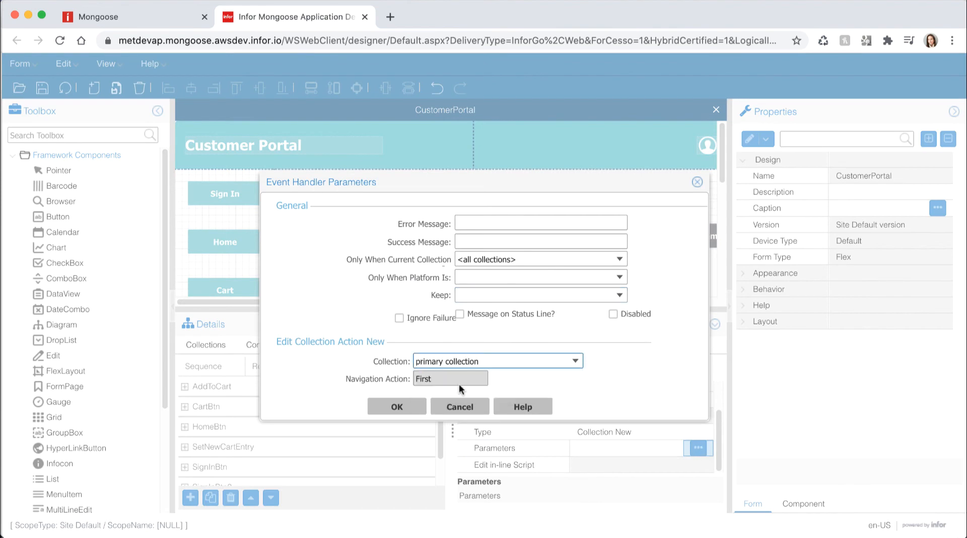
click(397, 406)
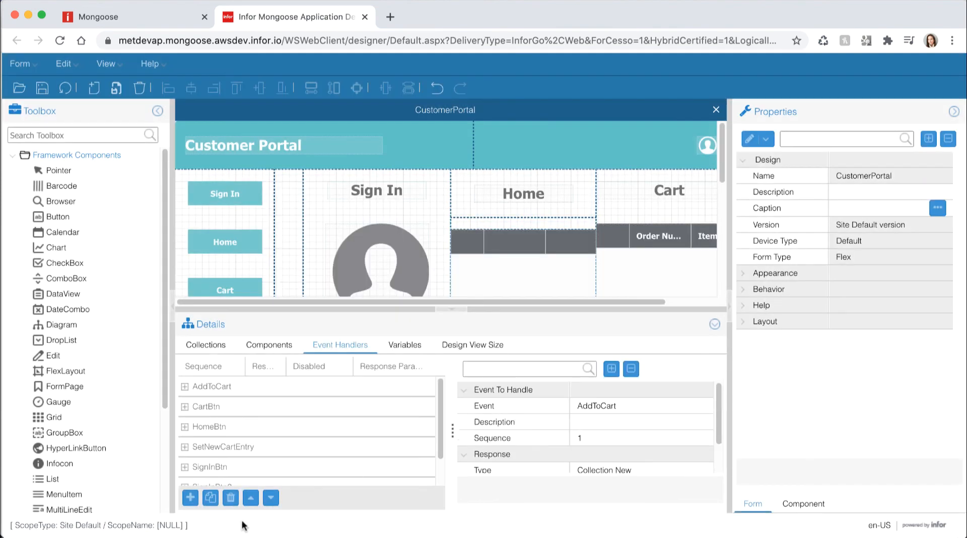
- Add a third event handler for AddToCart with the response type Generate event
click(191, 498)
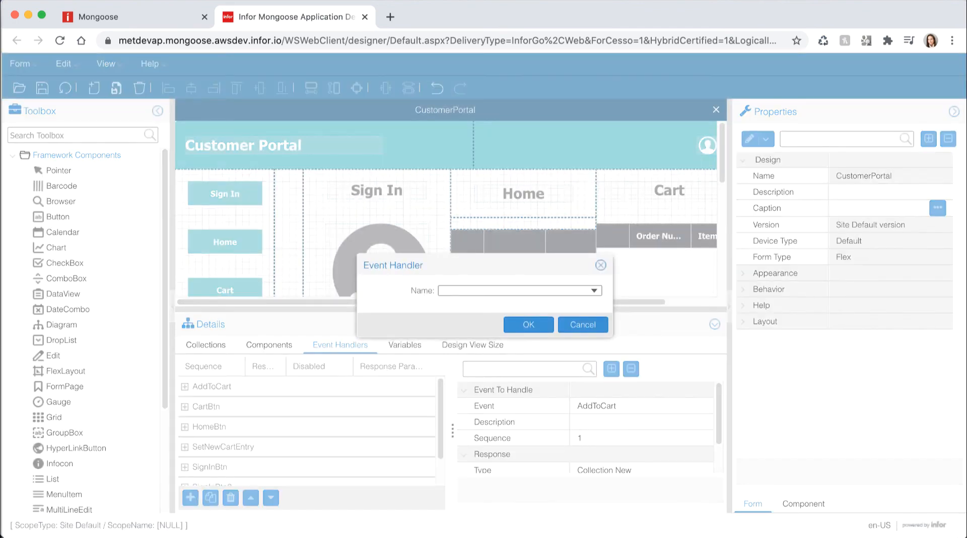
text(A)
key(Return)
click(528, 324)
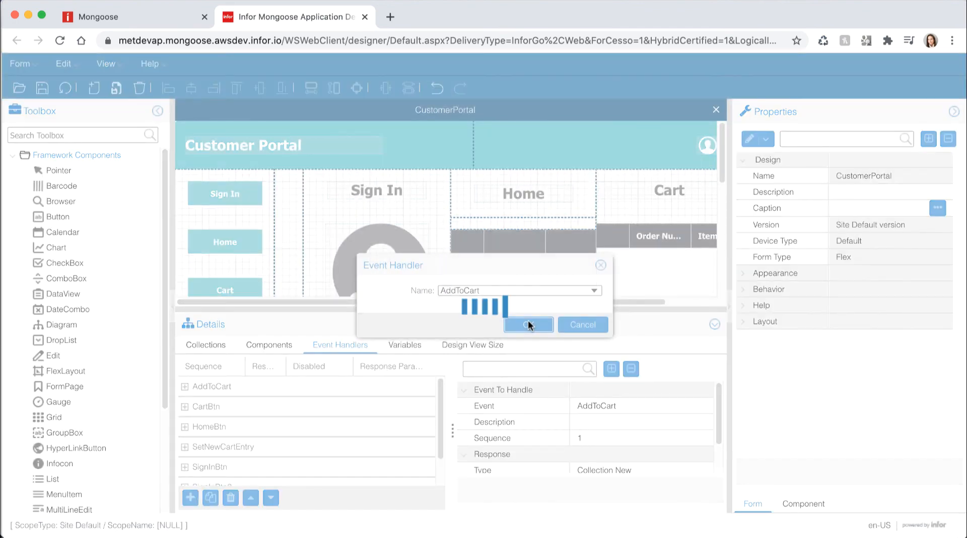
click(575, 462)
click(675, 466)
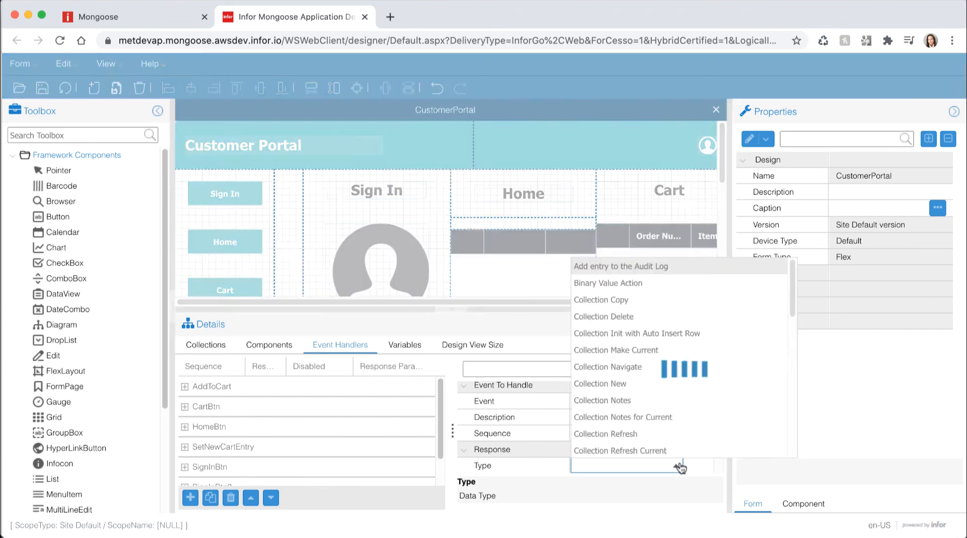
scroll(685, 416, down, 3)
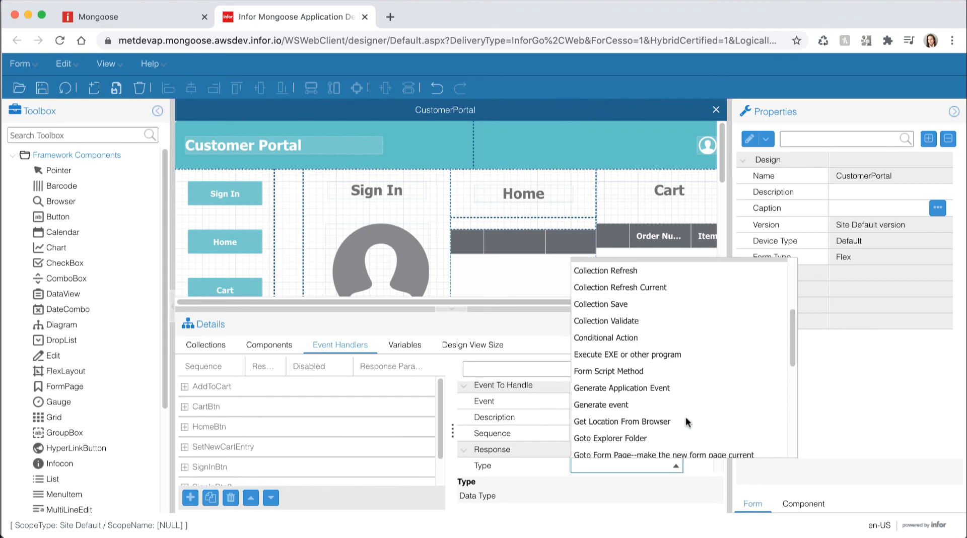
click(657, 405)
drag(718, 401, 721, 431)
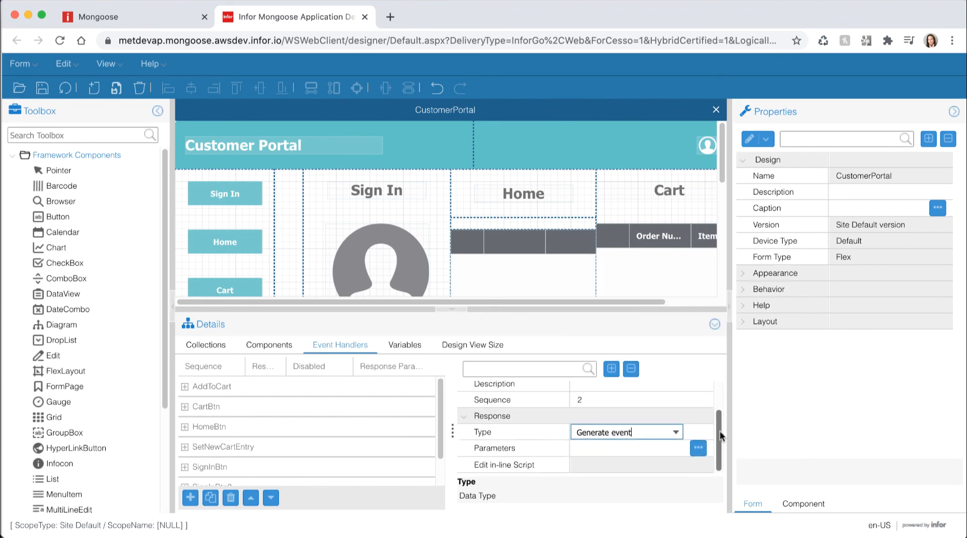
- In the Generate event handler's parameters, choose SetNewCartEntry as the event to generate and enable Post Event Asynchronously
click(653, 448)
click(698, 448)
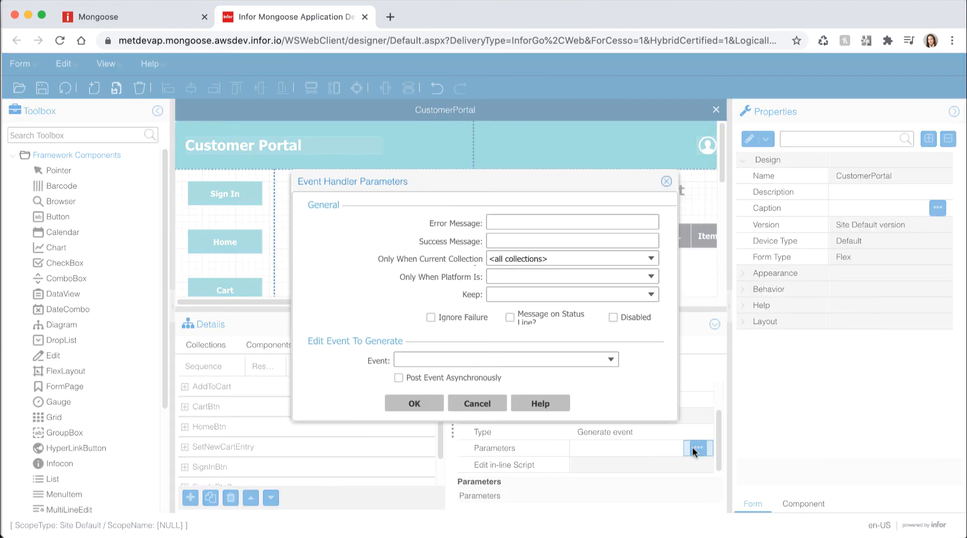
click(610, 359)
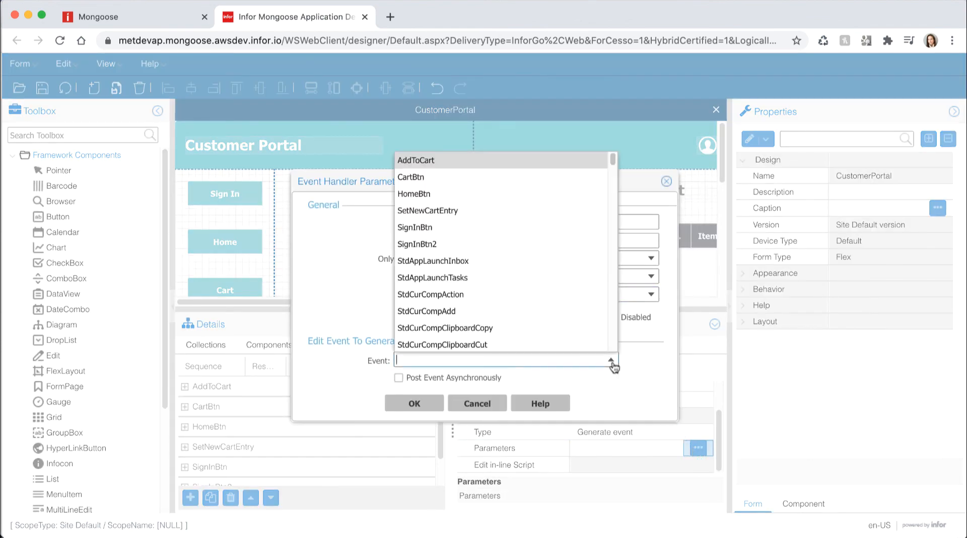
click(500, 210)
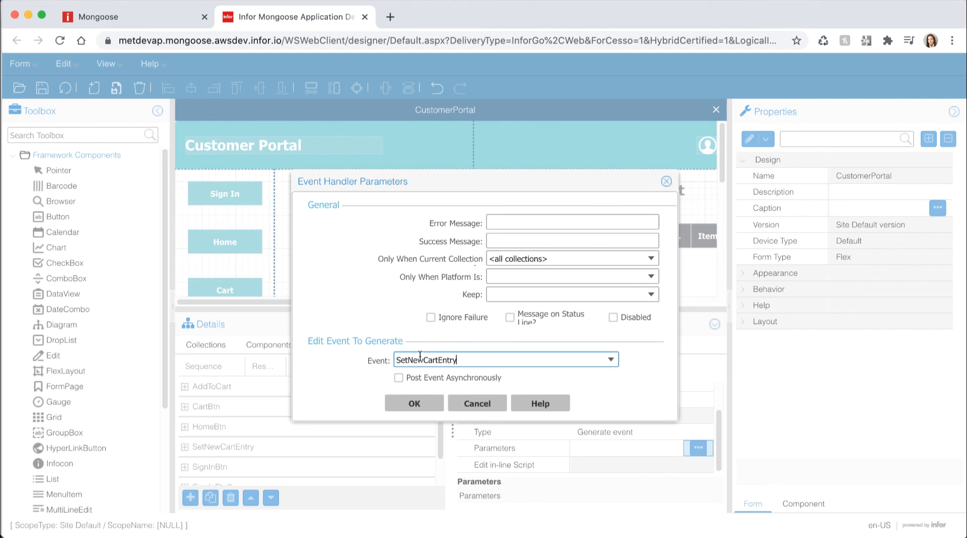
click(398, 378)
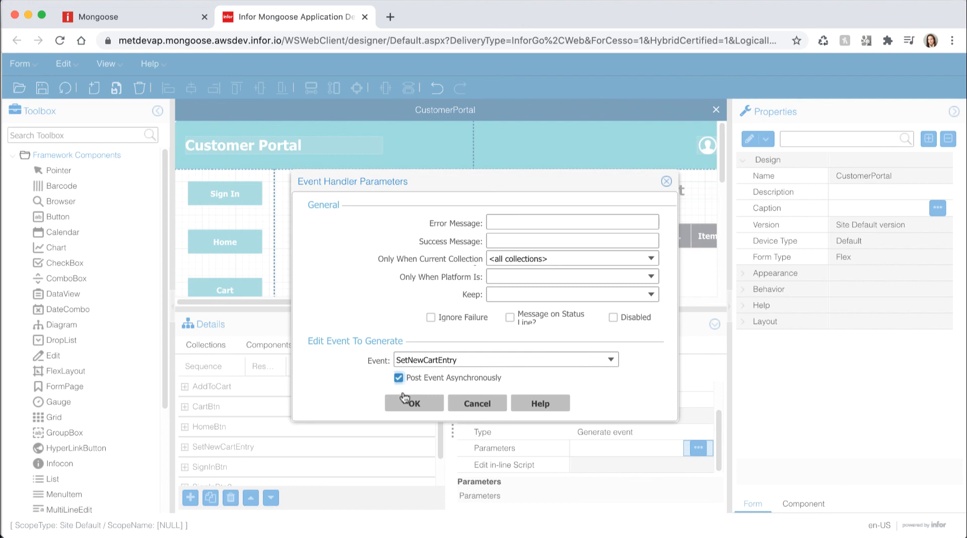
click(420, 406)
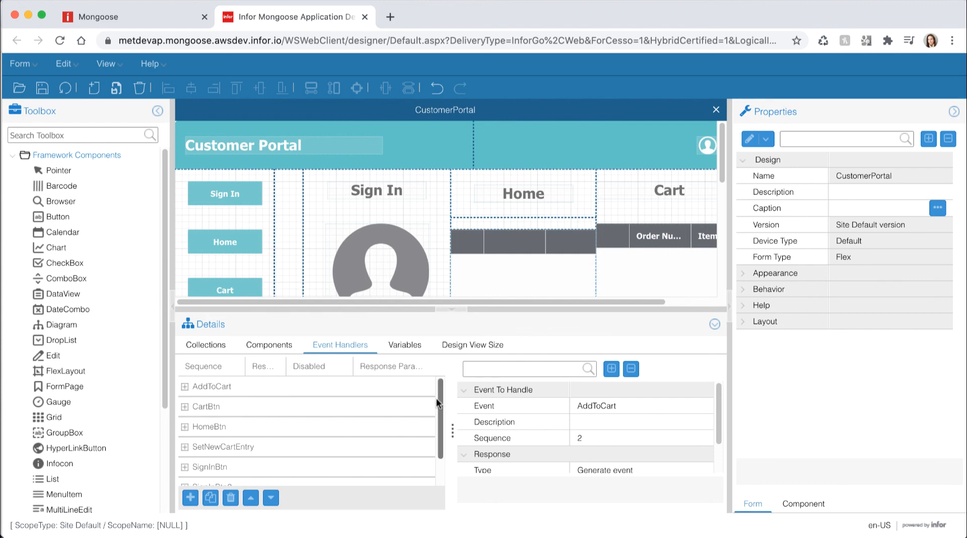
- Add AddToCart to the Drag From Events of the items grid on the Home page
click(715, 326)
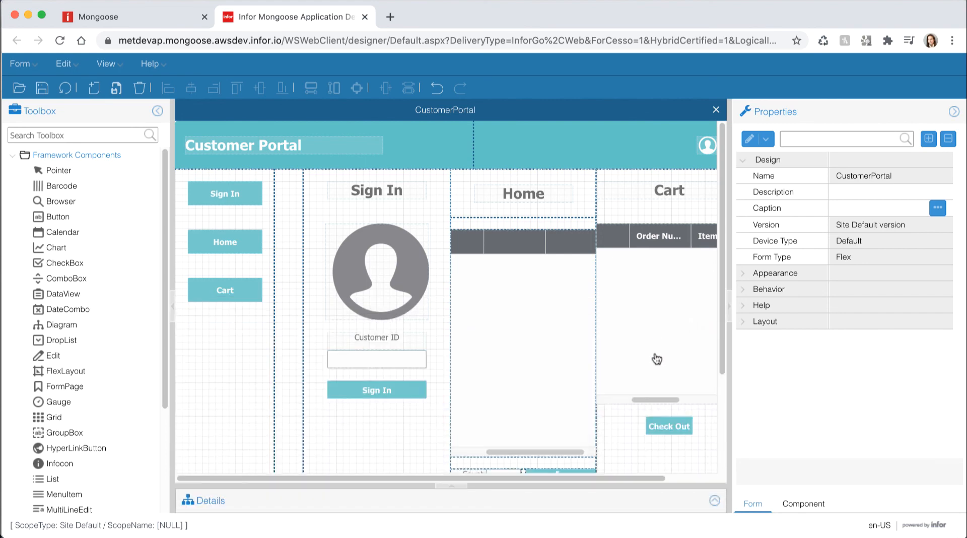
drag(720, 320, 723, 356)
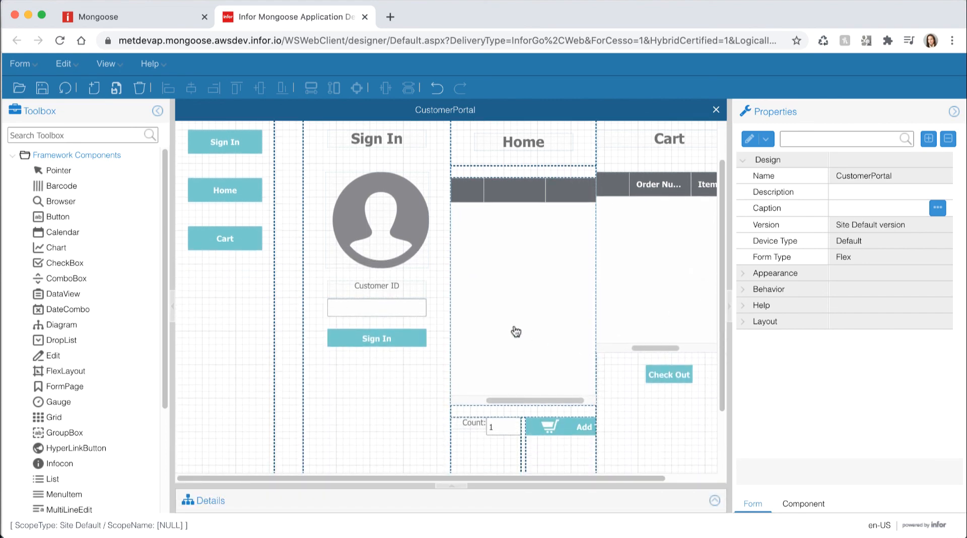
click(512, 325)
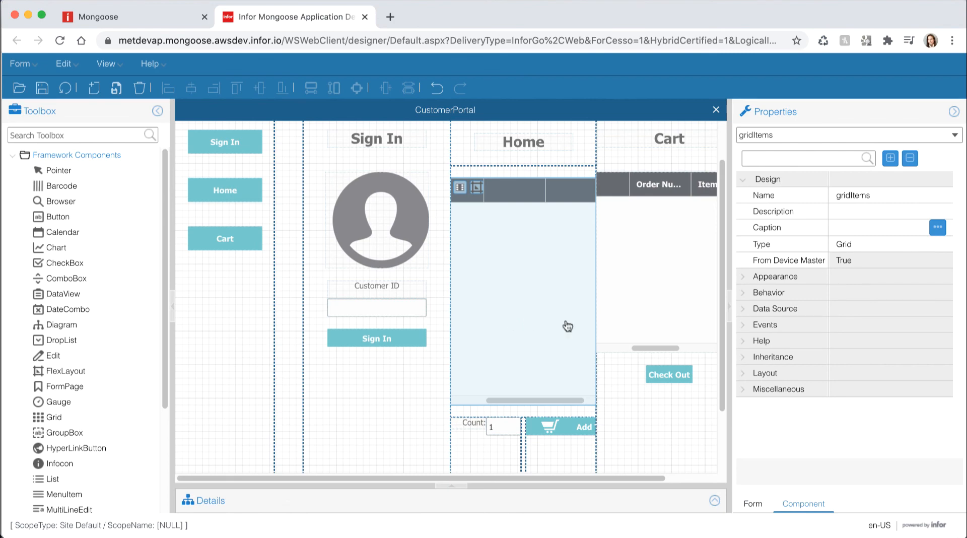
click(745, 327)
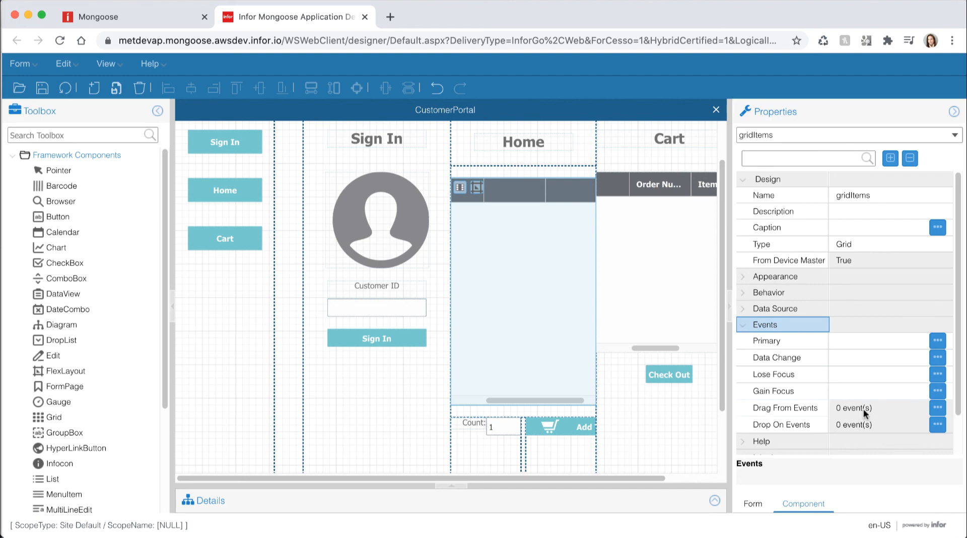
click(939, 410)
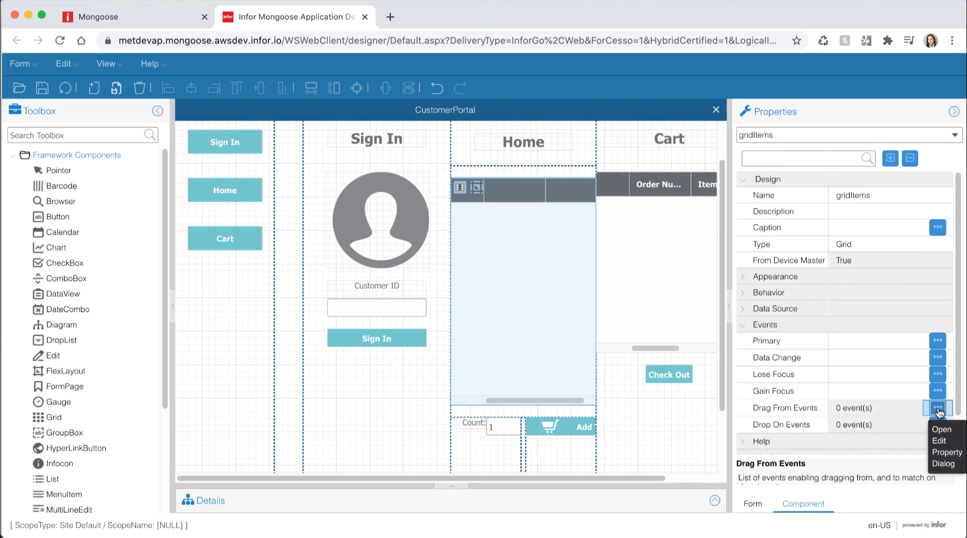
click(939, 411)
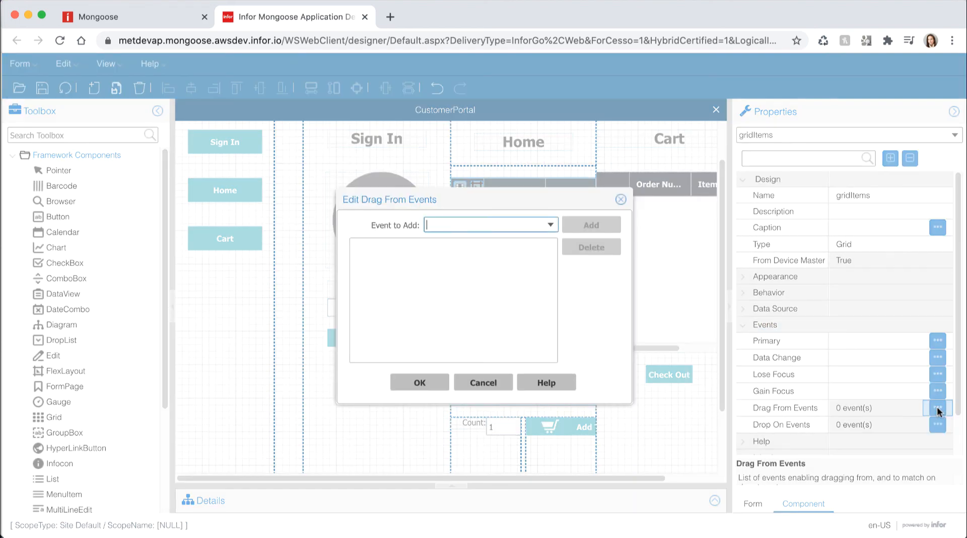
click(550, 225)
click(531, 241)
click(574, 232)
click(426, 383)
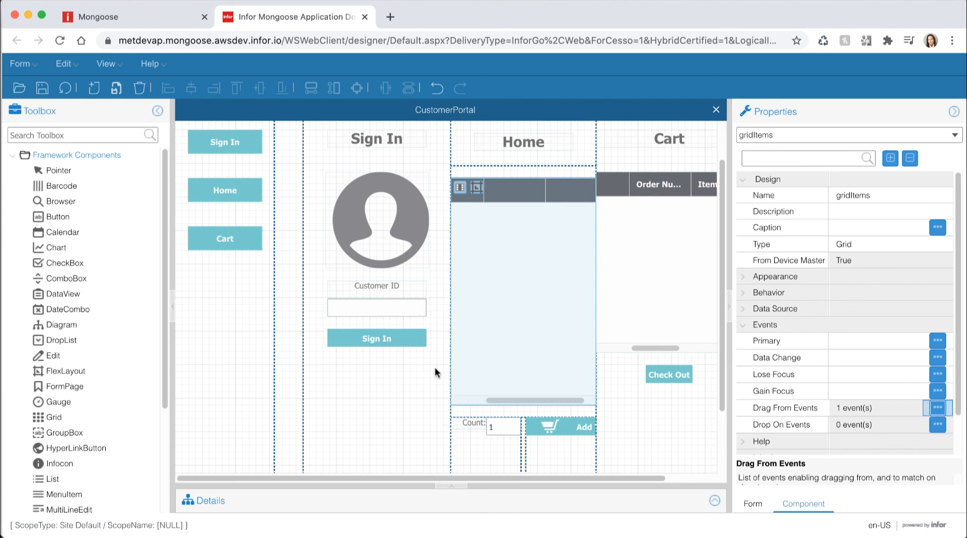
- Add AddToCart to the Drop On Events of the Add To Cart button
click(561, 428)
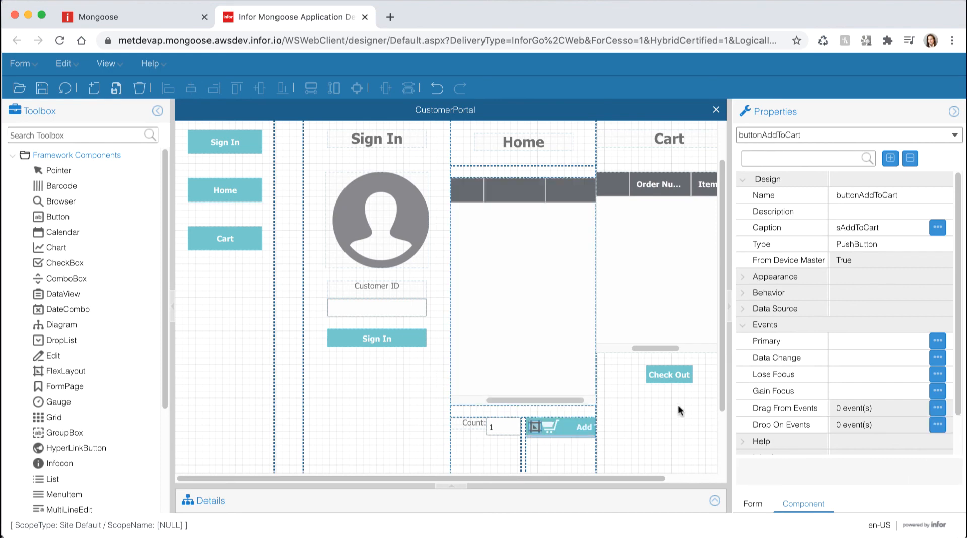
click(938, 424)
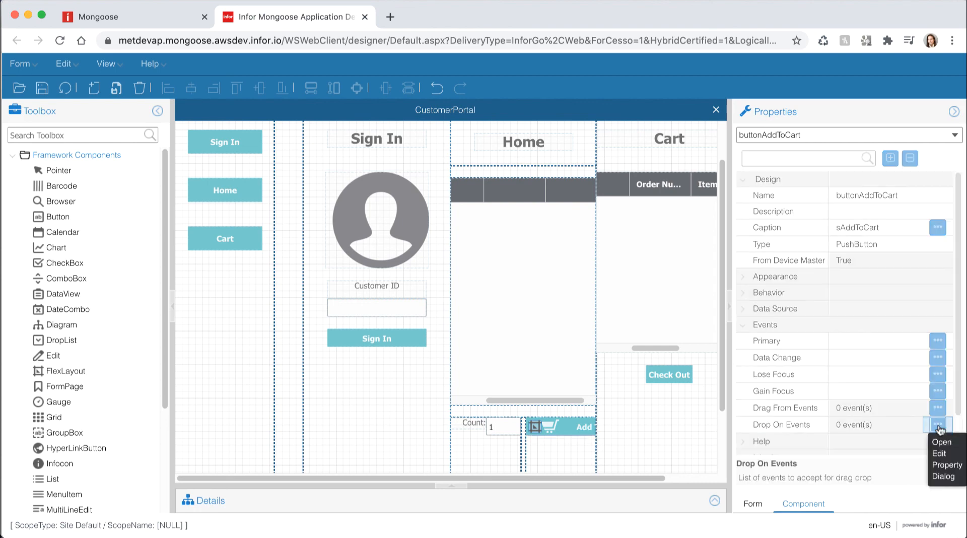
click(553, 226)
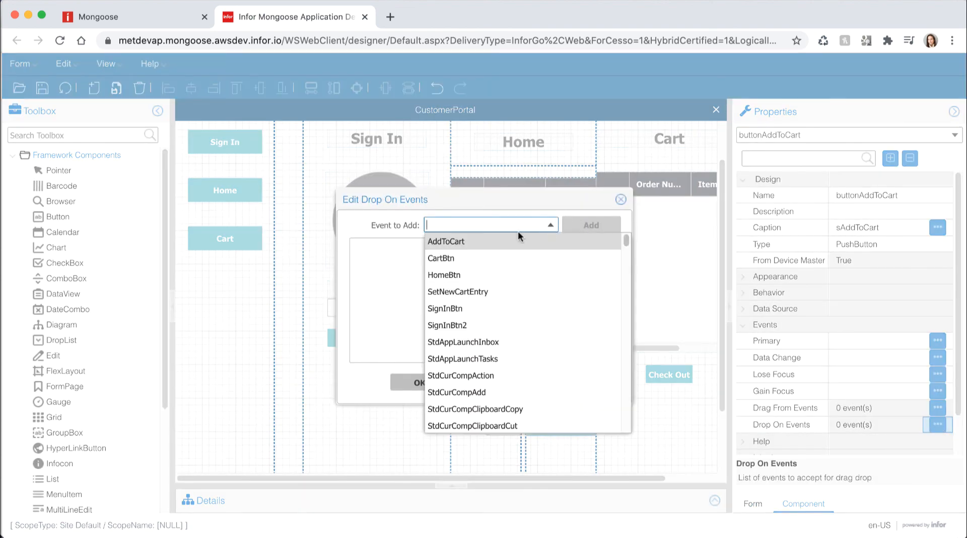
click(510, 240)
click(594, 226)
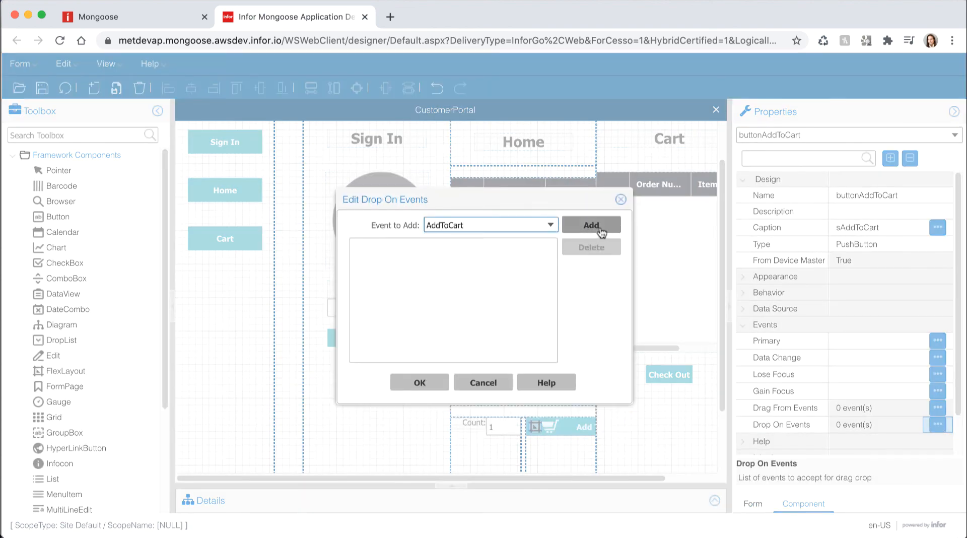
click(432, 381)
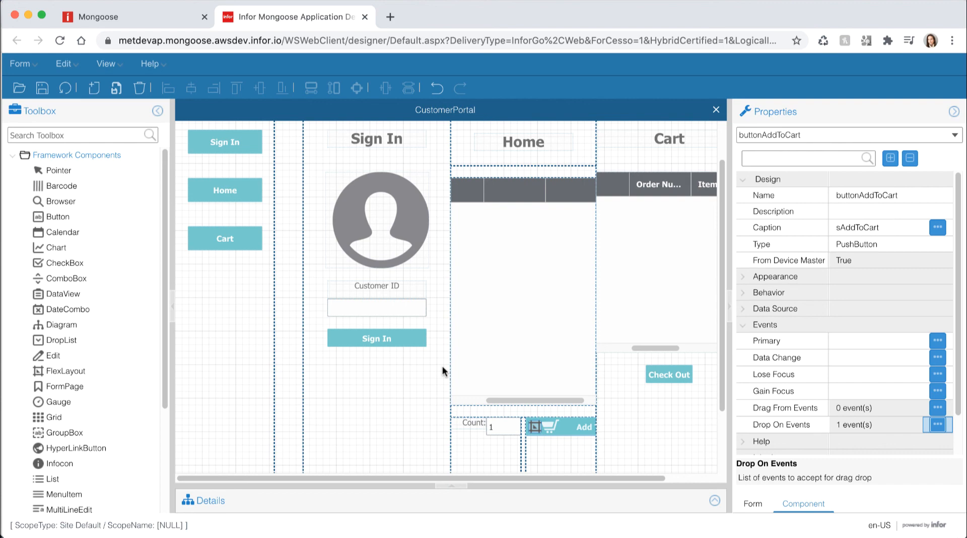
- Set the Check Out button's primary event to StdFormSave and save the form
click(679, 376)
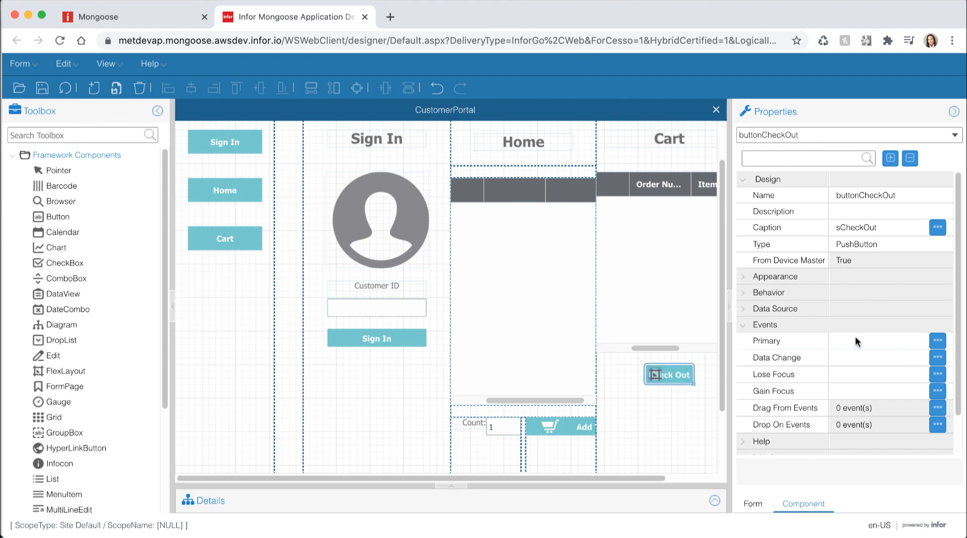
click(875, 341)
text(StdFormSave)
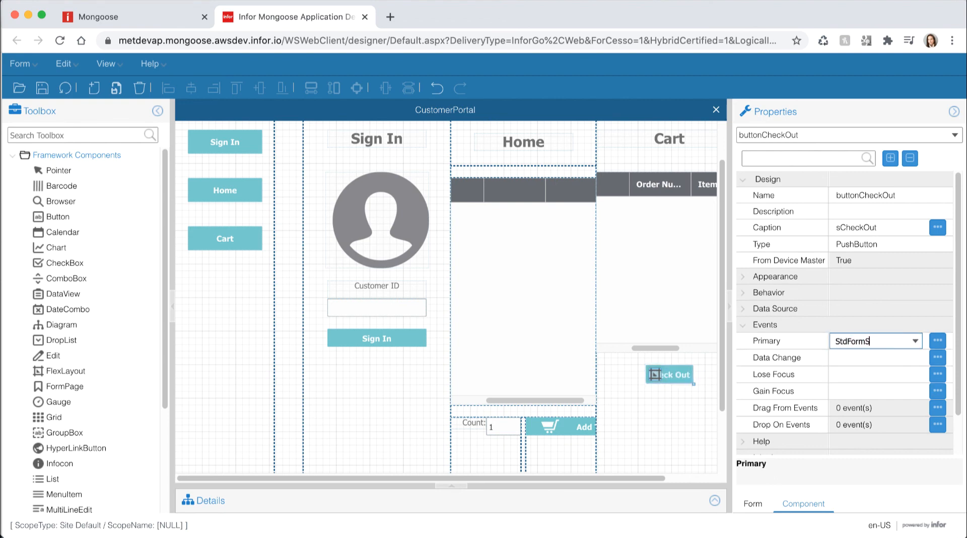
key(Tab)
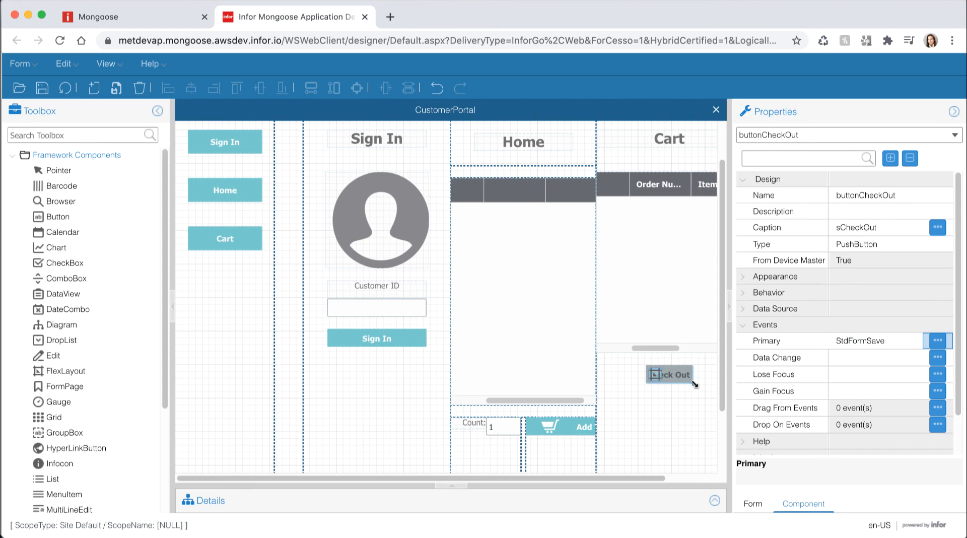
click(46, 89)
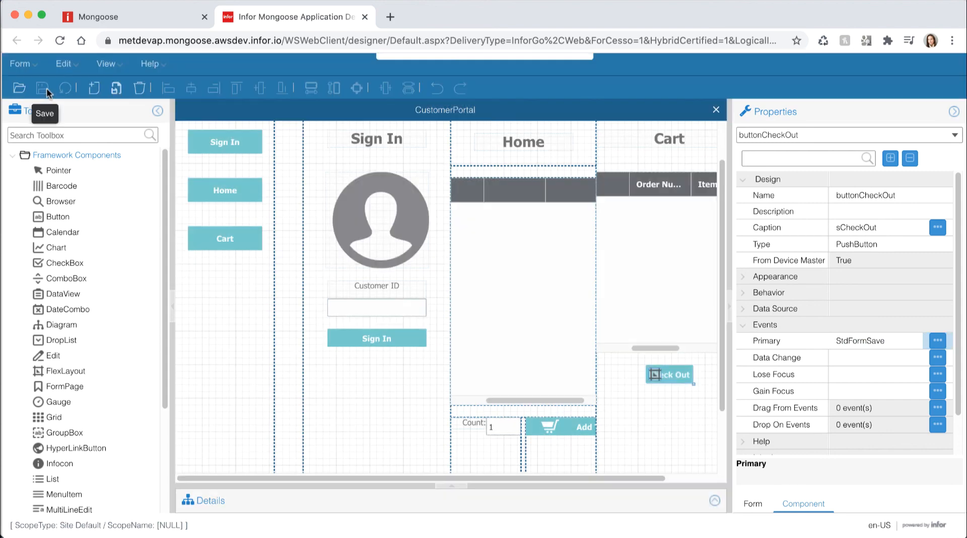
- Switch to the Mongoose runtime, reopen the CustomerPortal form and sign in with the customer ID
click(121, 16)
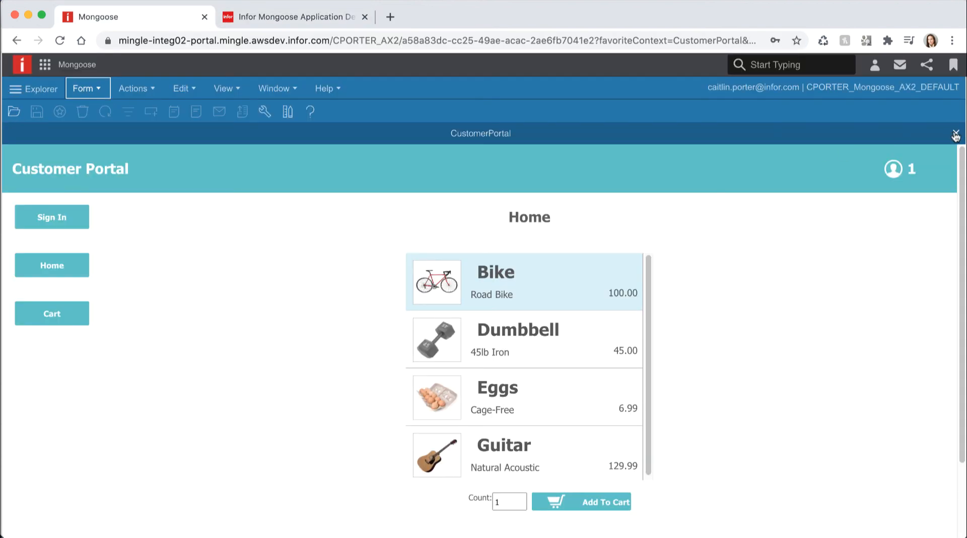
click(99, 92)
click(110, 224)
click(505, 383)
text(1)
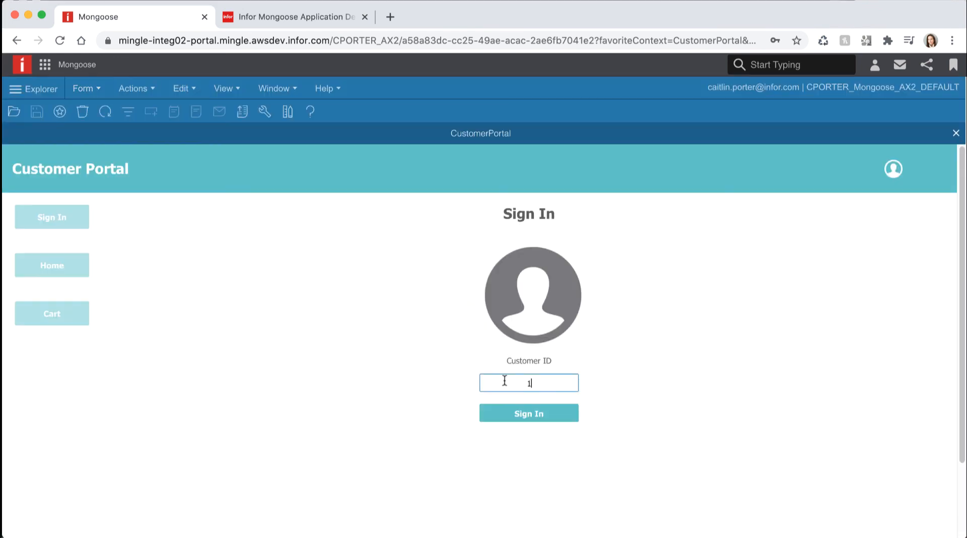
click(518, 417)
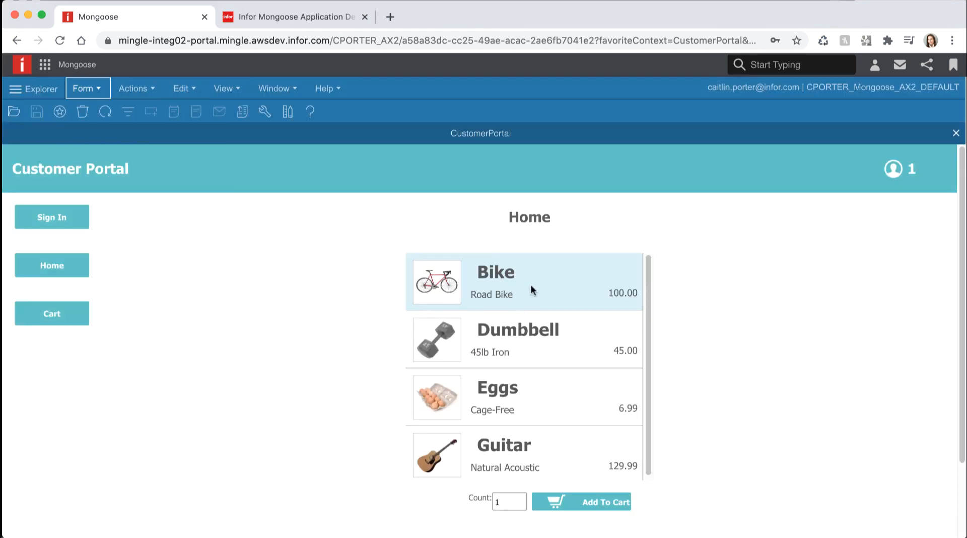
- Test the cart by moving the Bike item onto Add To Cart, and check out the order from the Cart page
drag(531, 290, 553, 506)
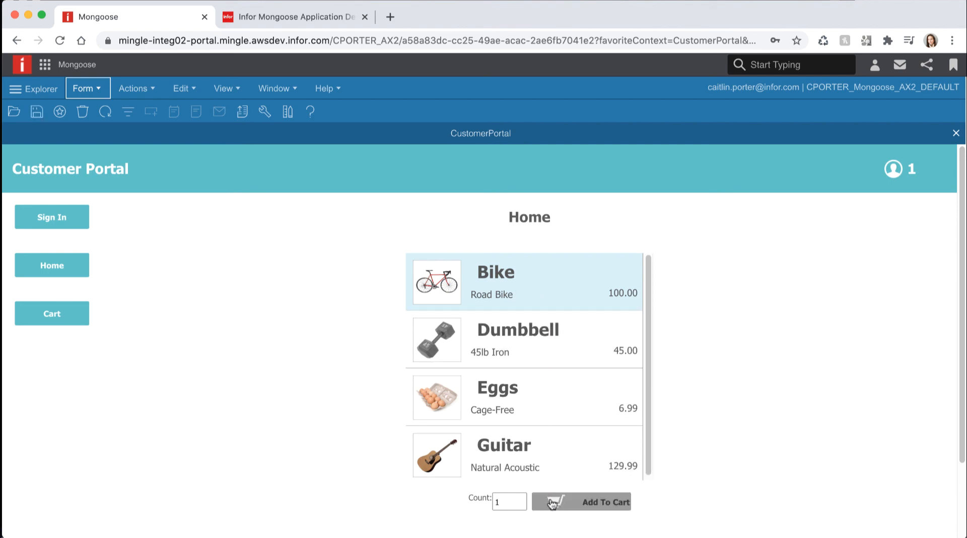
click(76, 324)
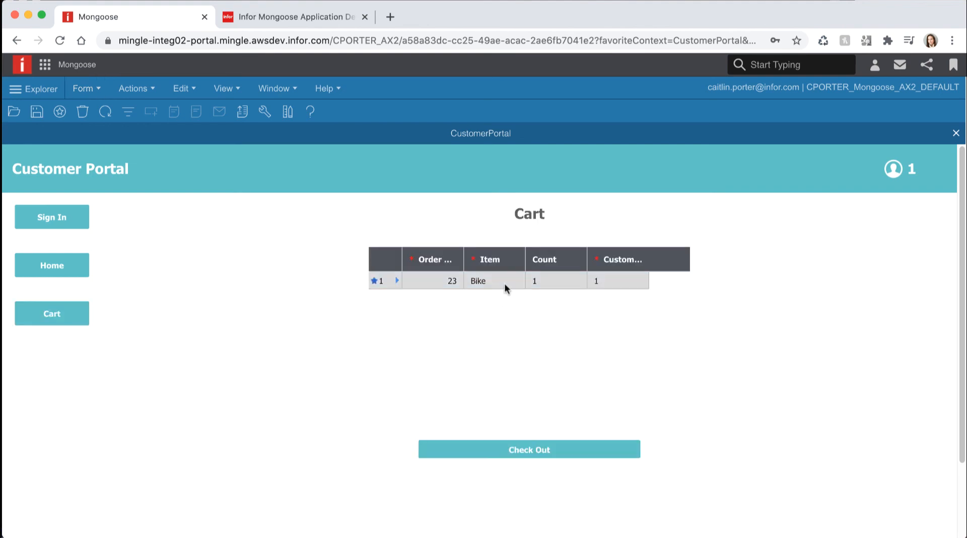
click(475, 450)
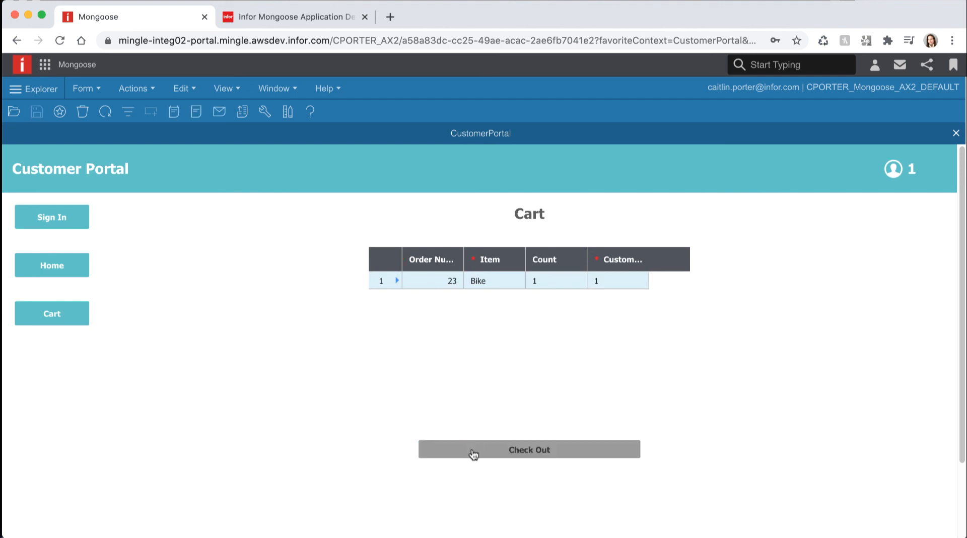
click(473, 453)
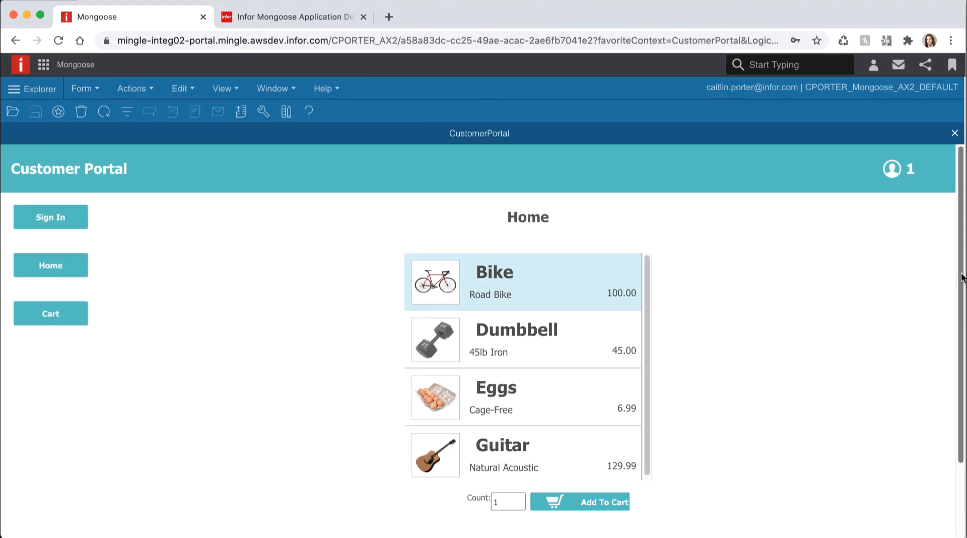
- Resize the browser window to test how the Customer Portal's Home page adapts to different widths
drag(959, 279, 948, 308)
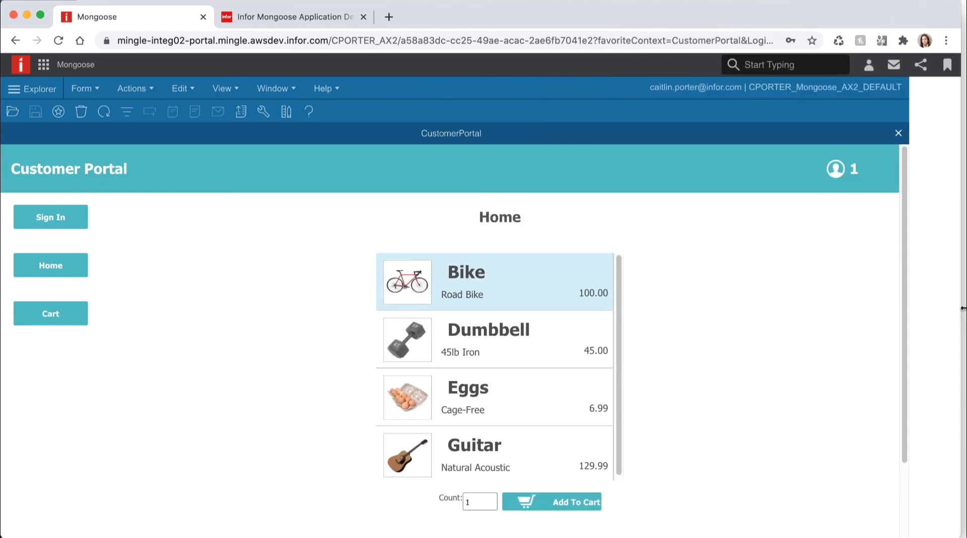